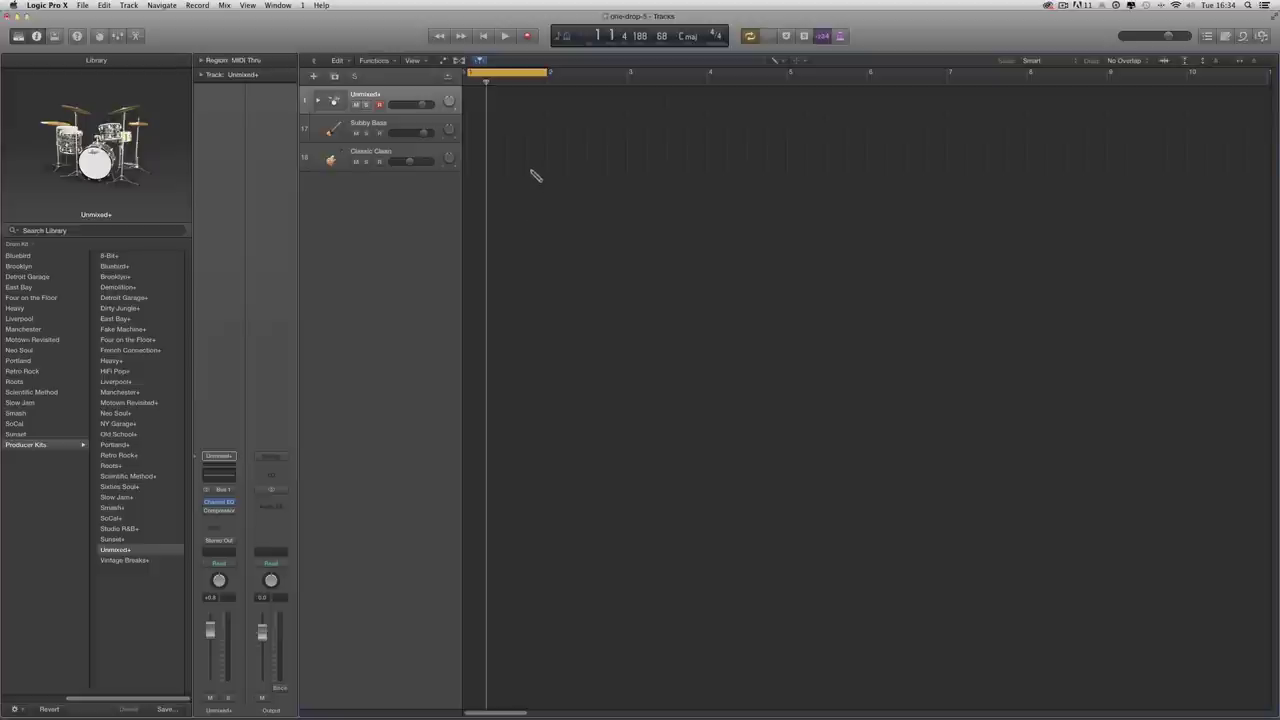
Create an empty one-bar MIDI region at bar 1 on the Unmixed+ drum track and open it for note editing.
left_click(485, 38)
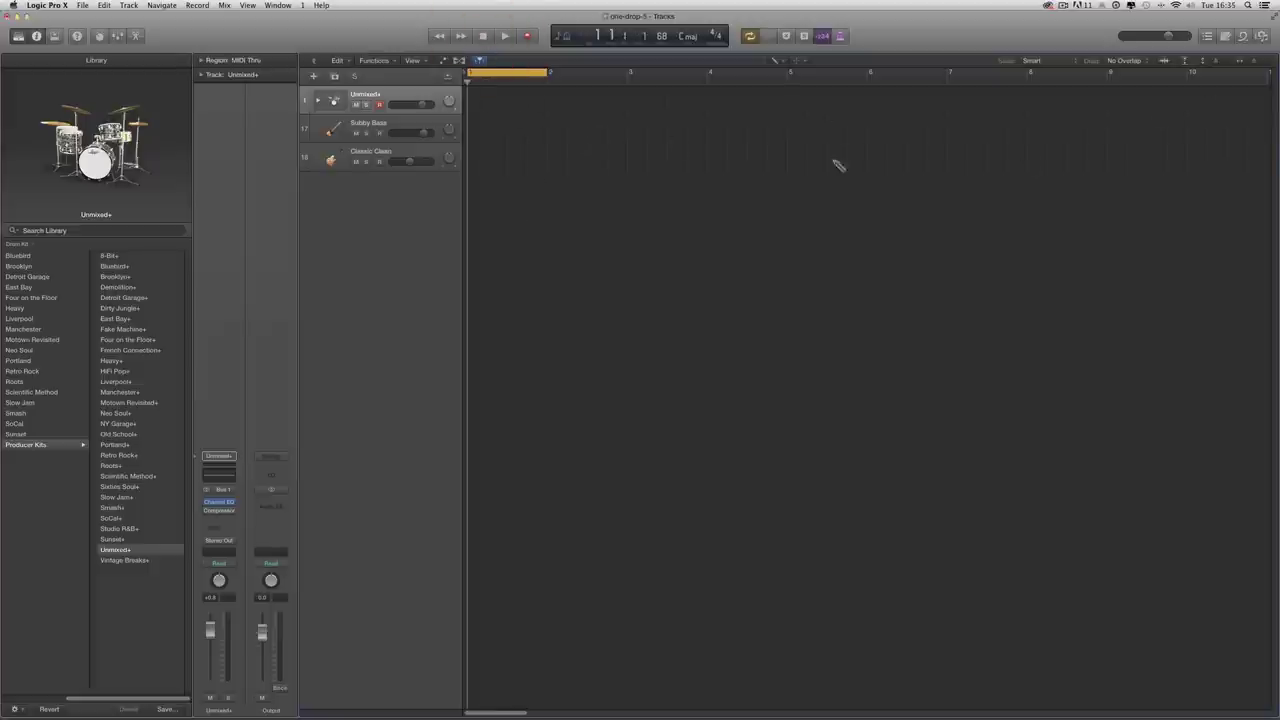
left_click(484, 112)
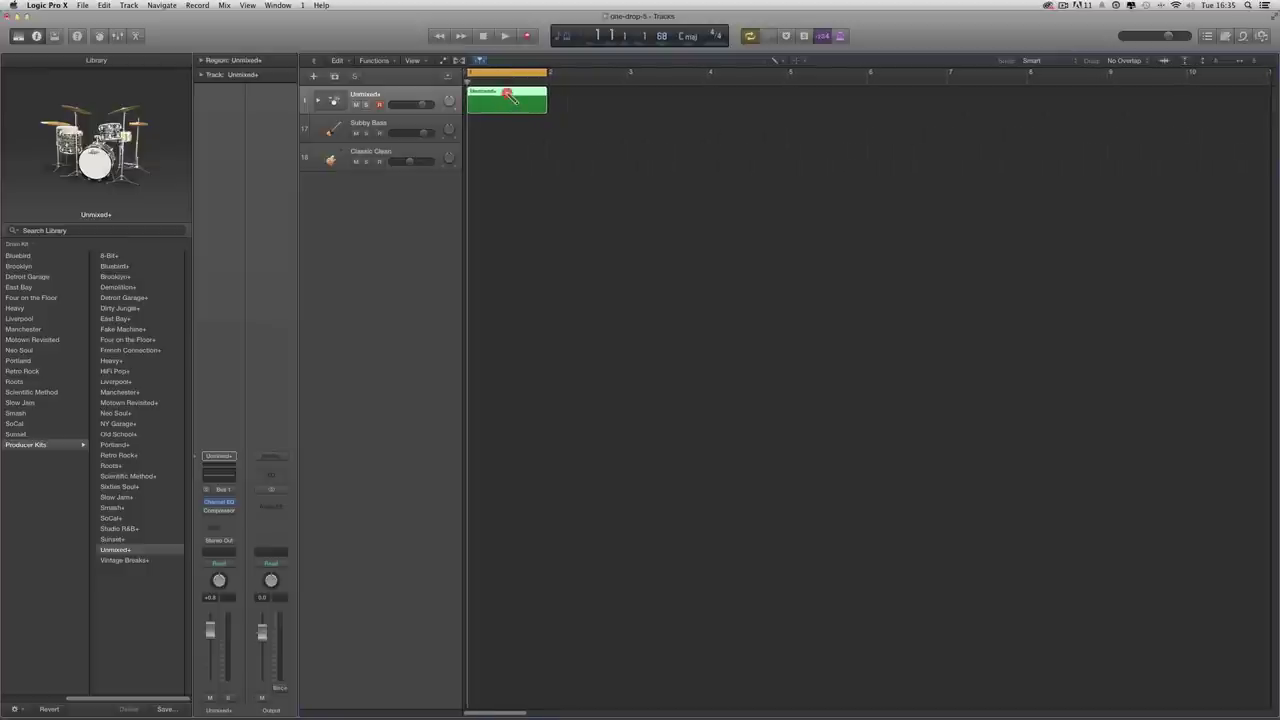
double_click(508, 95)
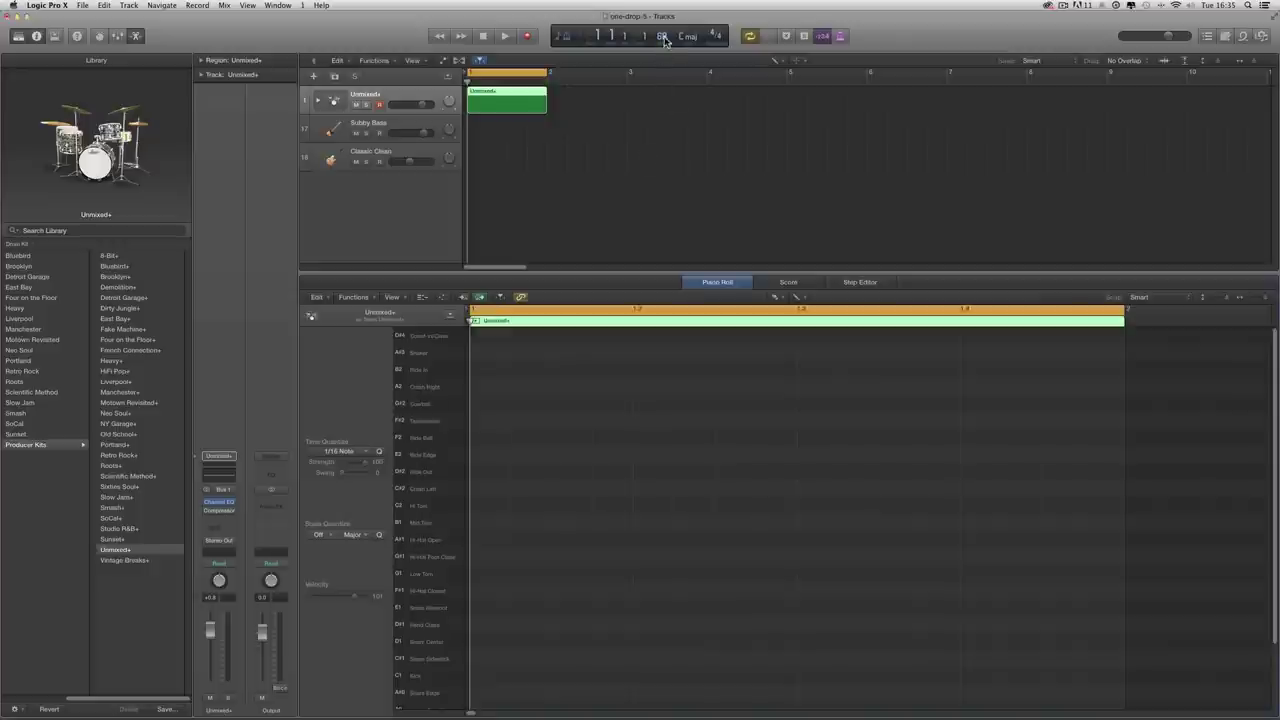
Draw eight Kick (C1) notes on every eighth note of bar 1 with the Pencil tool and play the pattern.
left_click(777, 301)
left_click(802, 324)
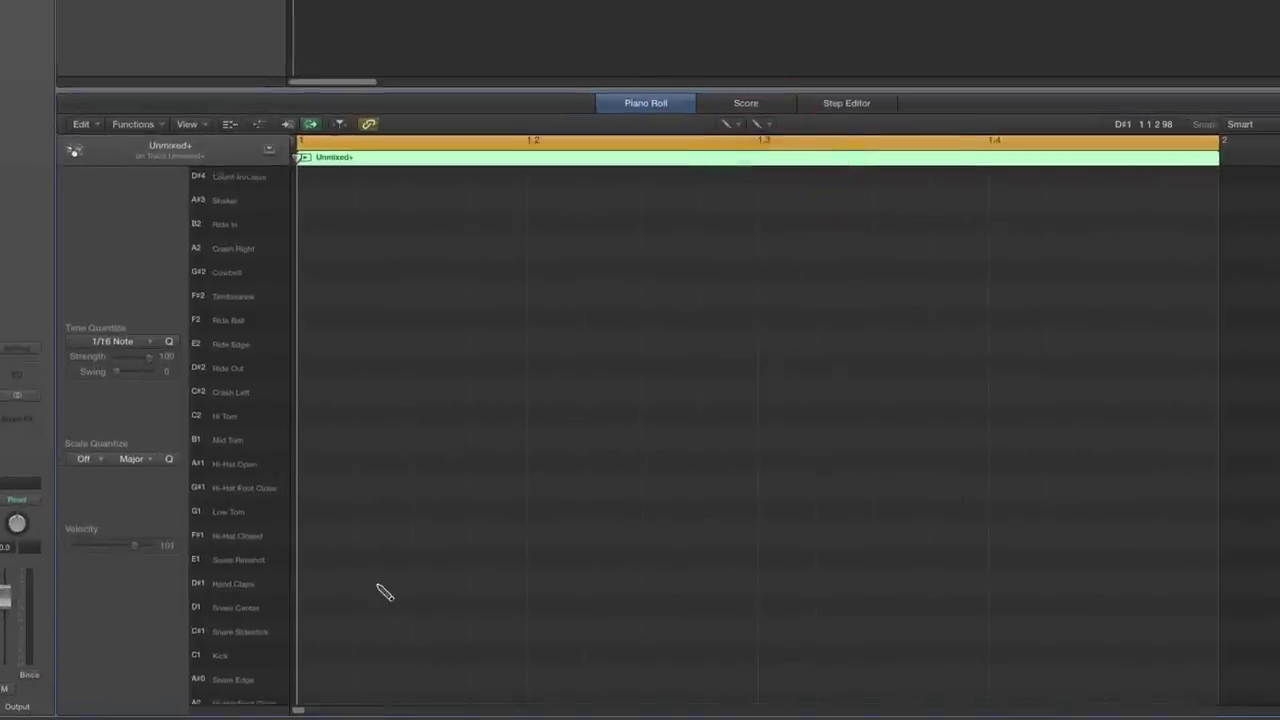
scroll(385, 593, "down", 2)
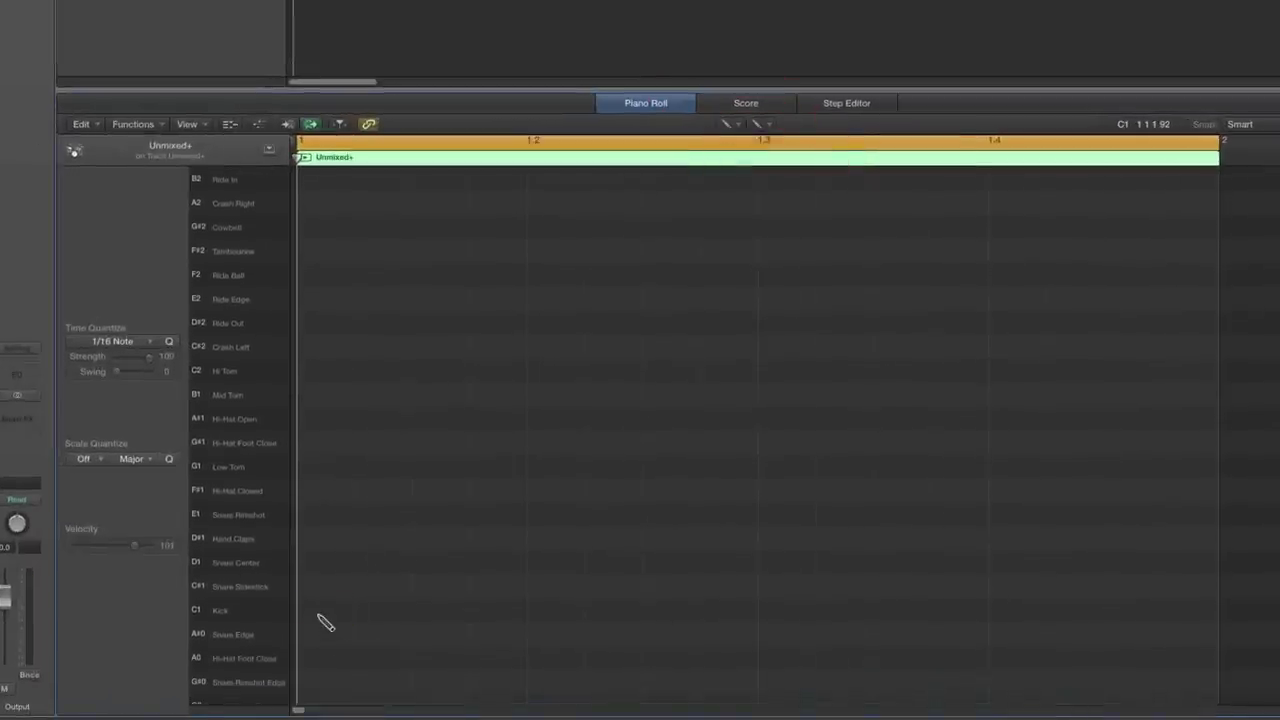
left_click(323, 610)
left_click(423, 610)
left_click(533, 610)
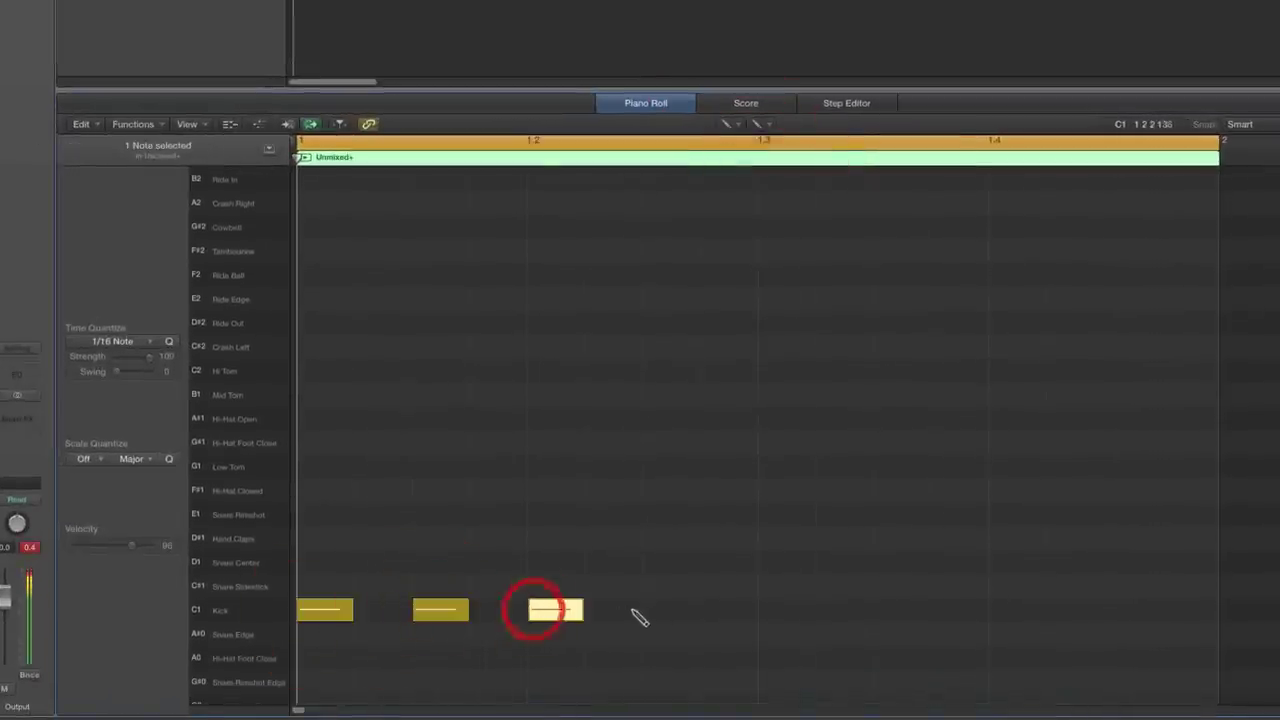
left_click(650, 610)
left_click(777, 610)
left_click(882, 610)
left_click(1005, 610)
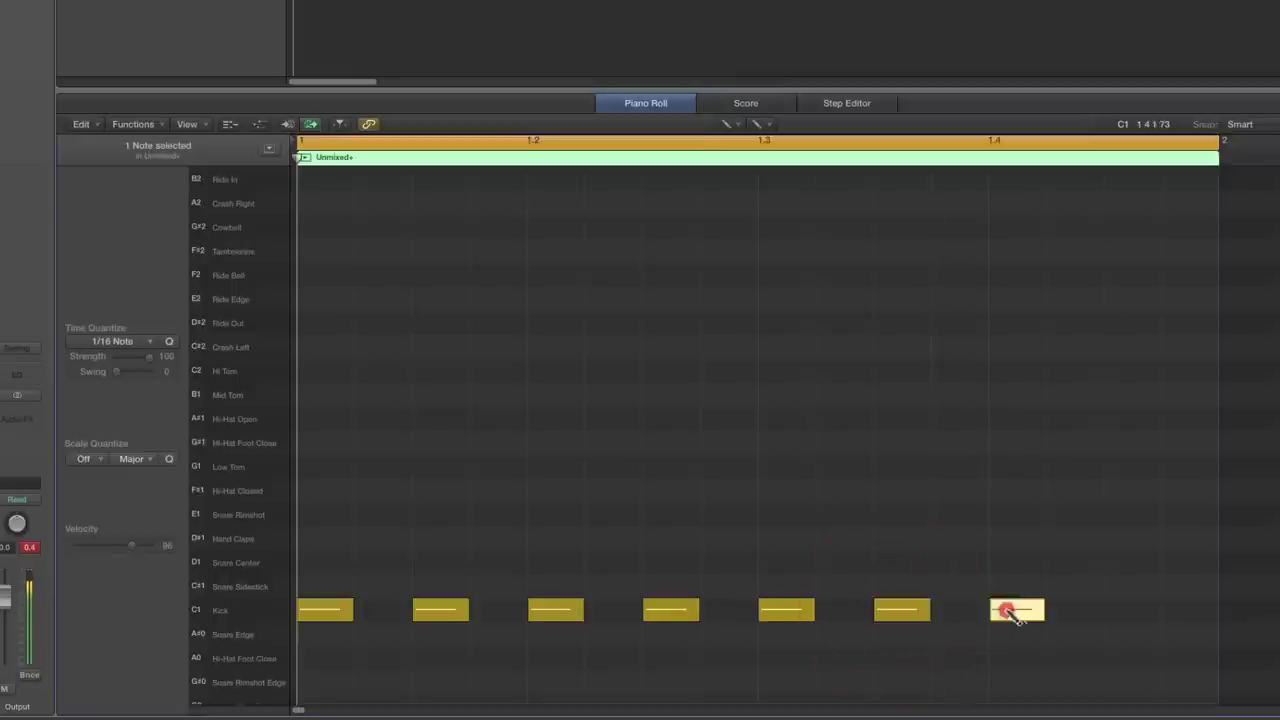
left_click(1122, 610)
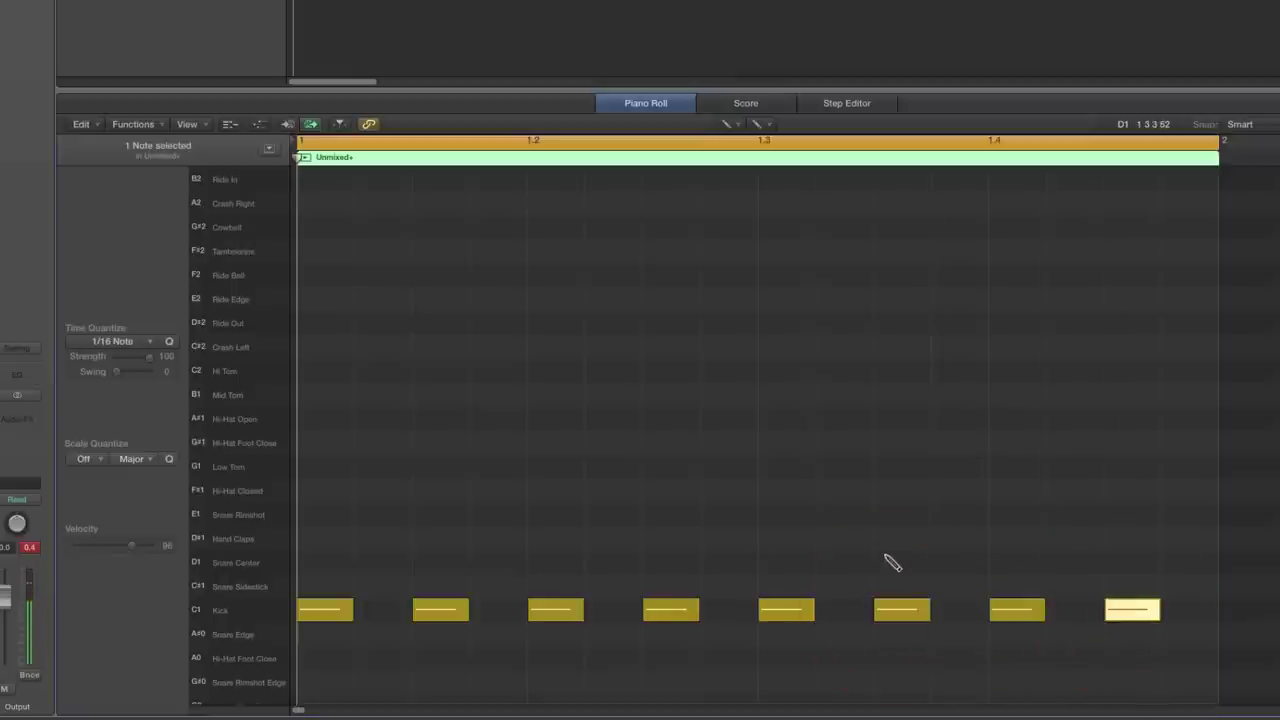
key("space")
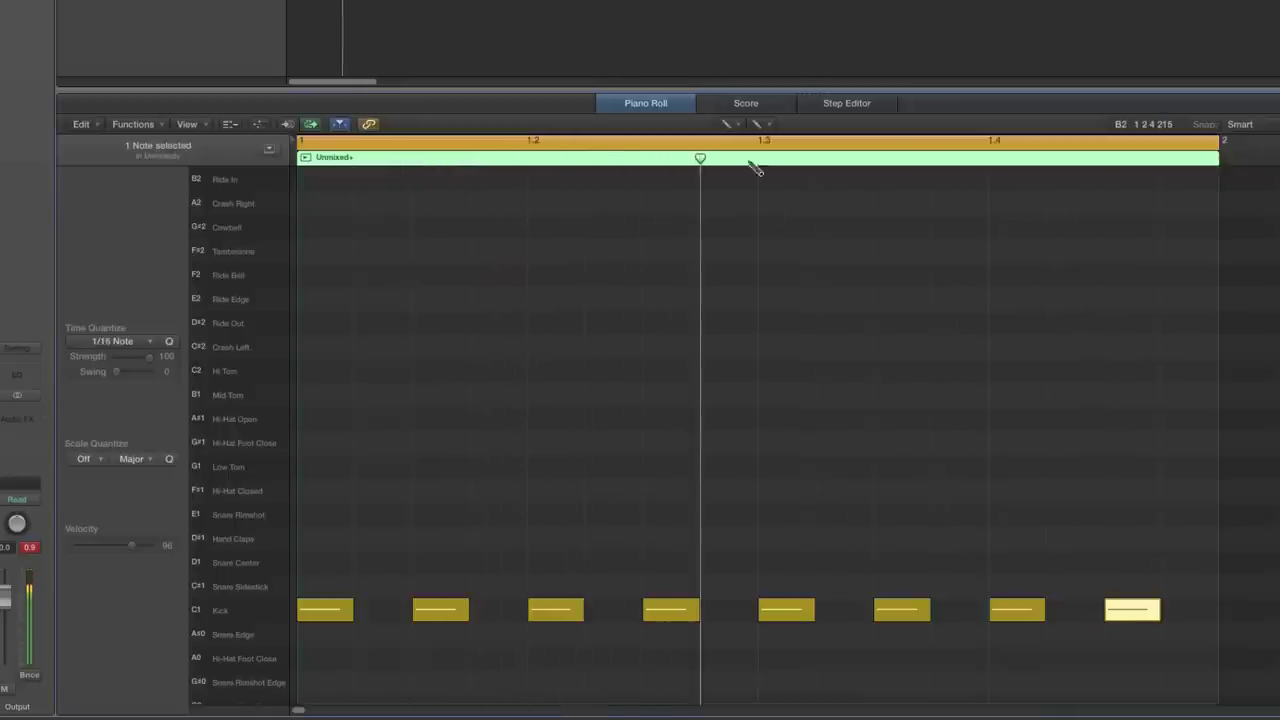
Raise the velocity of all eight kick notes to 101 with the Velocity tool and play the pattern.
left_click(729, 123)
left_click(757, 293)
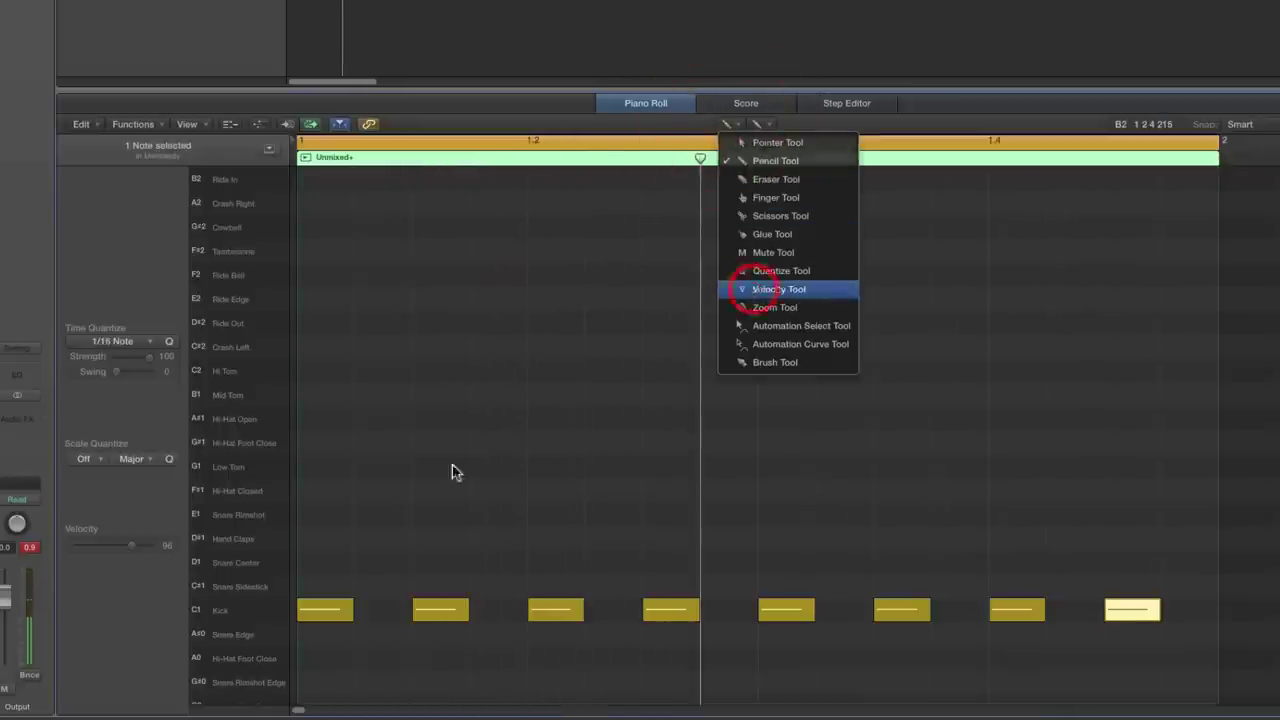
left_click(227, 612)
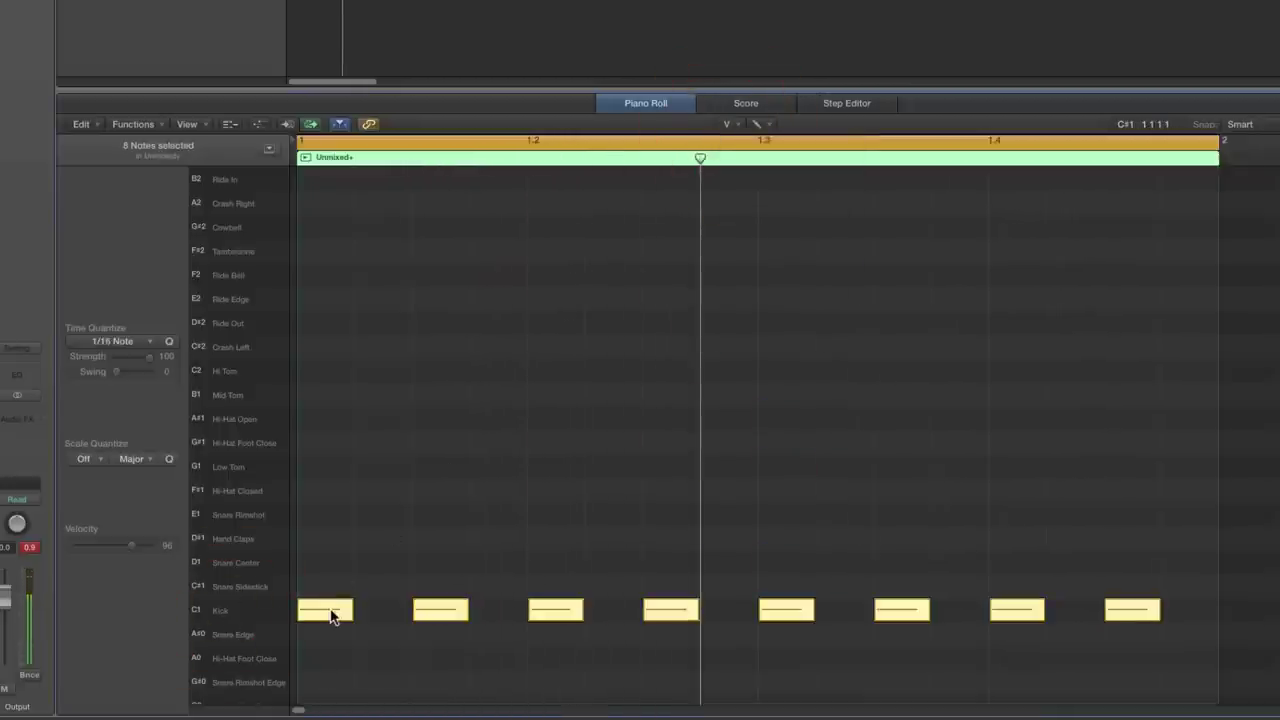
left_click_drag(346, 614, 347, 610)
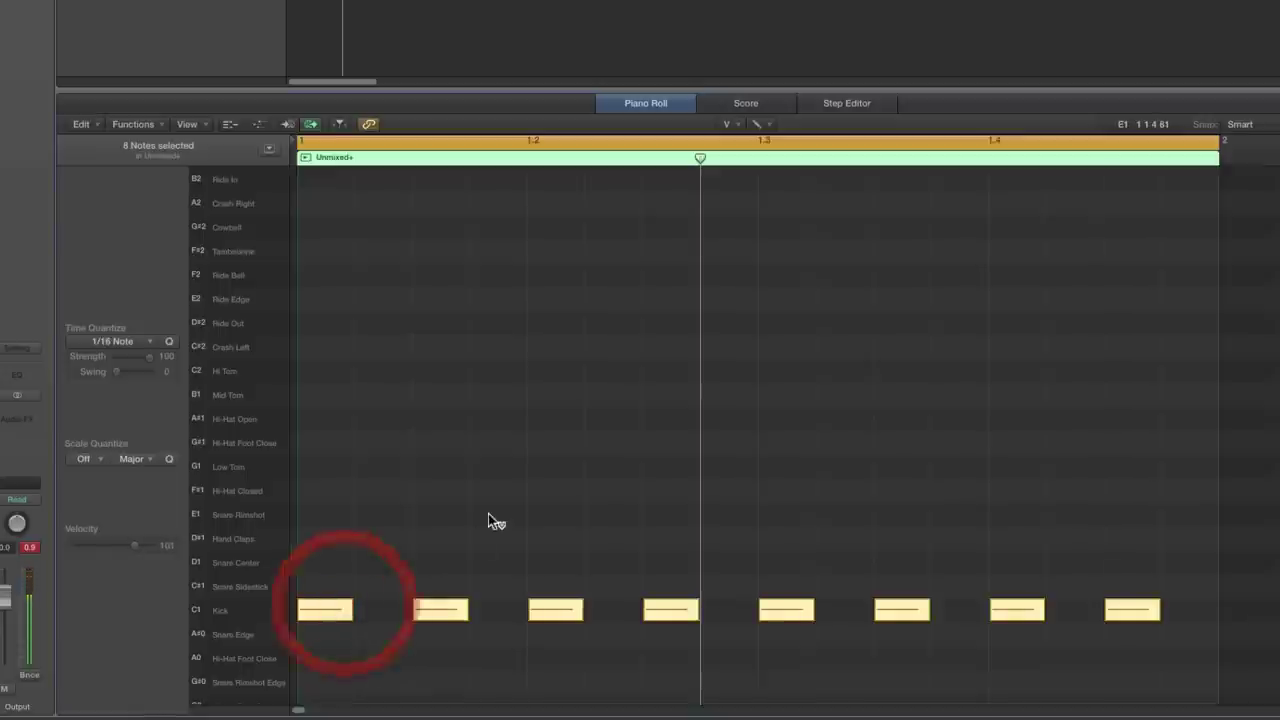
left_click(727, 124)
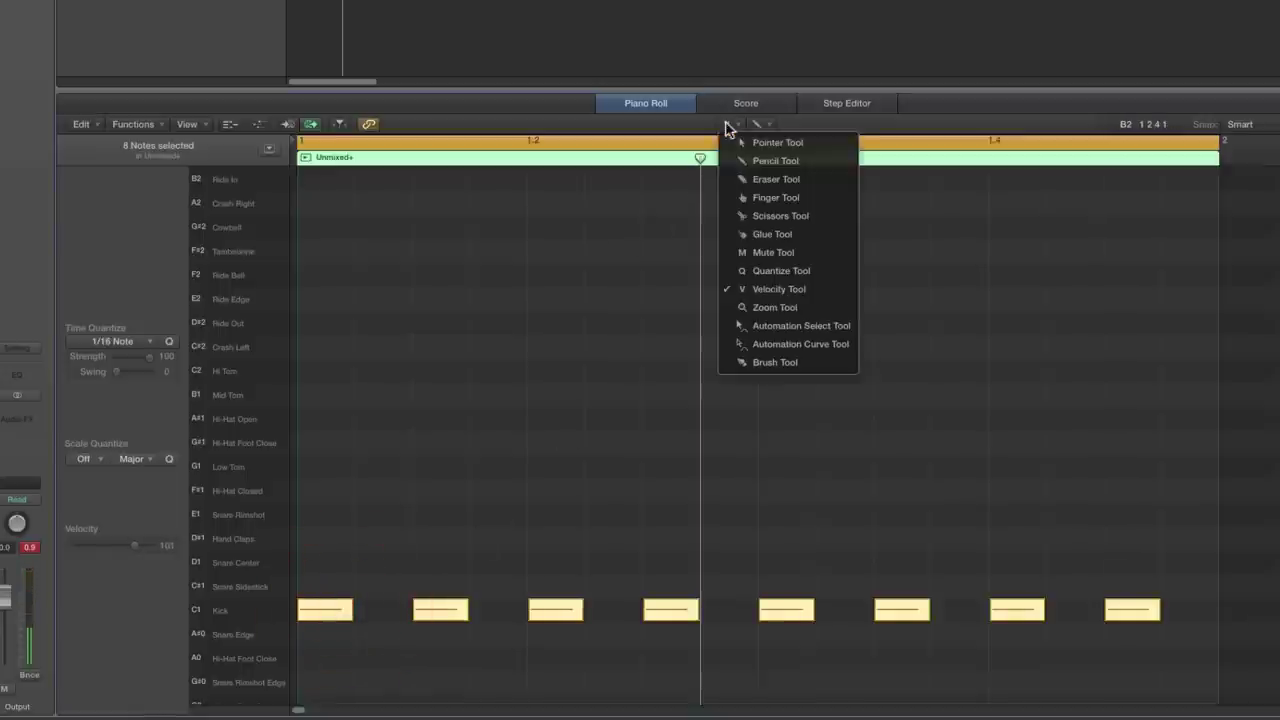
left_click(775, 161)
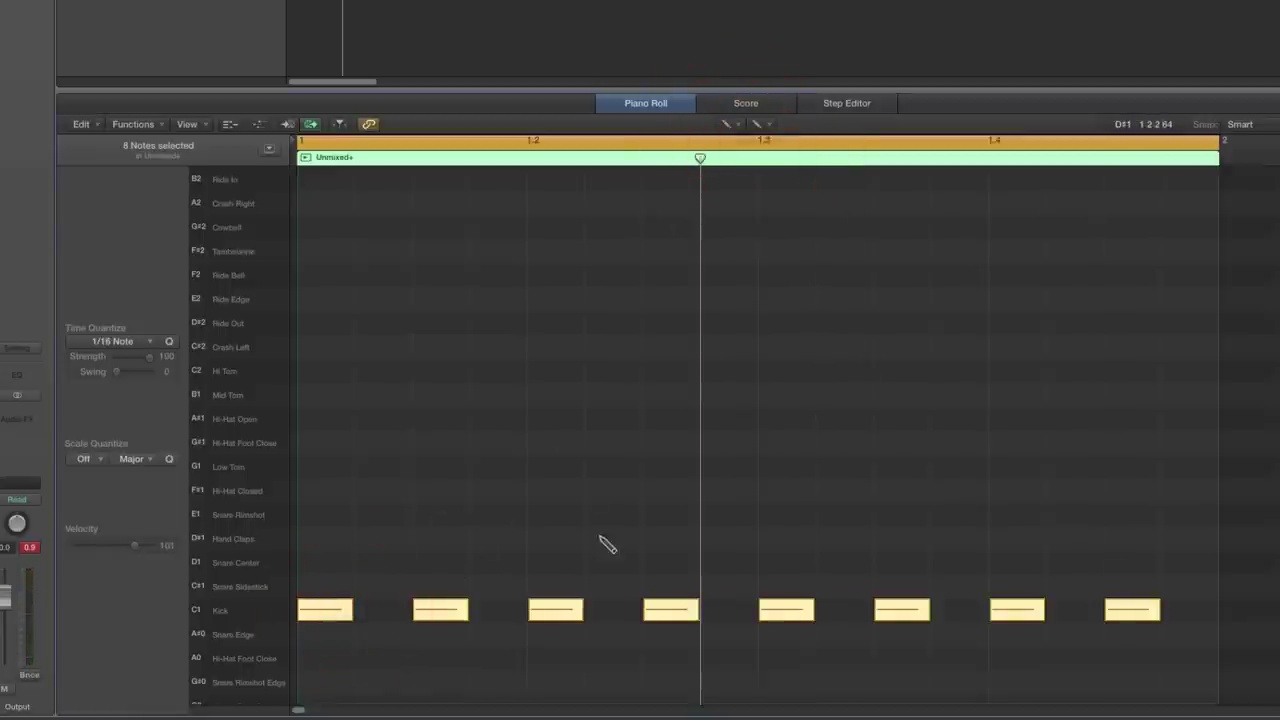
key("space")
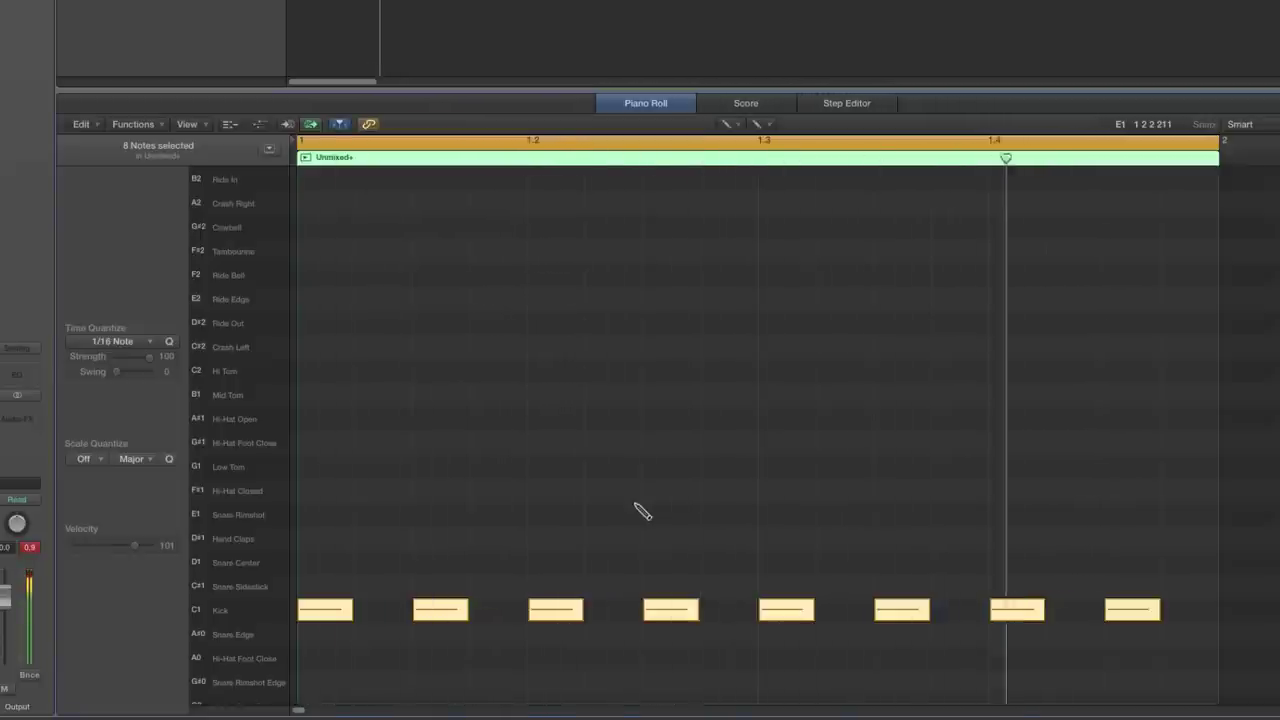
Fill bar 1 with sixteenth Hi-Hat Closed (F#1) notes using the Brush tool, and shorten them all to about half their length.
left_click(727, 127)
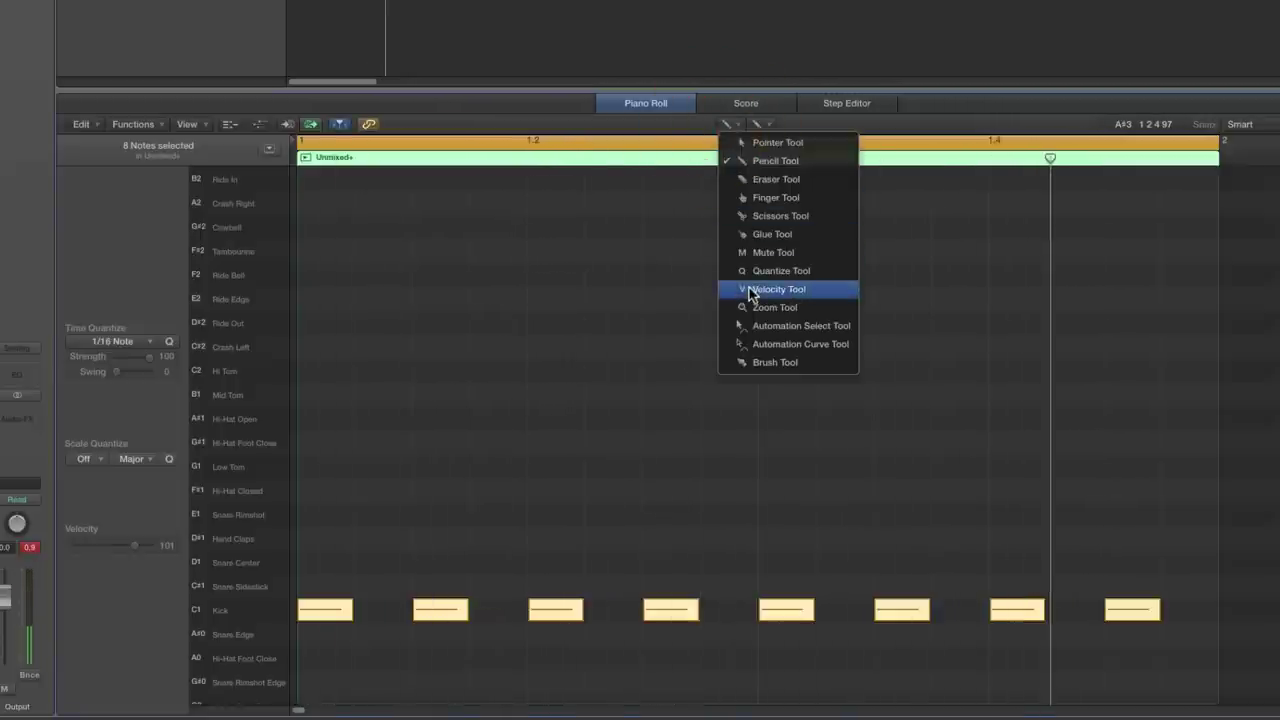
left_click(760, 364)
left_click(265, 498)
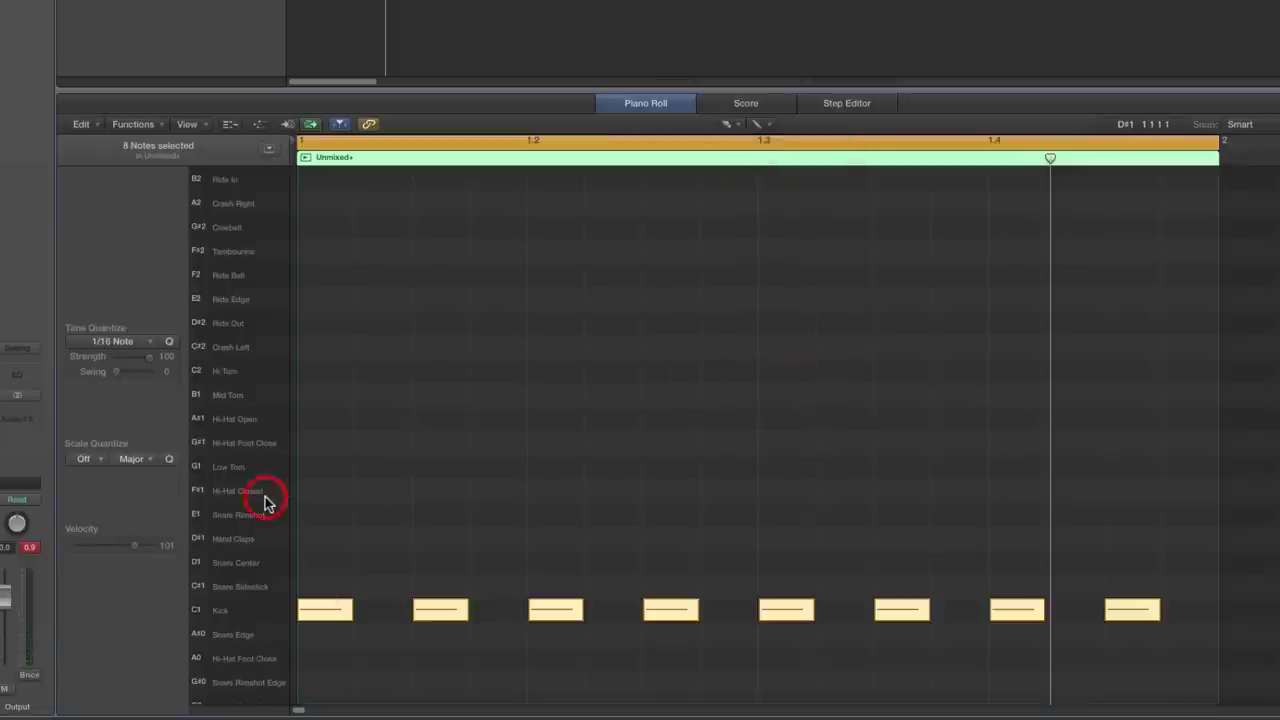
left_click(260, 494)
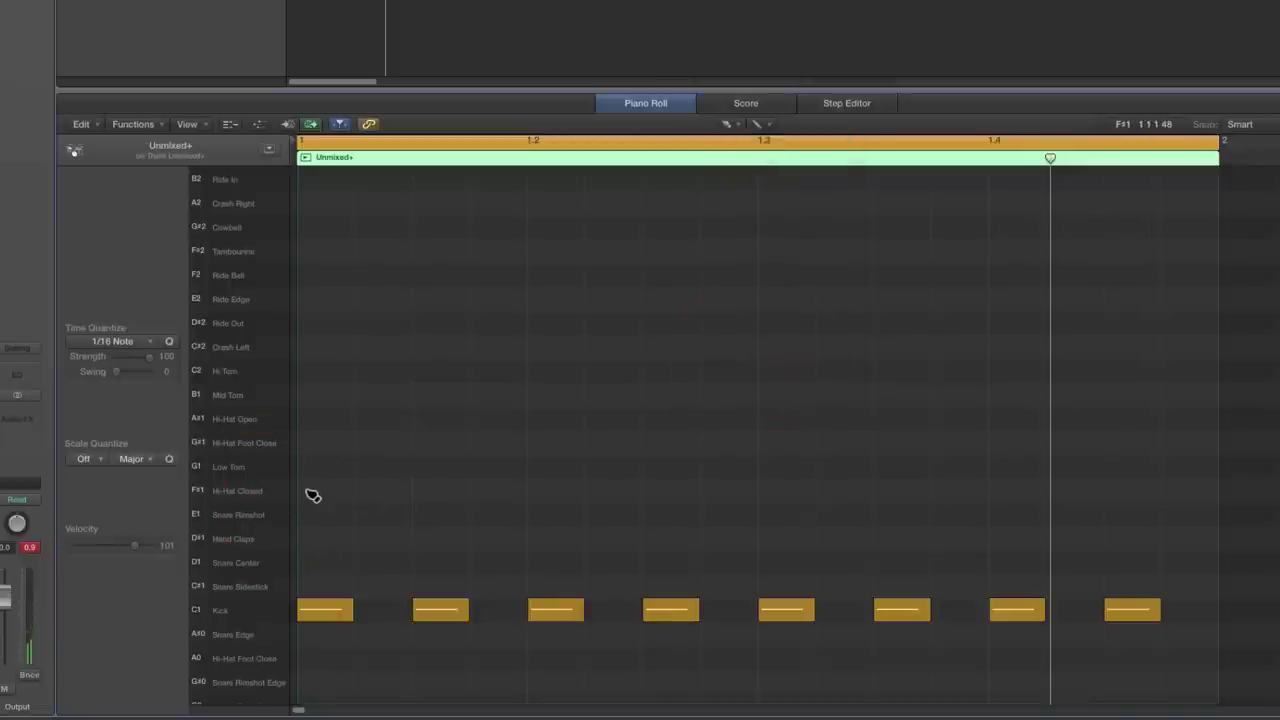
mouse_move(313, 496)
left_mouse_down()
mouse_move(1170, 489)
mouse_move(1160, 498)
left_mouse_up()
left_click(240, 491)
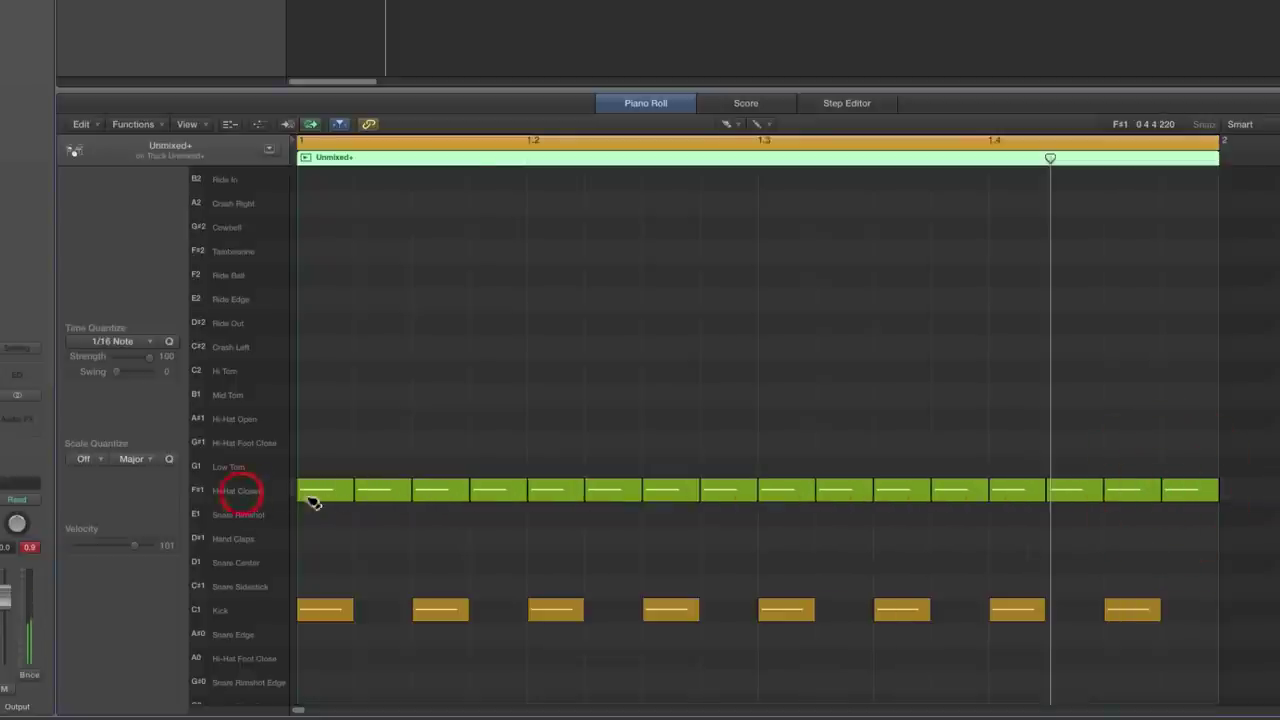
left_click_drag(352, 500, 324, 490)
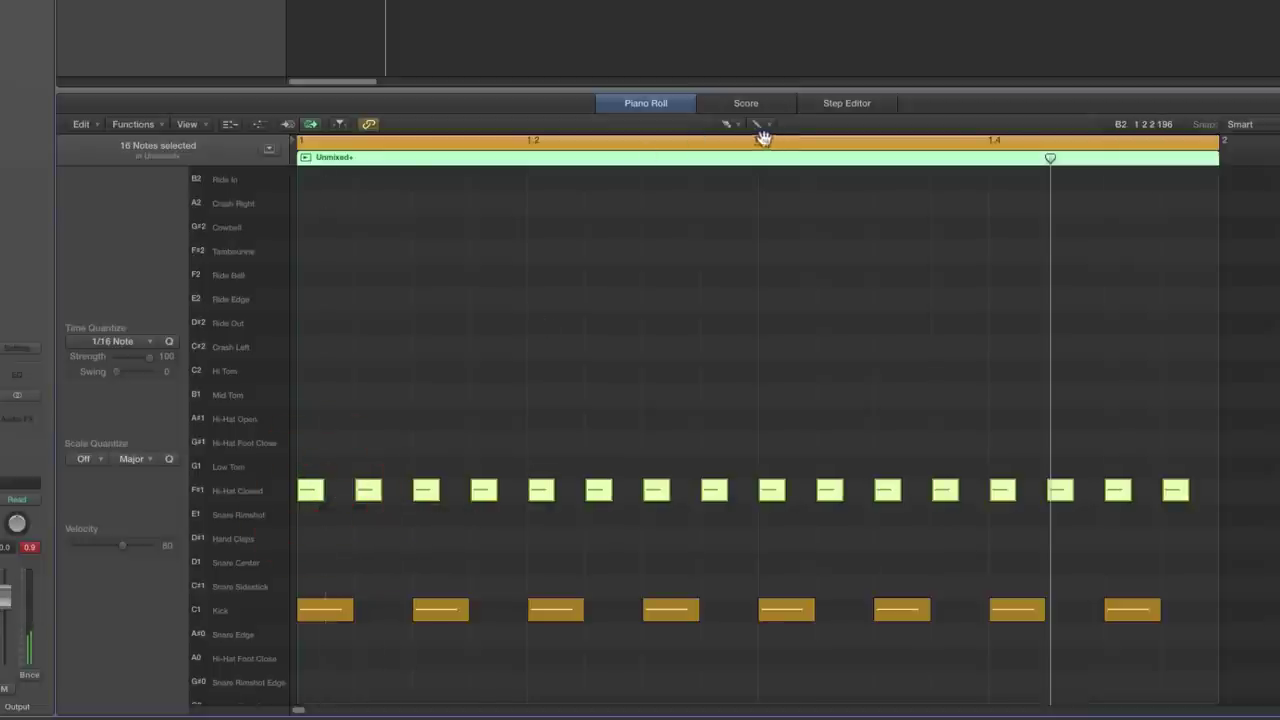
Set the velocity of all closed hi-hat notes to 100 with the Velocity tool and play the pattern.
left_click(728, 124)
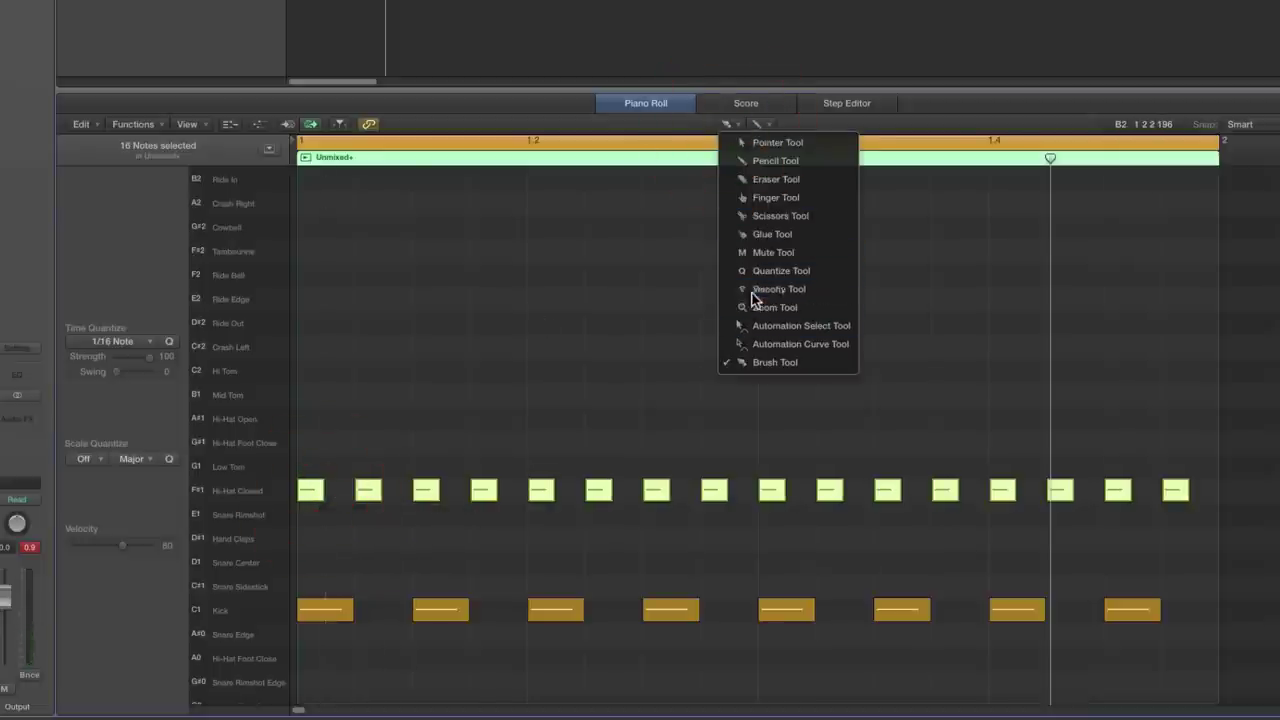
left_click(772, 289)
left_click(486, 490)
mouse_move(486, 490)
left_mouse_down()
mouse_move(486, 457)
mouse_move(488, 476)
left_mouse_up()
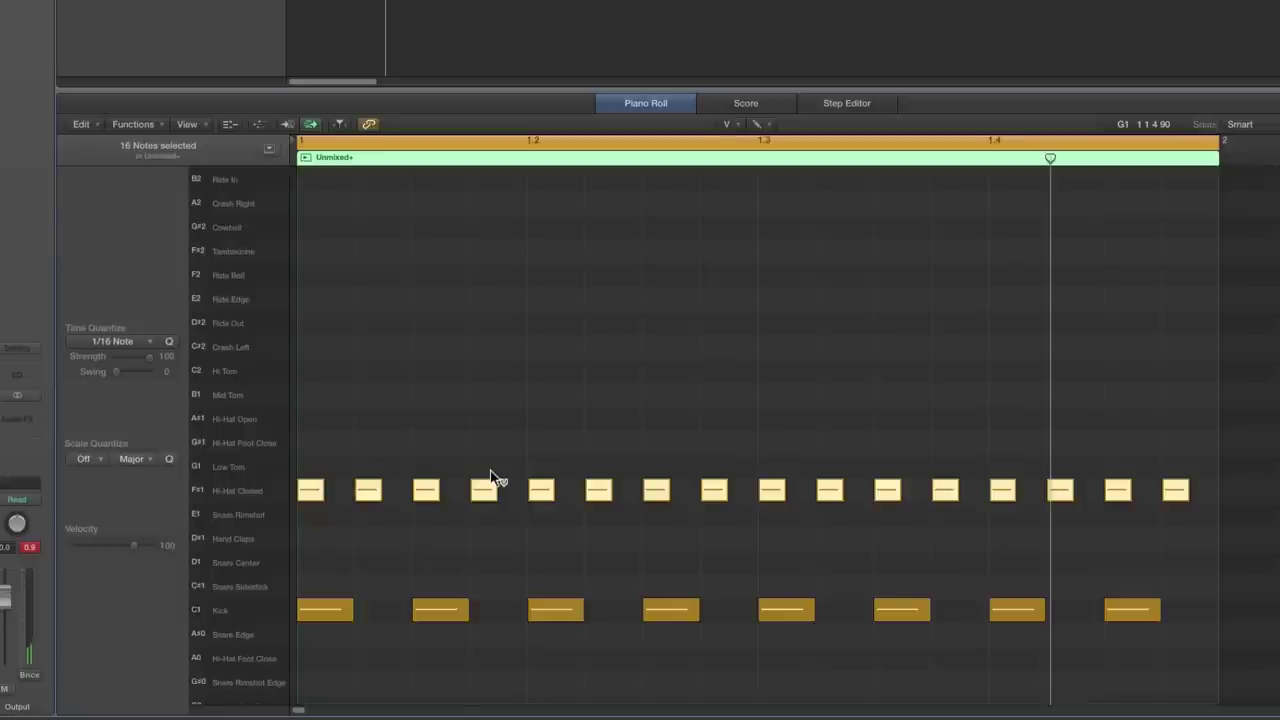
key("space")
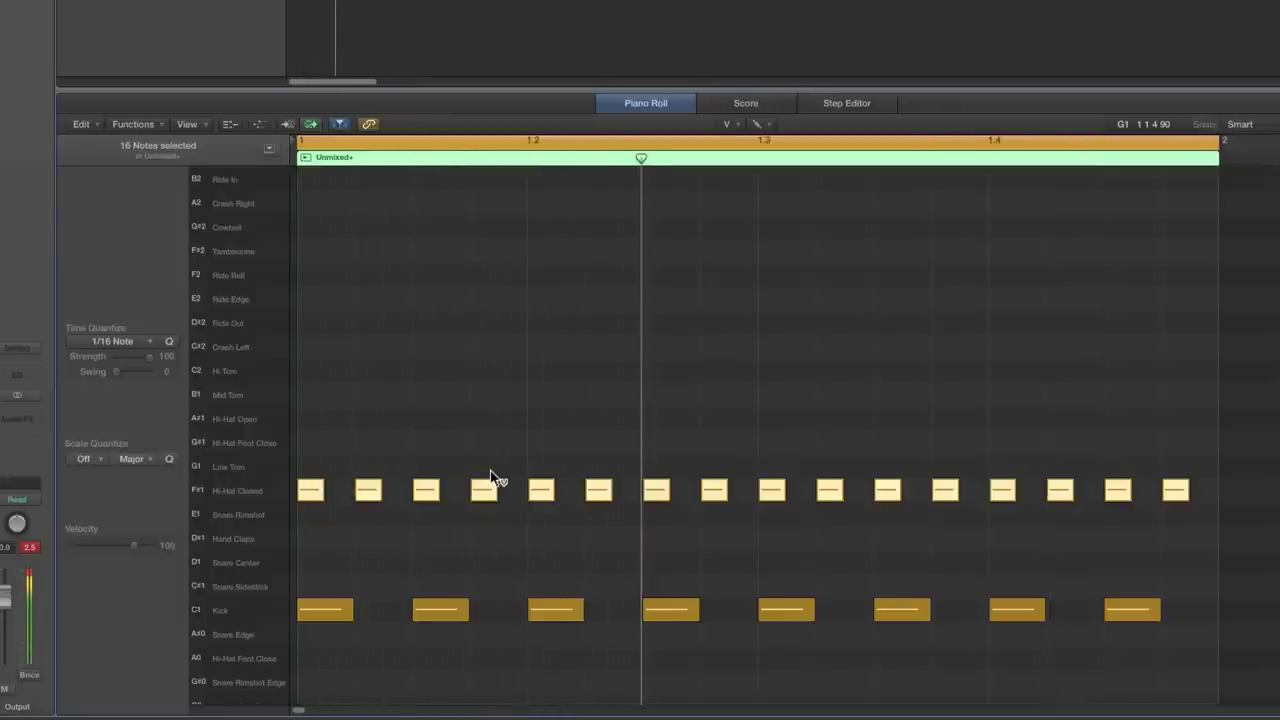
Lower the velocity of every second closed hi-hat note to 43, starting with the second note, and audition the groove.
left_click(471, 474)
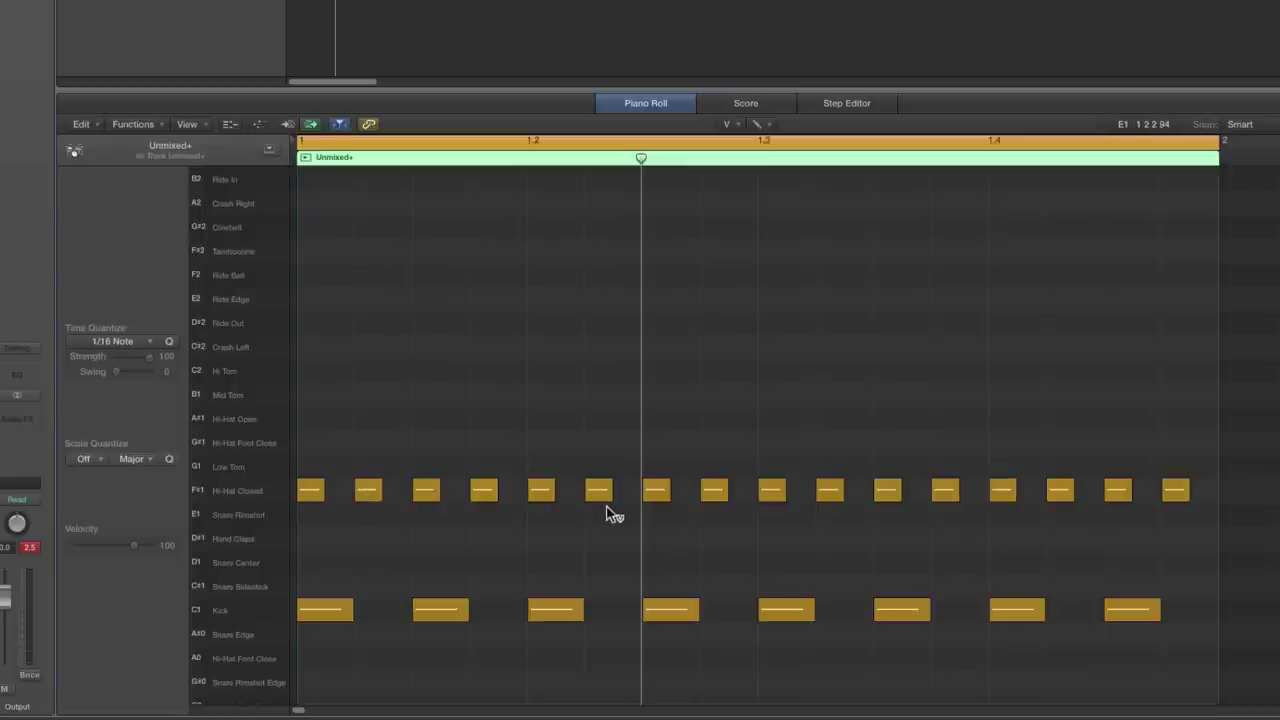
left_click(377, 495)
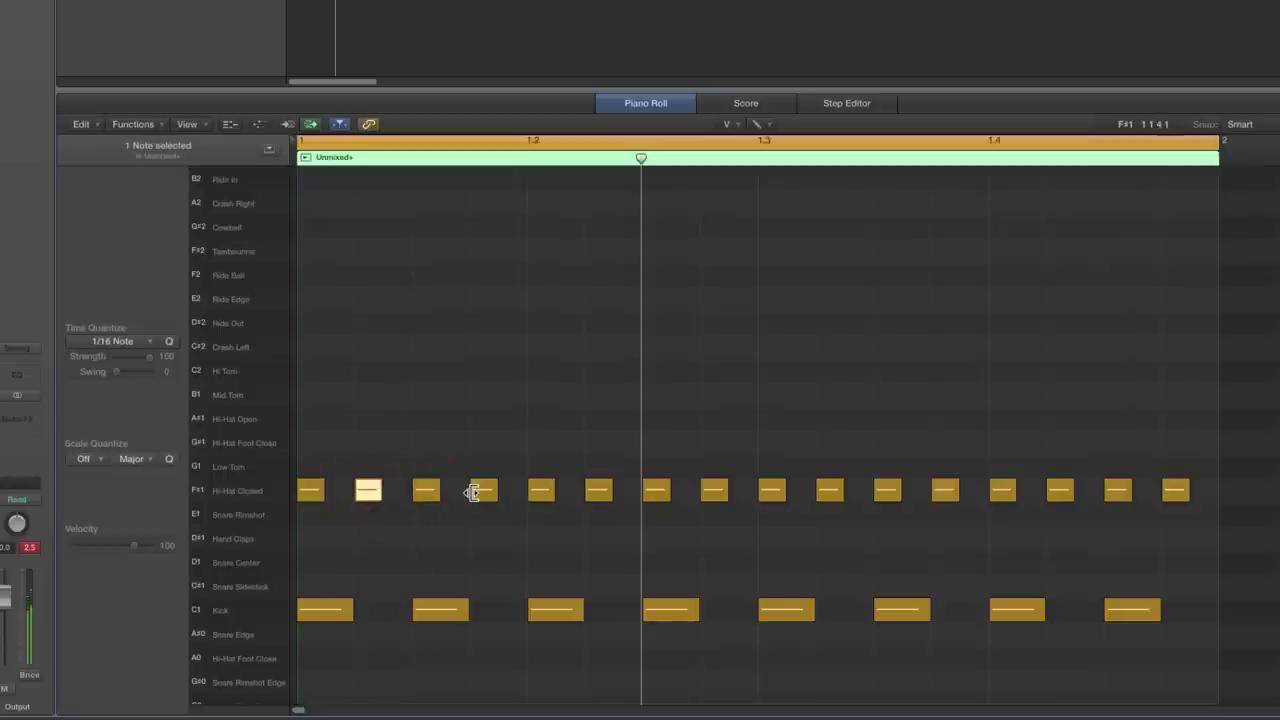
left_click(479, 494, "shift")
left_click(596, 495, "shift")
left_click(713, 492, "shift")
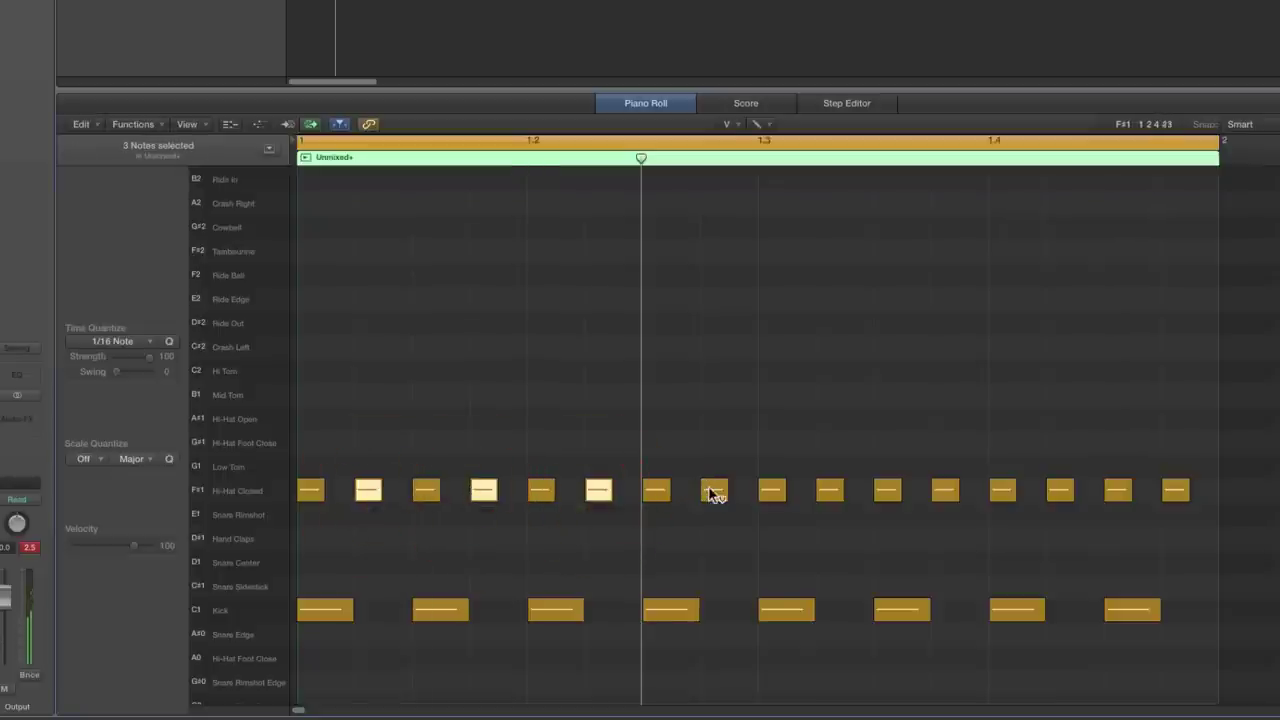
left_click(829, 492, "shift")
left_click(947, 492, "shift")
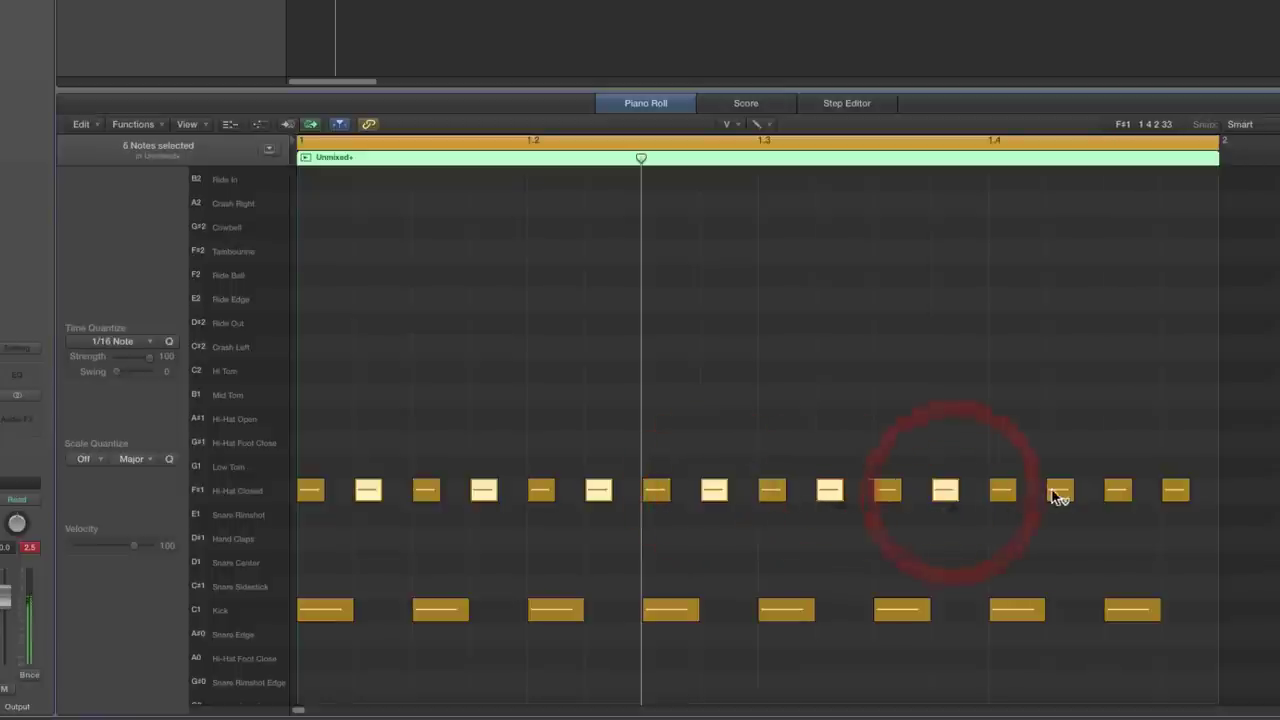
left_click(1059, 492, "shift")
left_click(1172, 492, "shift")
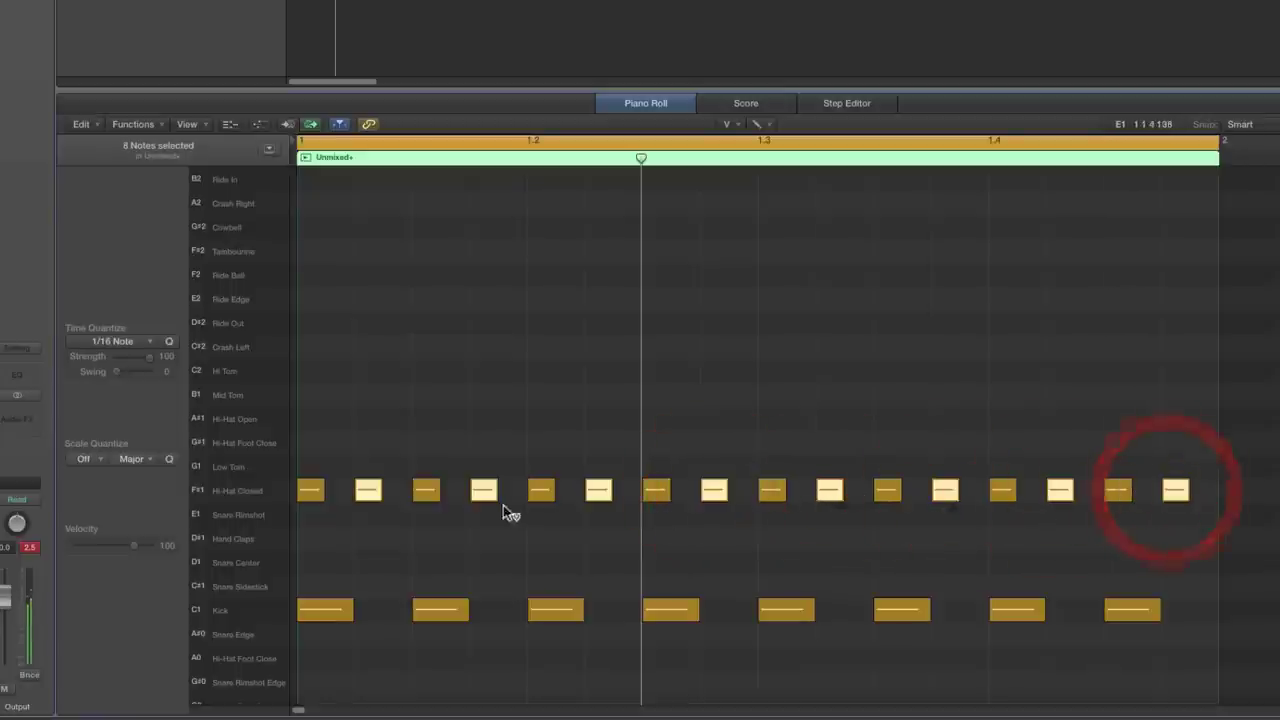
left_click_drag(380, 505, 380, 591)
key("space")
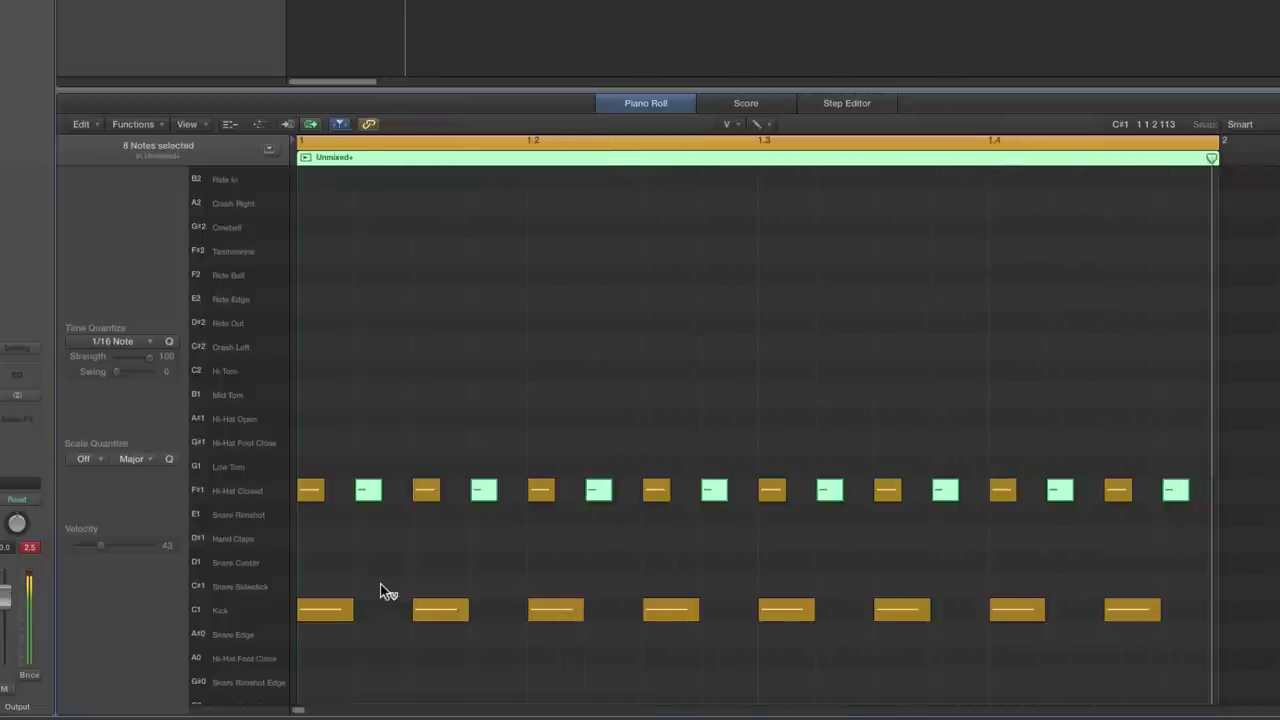
key("space")
Add Snare Sidestick (C#1) notes on beats 2 and 4 with the Pencil tool.
left_click(732, 124)
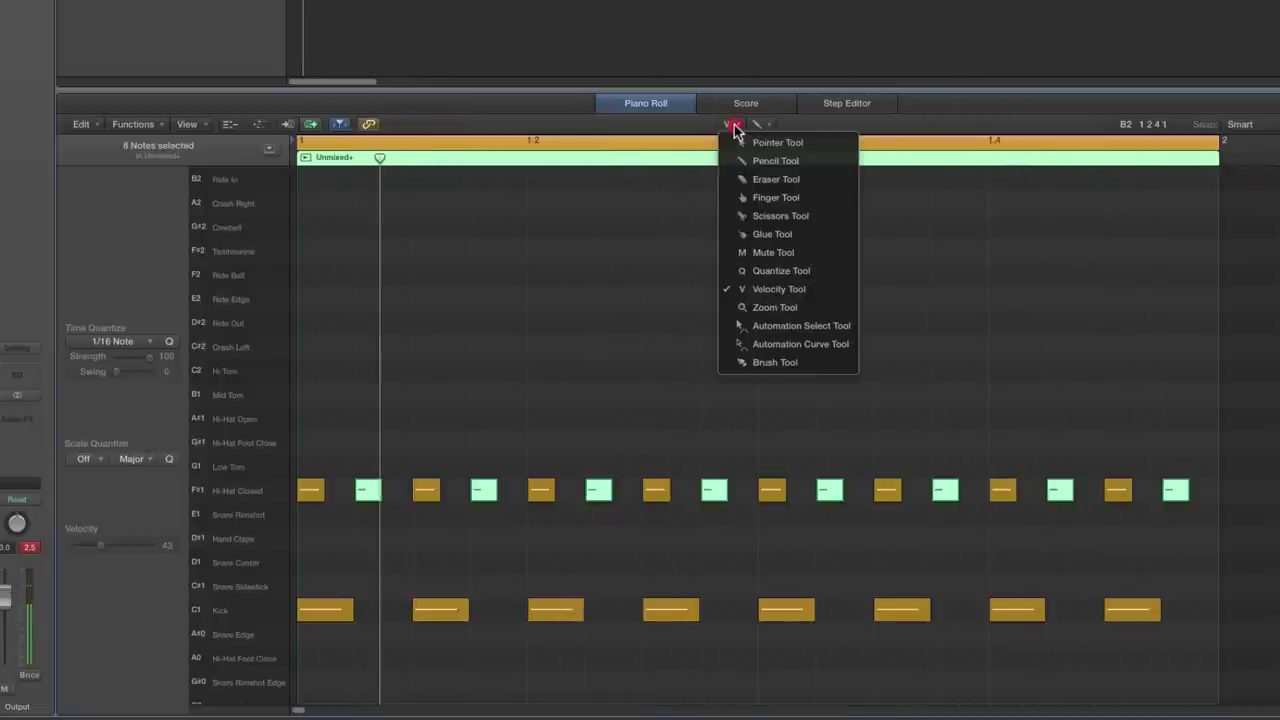
left_click(763, 162)
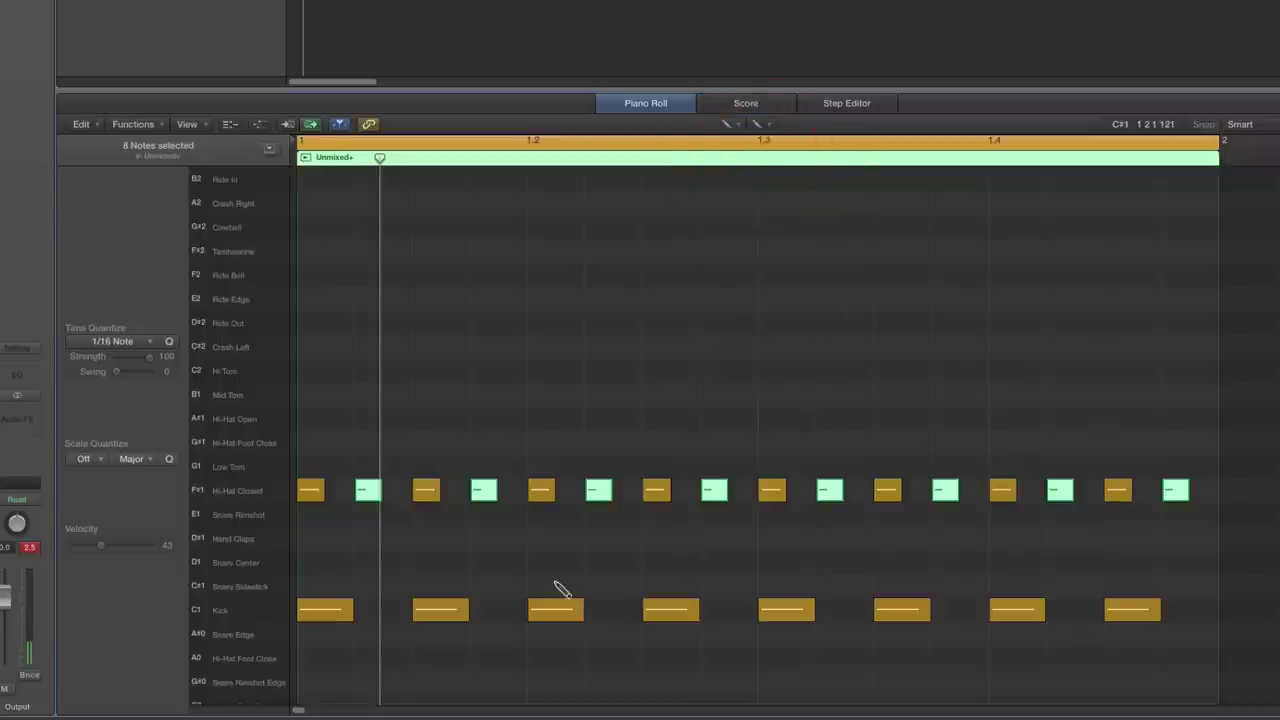
left_click(541, 585)
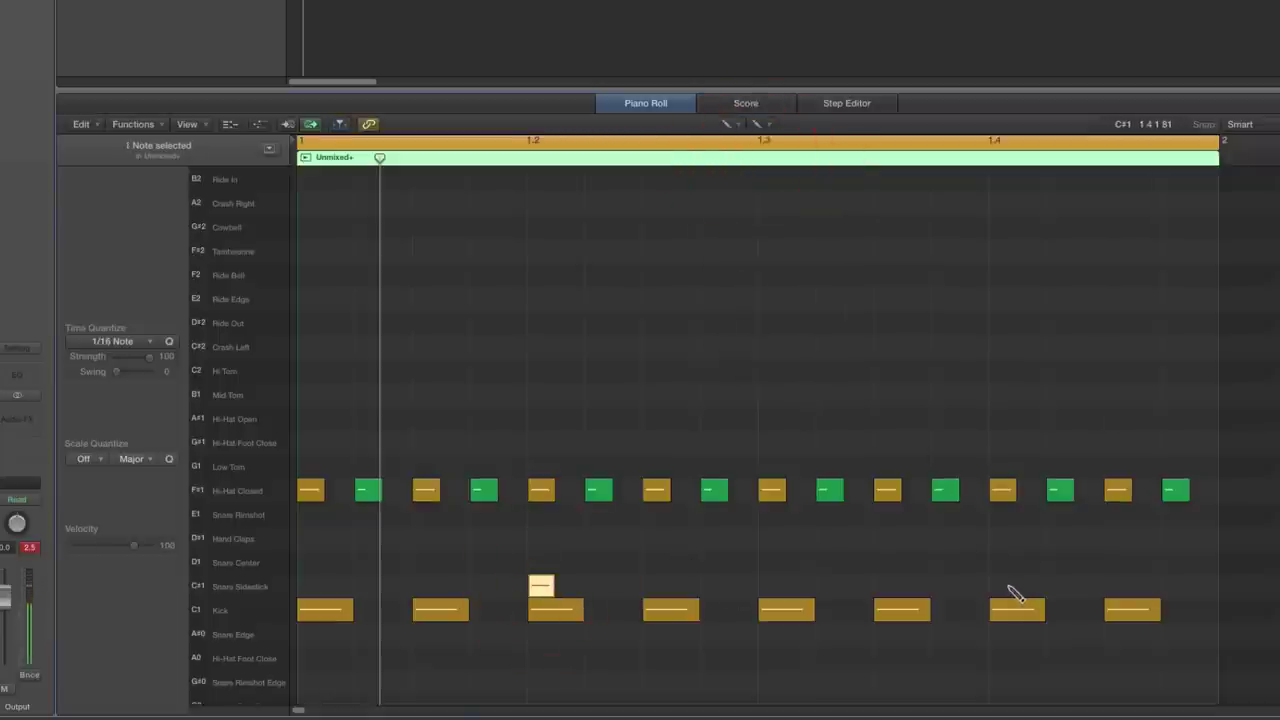
left_click(1008, 587)
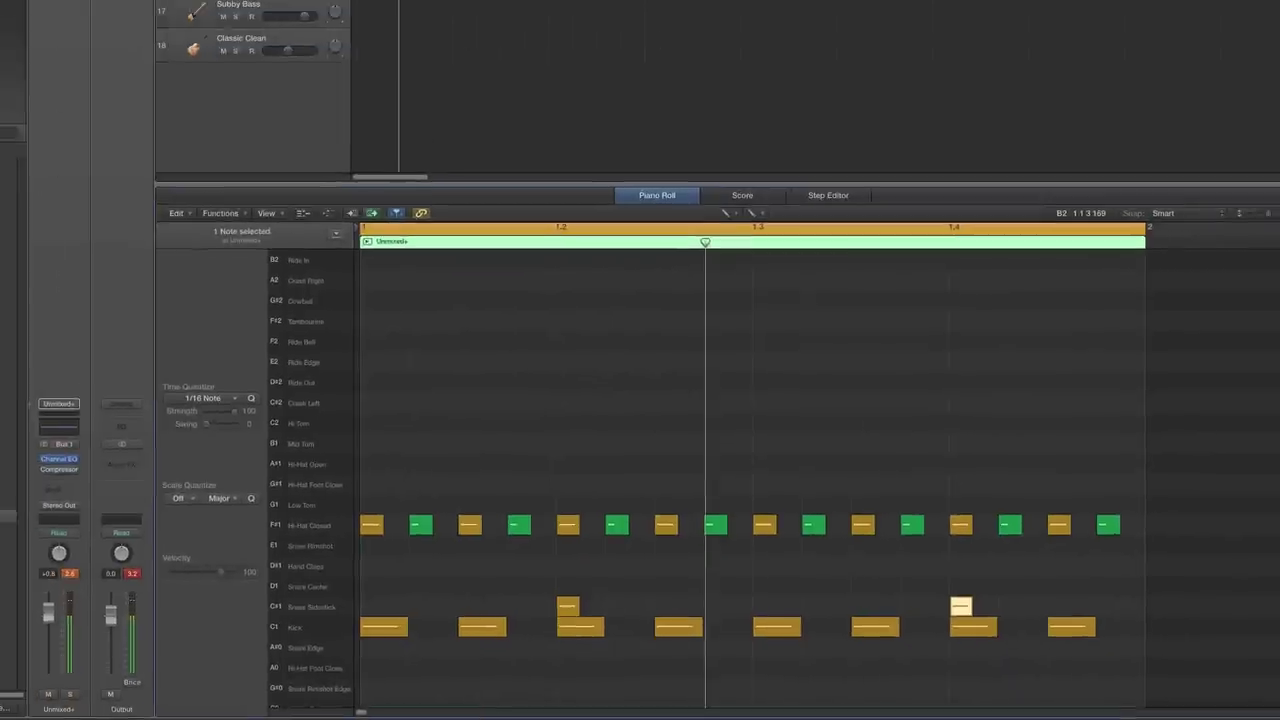
Adjust the Snare Top track's Bus 3 send level to the tape delay and play the pattern.
scroll(233, 10, "up", 10)
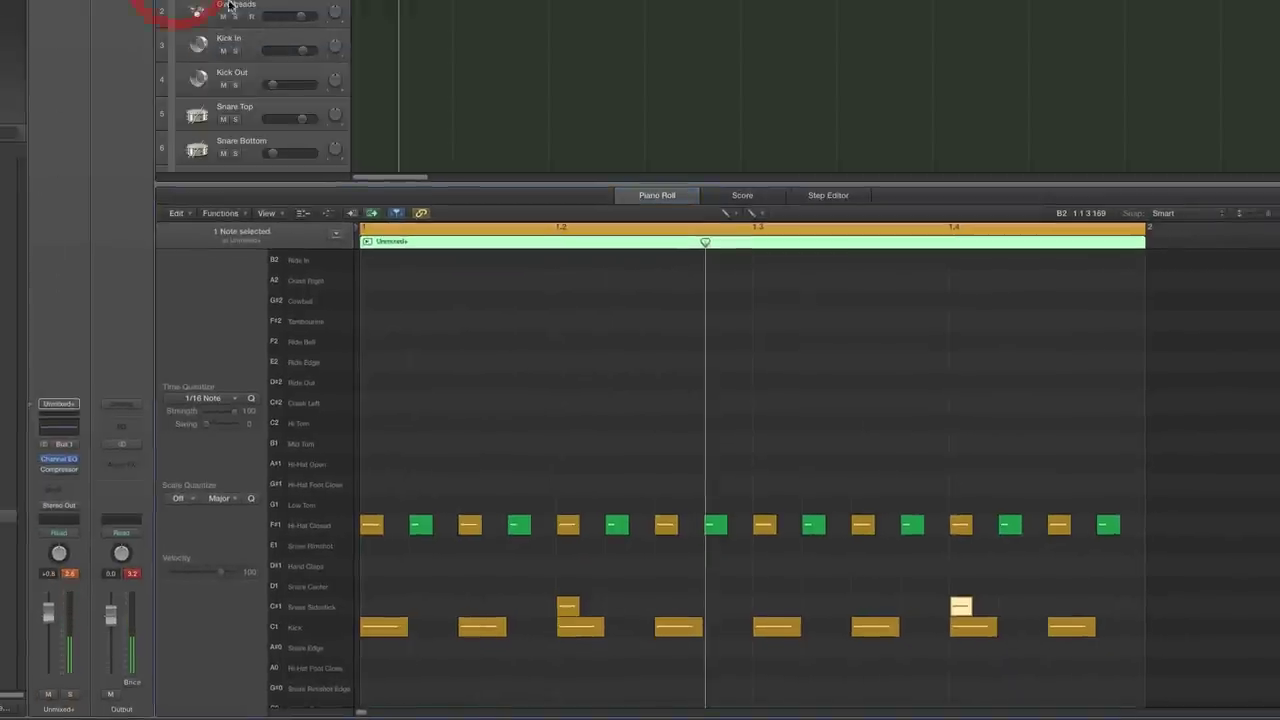
left_click(253, 118)
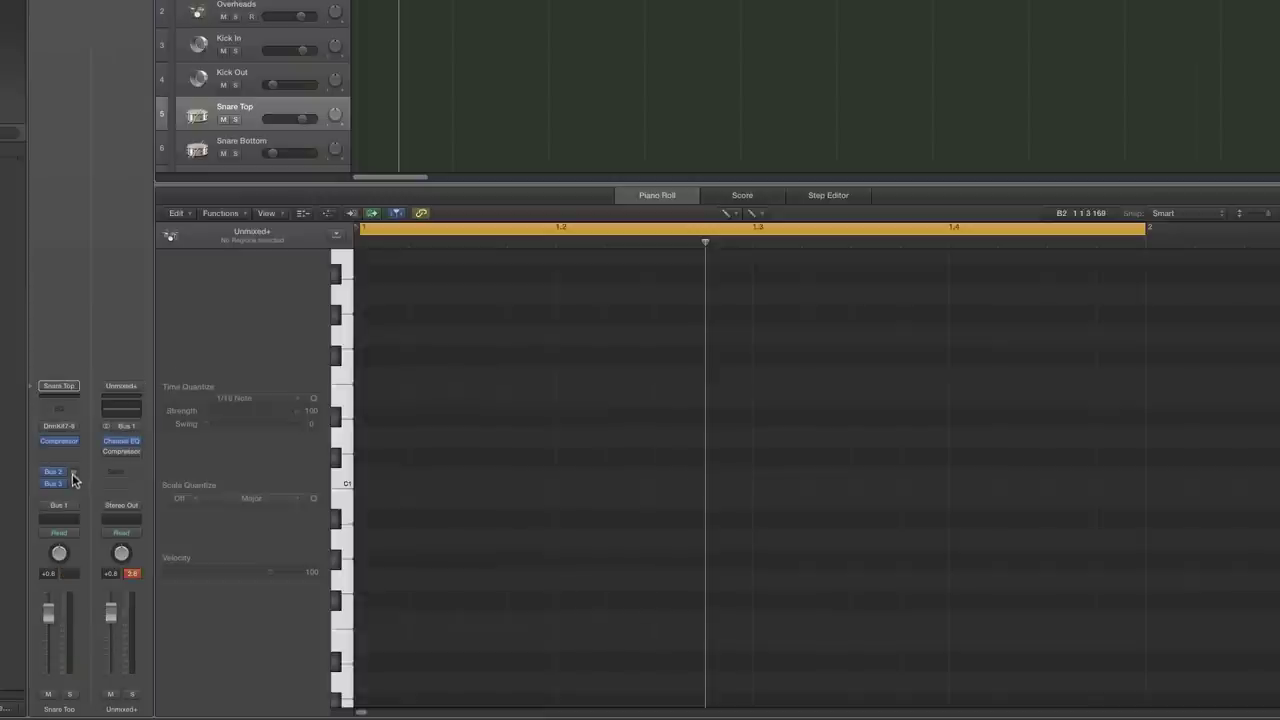
left_click(74, 480)
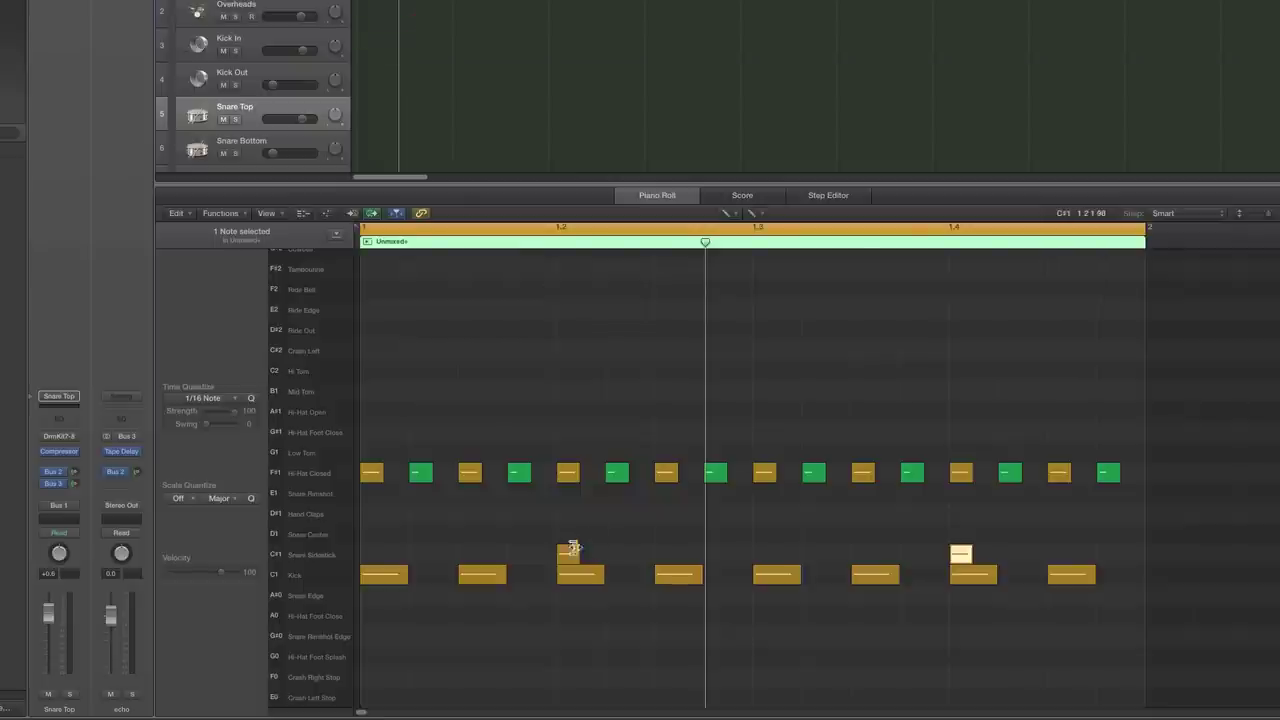
left_click_drag(560, 557, 568, 555)
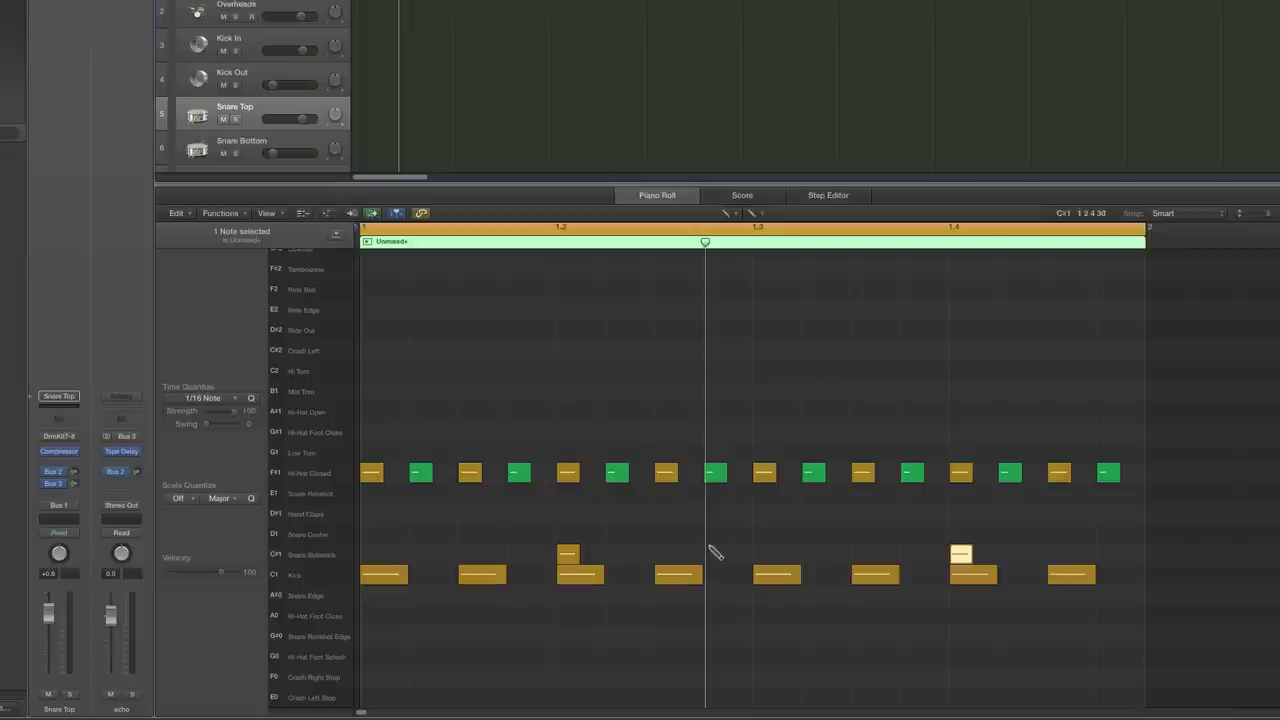
key("space")
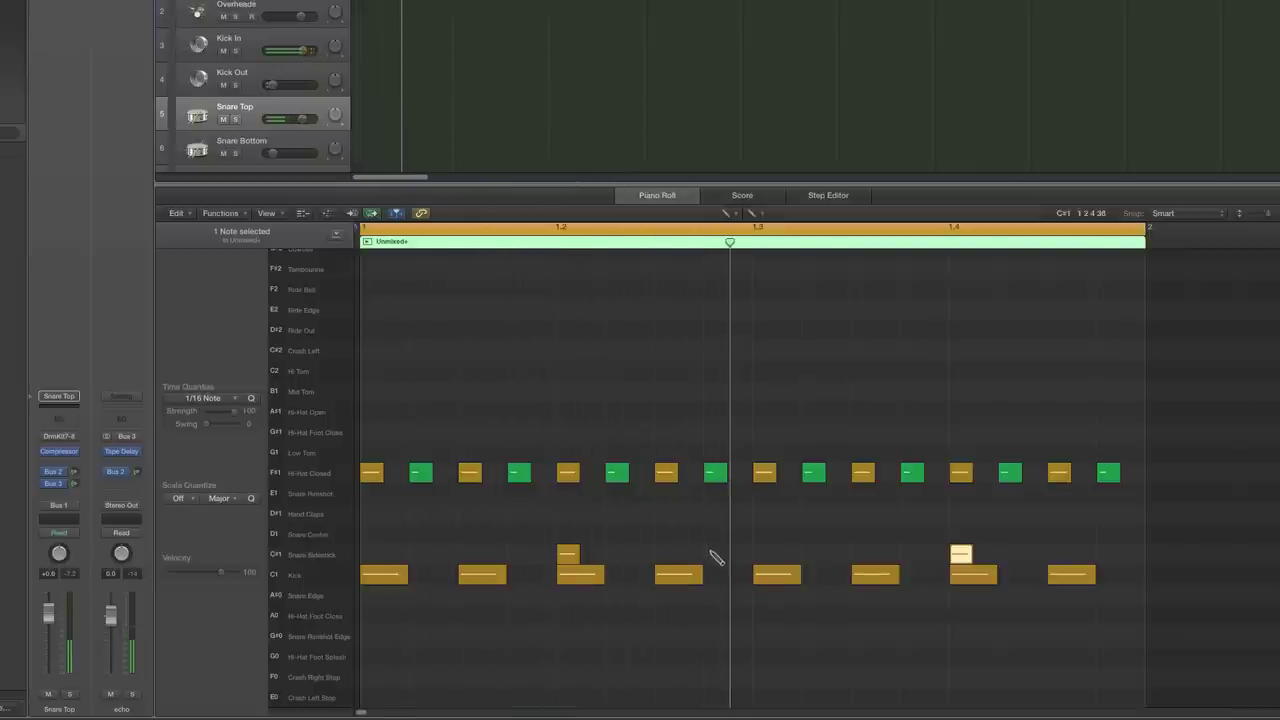
Add Snare Sidestick (C#1) notes on the last sixteenth of beat 2 and the last sixteenth of beat 4 in bar 1.
left_click(712, 554)
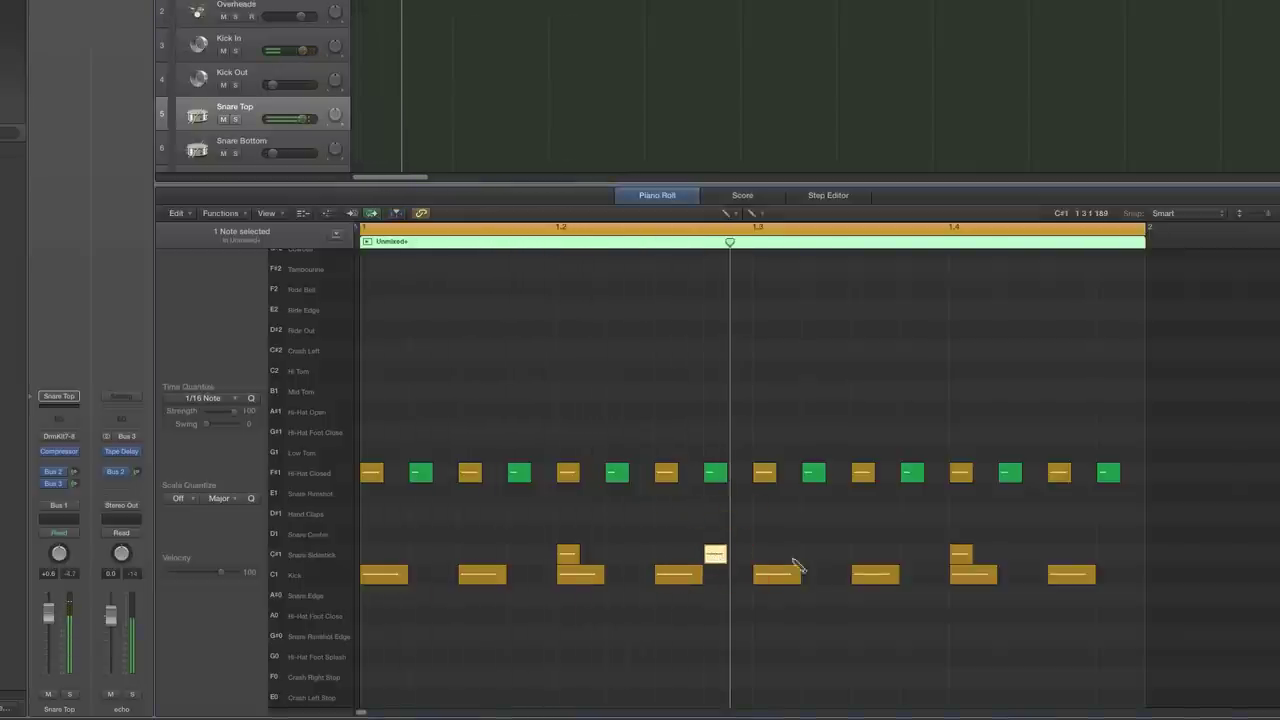
mouse_move(963, 557)
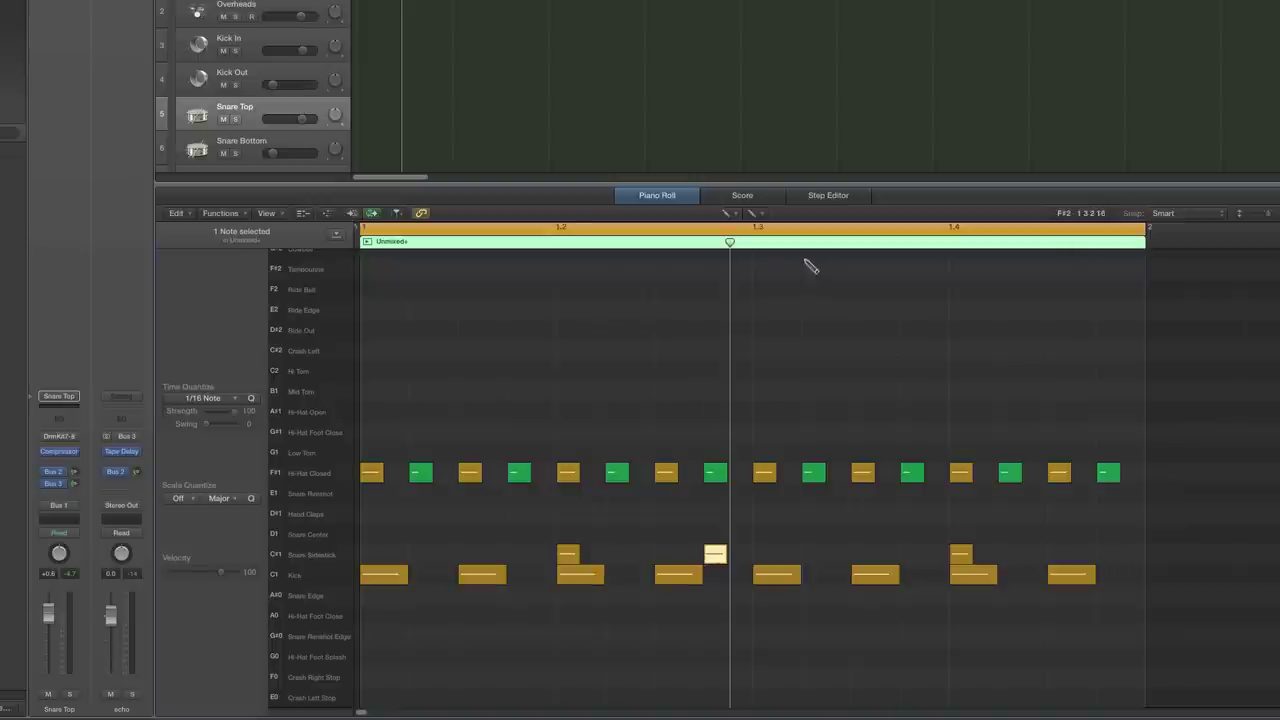
left_click(752, 246)
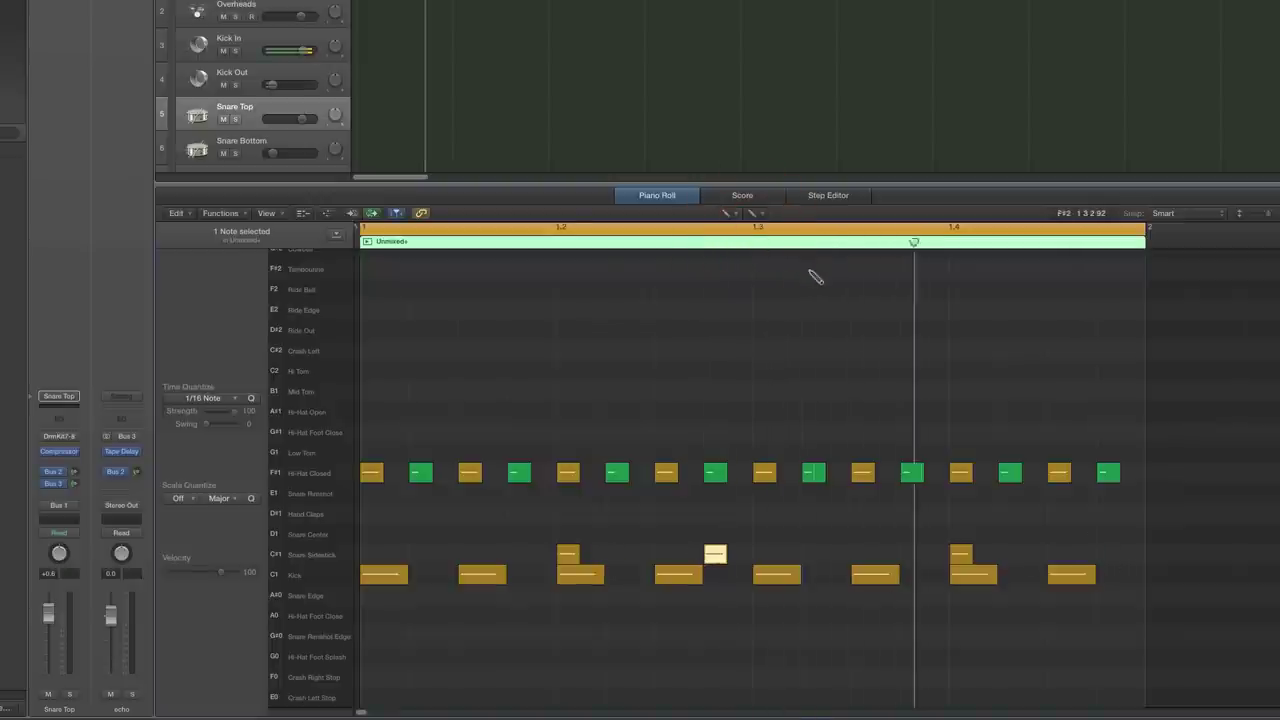
left_click(734, 243)
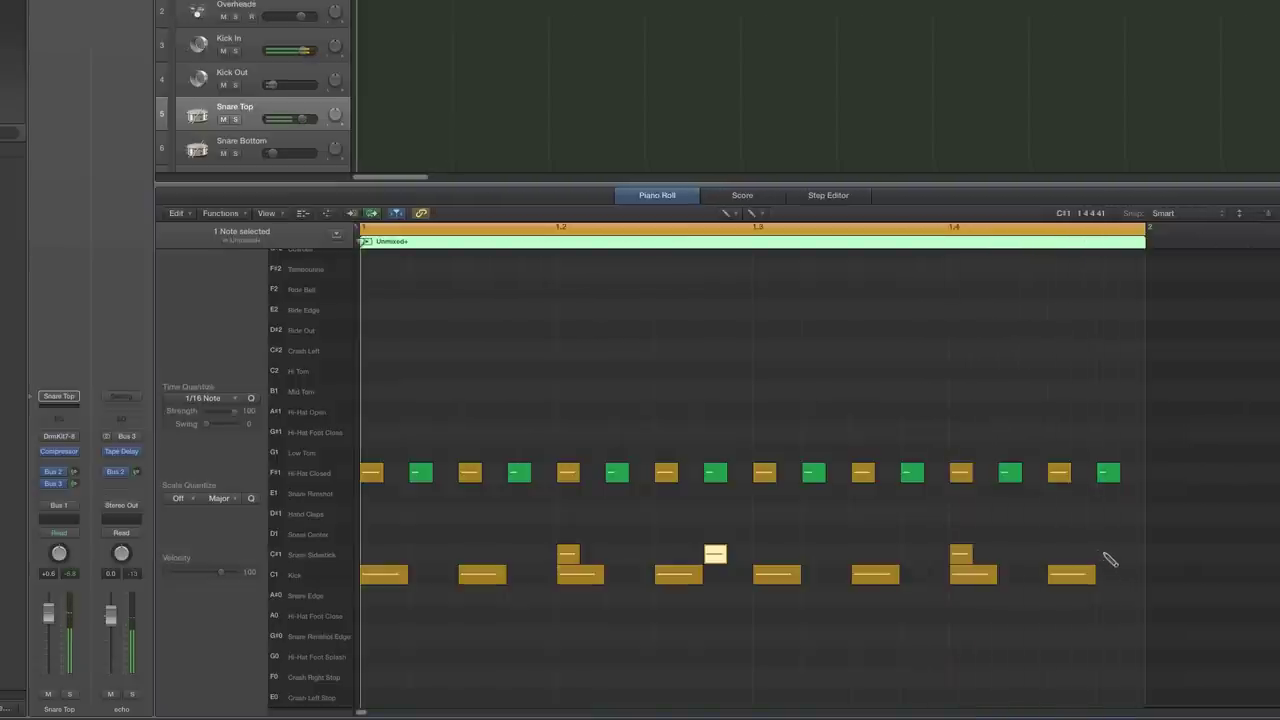
left_click(1106, 555)
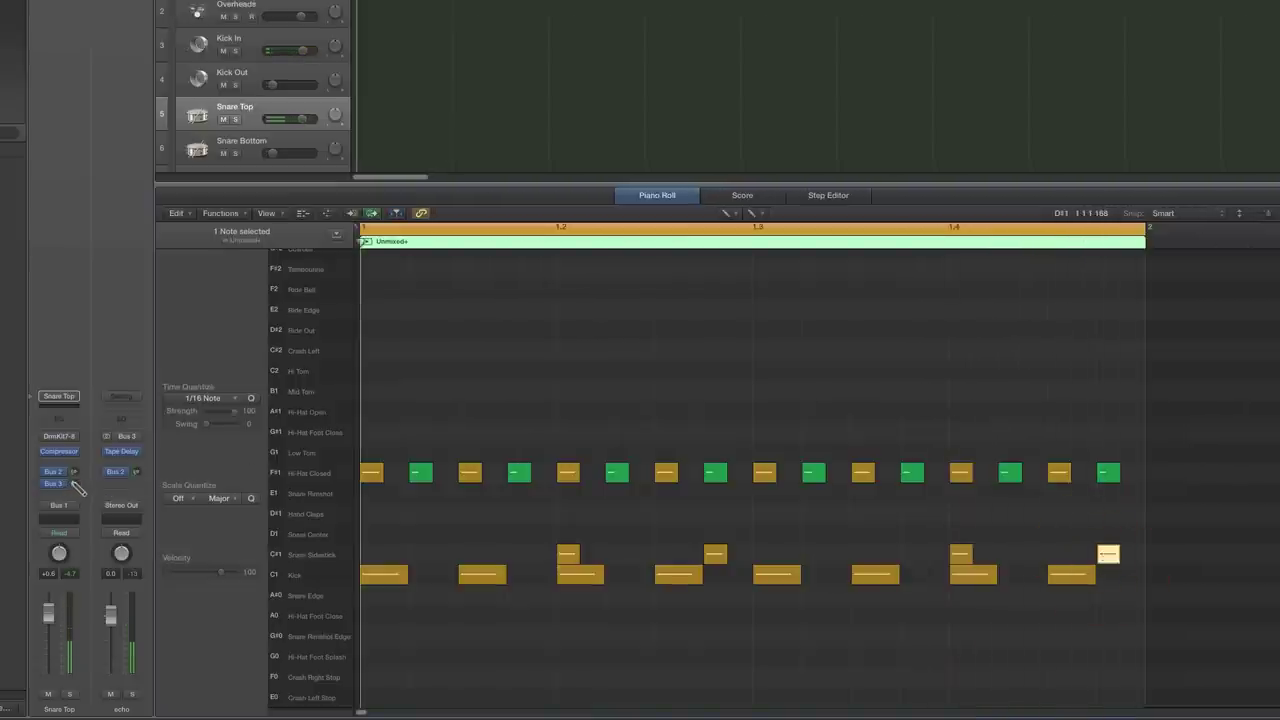
Readjust the Snare Top track's Bus 3 send level and audition the full drum pattern.
left_click(94, 538)
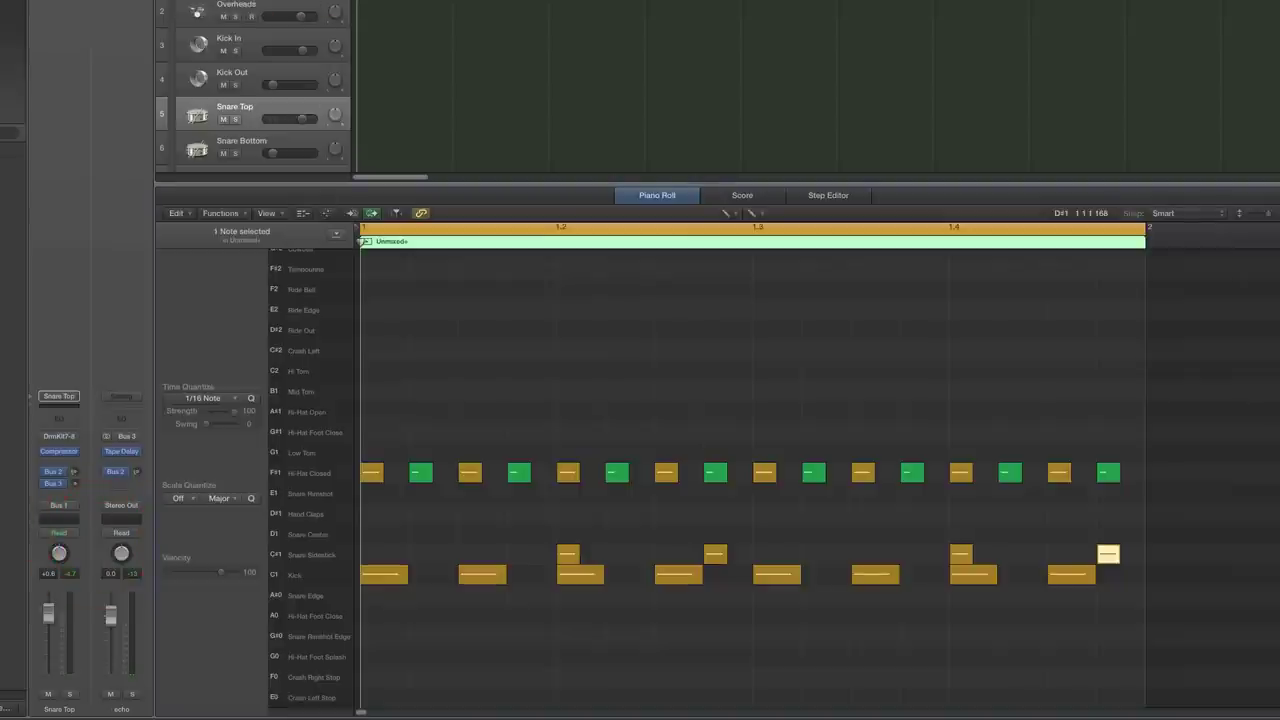
scroll(253, 86, "down", 10)
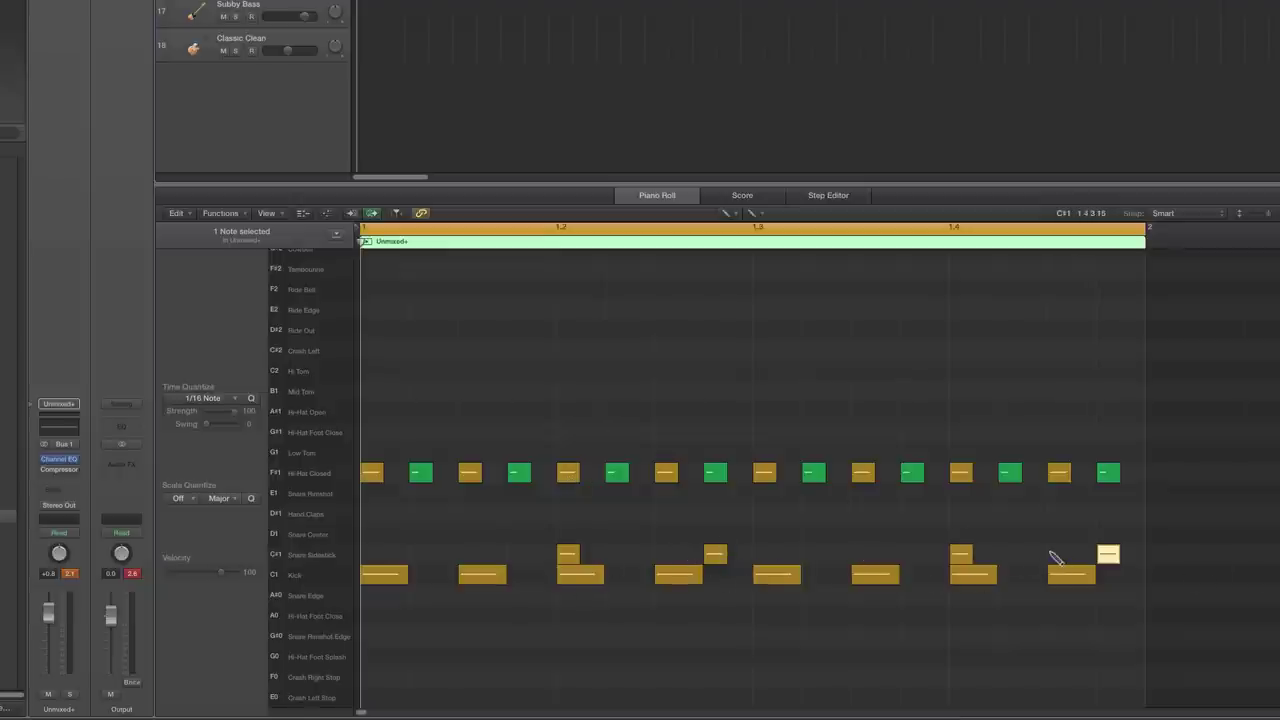
key("space")
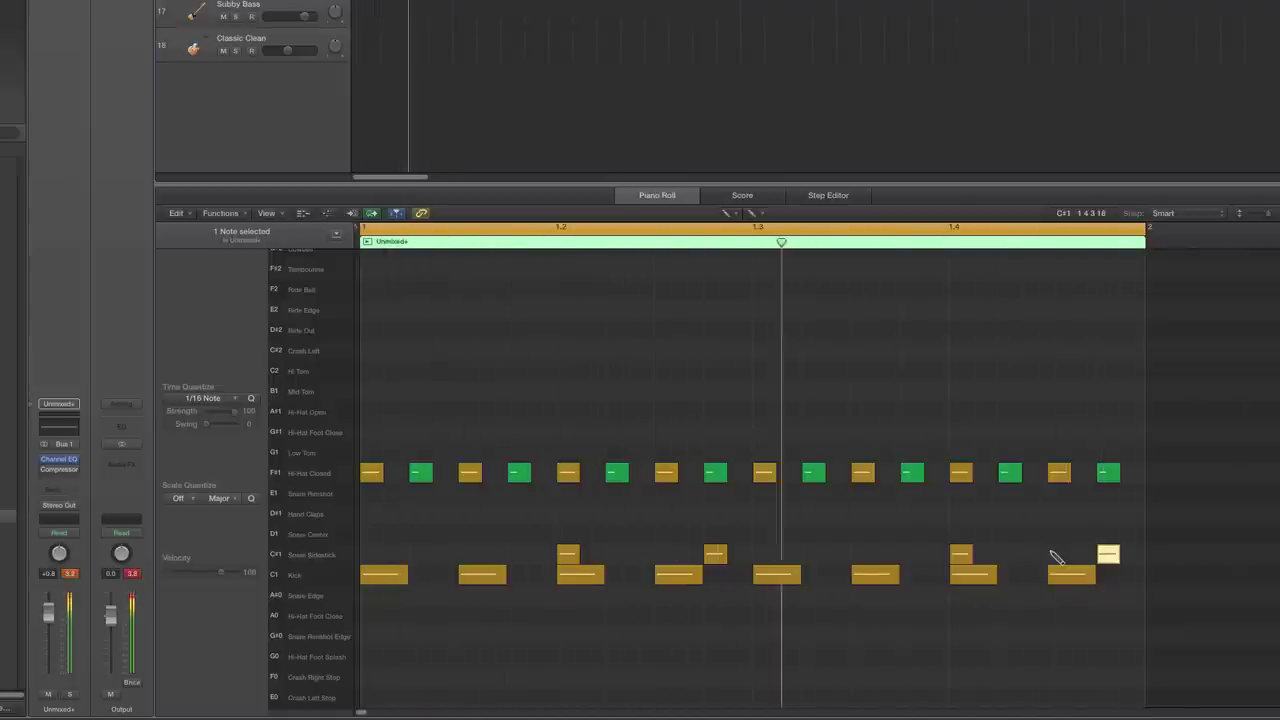
key("space")
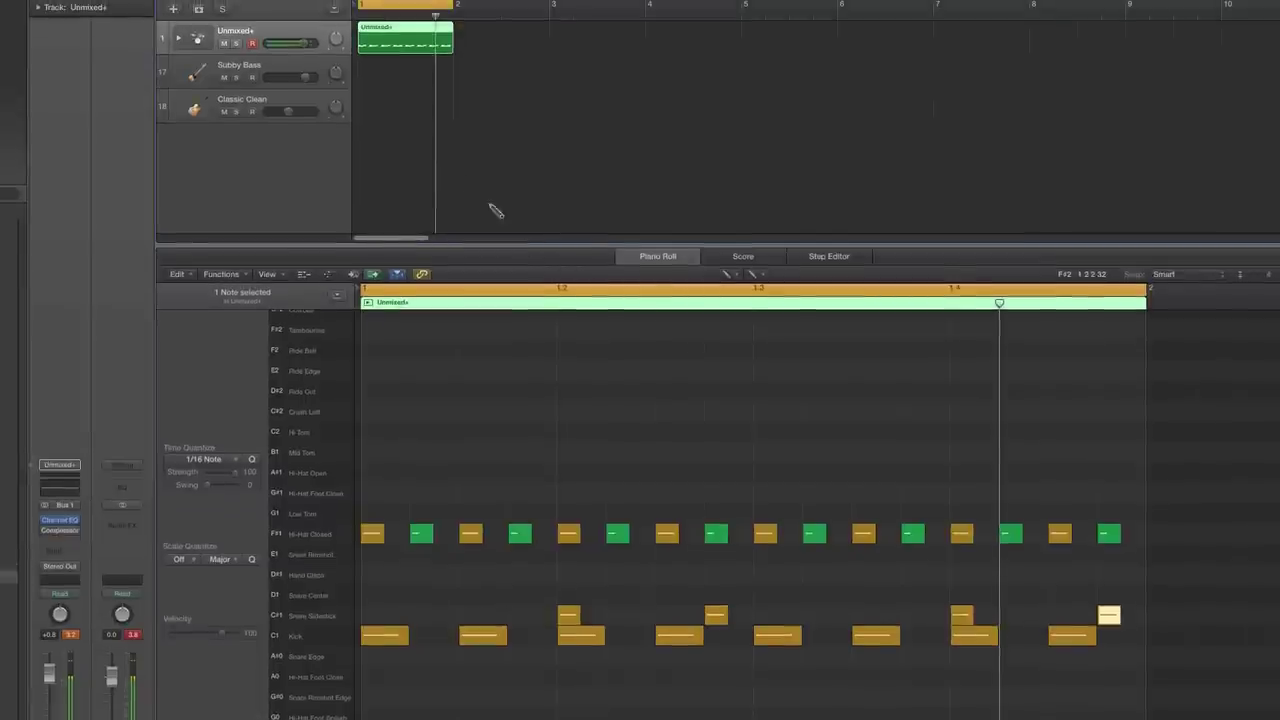
Copy the bar 1 region to bar 2, cycle it, and add Snare Sidestick notes on the second and third sixteenths of its beat 3.
left_click_drag(398, 36, 526, 8)
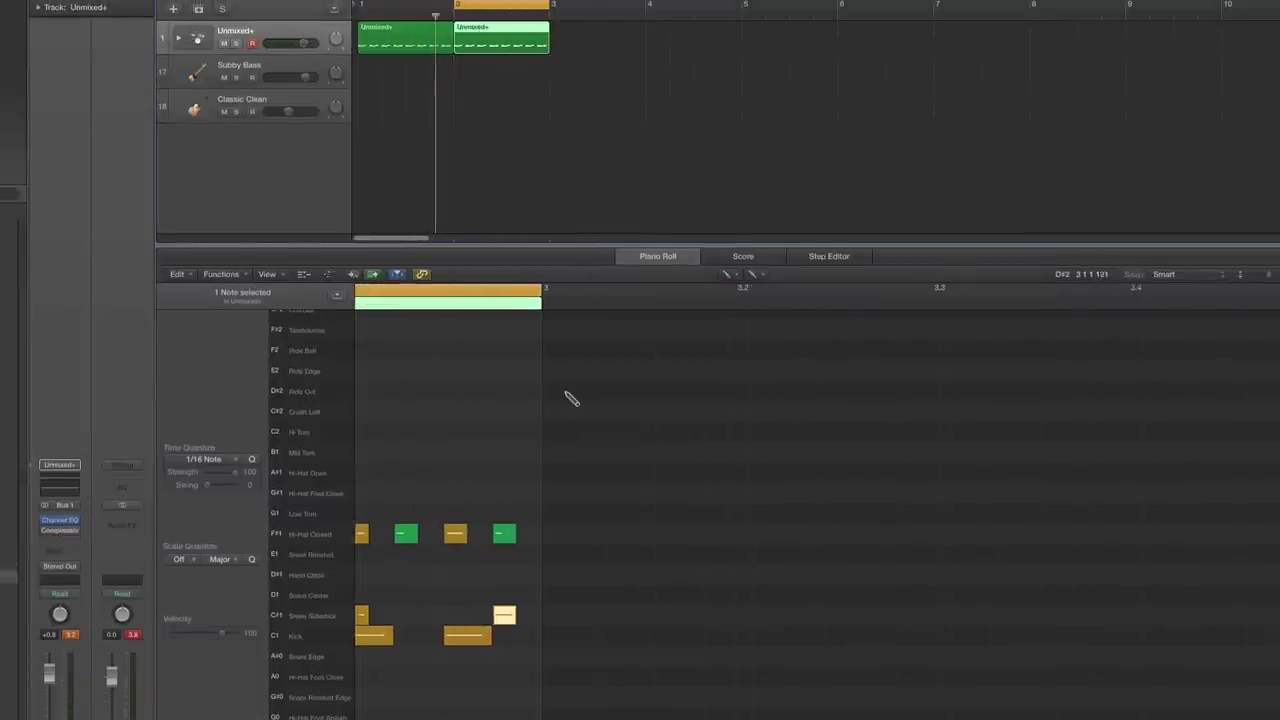
key("z")
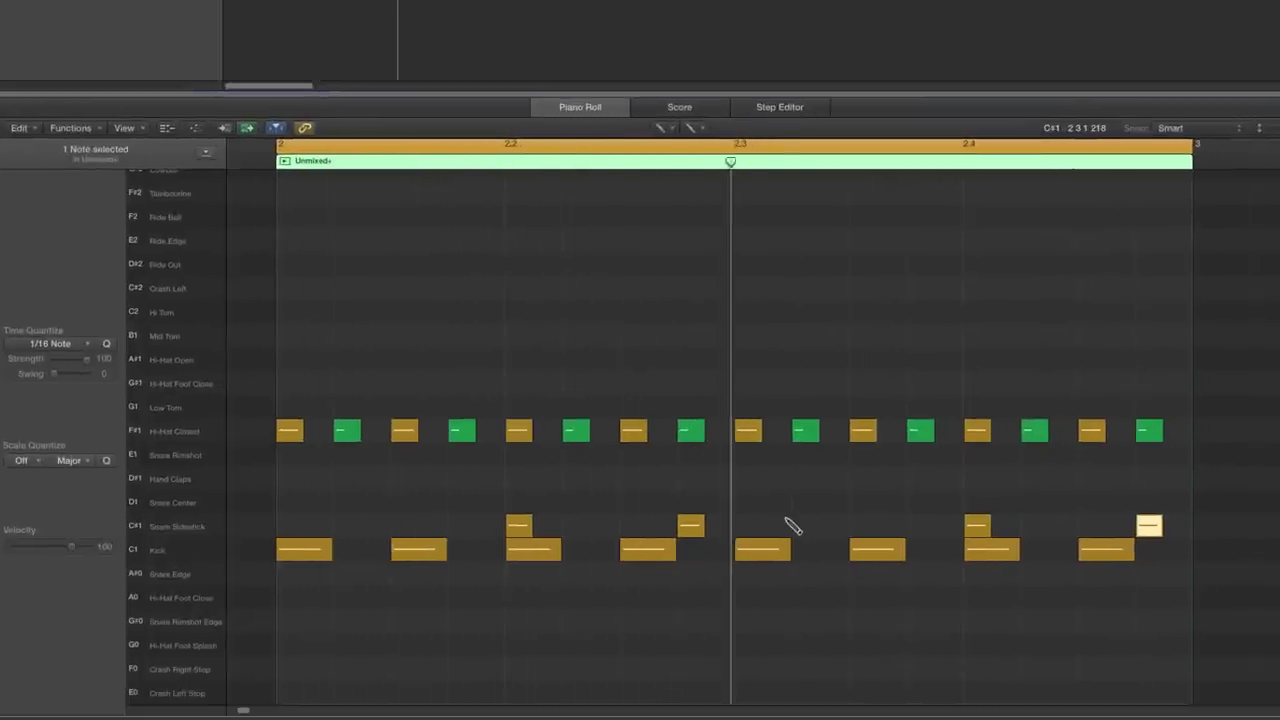
left_click(862, 525)
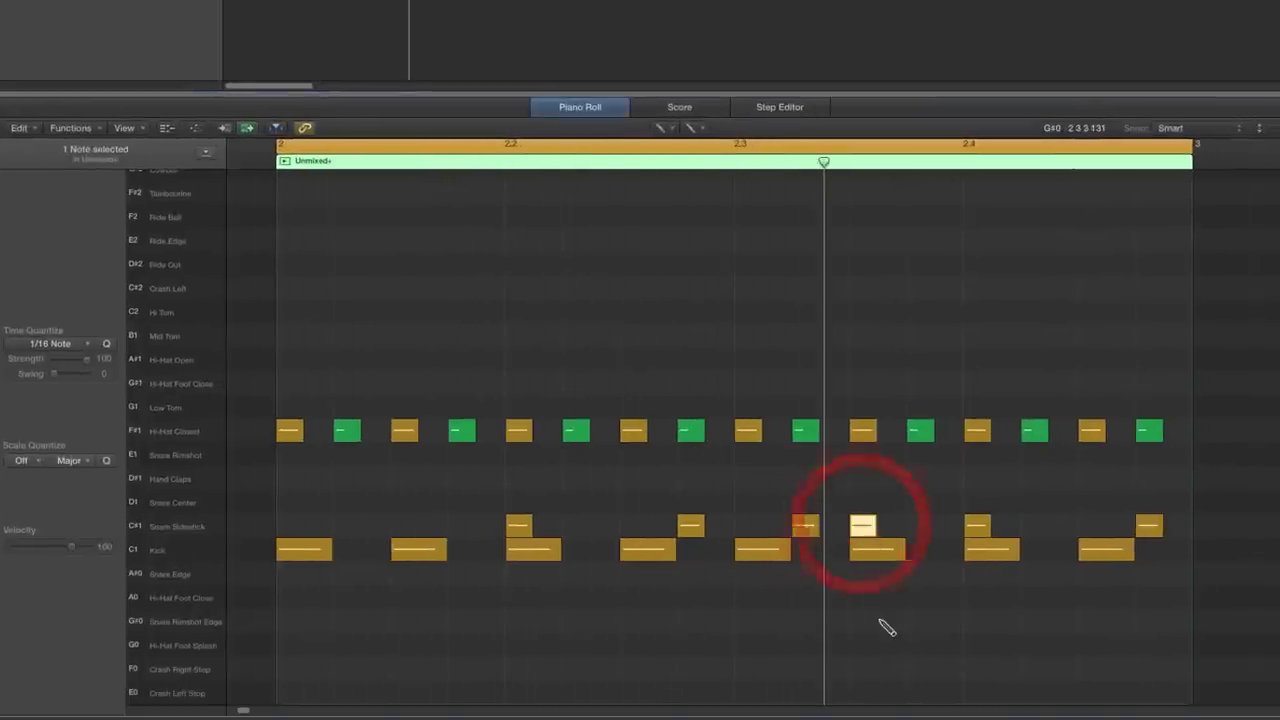
key("Return")
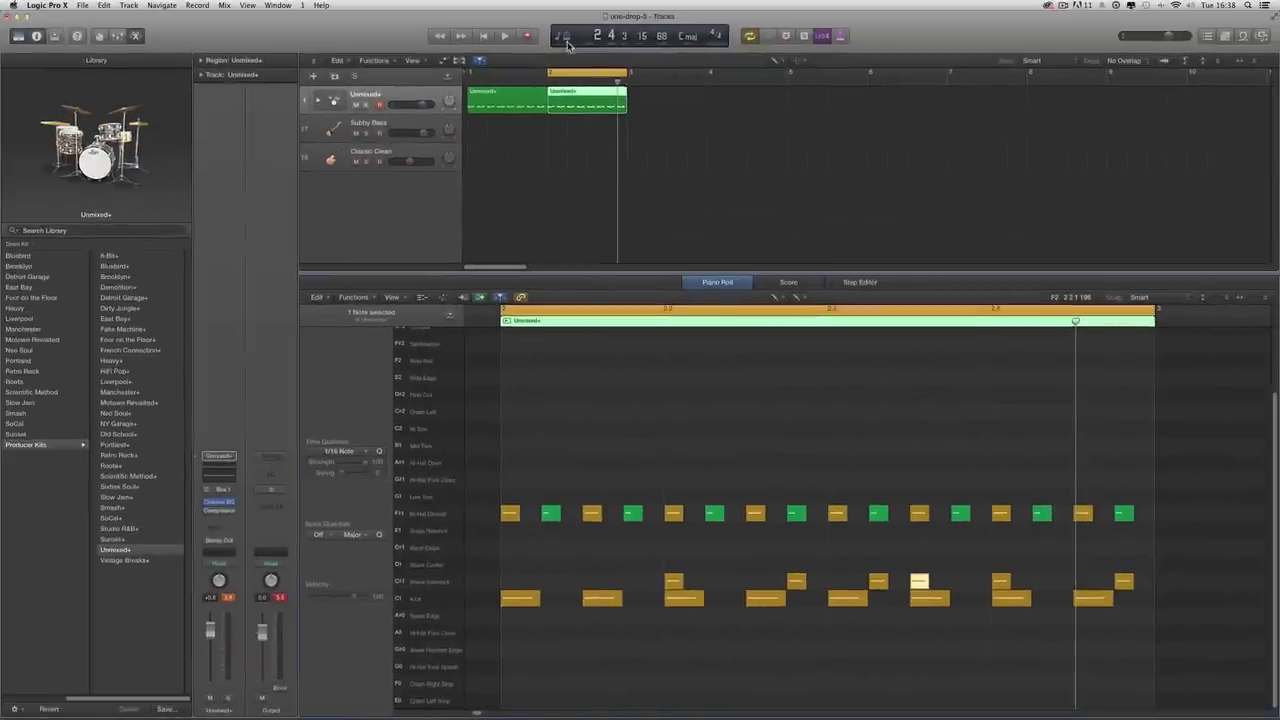
Show the Custom LCD display, refine the grid division, and add a Snare Sidestick note just before bar 2's last kick.
left_click(565, 38)
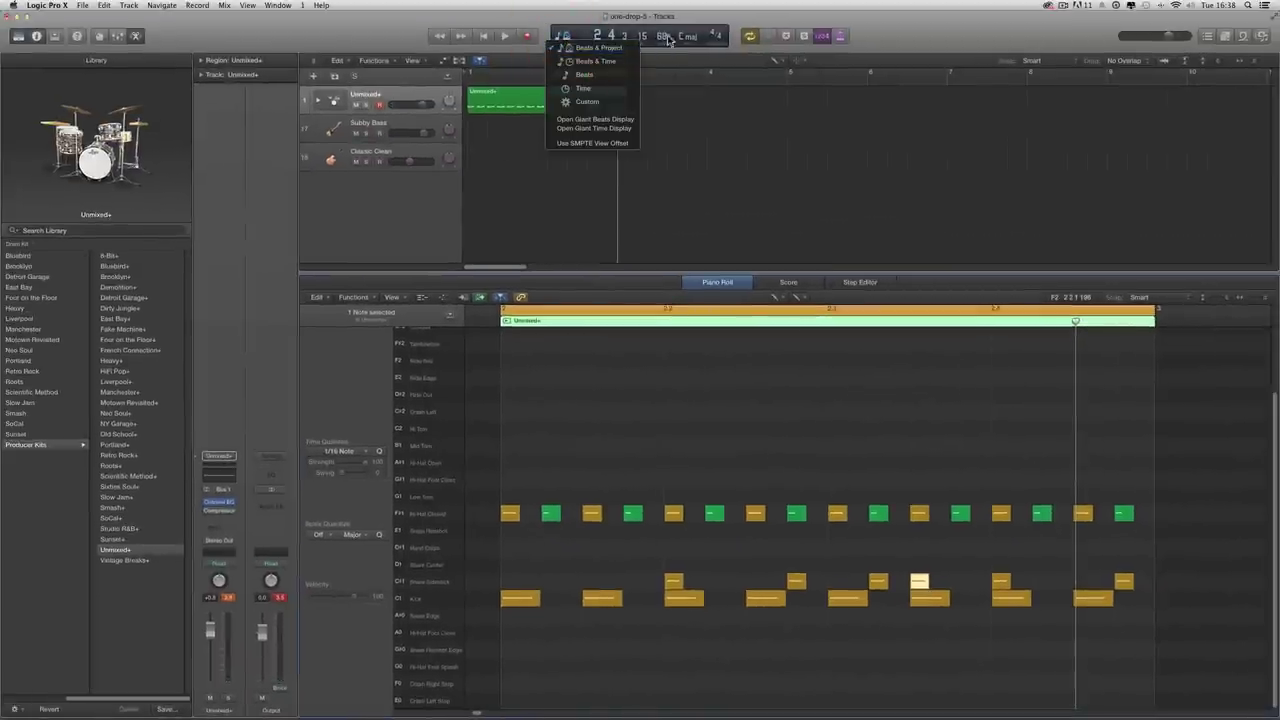
left_click(588, 102)
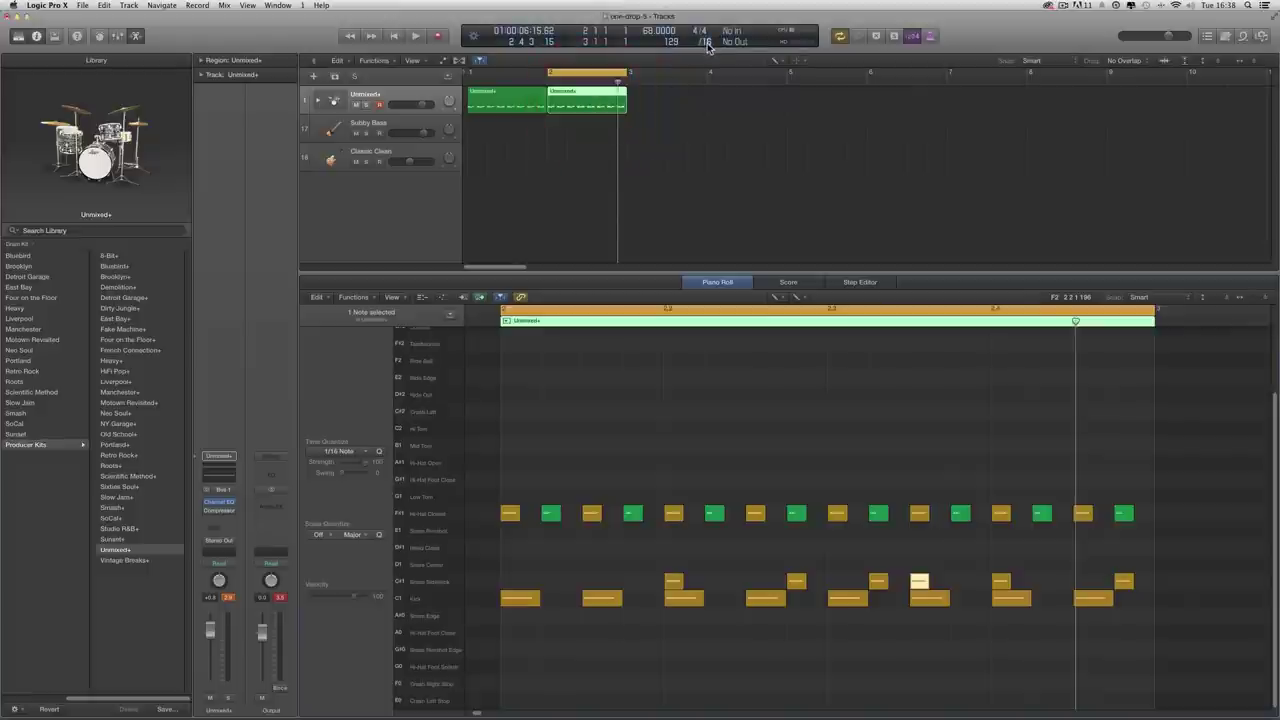
left_click(707, 43)
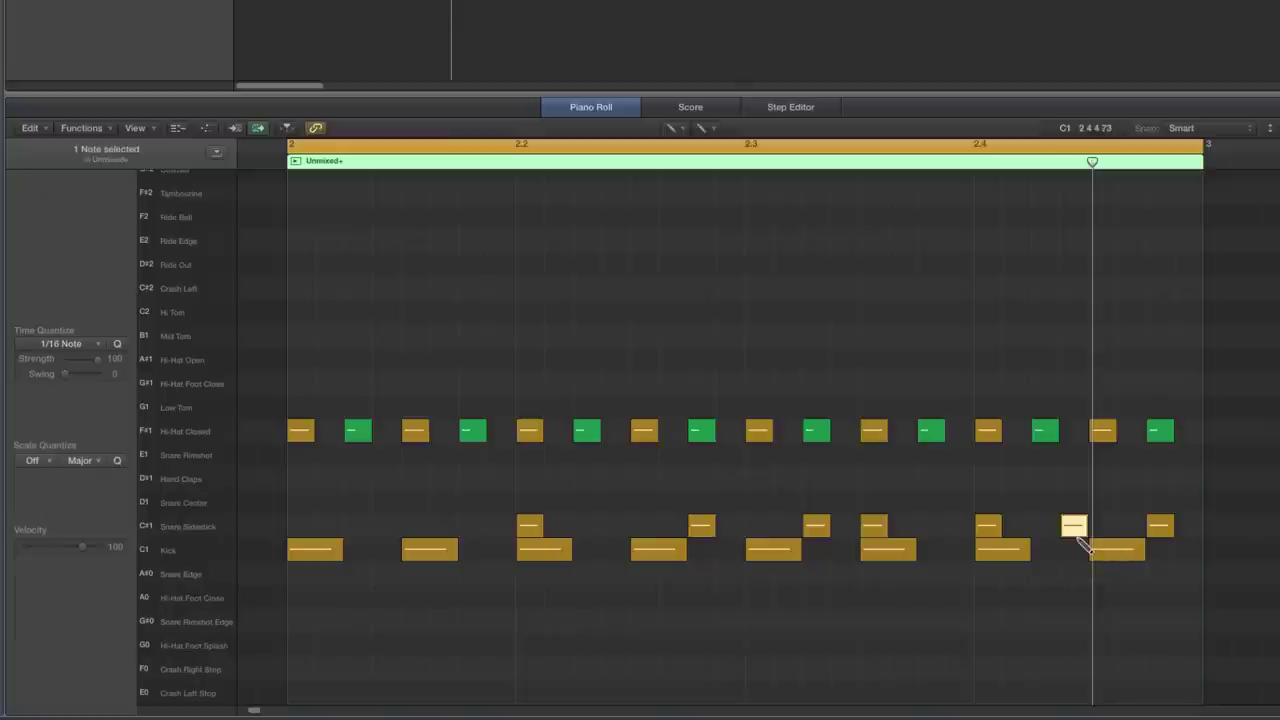
key("space")
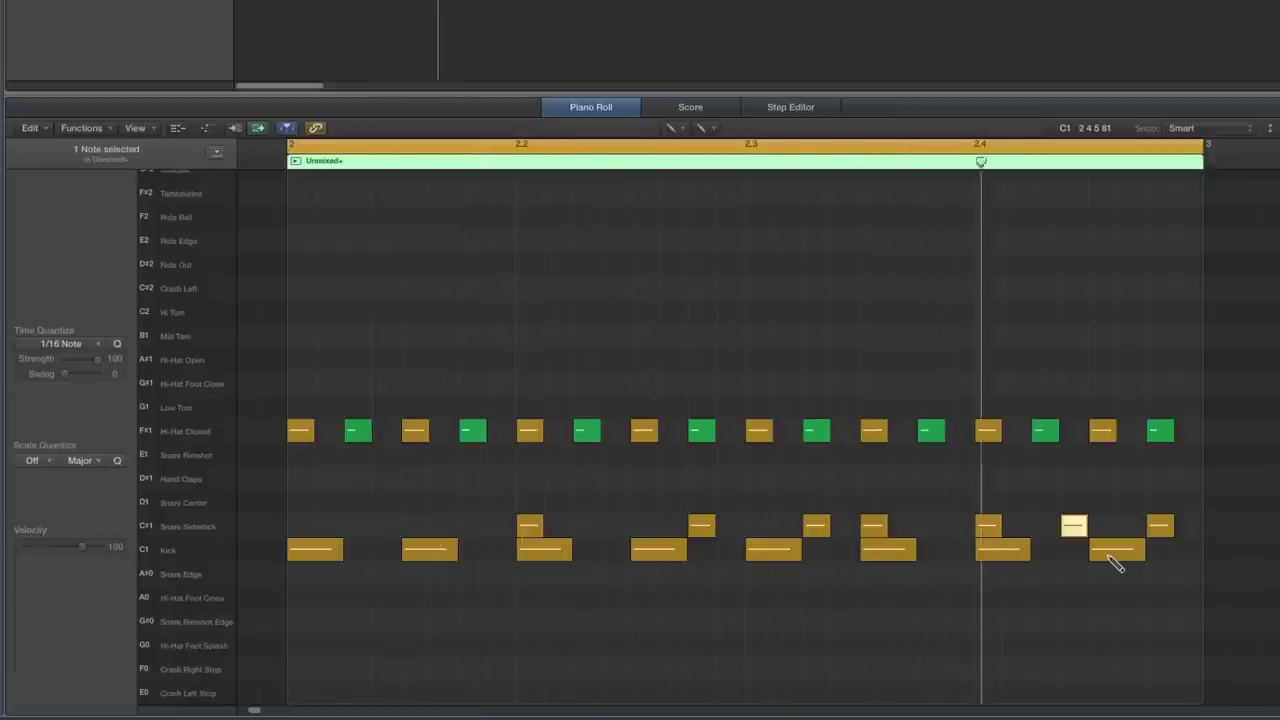
Lower the velocities of three Snare Sidestick notes in bar 2 with the Velocity tool, setting the one before the last kick to 83.
left_click(673, 128)
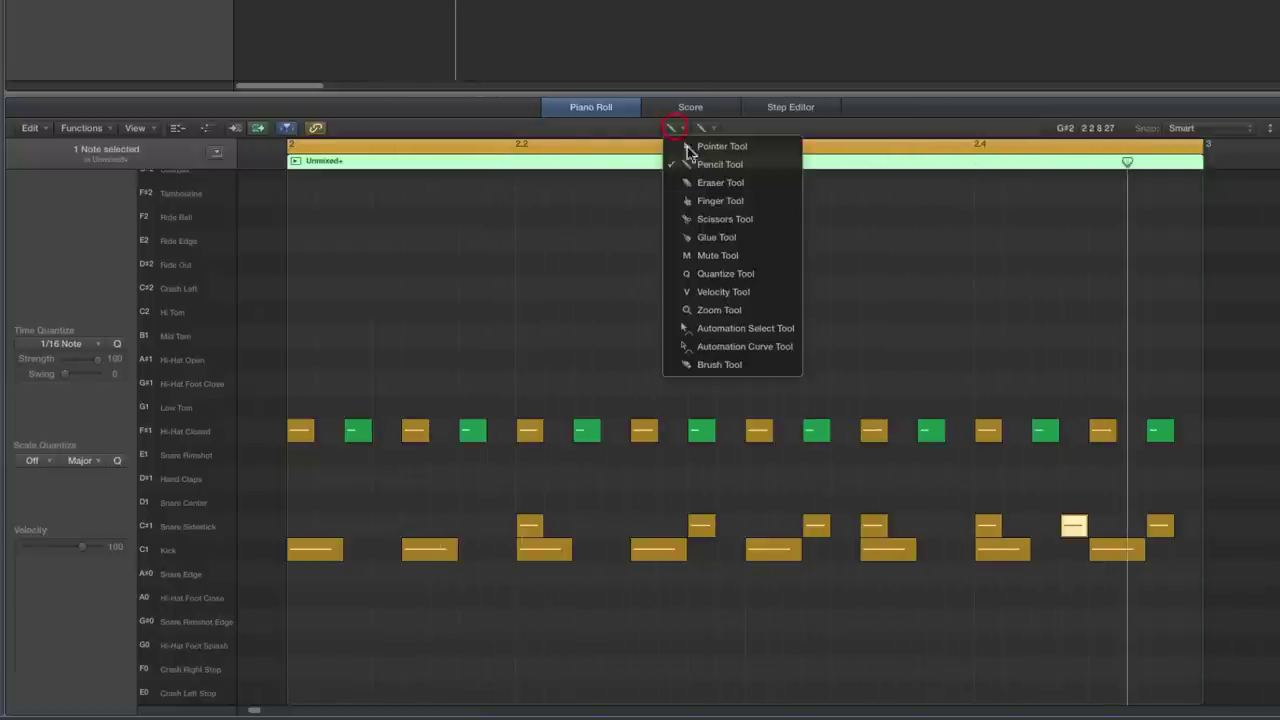
left_click(723, 291)
left_click_drag(704, 526, 710, 552)
left_click_drag(873, 533, 872, 546)
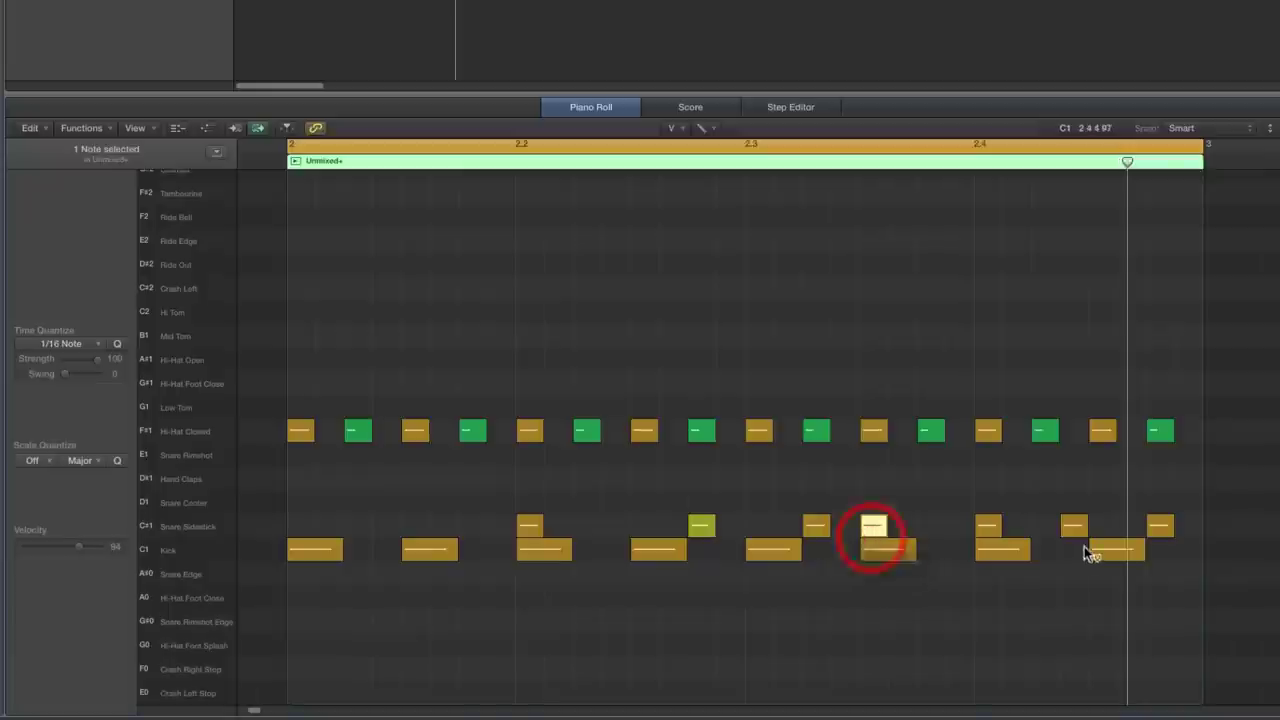
left_click_drag(1074, 528, 1089, 568)
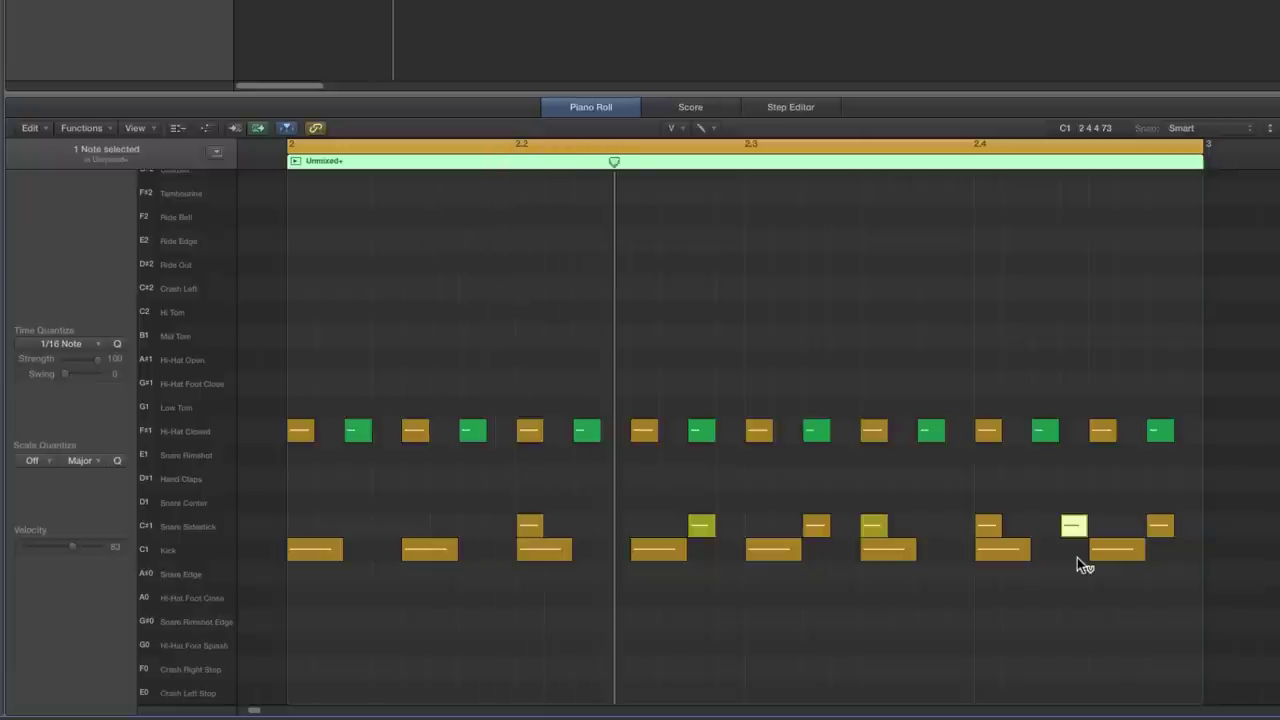
mouse_move(1091, 557)
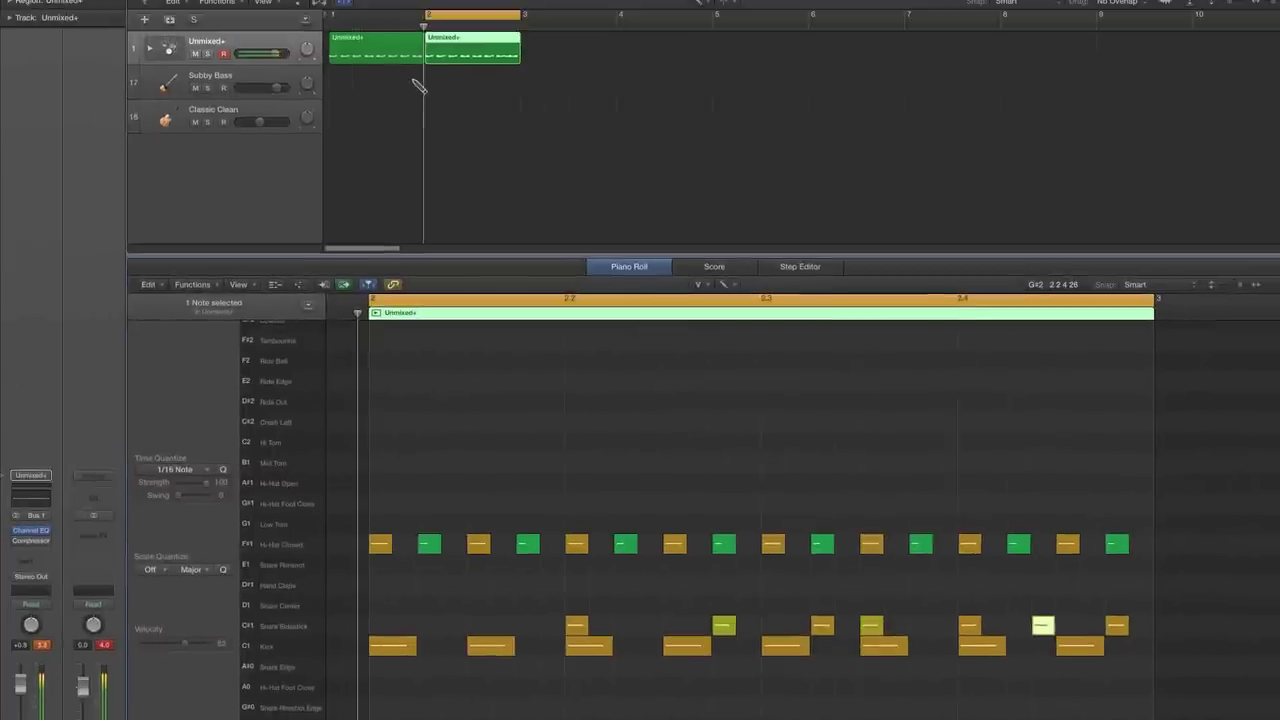
Extend the cycle range over bars 1 and 2 and readjust the Snare Top track's Bus 3 send level.
left_click_drag(427, 18, 334, 24)
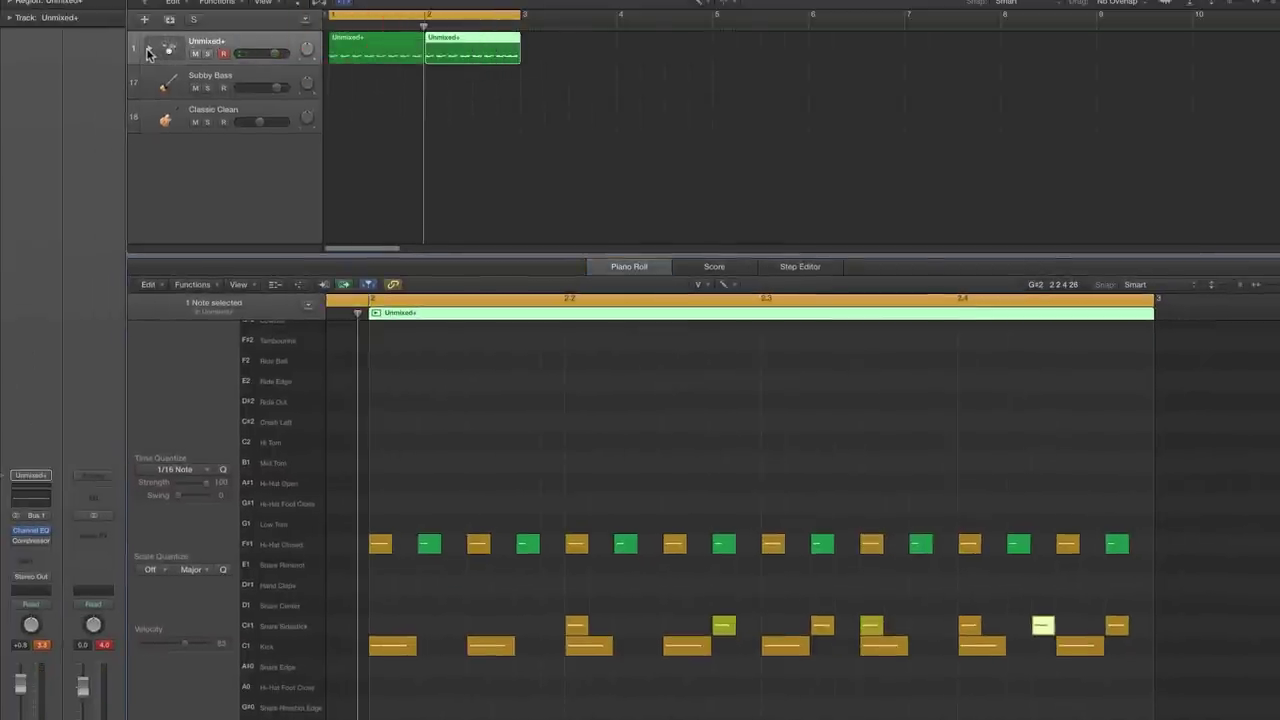
left_click(148, 50)
left_click(227, 188)
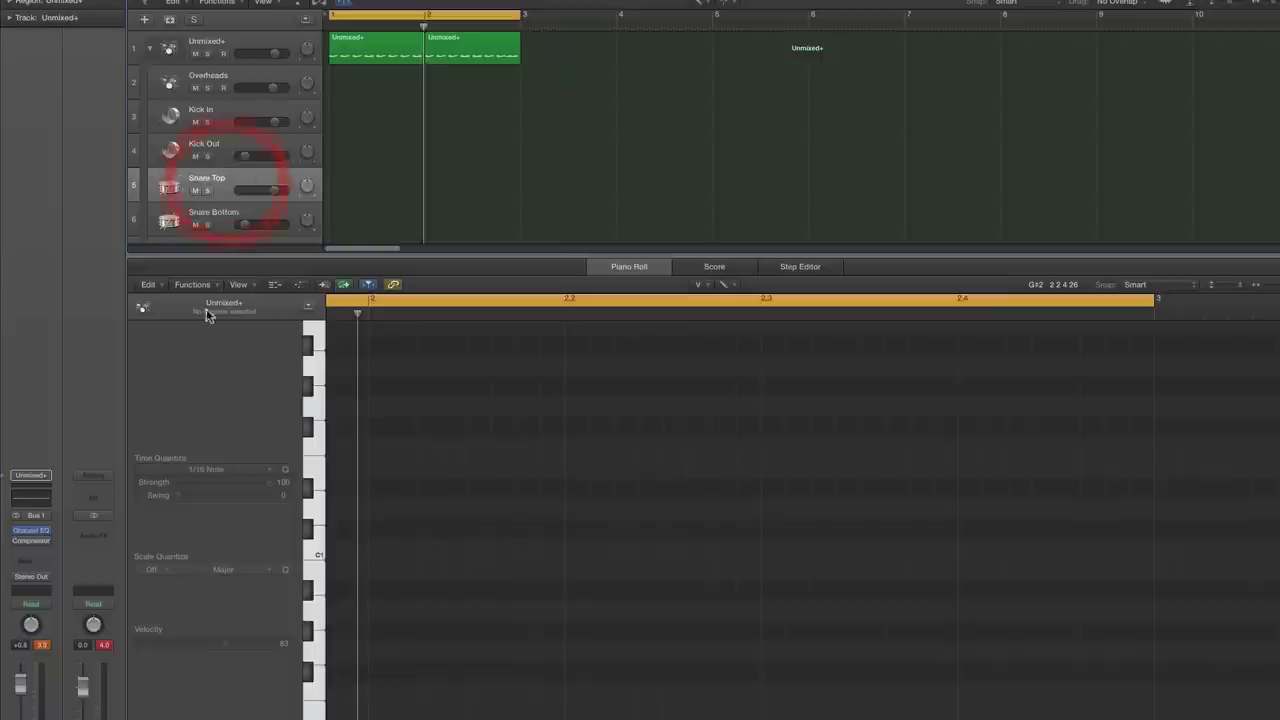
left_click(50, 549)
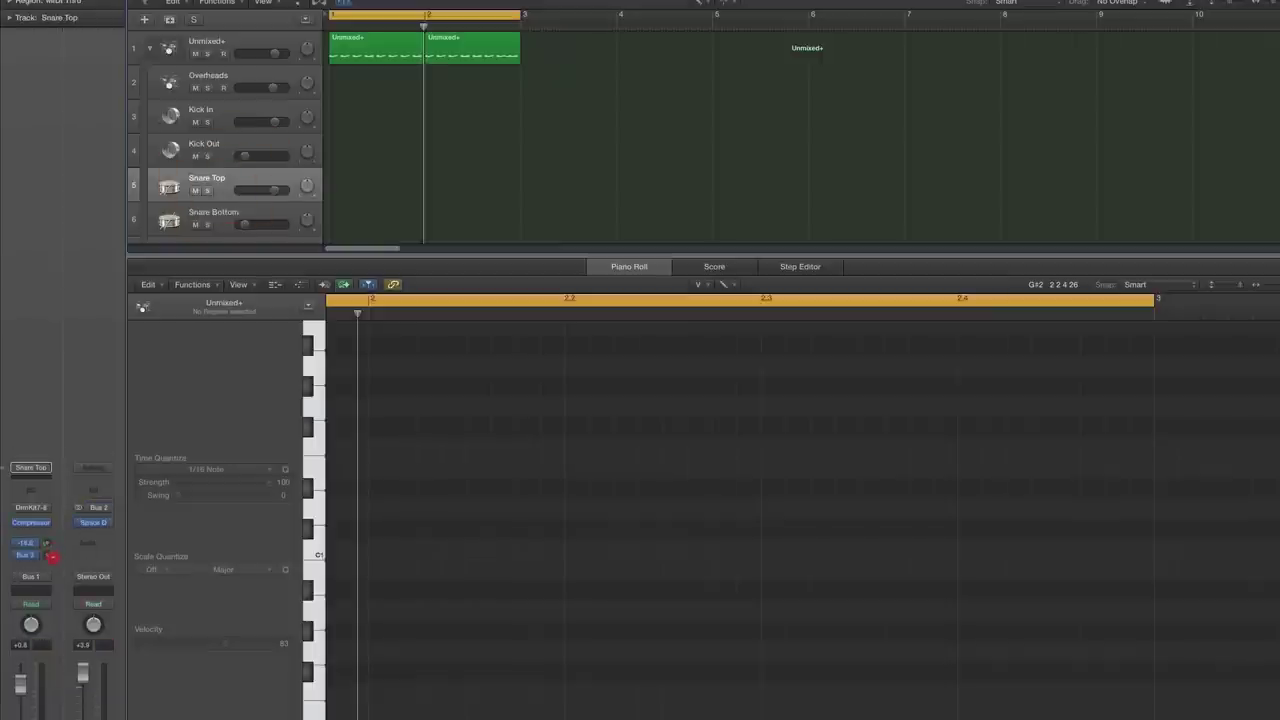
Display both Unmixed+ regions together in the Piano Roll and play the two-bar loop.
left_click(254, 46)
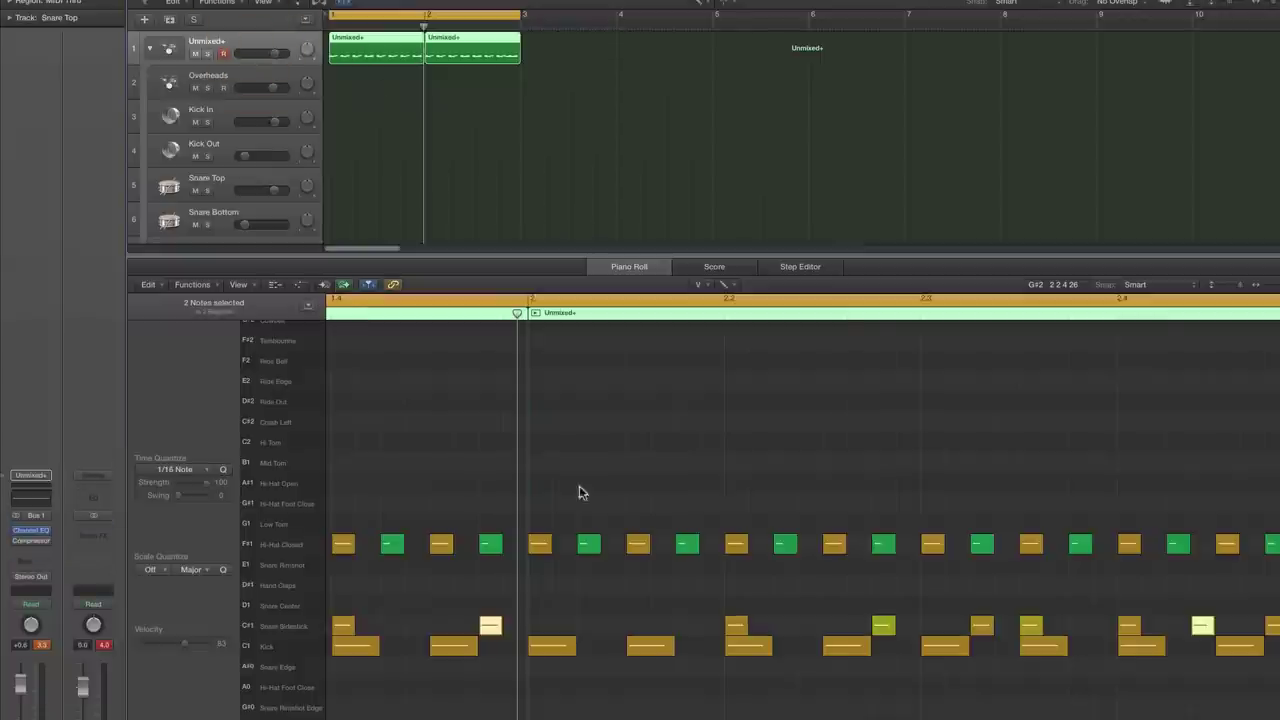
left_click(1270, 287)
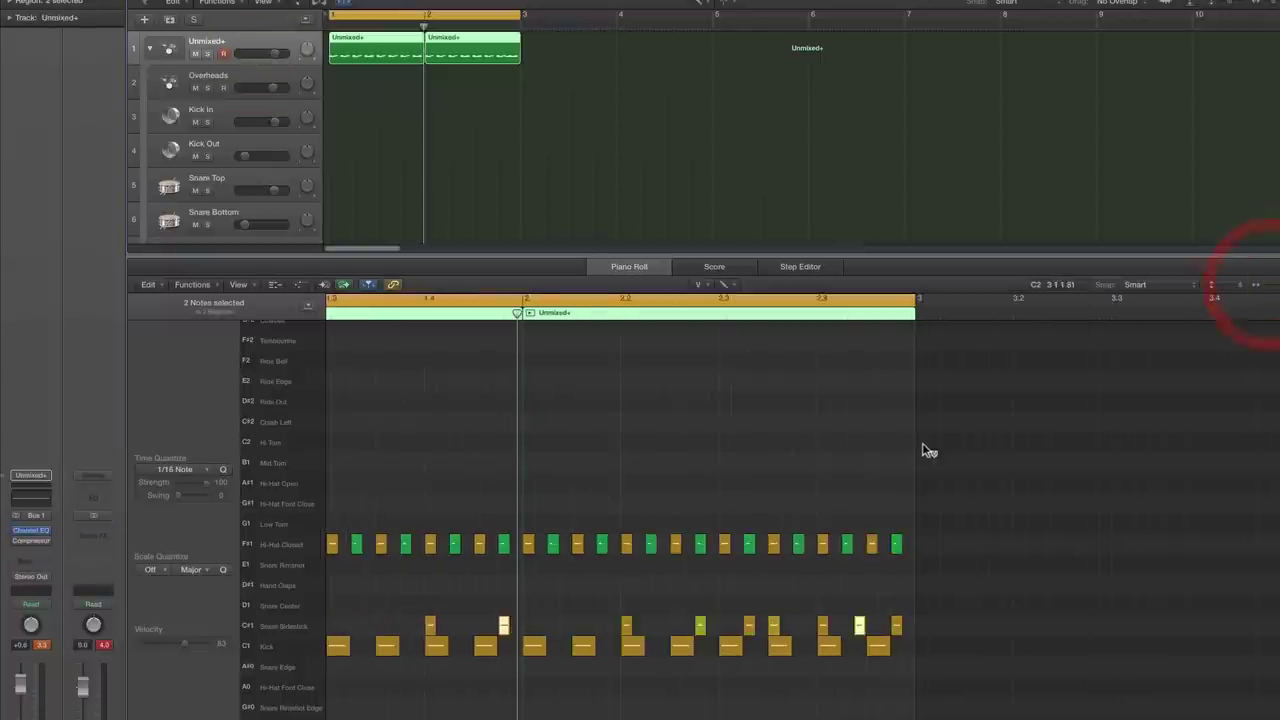
key("space")
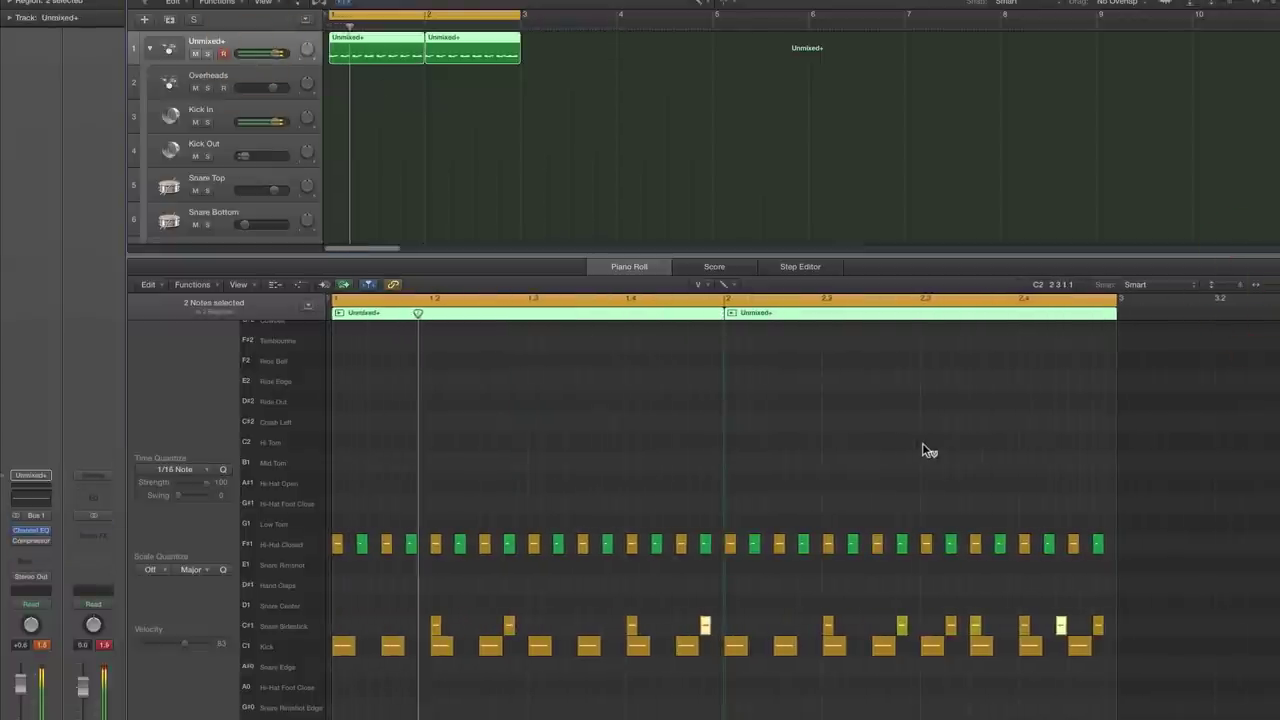
left_click(929, 451)
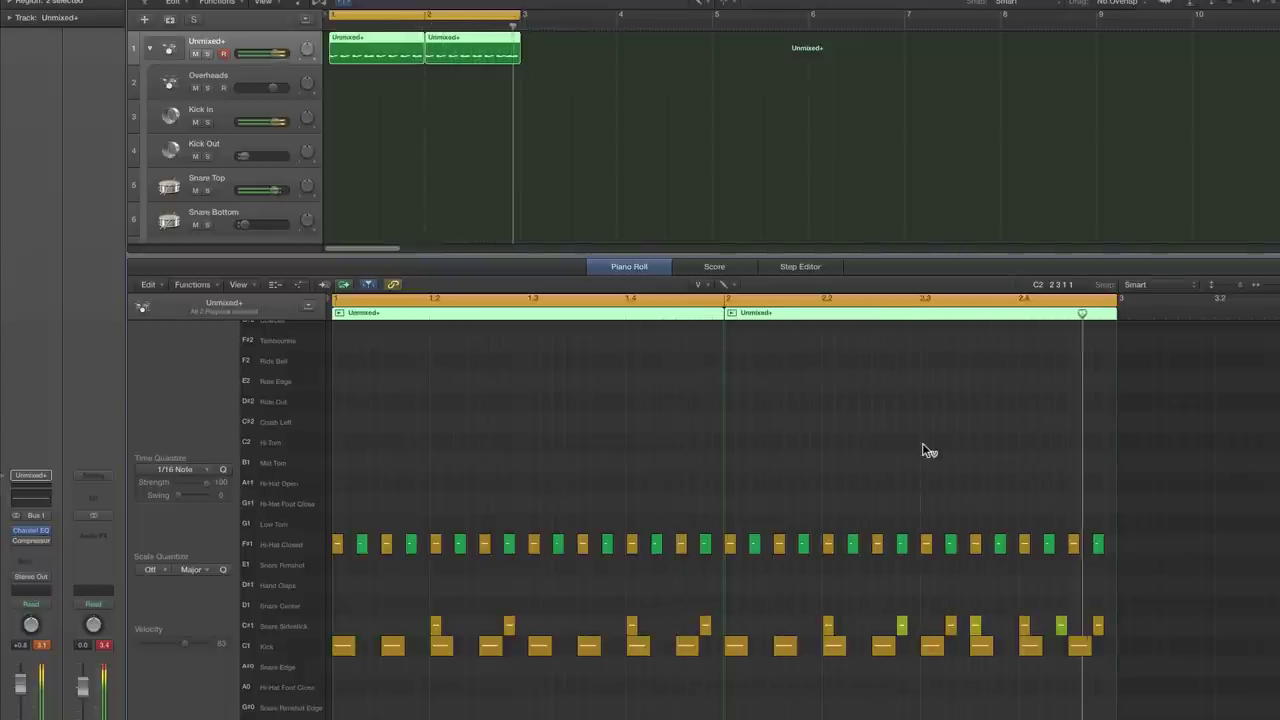
Switch to the Pointer tool and move the last Hi-Hat Closed note of bars 1 and 2 up to Hi-Hat Open.
left_click(698, 285)
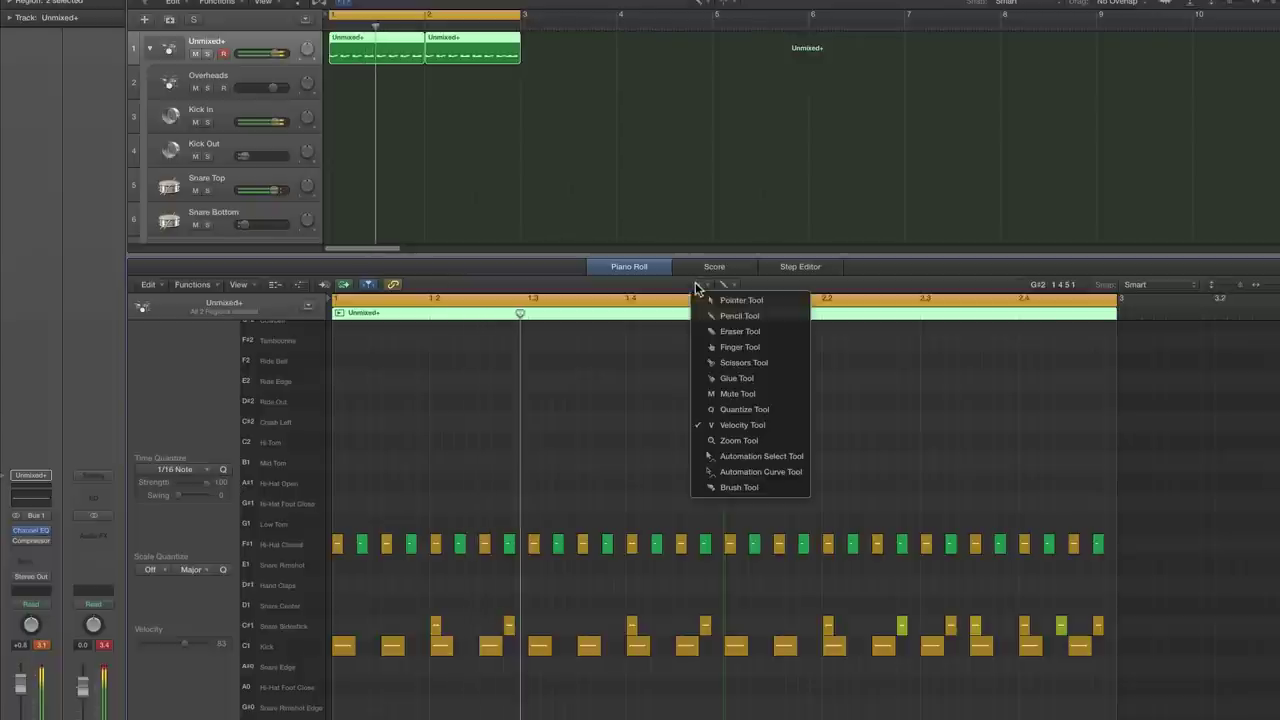
left_click(714, 315)
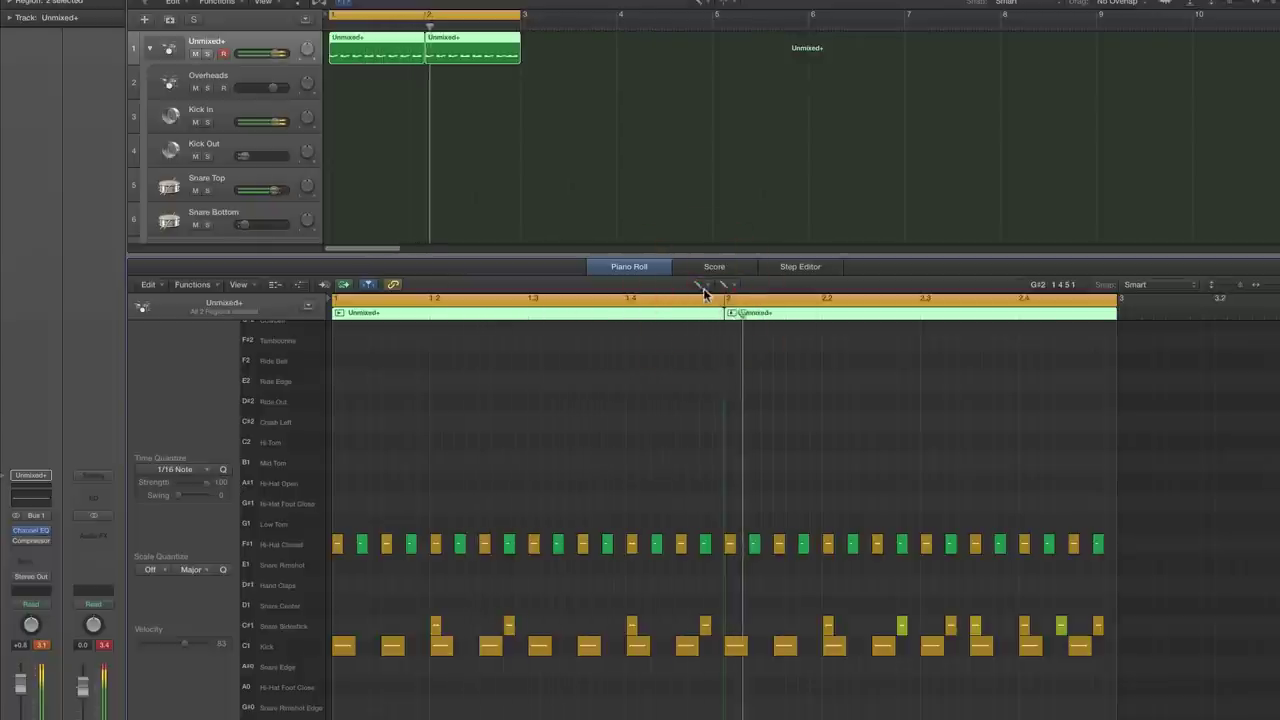
left_click(700, 285)
left_click(712, 299)
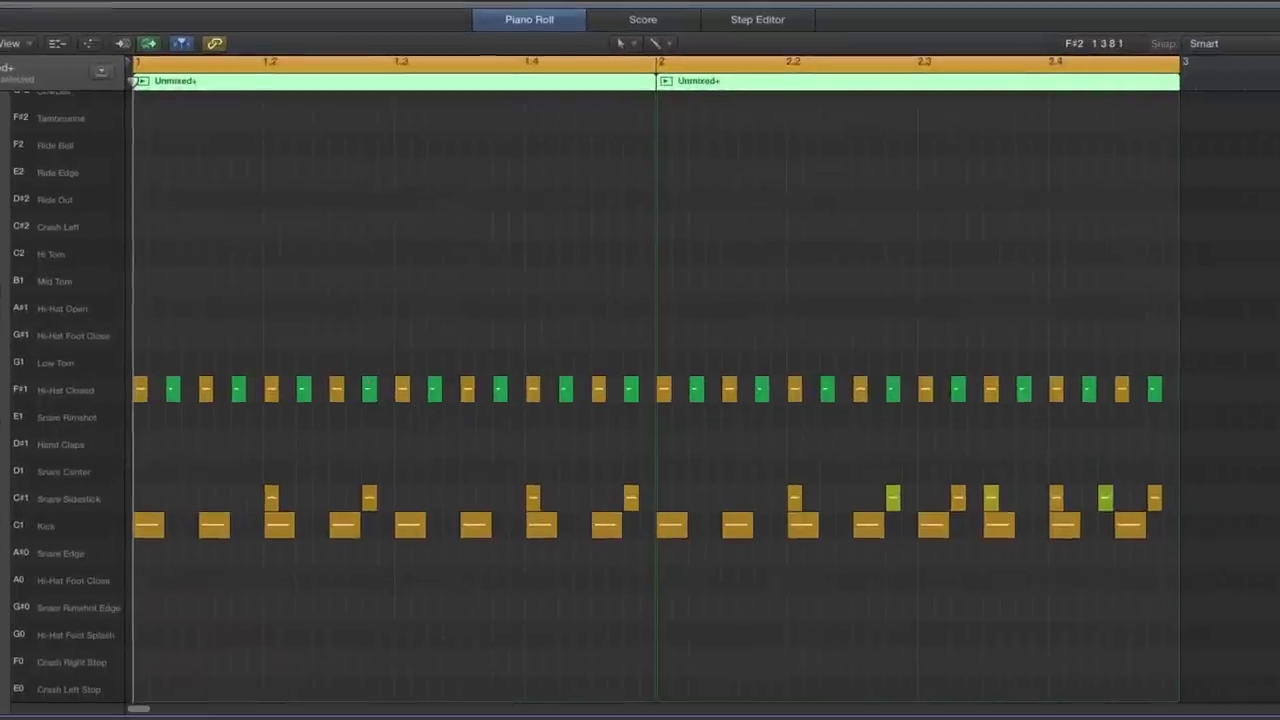
left_click(630, 389)
left_click_drag(630, 389, 630, 308)
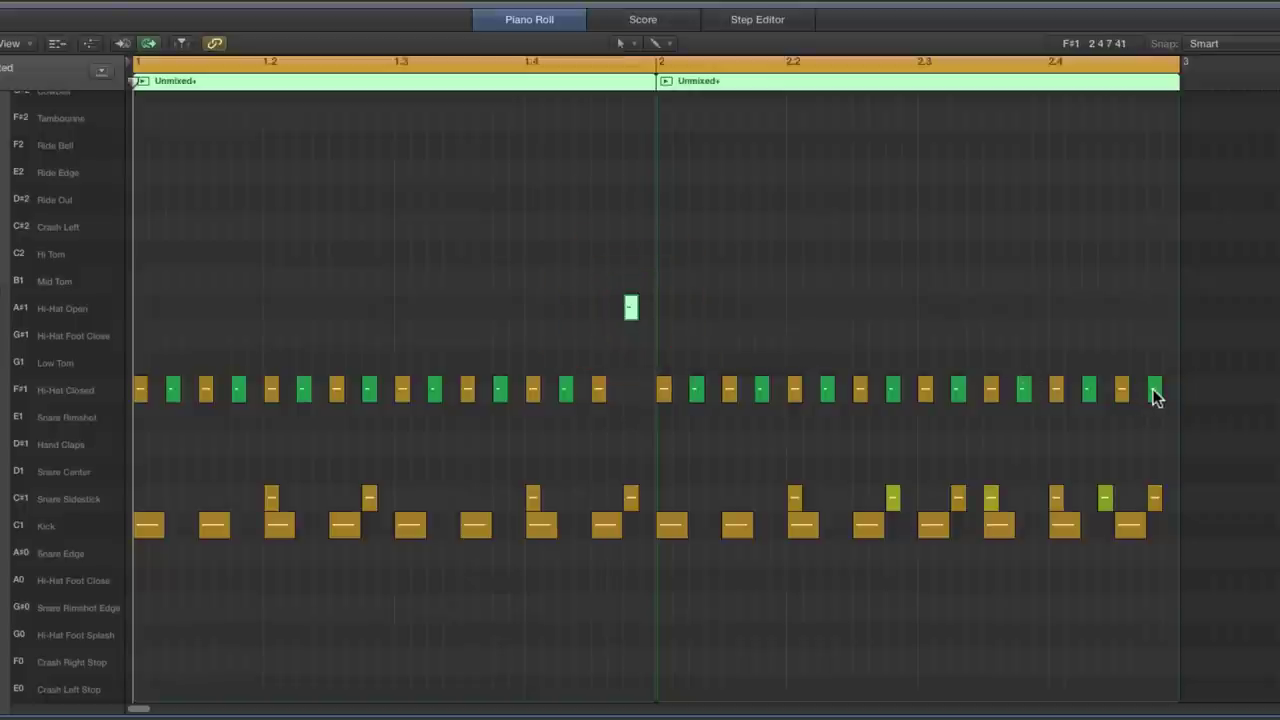
left_click_drag(1153, 390, 1154, 308)
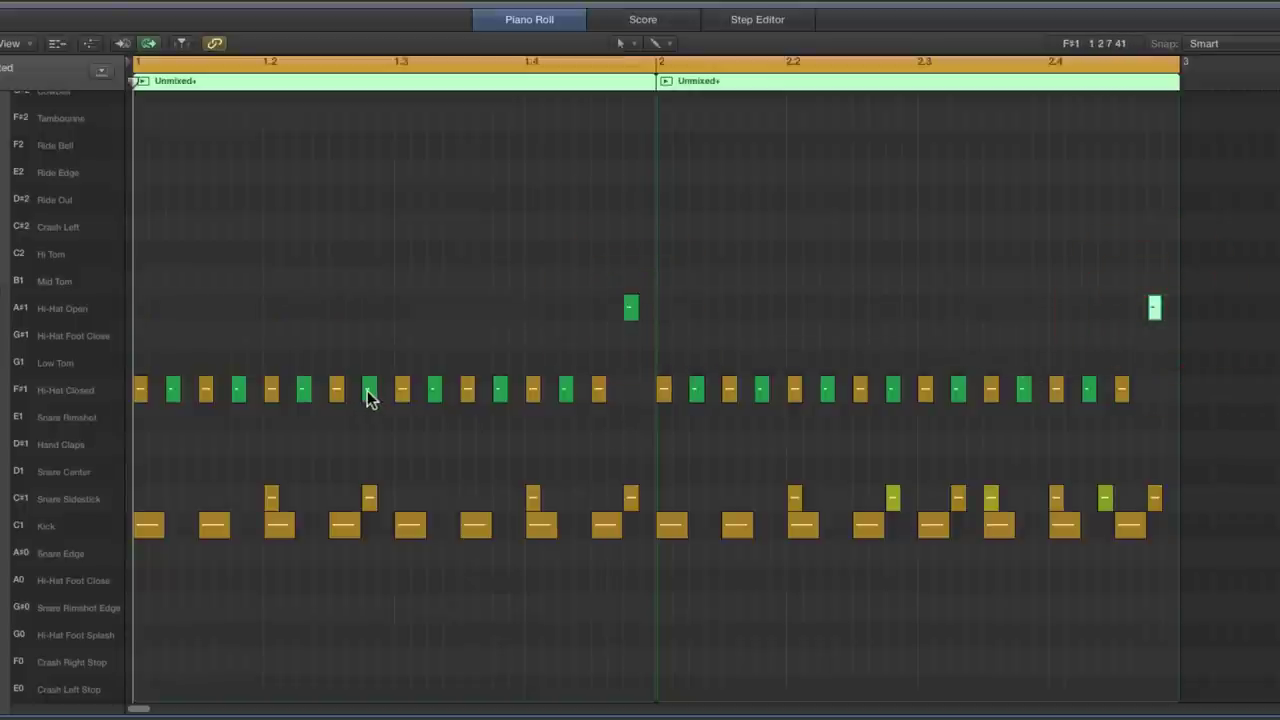
Move the last Hi-Hat Closed note of beat 2 in both bars to Hi-Hat Open and play the loop.
left_click_drag(369, 390, 369, 308)
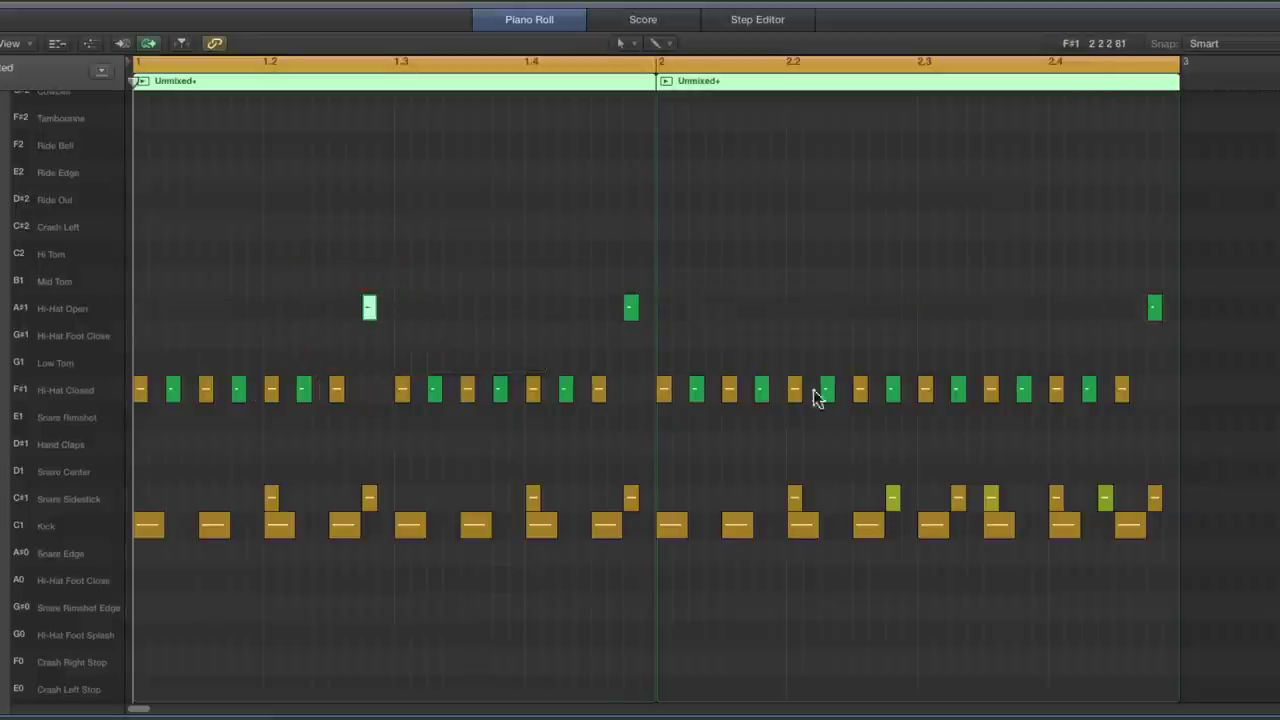
left_click_drag(891, 393, 892, 310)
key("space")
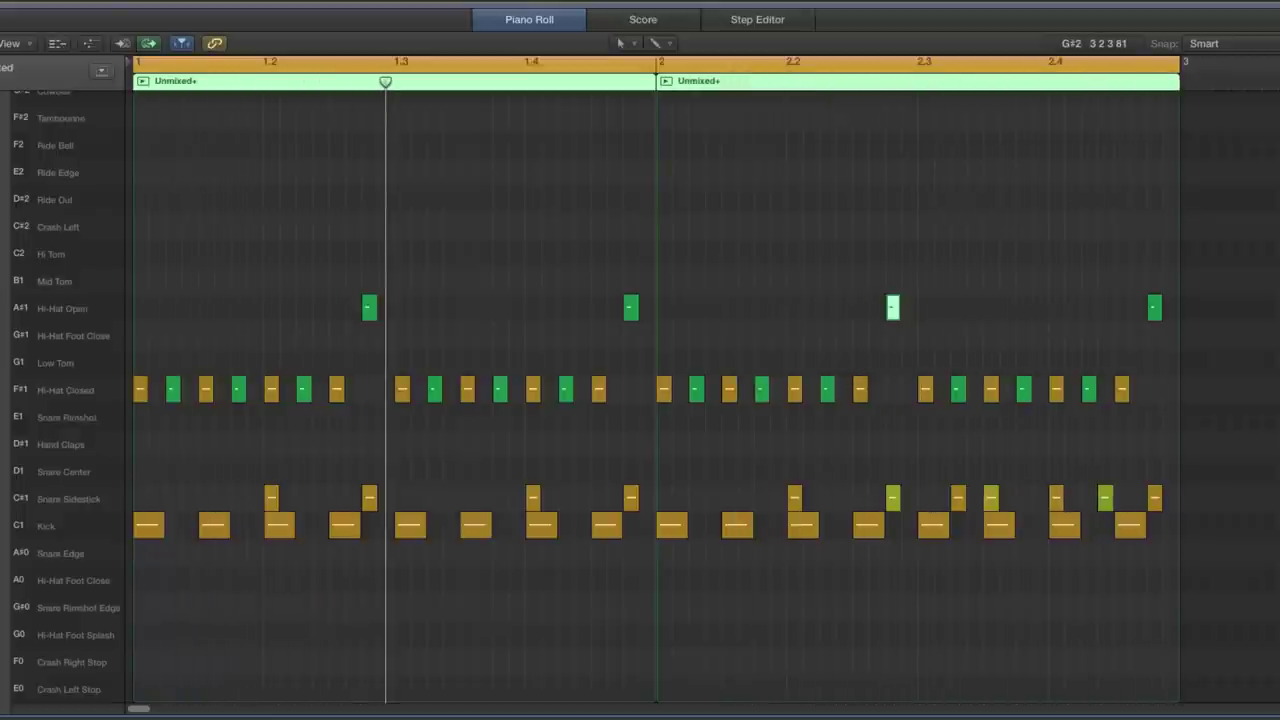
Replace bar 1's Hi-Hat Open note at the end of beat 2 with two short Hi-Hat Closed notes and play it.
scroll(749, 310, "up", 5)
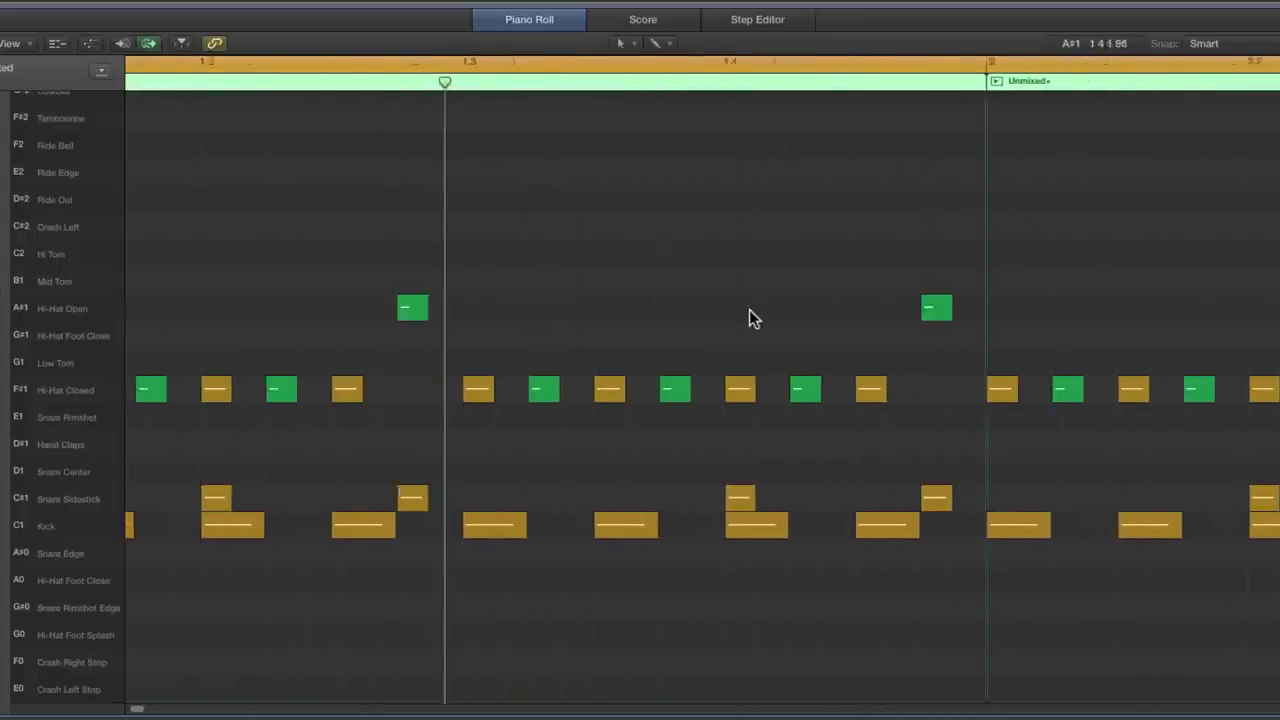
scroll(749, 310, "left", 4)
scroll(321, 375, "left", 1)
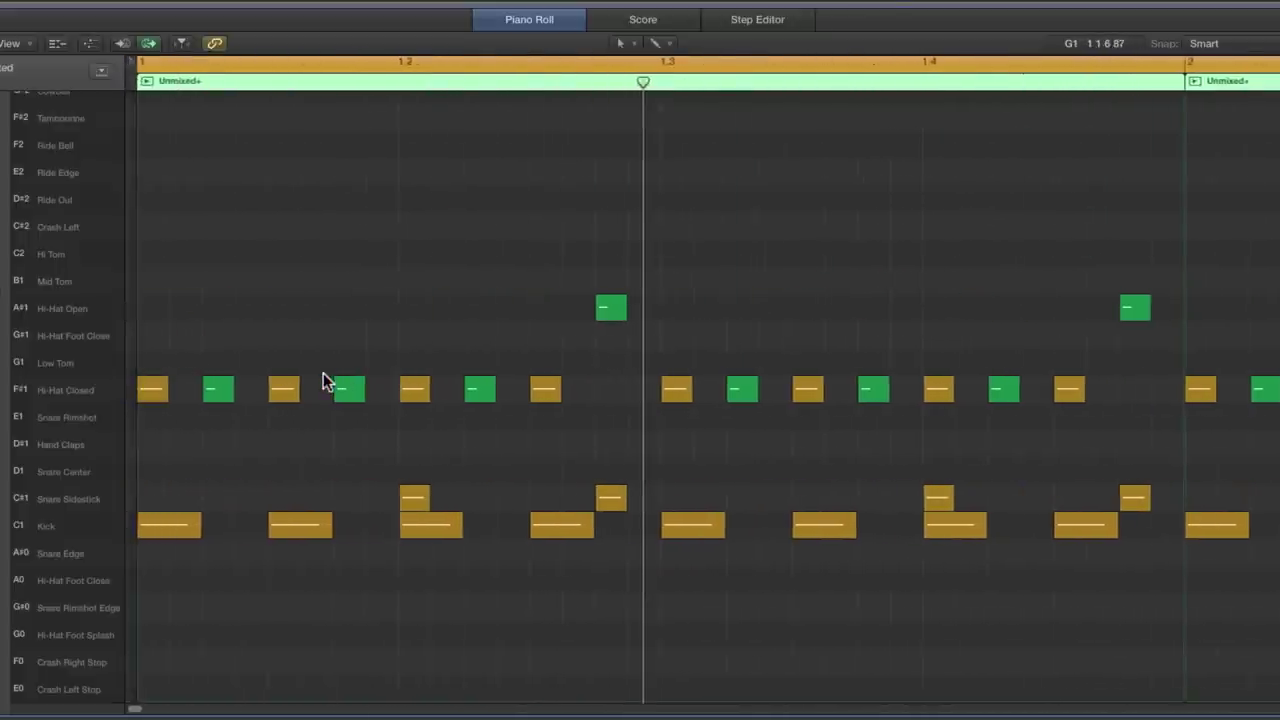
left_click_drag(604, 314, 631, 395)
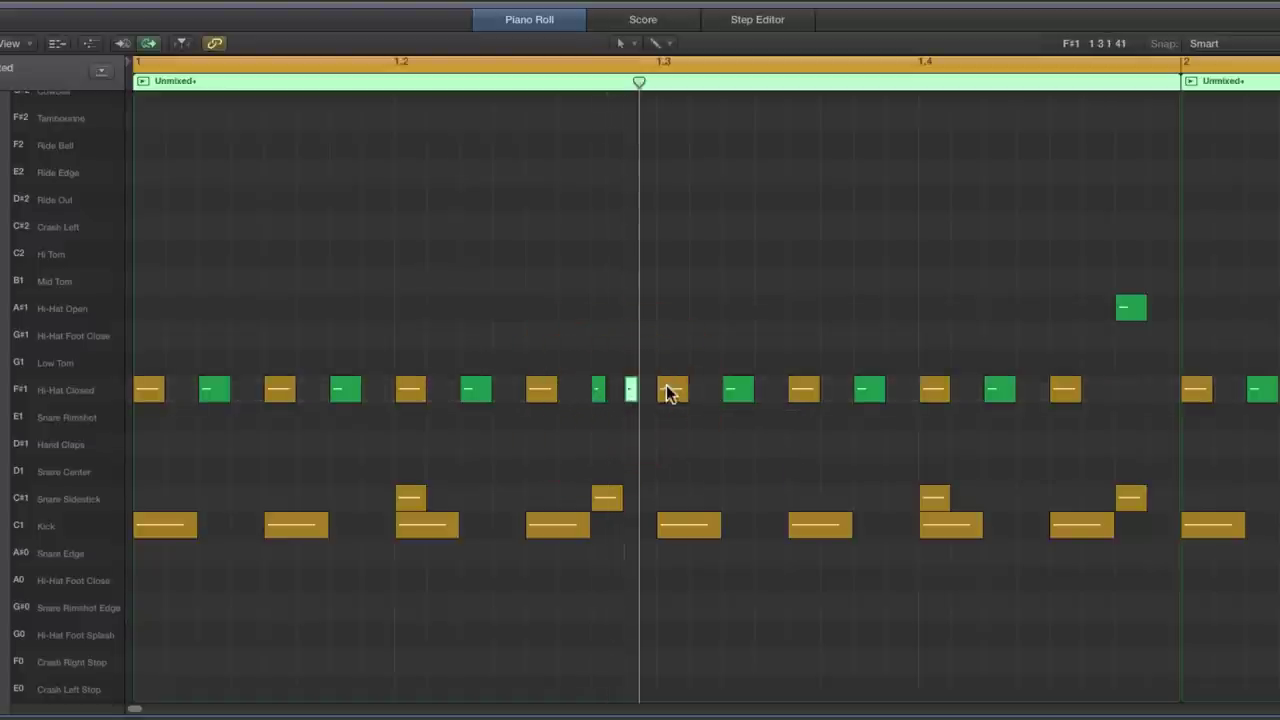
key("space")
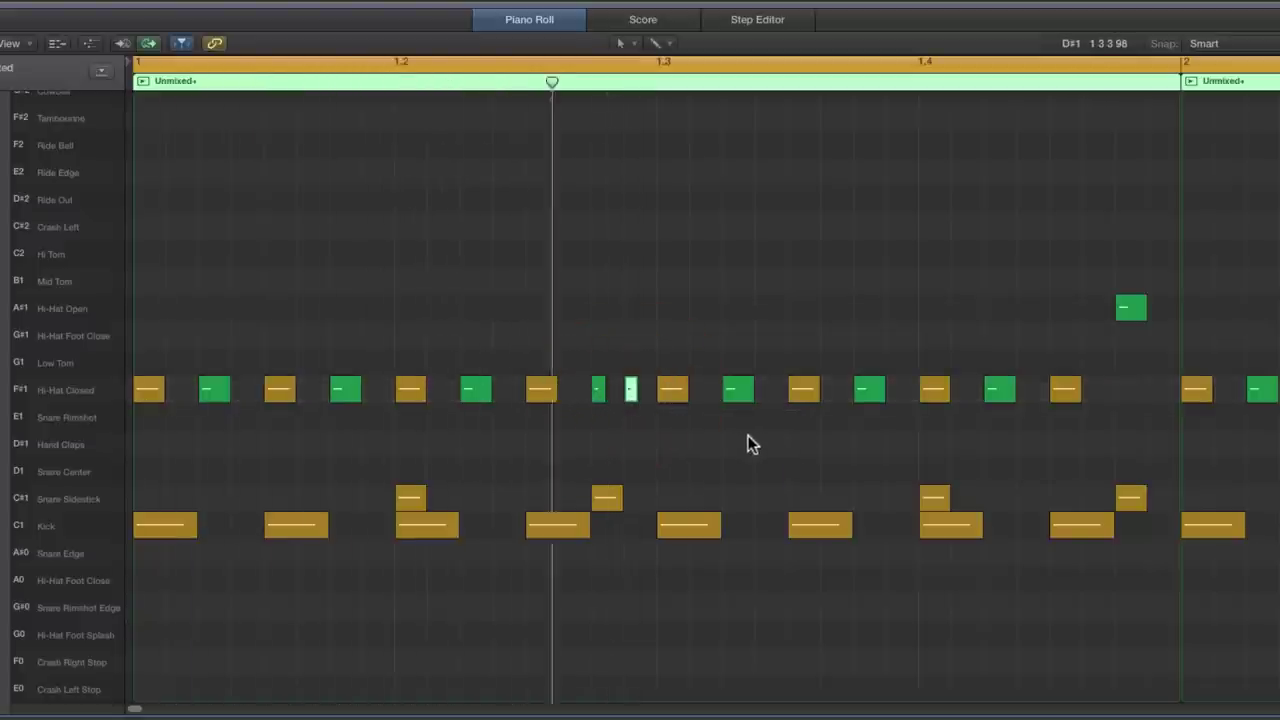
Use the Velocity tool to raise the first short Hi-Hat Closed note in bar 1 and lower the second.
left_click(626, 44)
left_click(653, 224)
left_click_drag(608, 385, 608, 362)
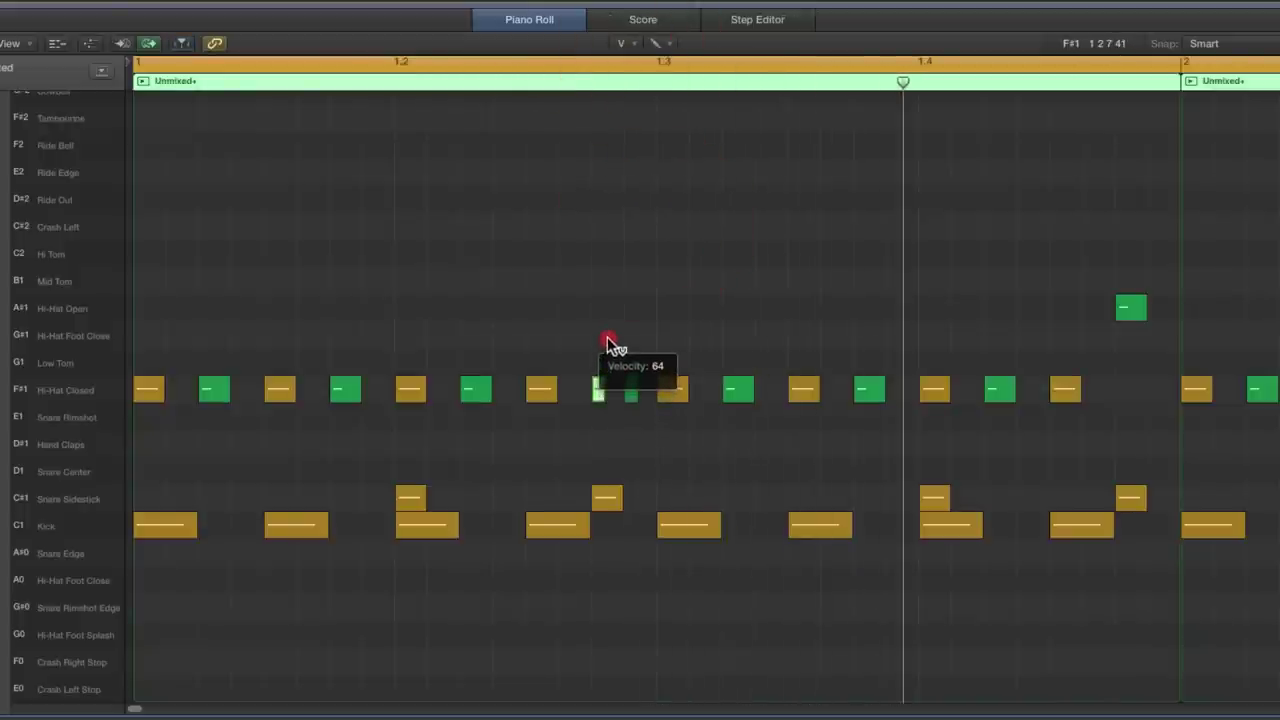
left_click_drag(632, 386, 643, 418)
key("space")
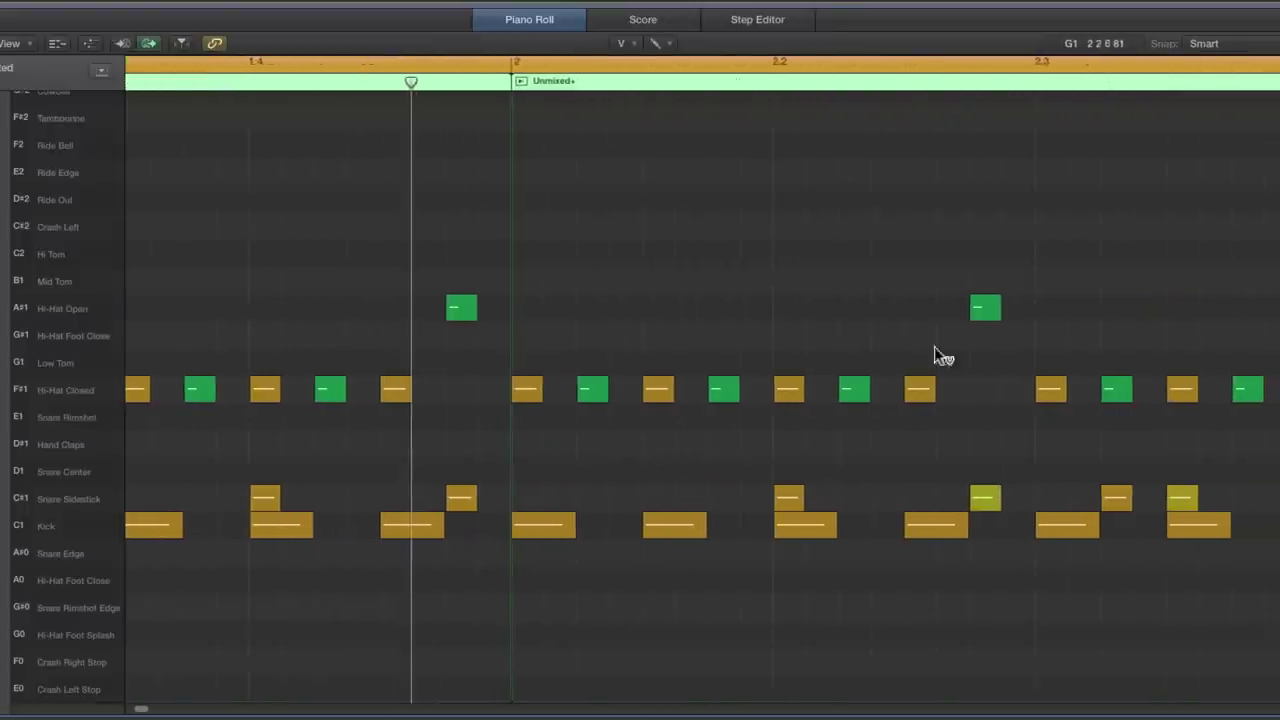
Replace bar 2's Hi-Hat Open note at the end of beat 2 with two short Hi-Hat Closed notes.
left_click(630, 44)
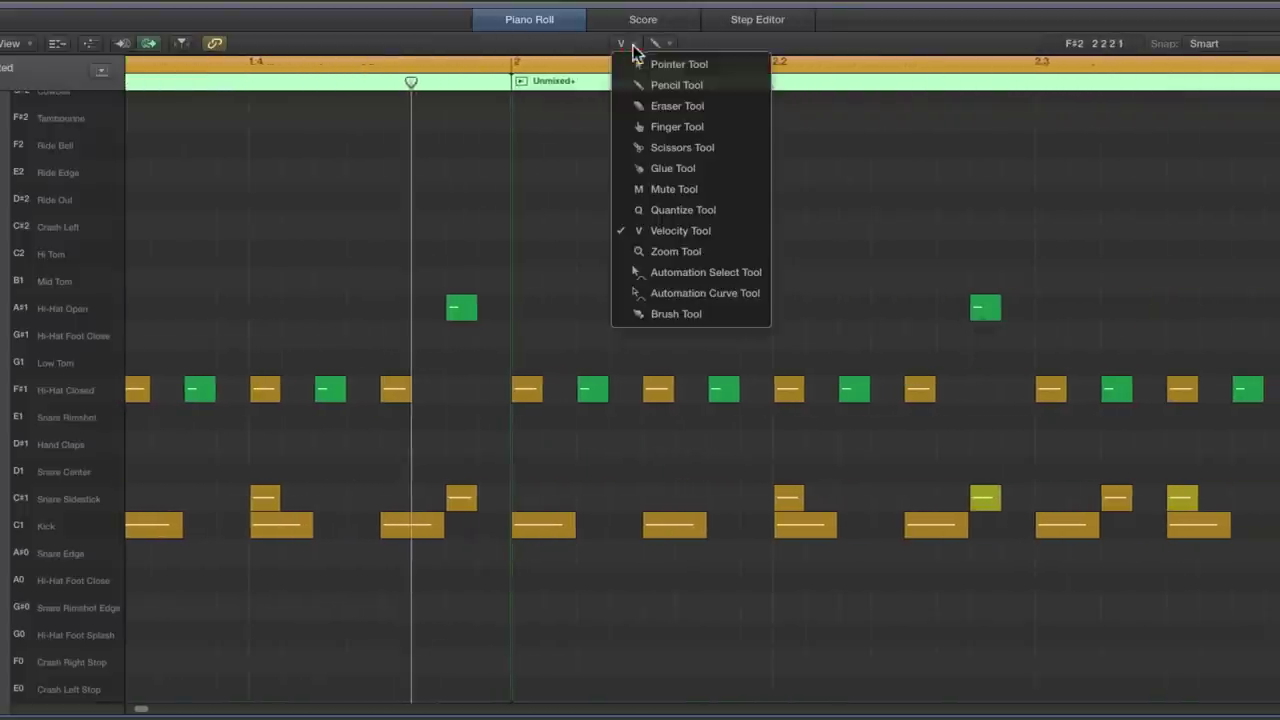
left_click(657, 66)
left_click_drag(984, 315, 1010, 392)
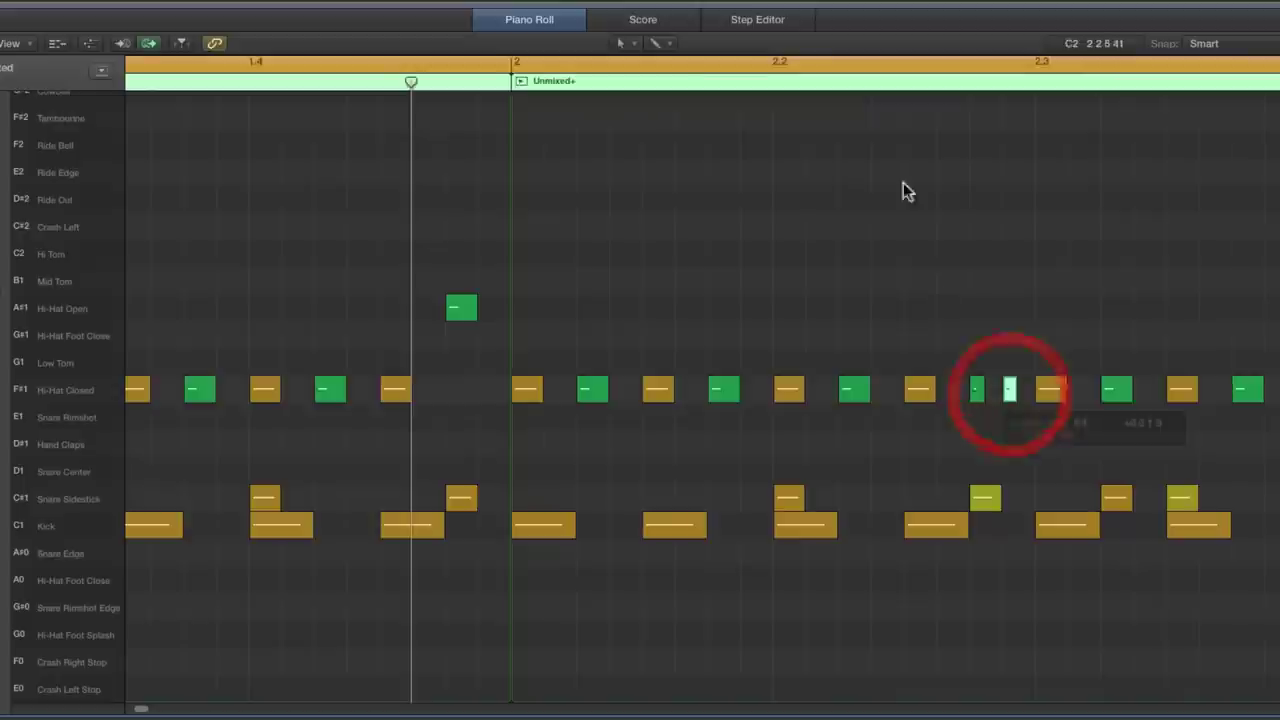
Raise the velocity of bar 2's first short Hi-Hat Closed note, lower the second one's, and play the loop.
left_click(633, 42)
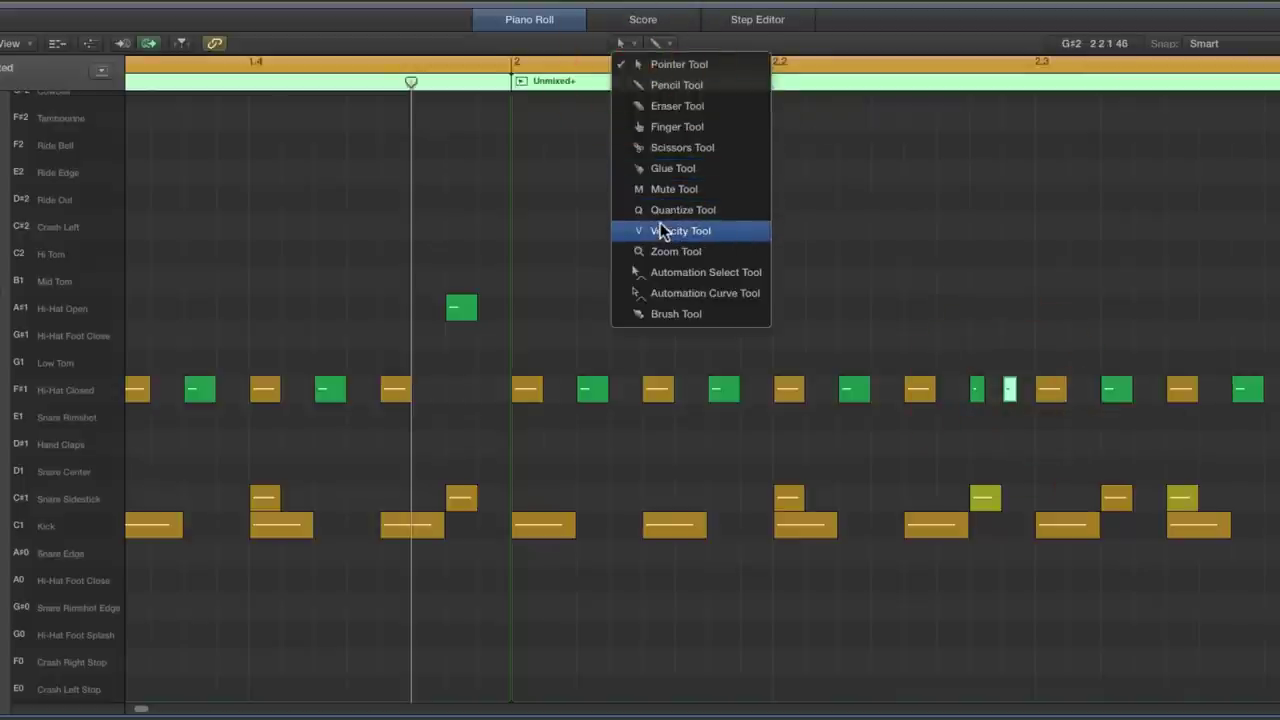
left_click(662, 230)
left_click_drag(980, 394, 985, 326)
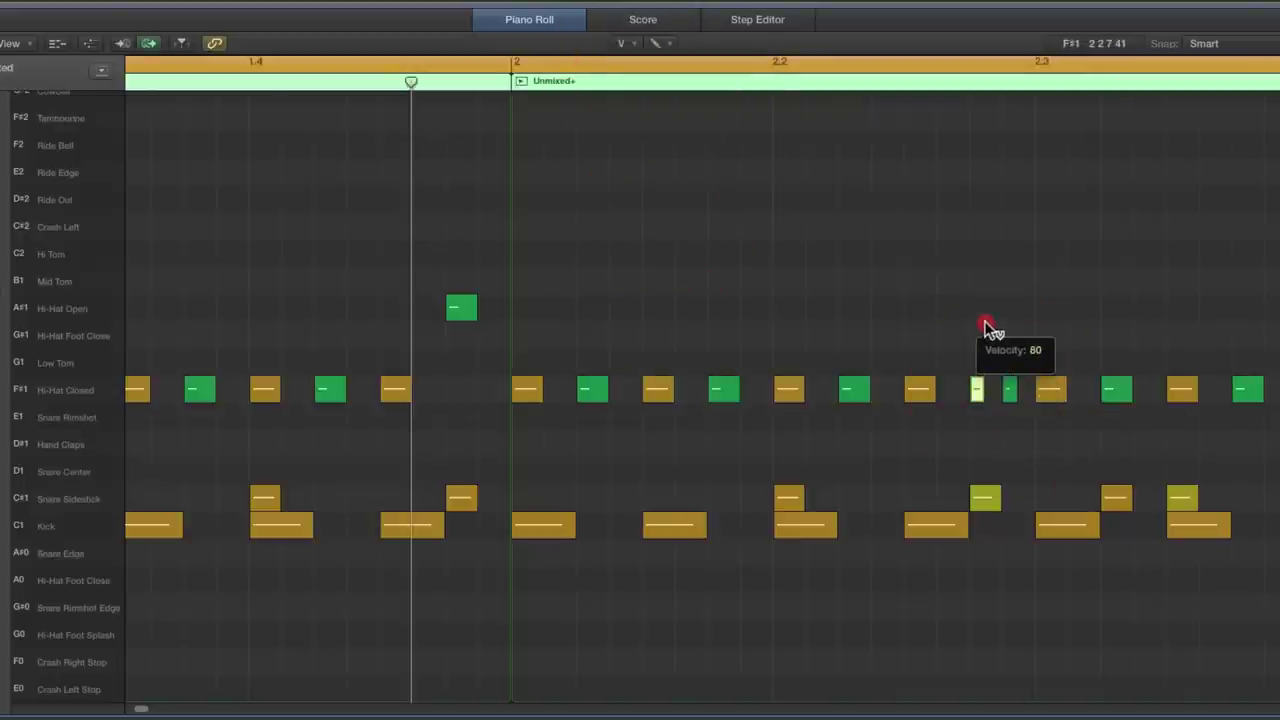
mouse_move(1015, 390)
left_mouse_down()
mouse_move(1014, 409)
mouse_move(994, 400)
left_mouse_up()
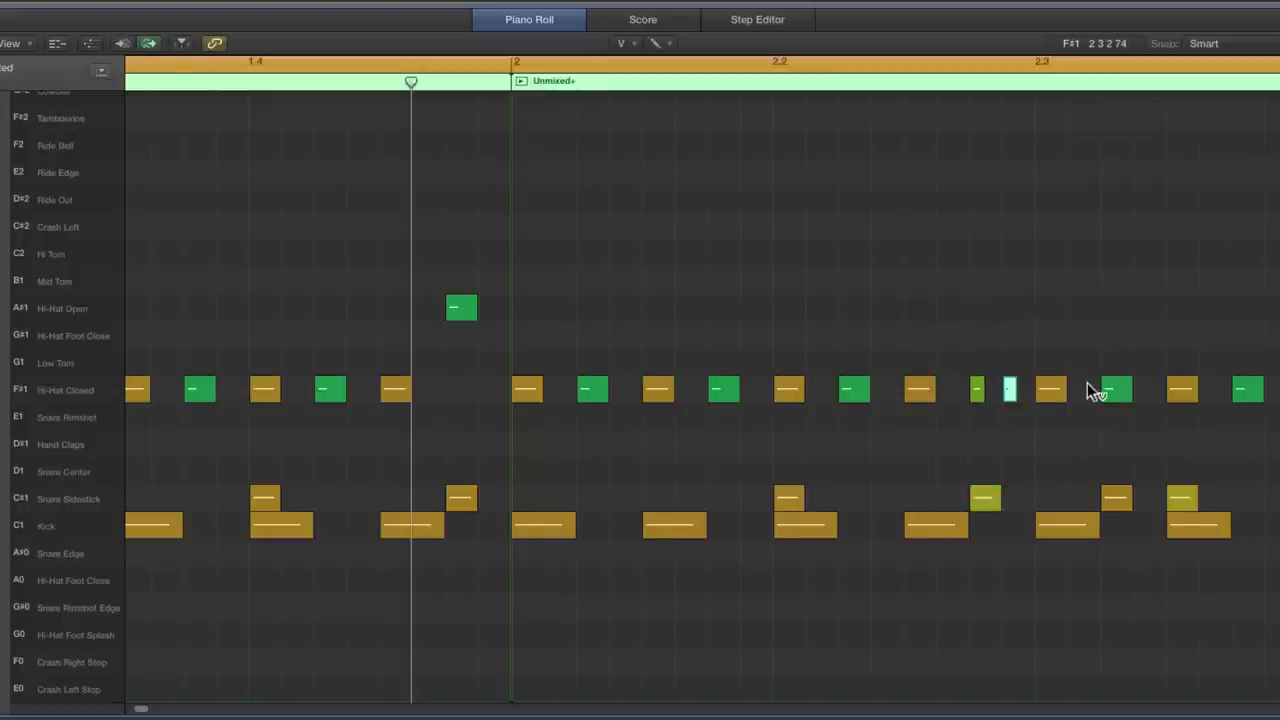
key("space")
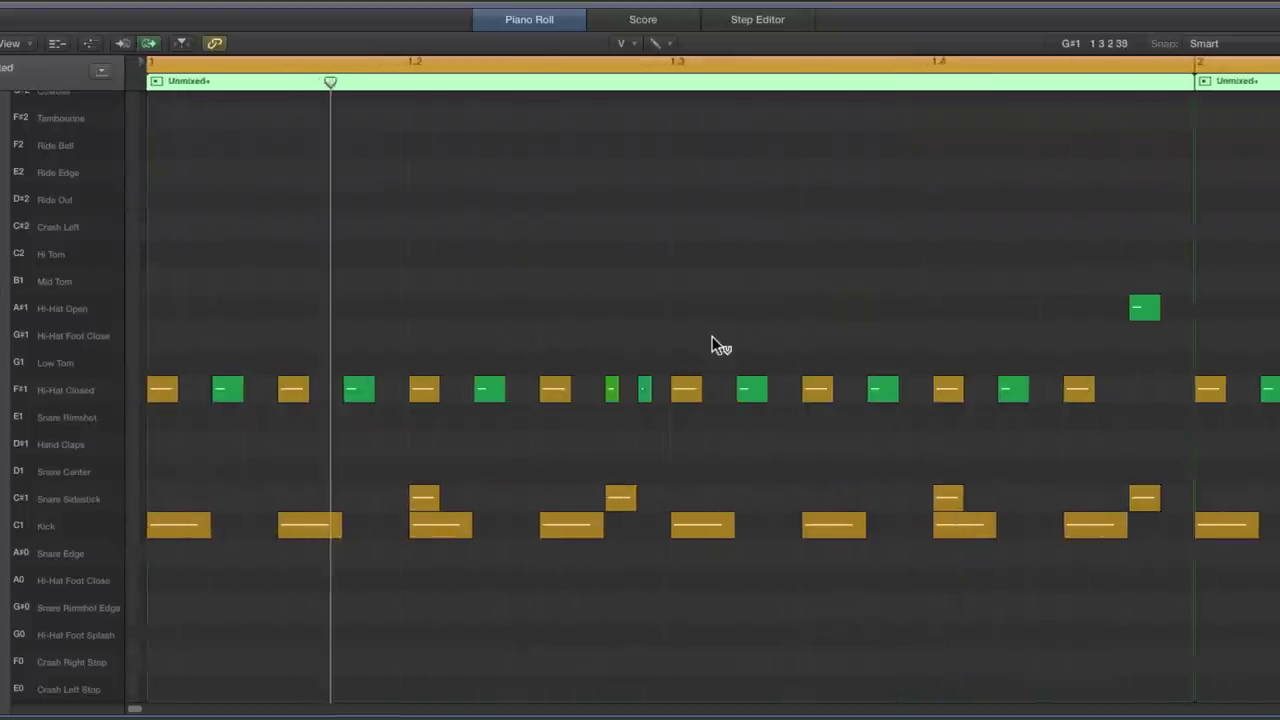
Move bar 1's second and third Hi-Hat Closed notes of beat 3 to Hi-Hat Open, shift the first one grid division earlier, and play.
left_click(624, 46)
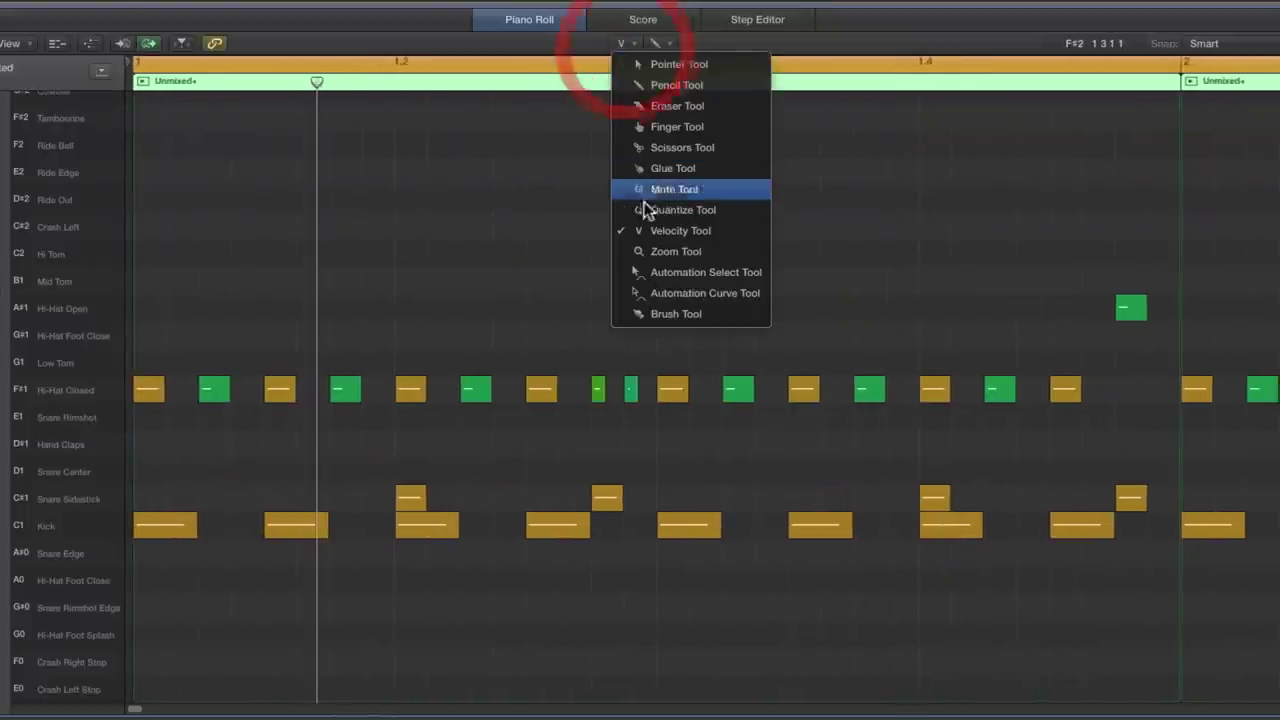
left_click(654, 68)
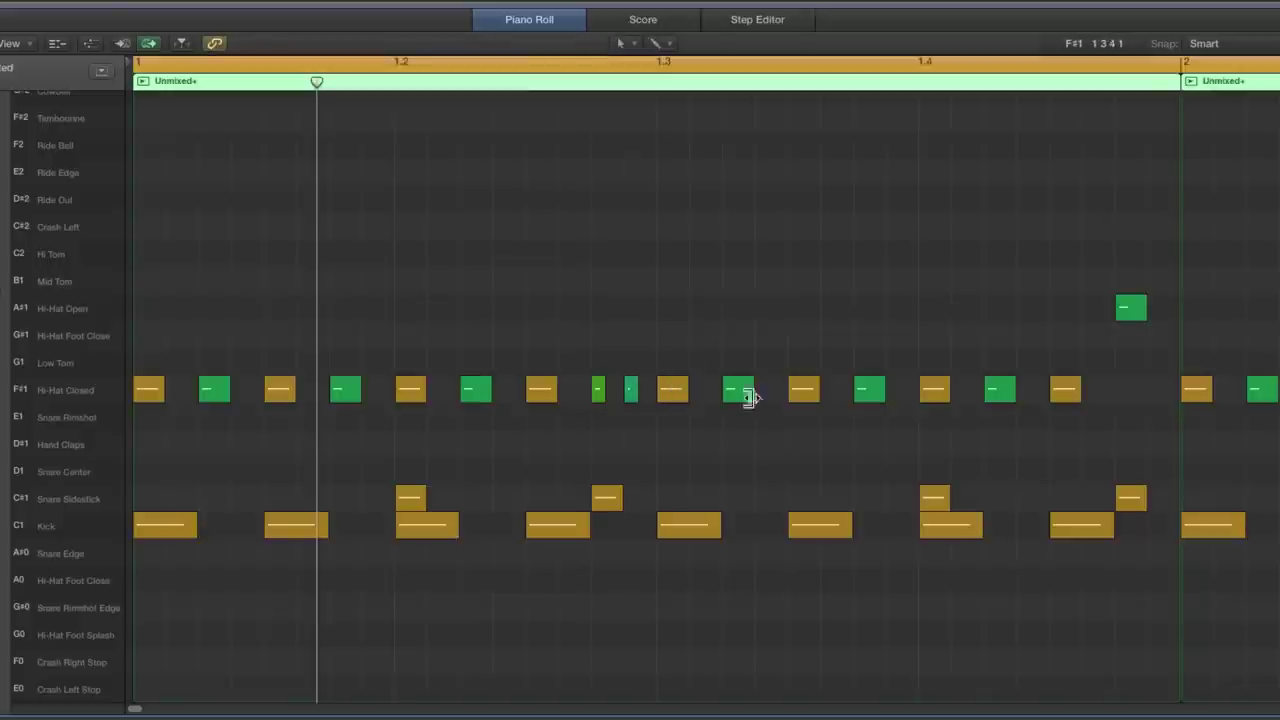
left_click_drag(735, 395, 734, 324)
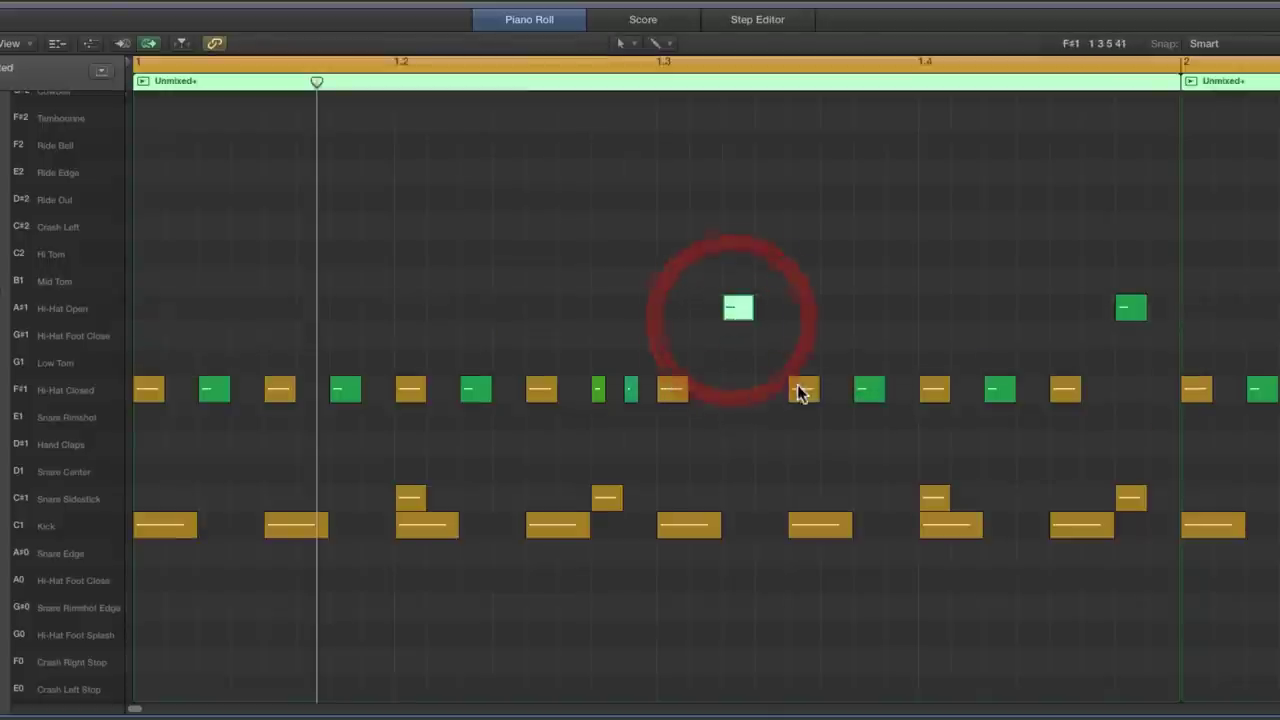
left_click_drag(800, 389, 705, 308)
left_click(735, 310)
key("space")
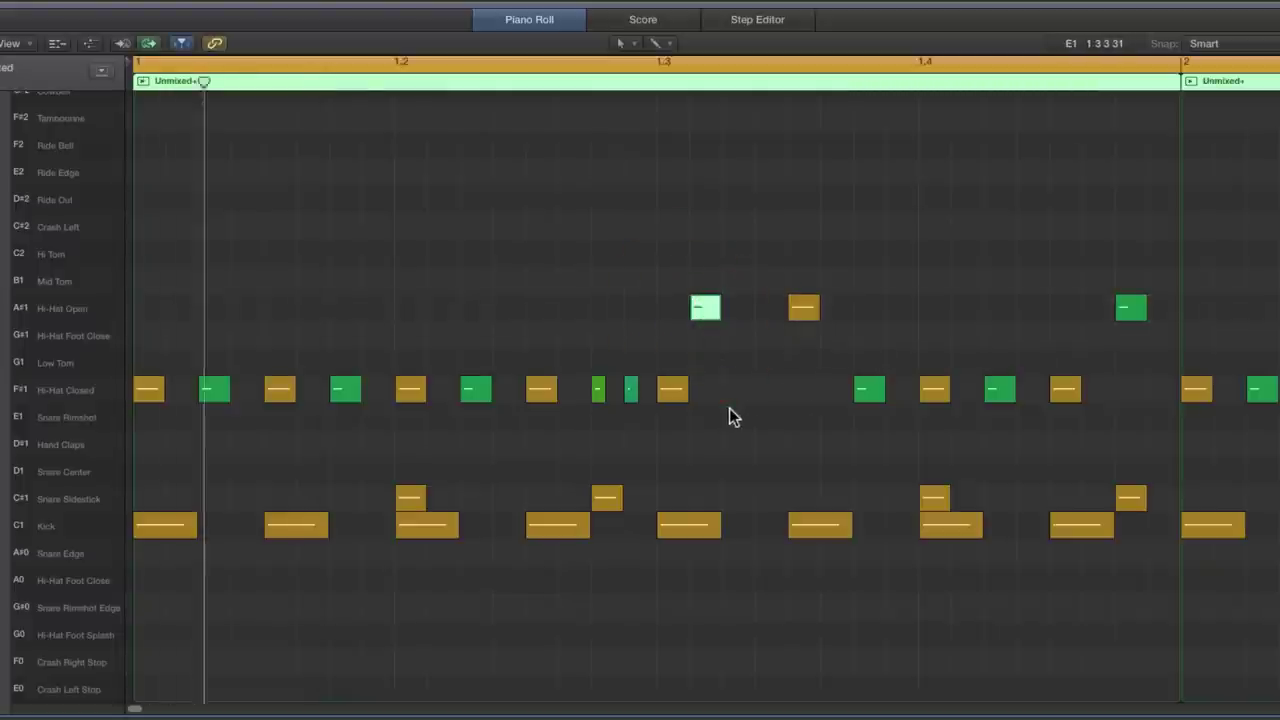
Raise the first Hi-Hat Open note in bar 1's beat 3 to velocity 86, lower the second to match, and play the loop.
left_click(623, 45)
left_click(663, 229)
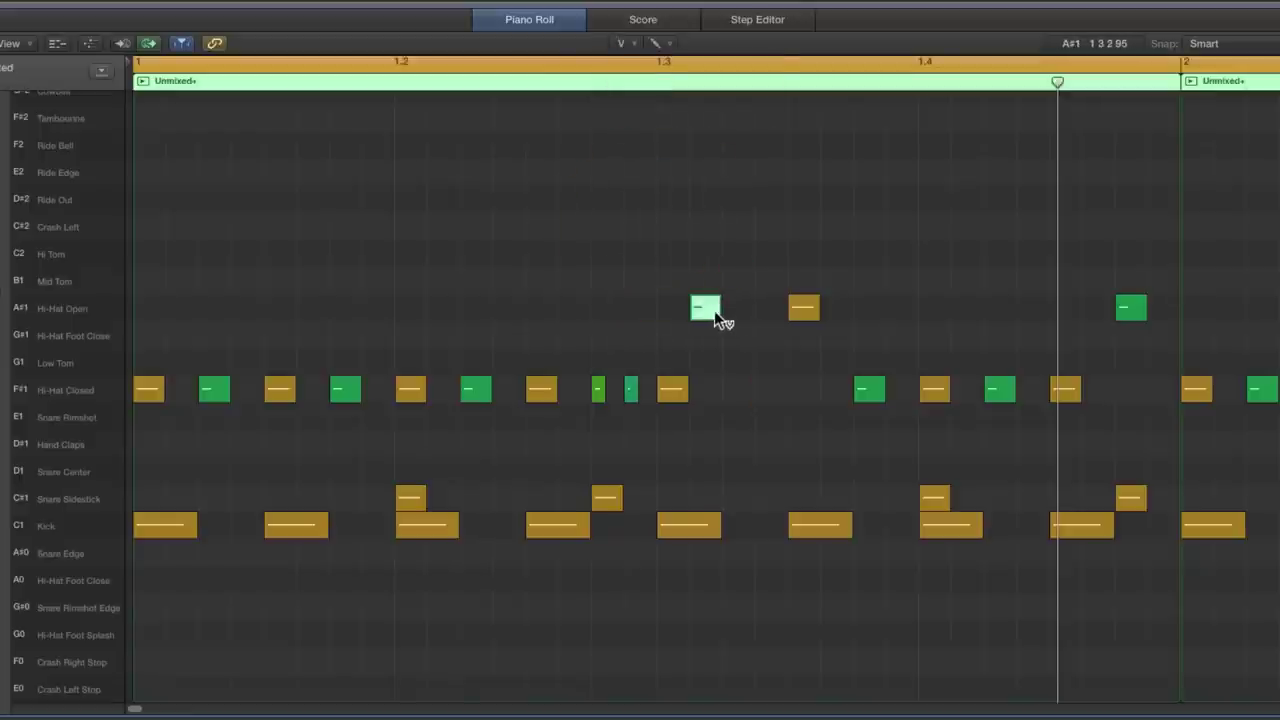
left_click_drag(714, 310, 723, 221)
left_click(707, 310)
left_click(803, 310)
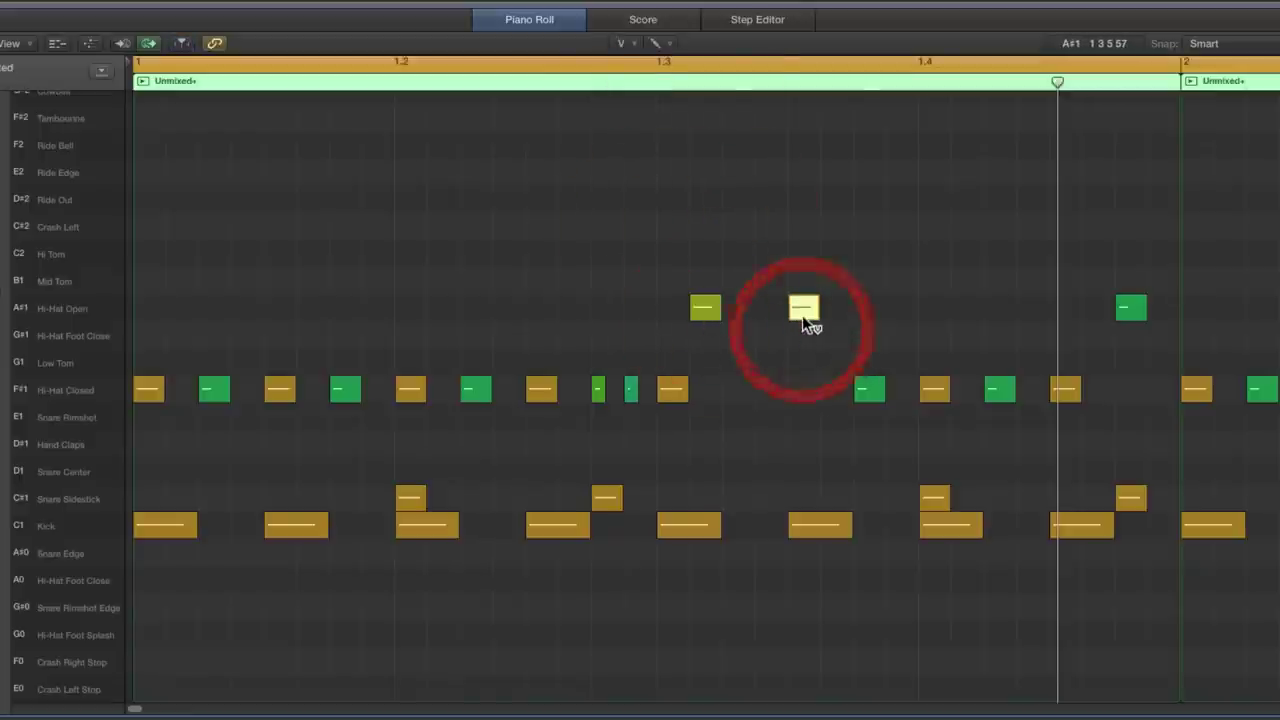
left_click_drag(803, 312, 803, 318)
key("space")
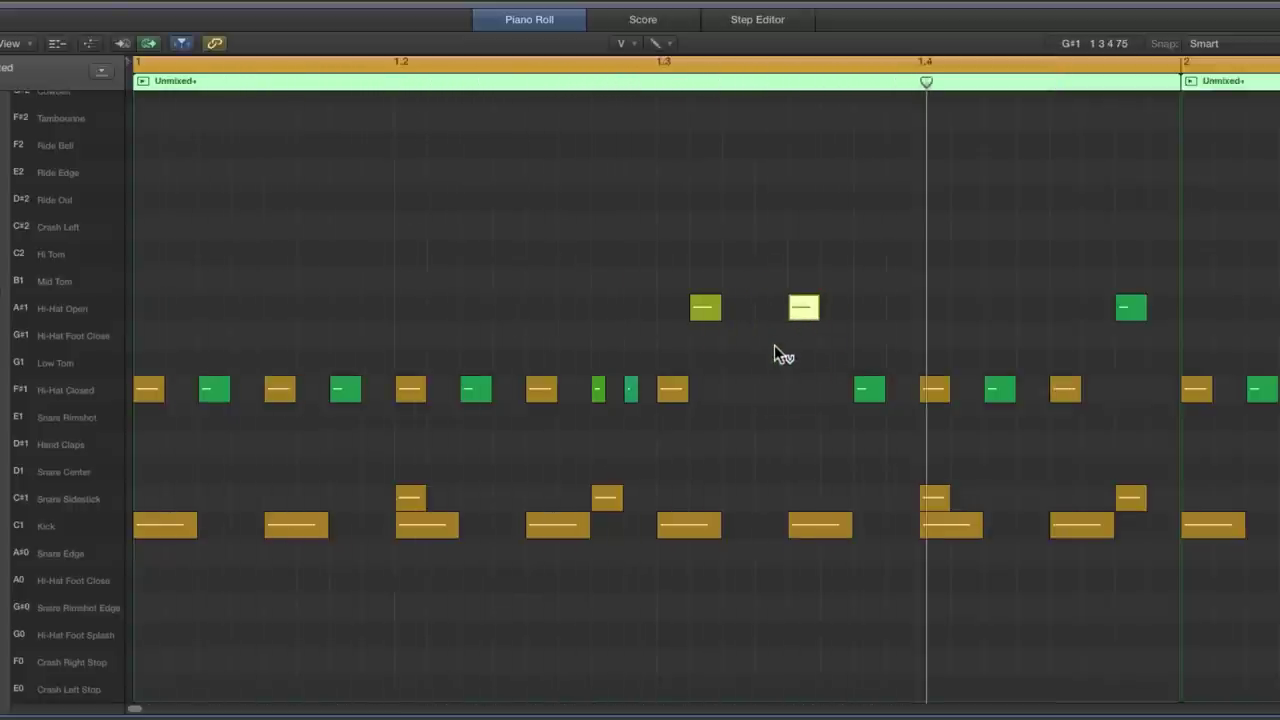
Copy both Hi-Hat Open notes of bar 1's beat 3 to Hi-Hat Foot Close, placing each copy just after its original.
left_click(630, 44)
left_click(646, 62)
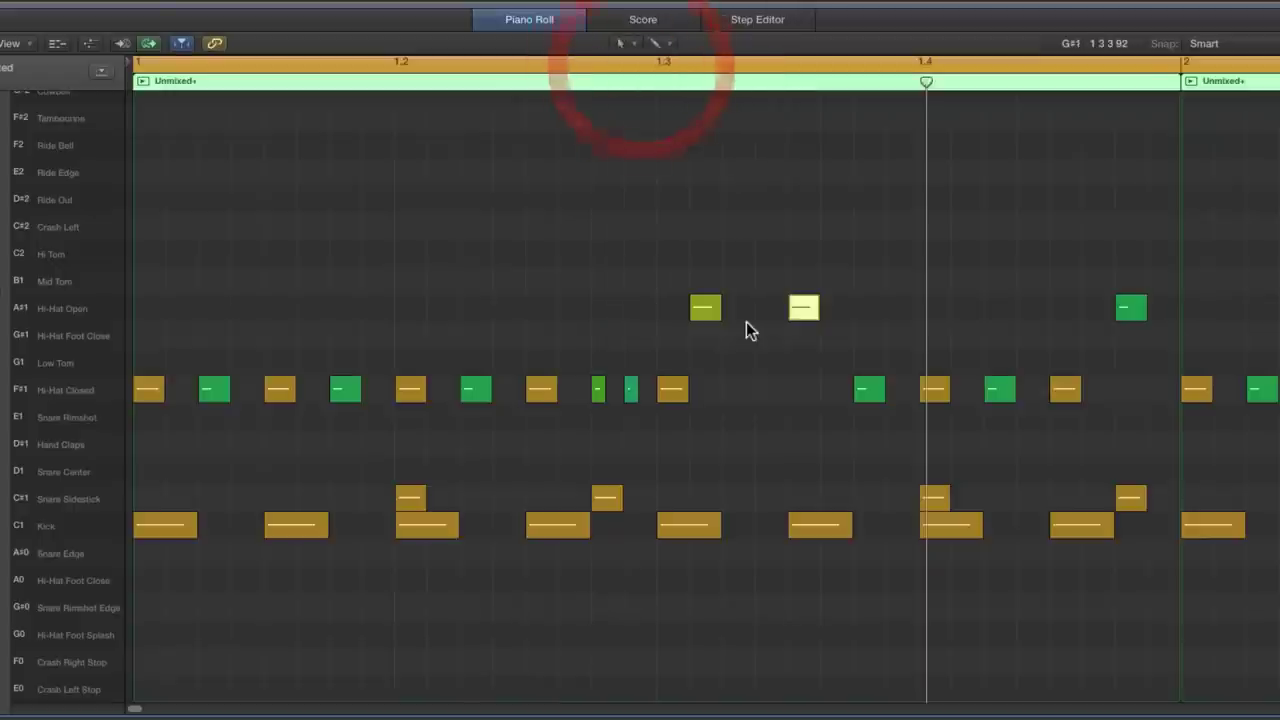
left_click(705, 310, "shift")
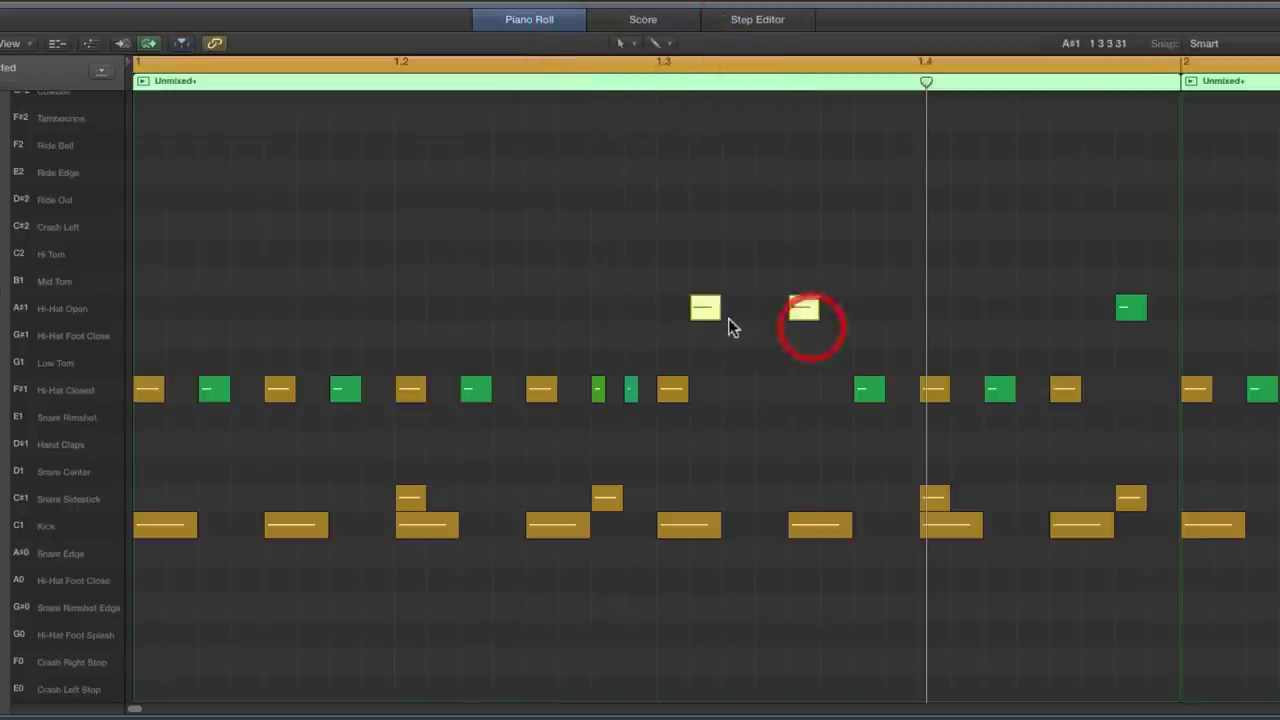
left_click_drag(707, 312, 731, 333)
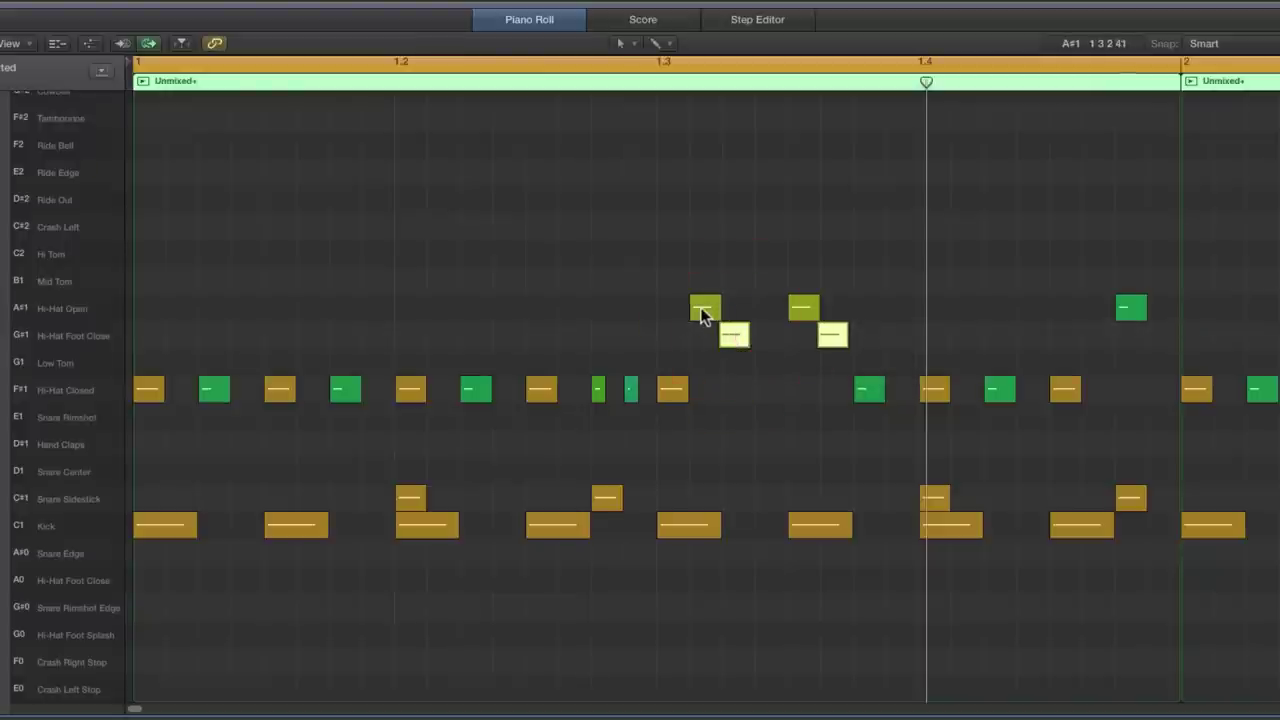
Shorten both Hi-Hat Open notes in bar 1's beat 3 together so they end just before the Hi-Hat Foot Close notes.
mouse_move(697, 304)
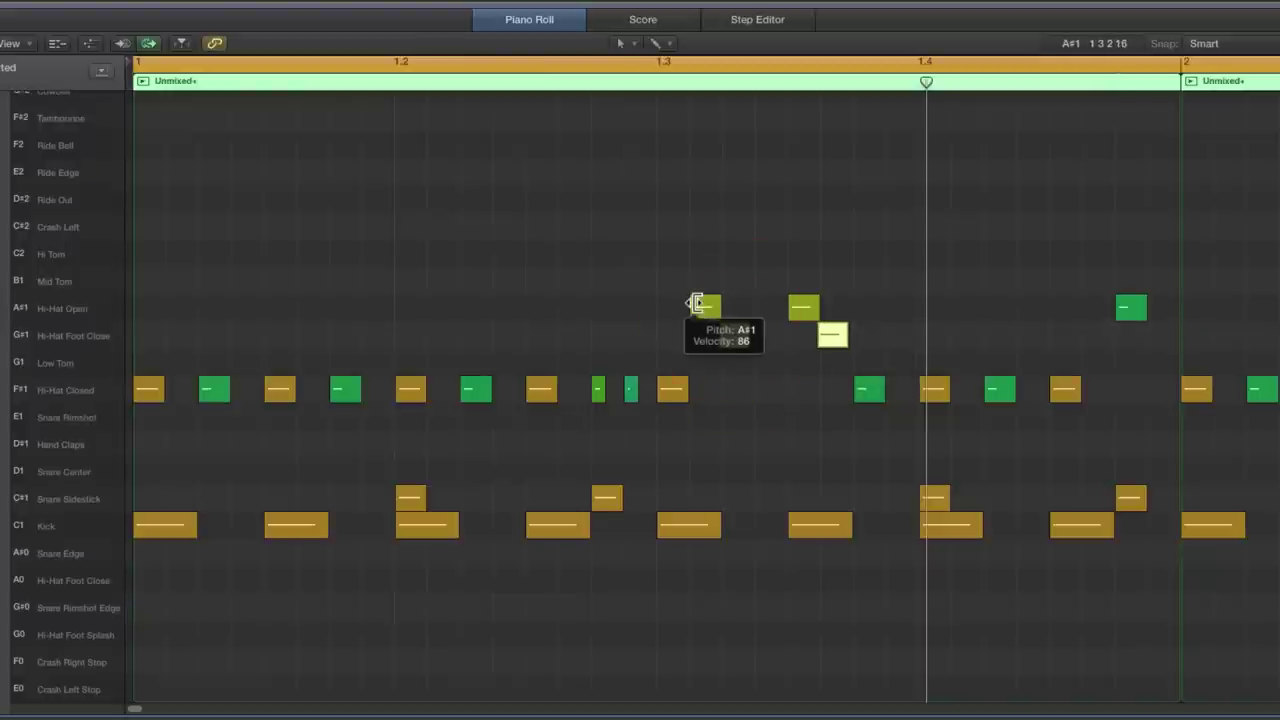
left_click(697, 305)
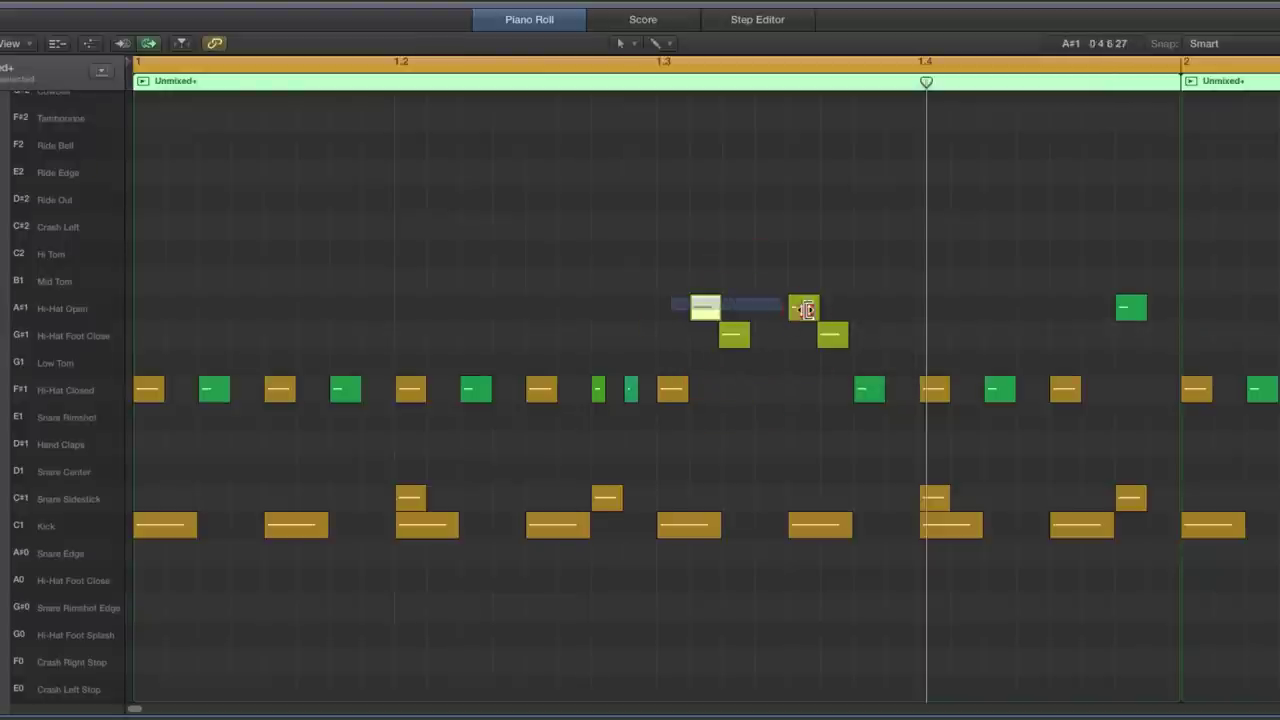
left_click(806, 309, "shift")
left_click_drag(806, 309, 797, 309)
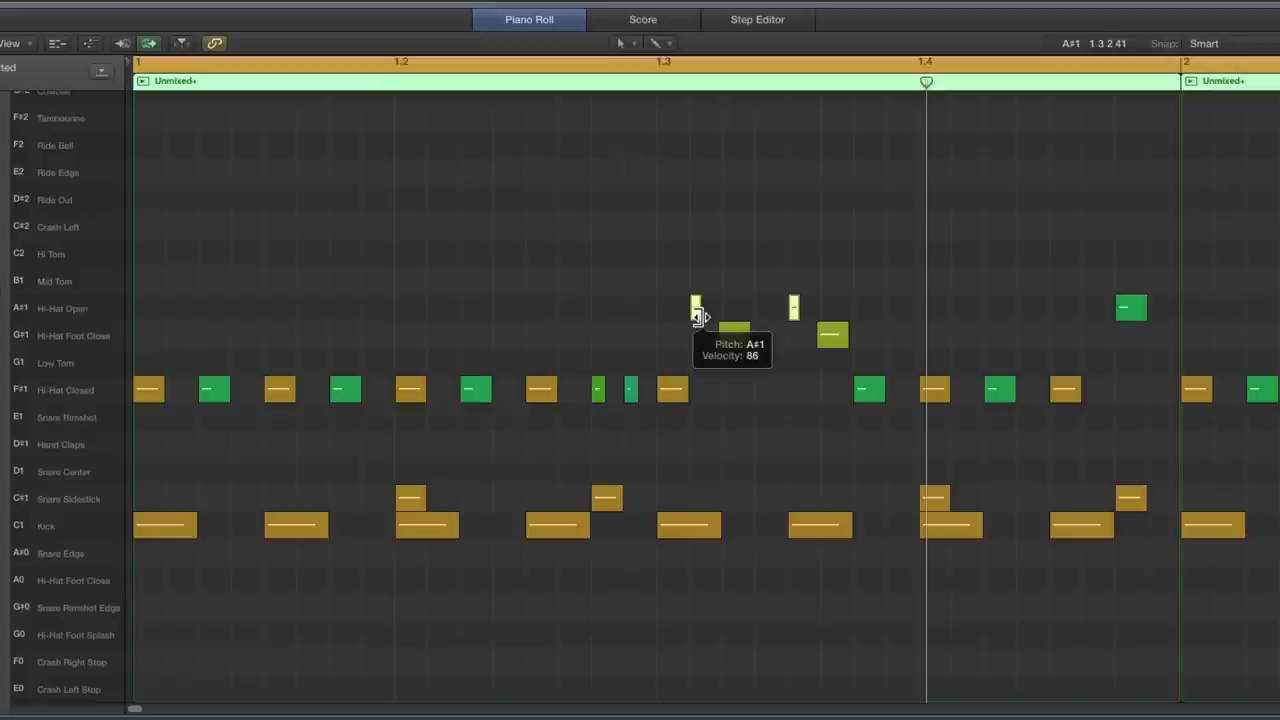
left_click_drag(697, 315, 714, 314)
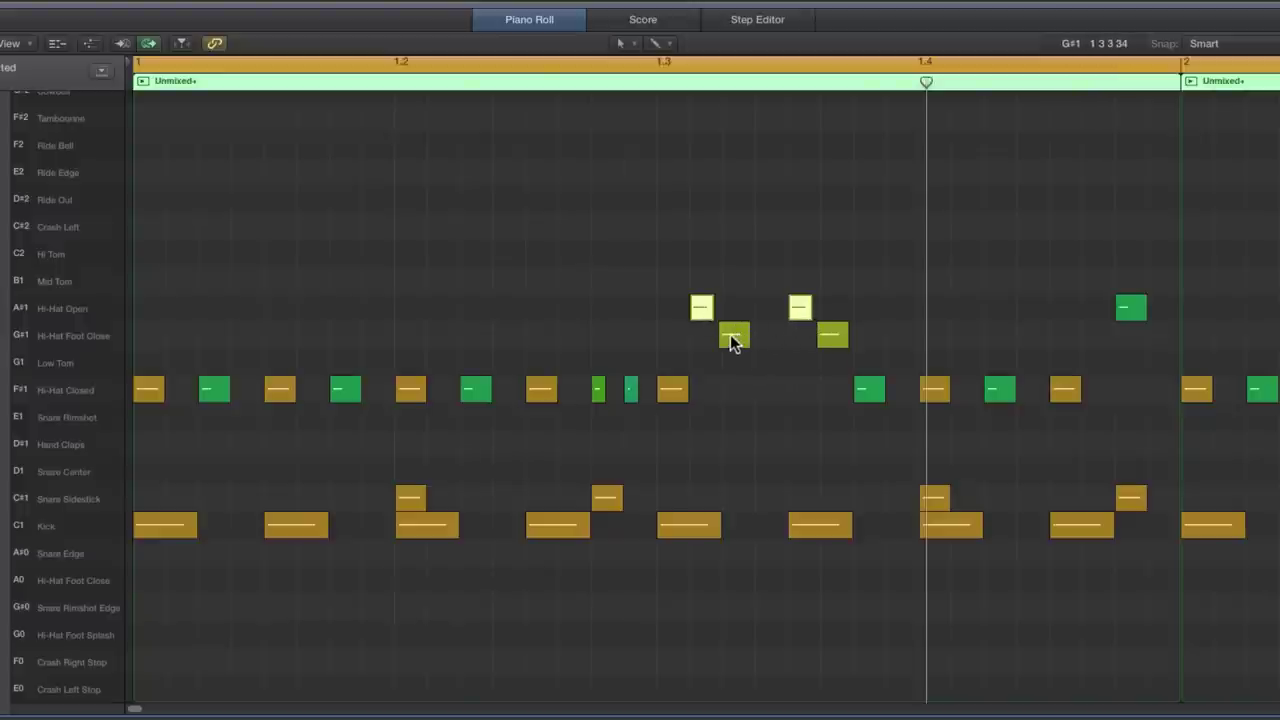
mouse_move(731, 341)
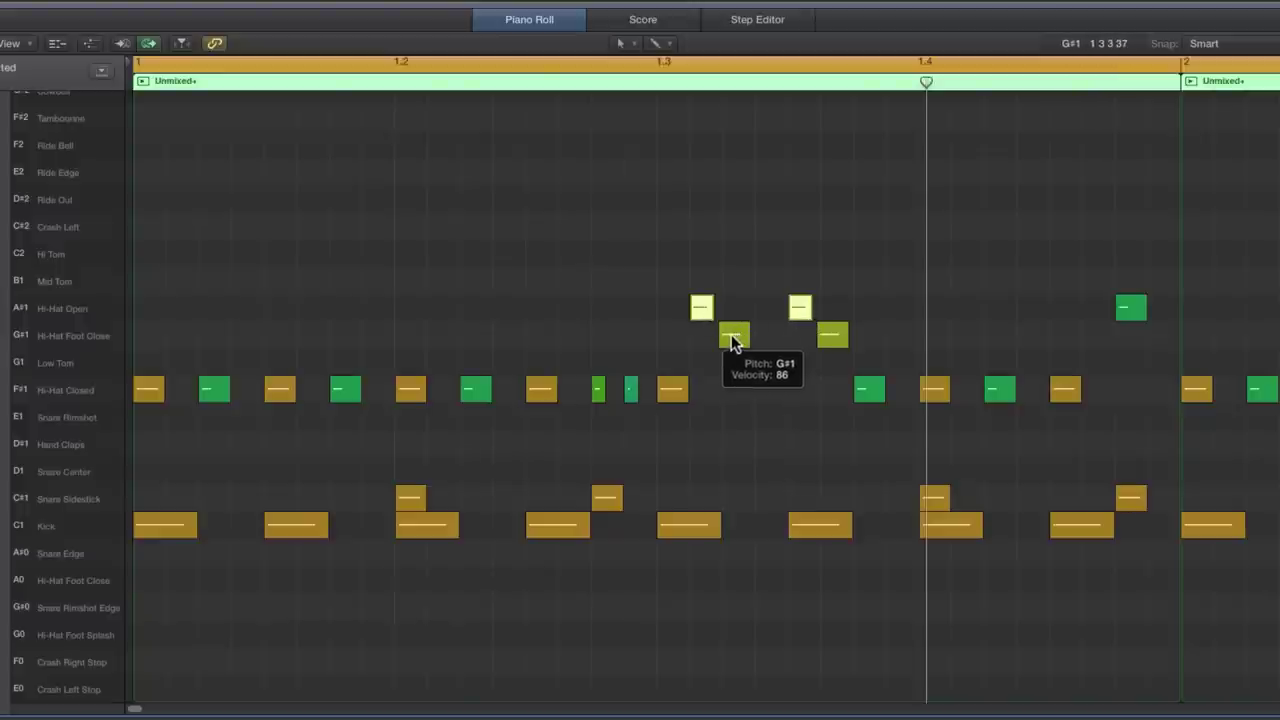
mouse_move(697, 313)
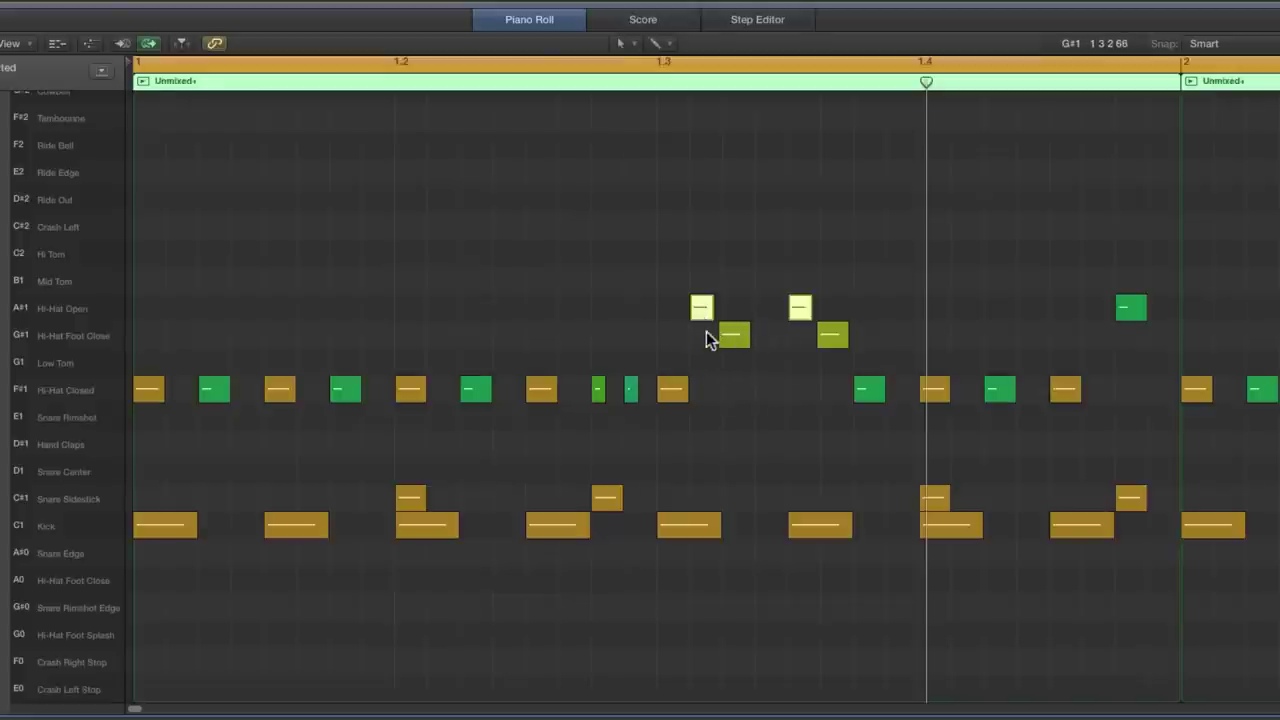
Lower the velocity of both Hi-Hat Foot Close notes in bar 1's beat 3 together to near minimum, and play the loop.
left_click_drag(710, 331, 842, 338)
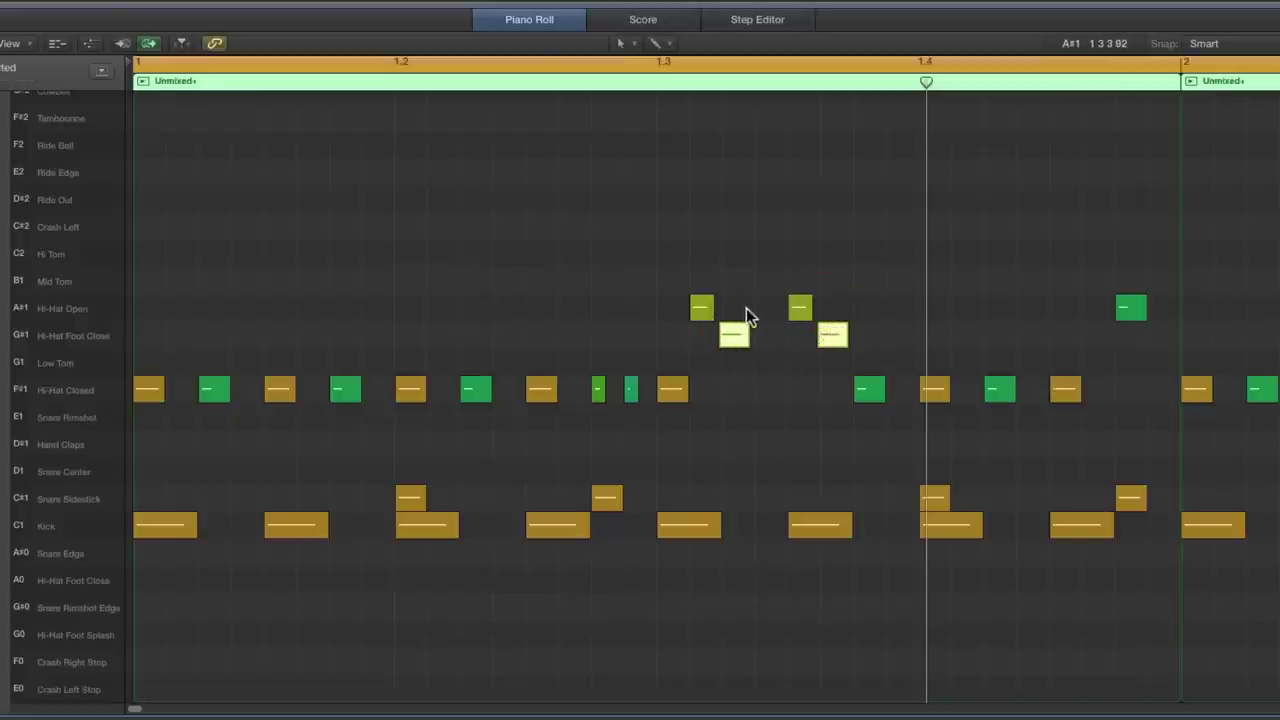
mouse_move(707, 307)
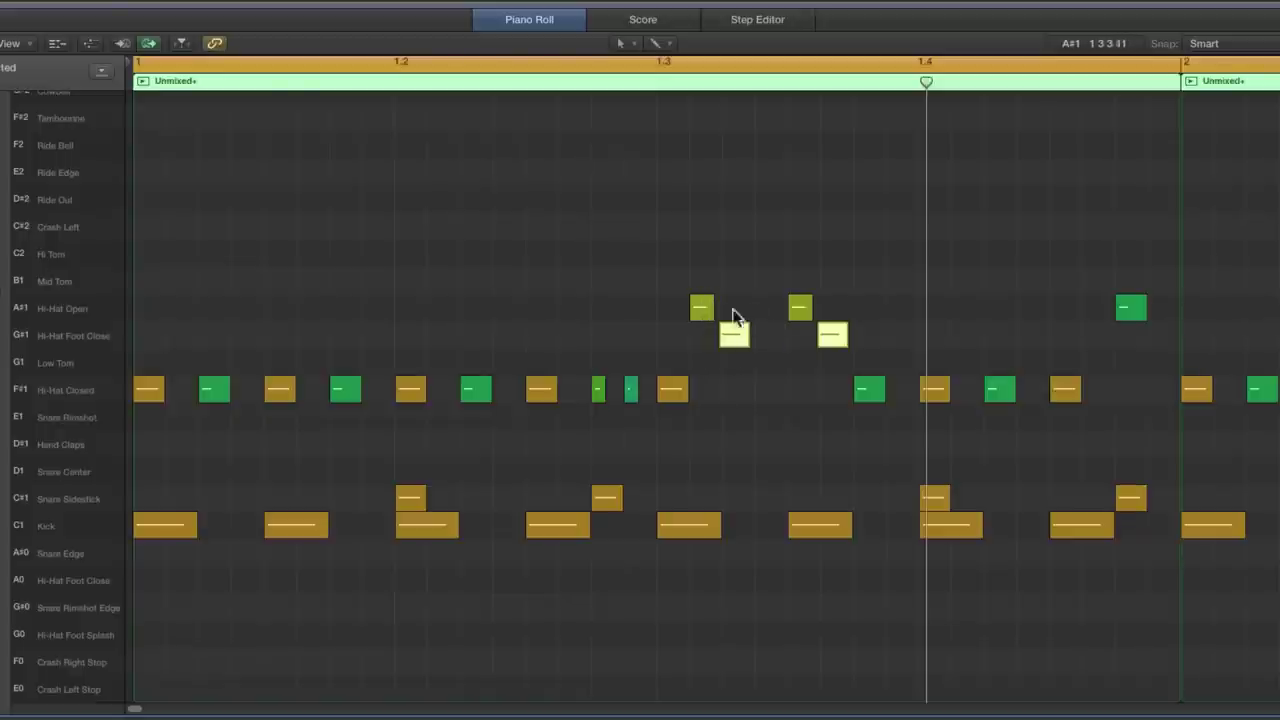
left_click(619, 40)
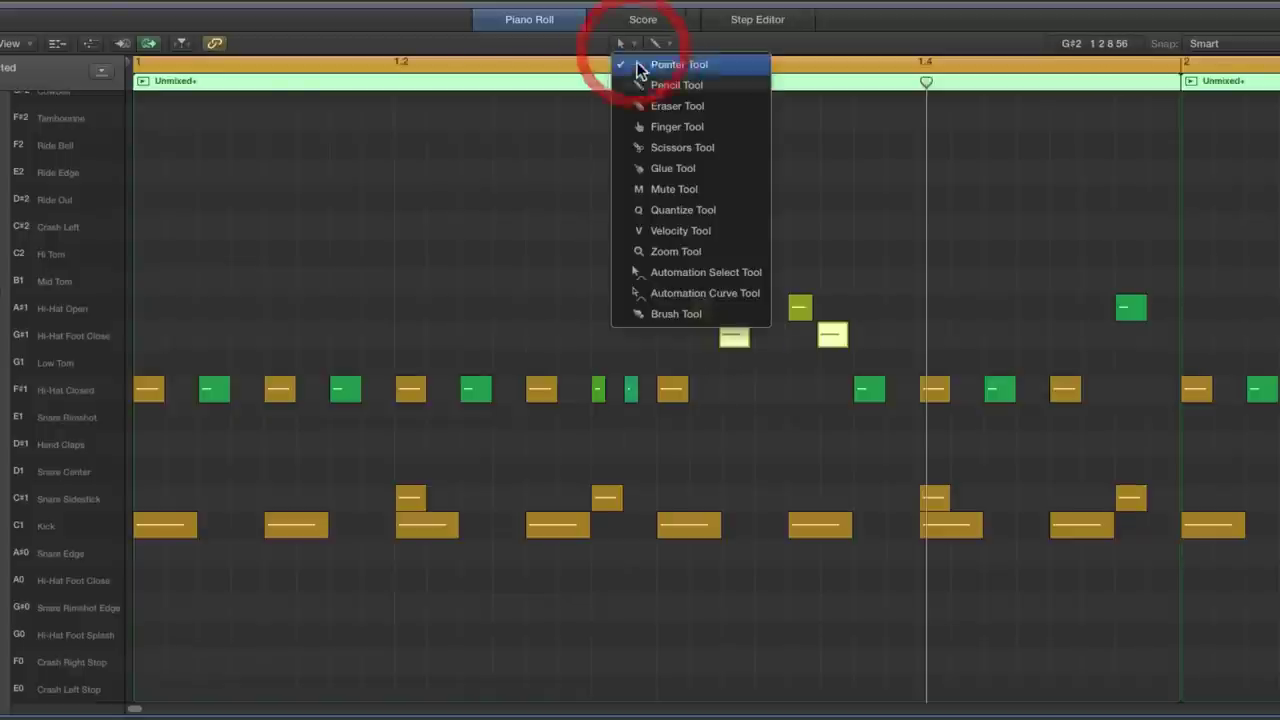
left_click(663, 228)
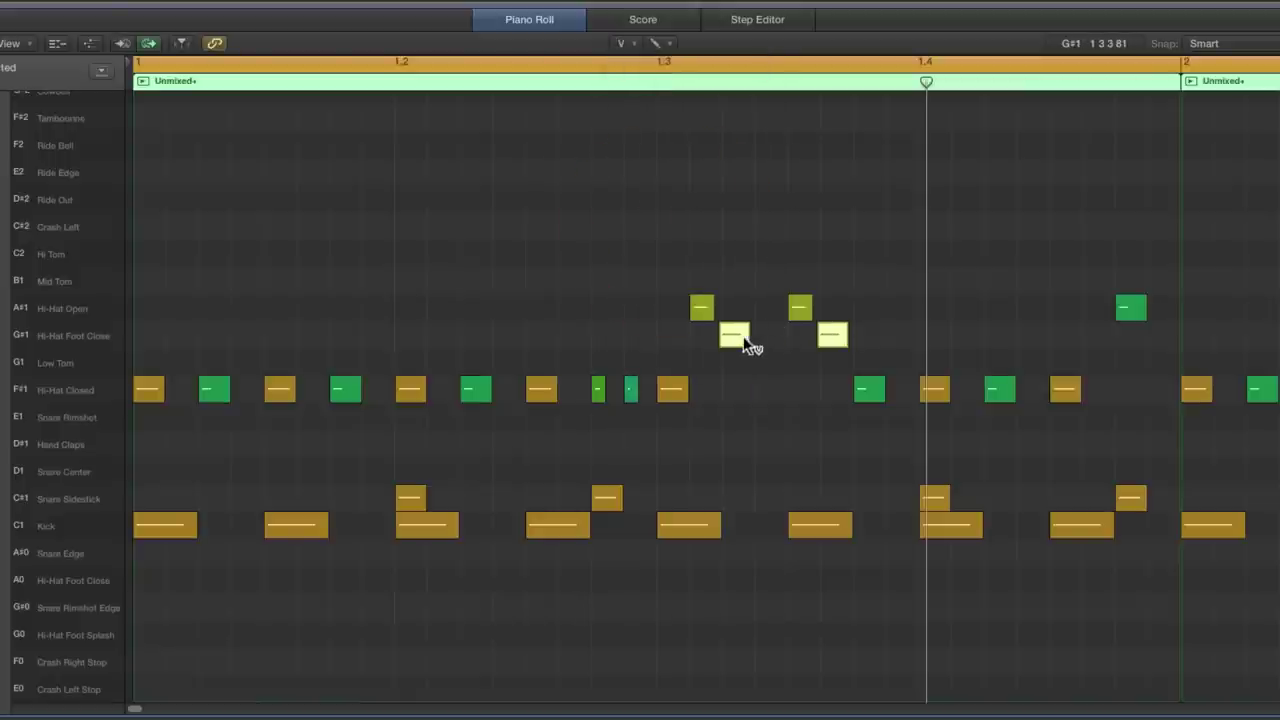
left_click_drag(743, 336, 754, 510)
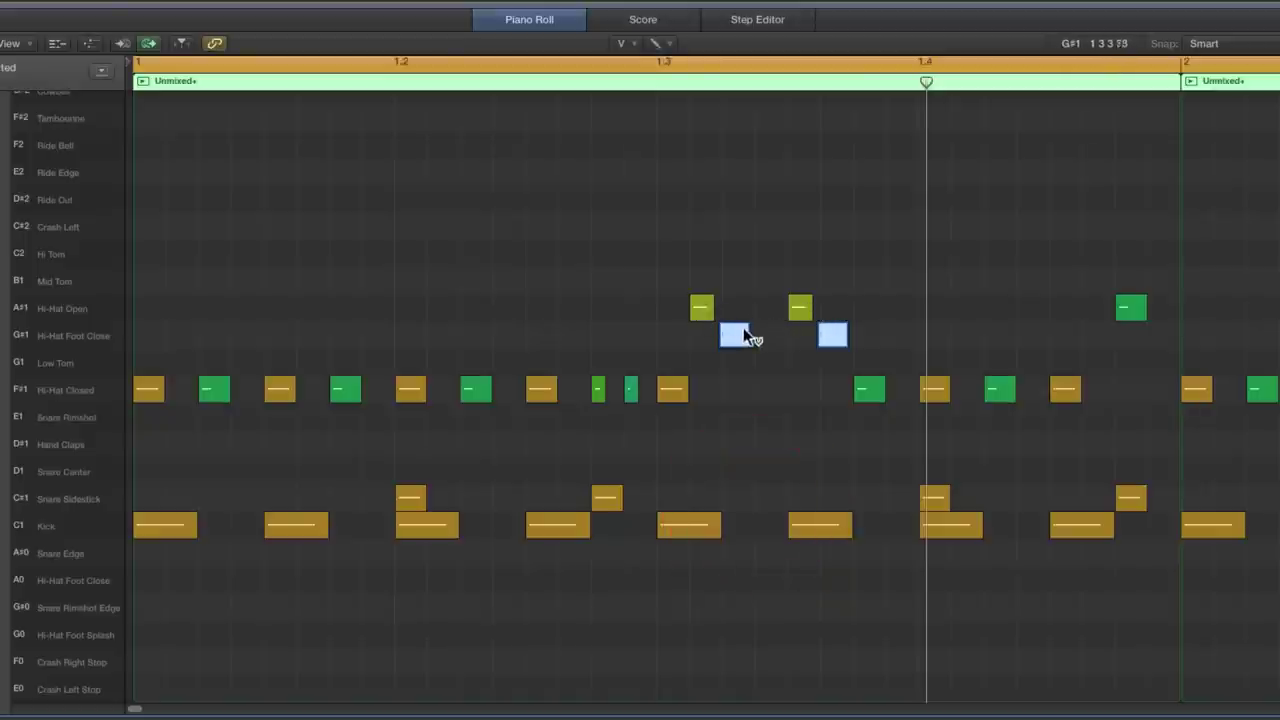
mouse_move(752, 342)
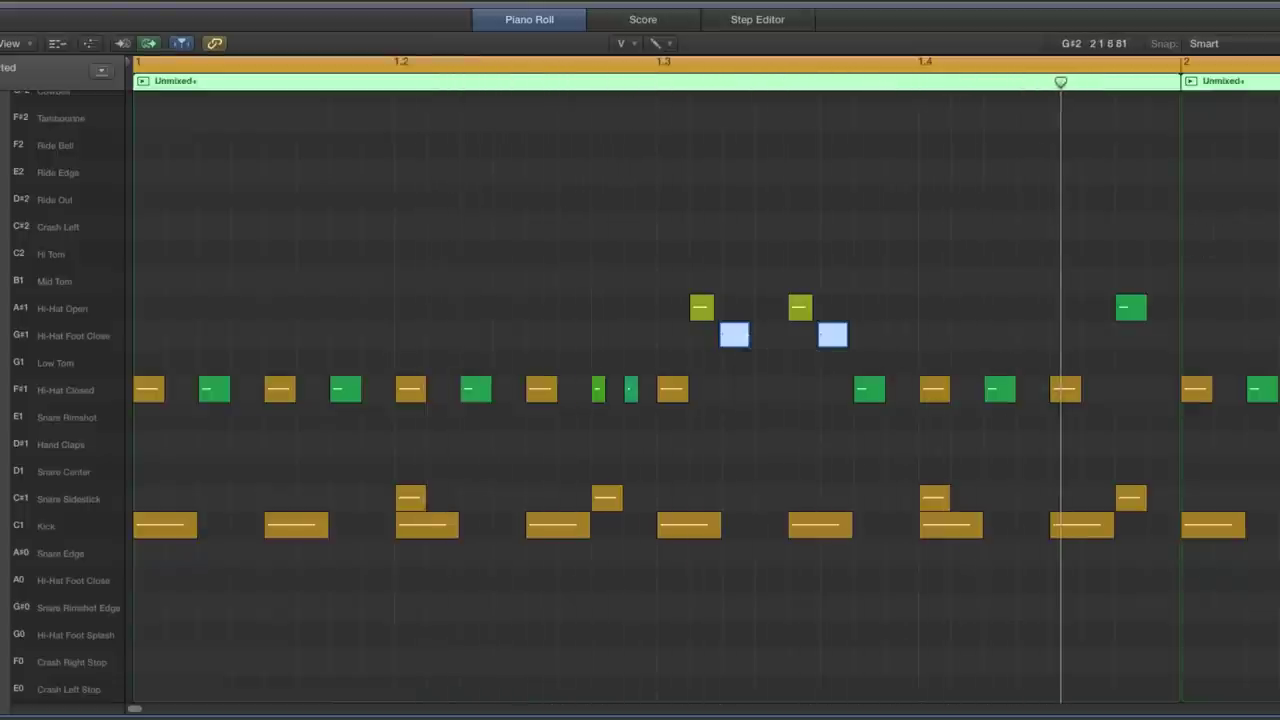
Shift both Hi-Hat Foot Close notes in bar 1's beat 3 slightly later together while the loop plays.
key("super+Left")
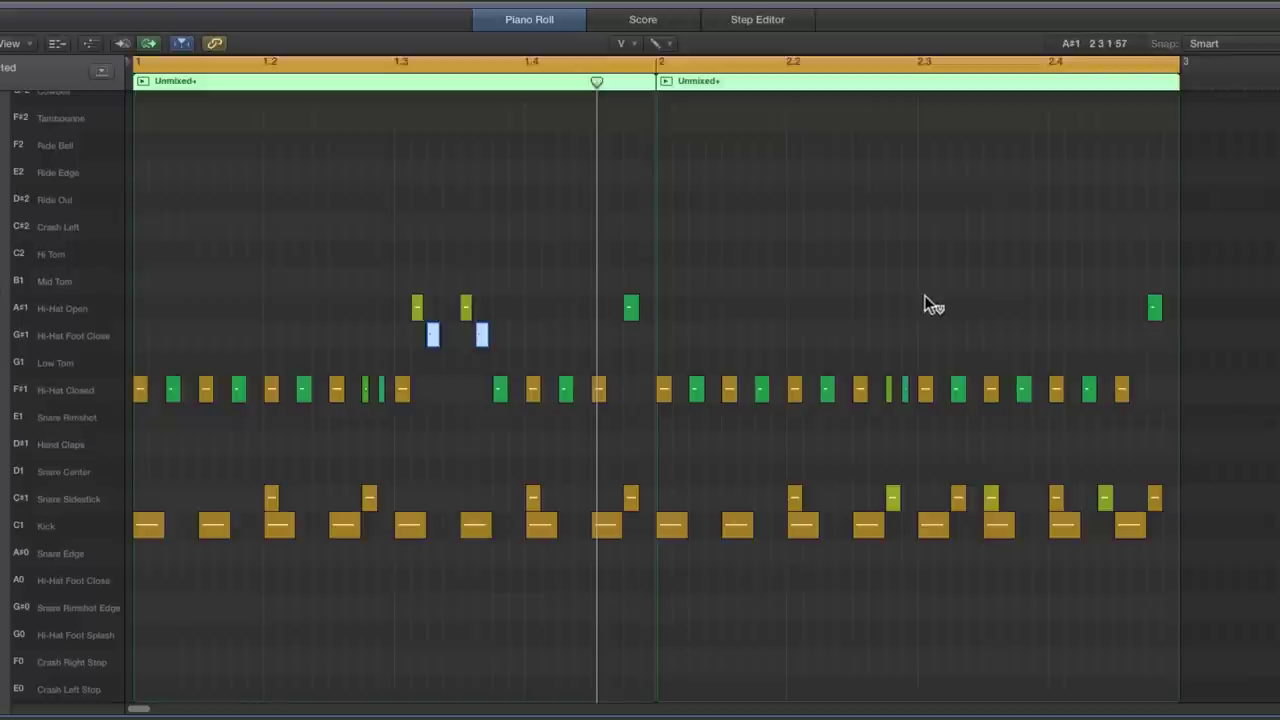
left_click(624, 44)
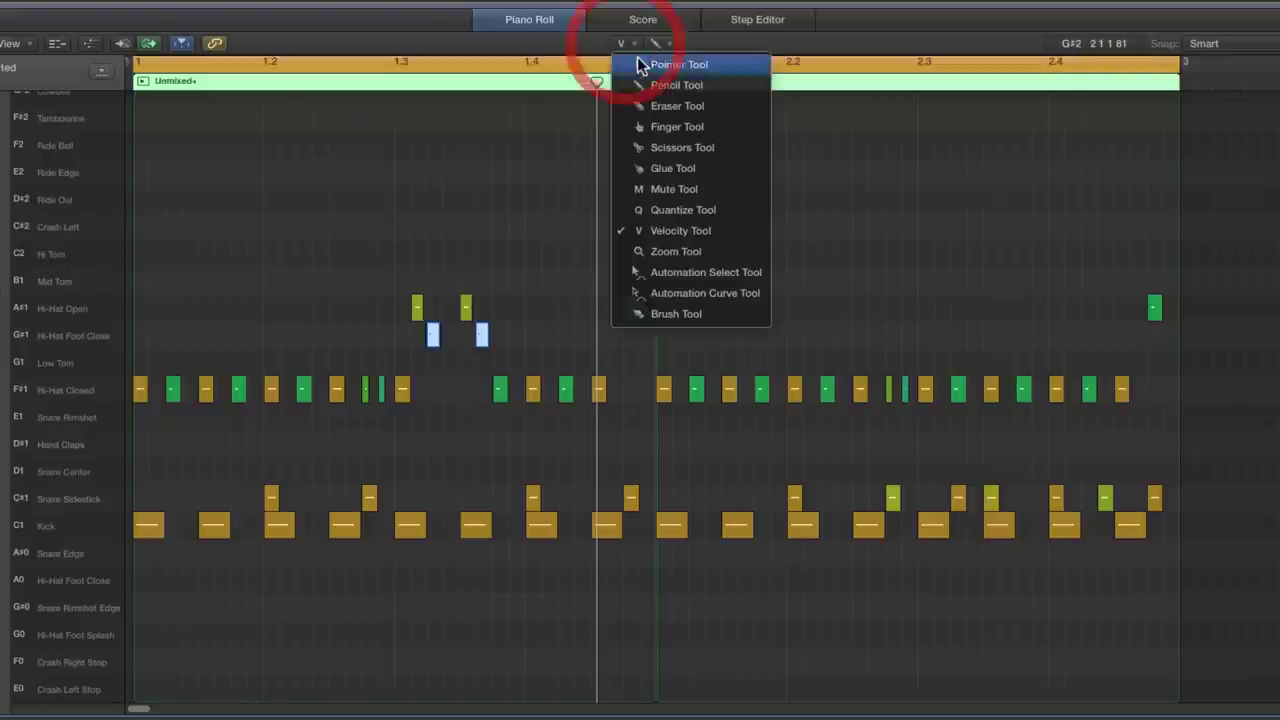
left_click(642, 63)
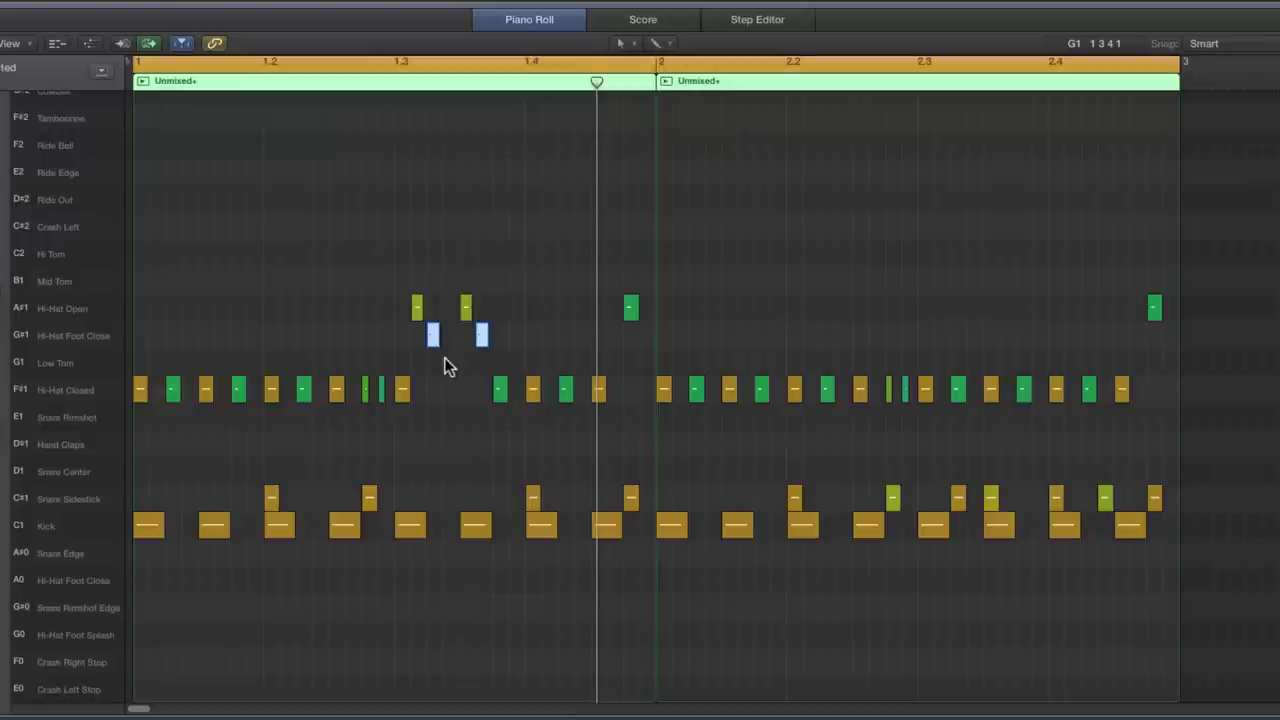
key("space")
scroll(487, 414, "right", 2)
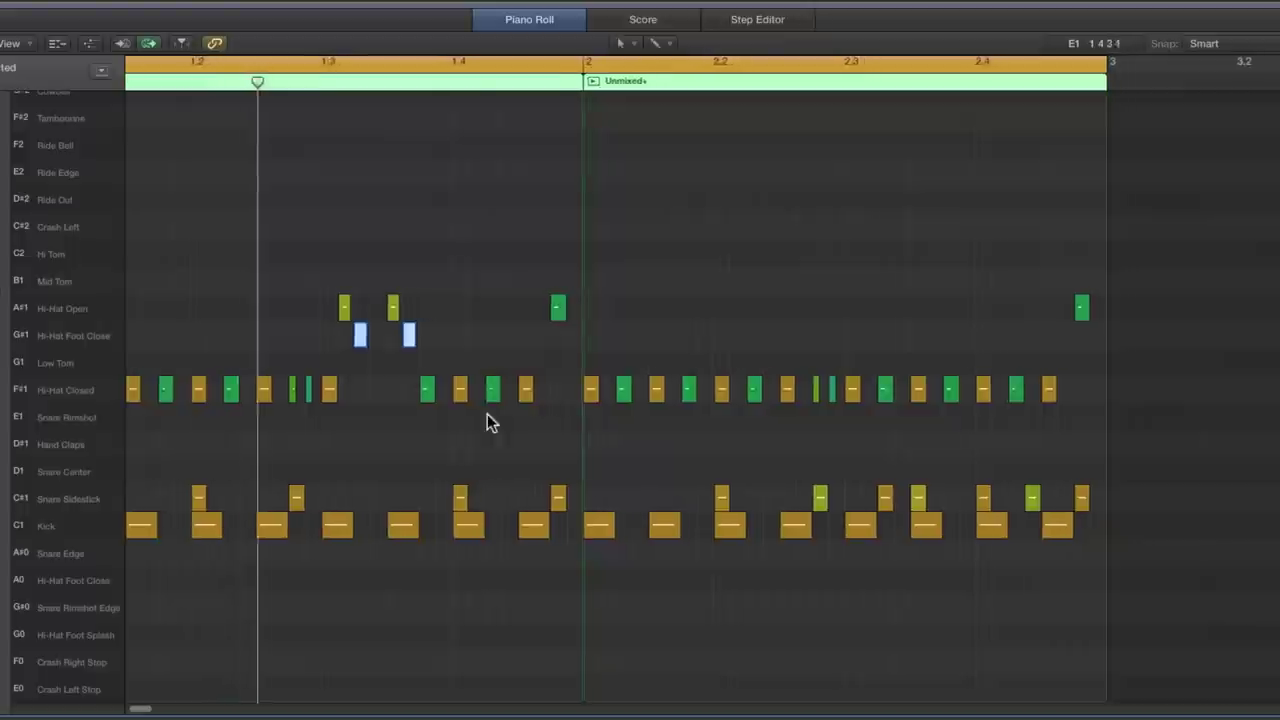
scroll(488, 414, "left", 2)
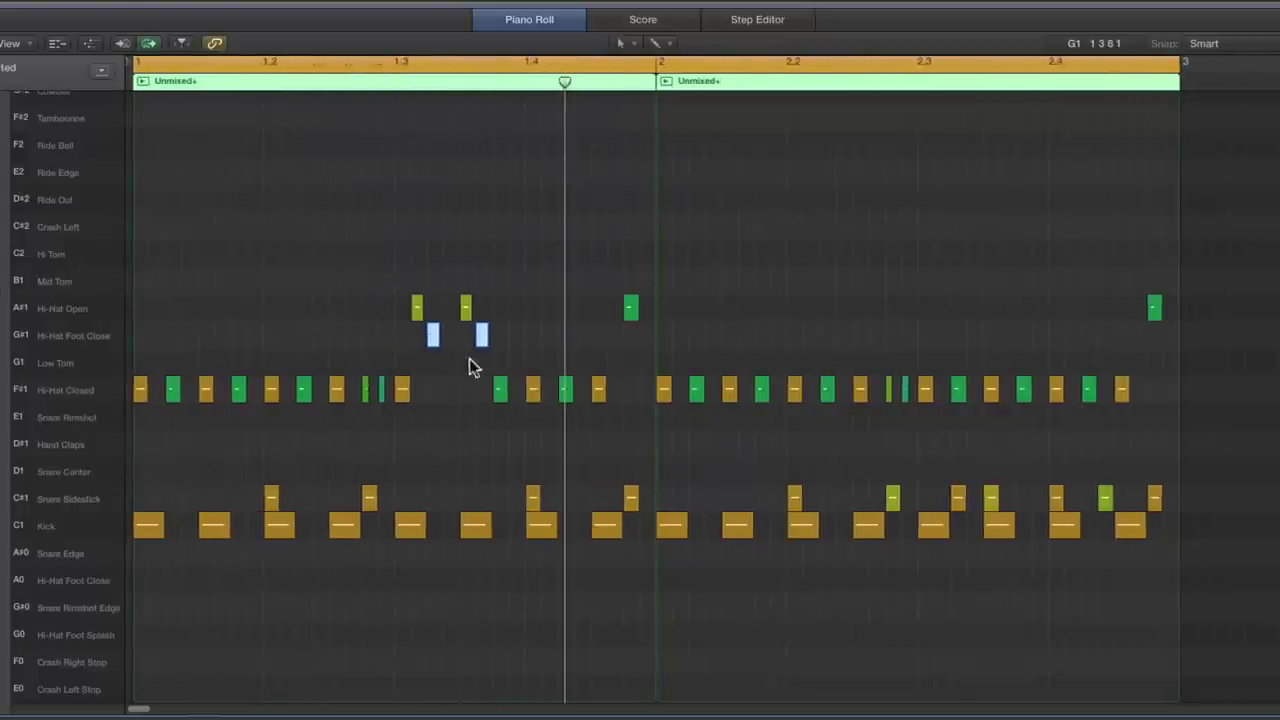
left_click_drag(433, 343, 445, 350)
key("space")
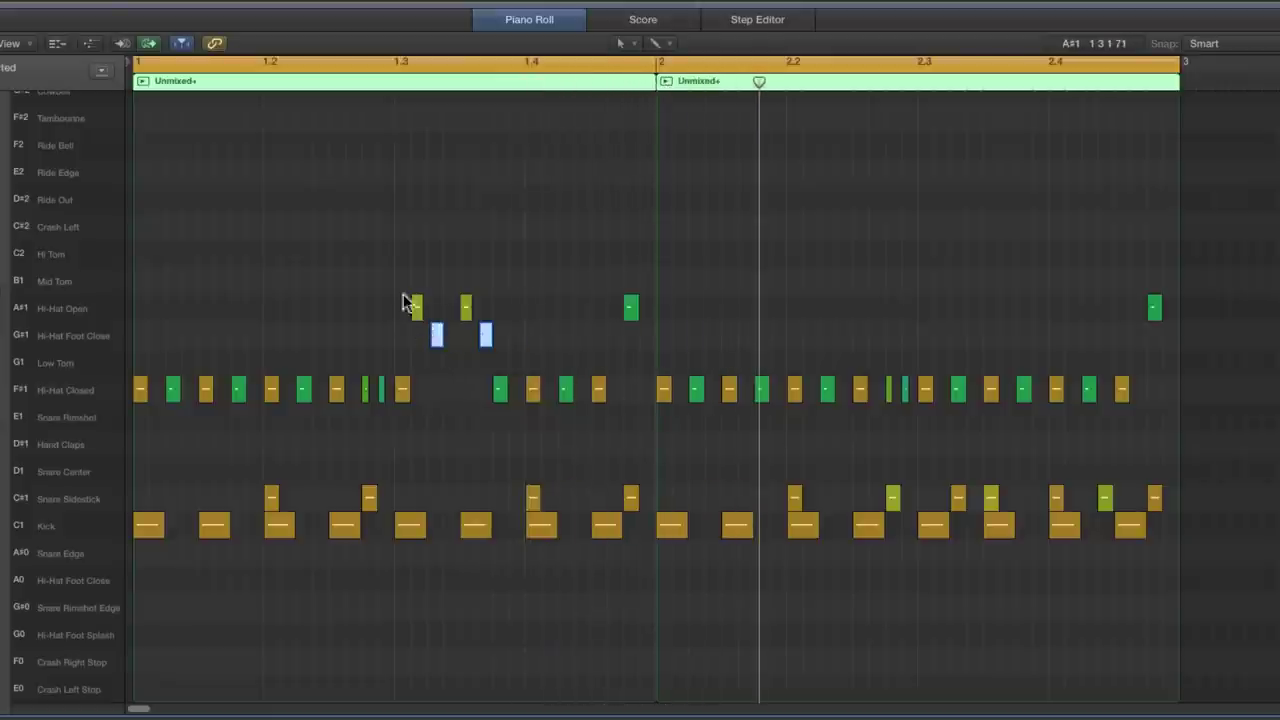
Replace the Hi-Hat Open and Foot Close notes in bar 1's beat 3 with the regular Hi-Hat Closed pattern, and play the loop.
left_click_drag(403, 295, 487, 337)
key("Delete")
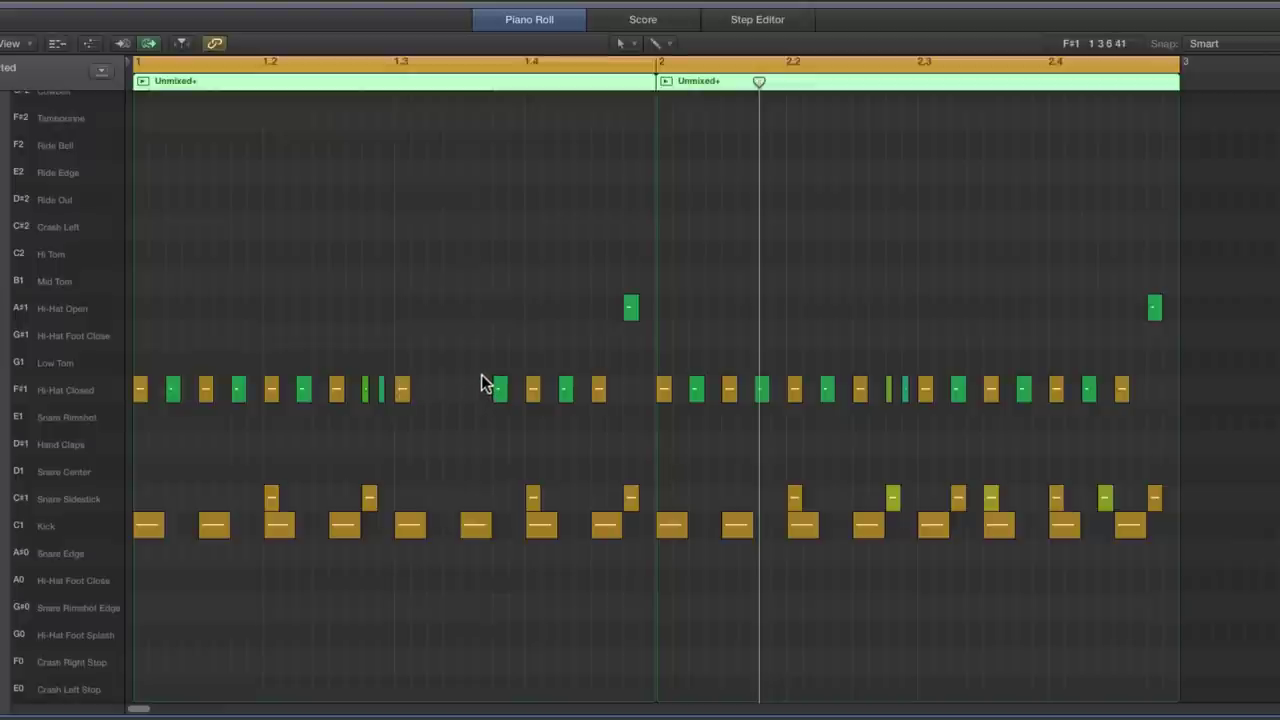
left_click_drag(481, 374, 427, 396)
left_click(432, 338)
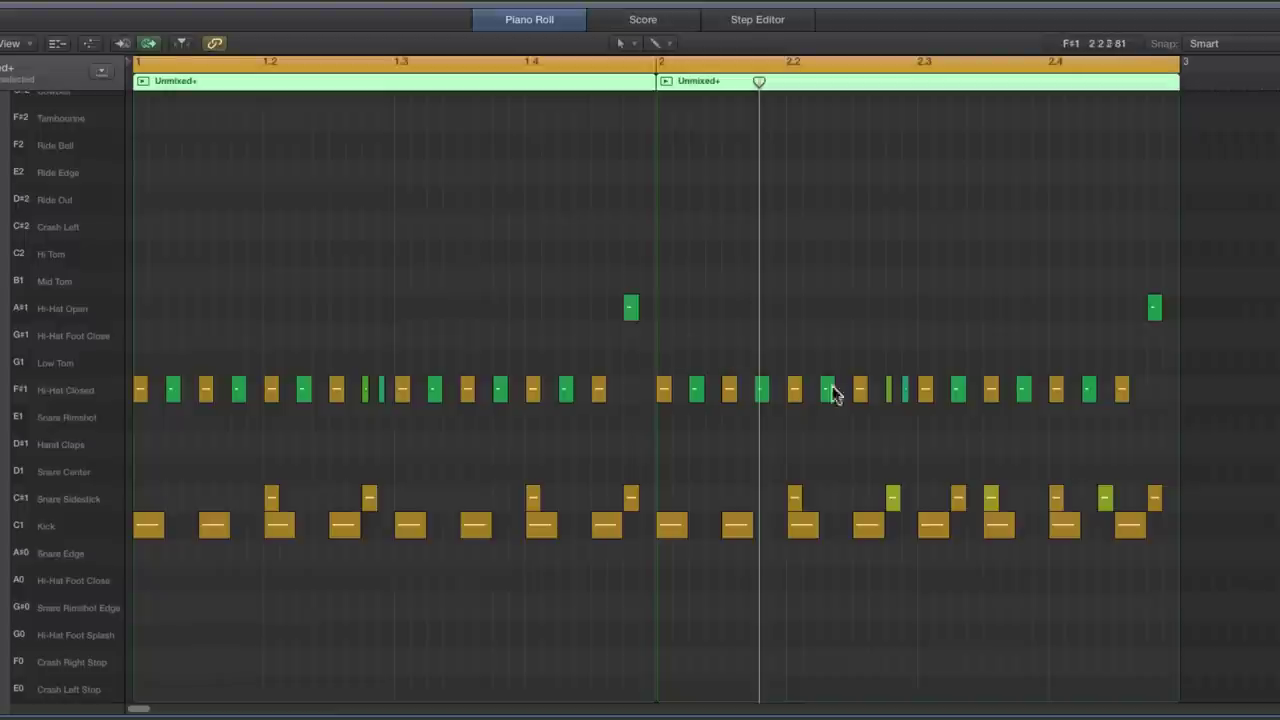
key("space")
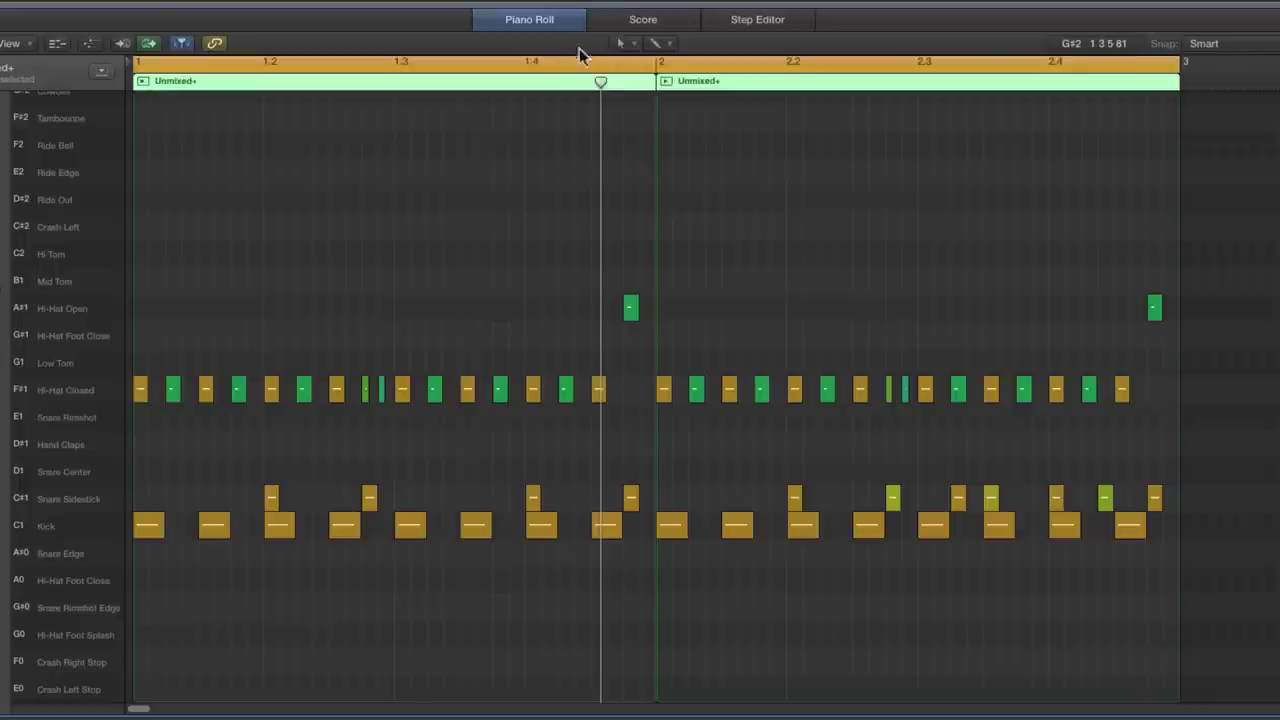
Lower the velocities of bar 1's Snare Sidestick notes that fall late in beats 2 and 4.
left_click(620, 43)
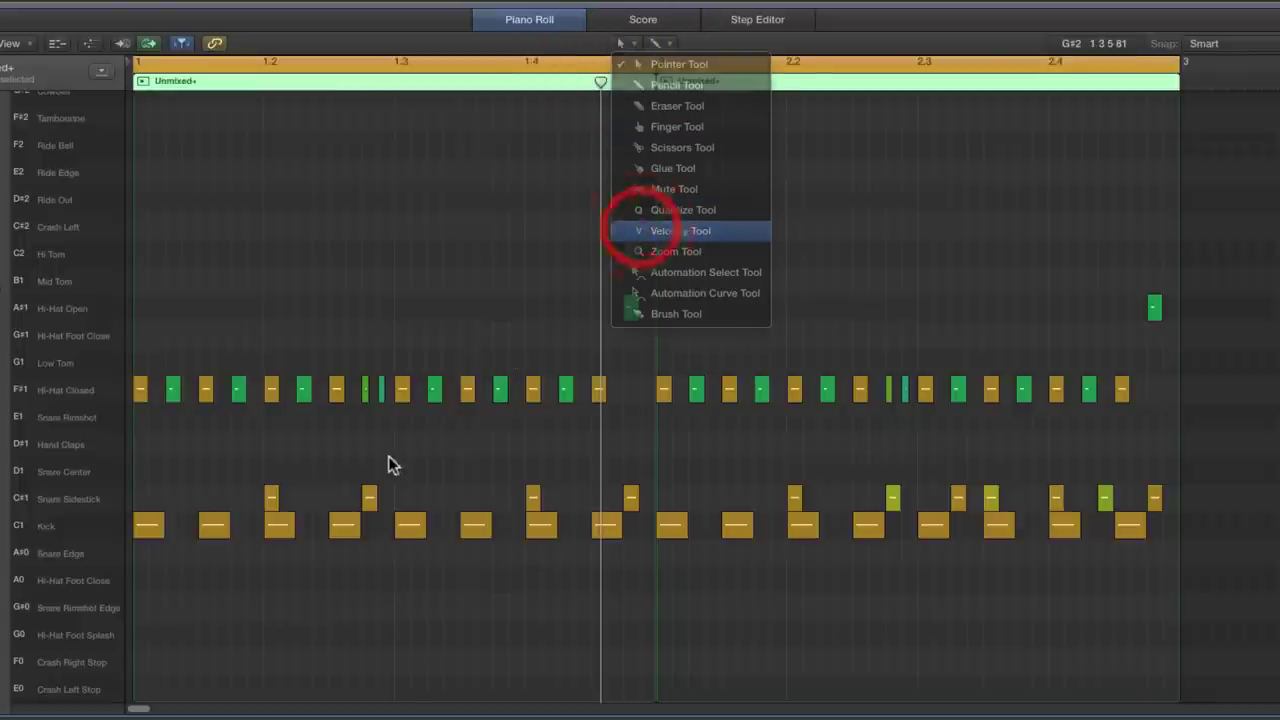
left_click(369, 497)
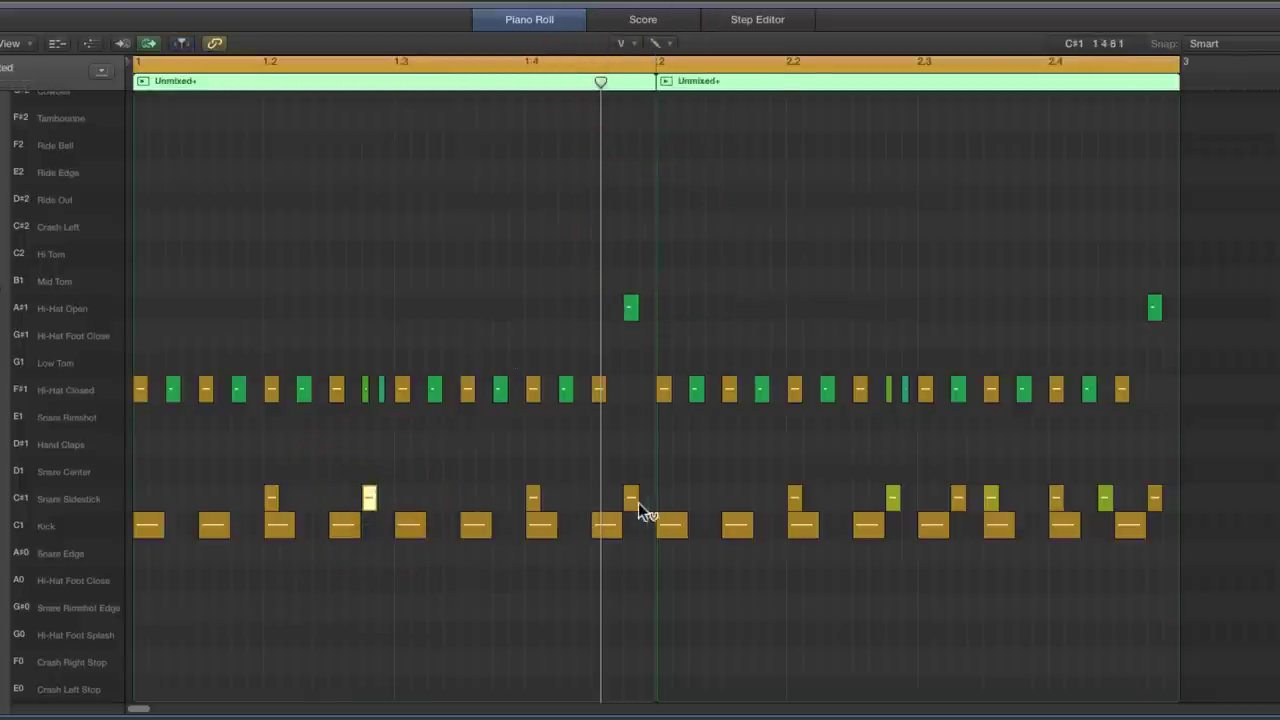
left_click_drag(631, 499, 622, 522)
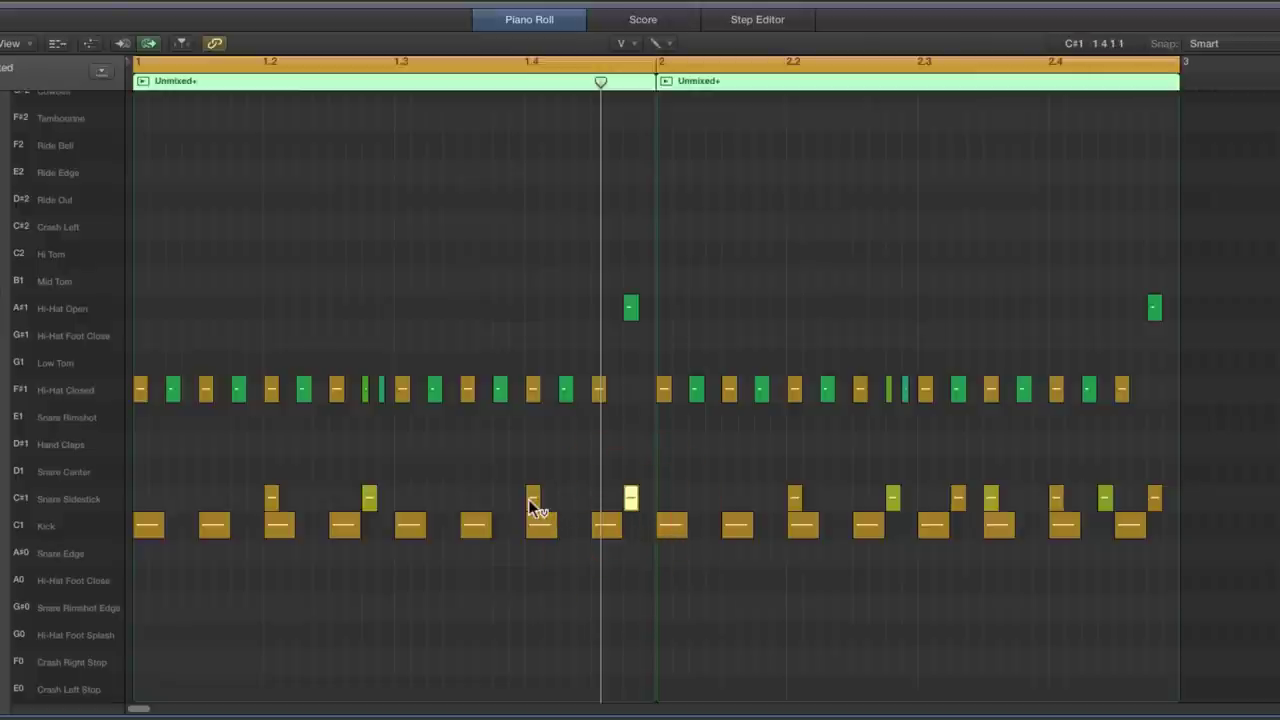
Fine-tune the velocities of bar 2's Snare Sidestick notes halfway through beat 3 and in the second half of beat 4, and play.
left_click(991, 502)
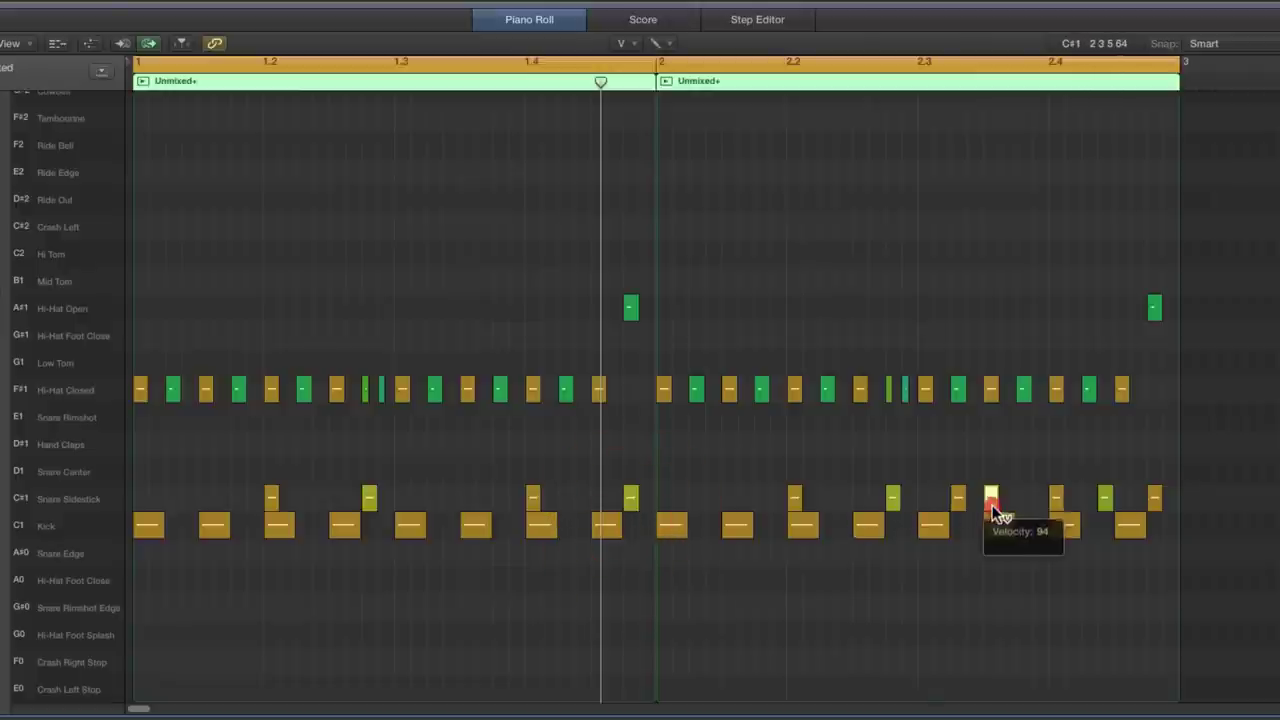
left_click(1106, 500)
left_click_drag(1110, 508, 1108, 510)
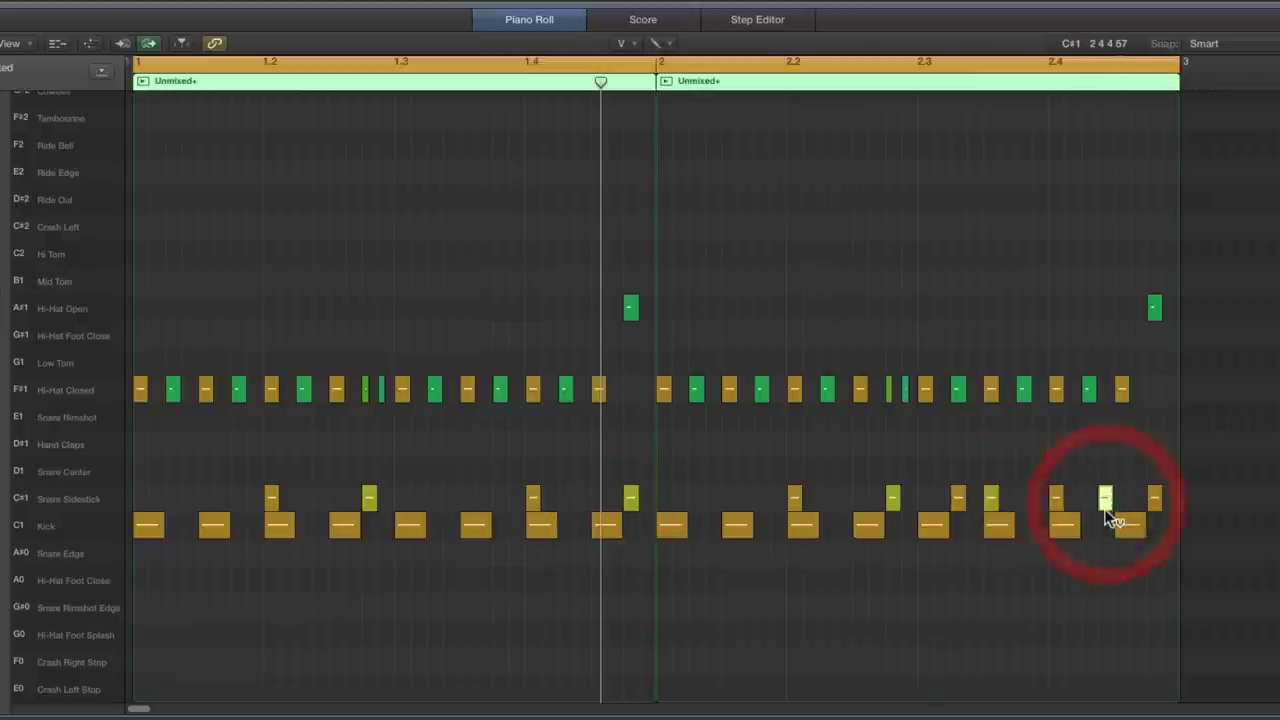
left_click(1156, 510)
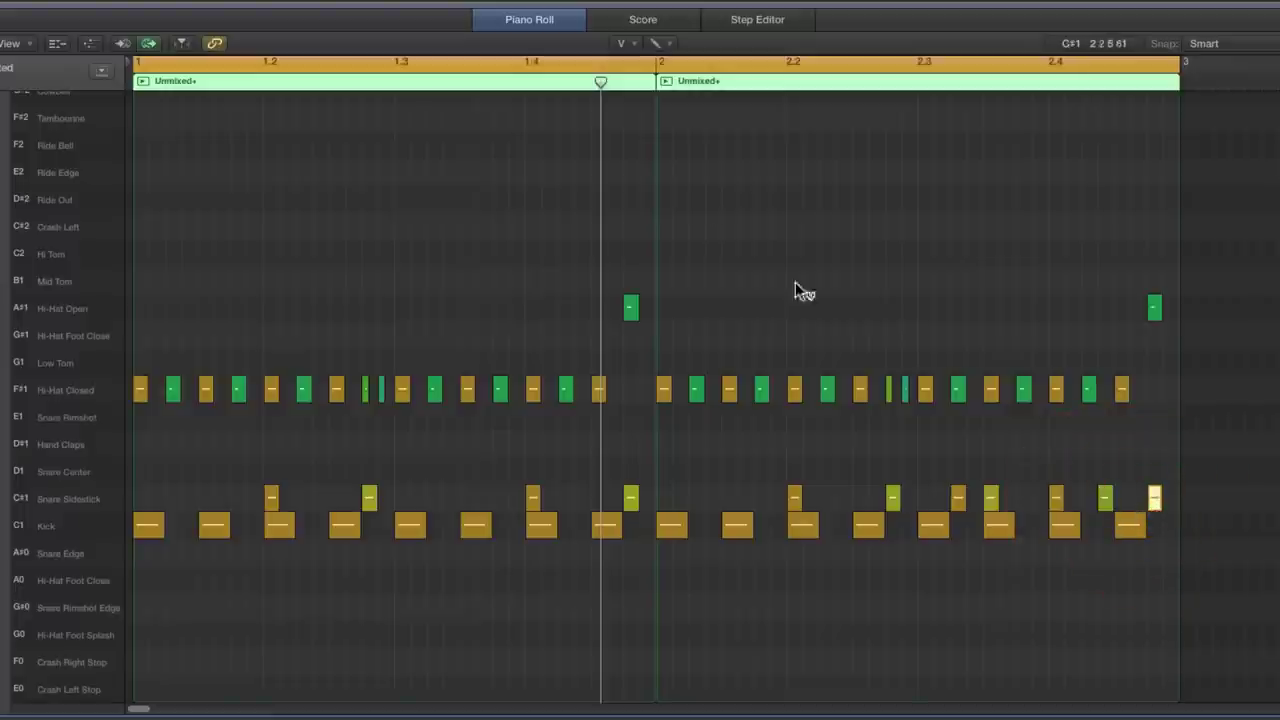
left_click(621, 43)
left_click(641, 63)
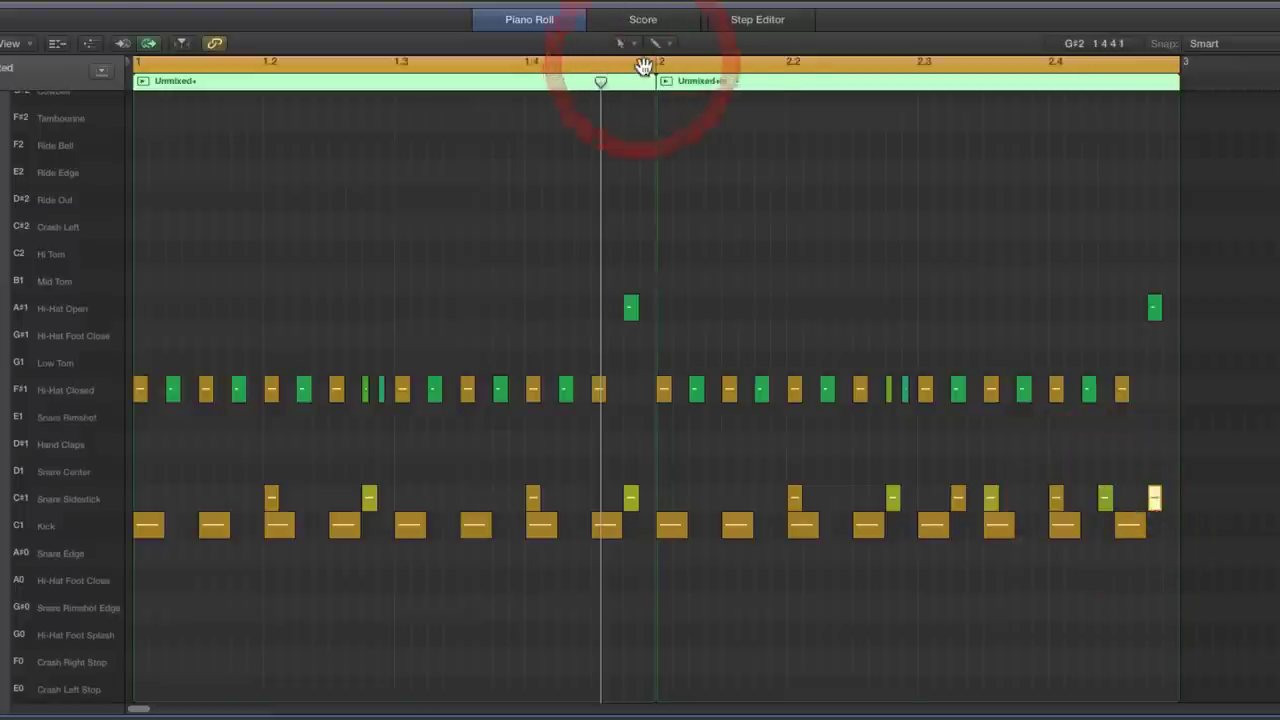
key("space")
left_click(559, 187)
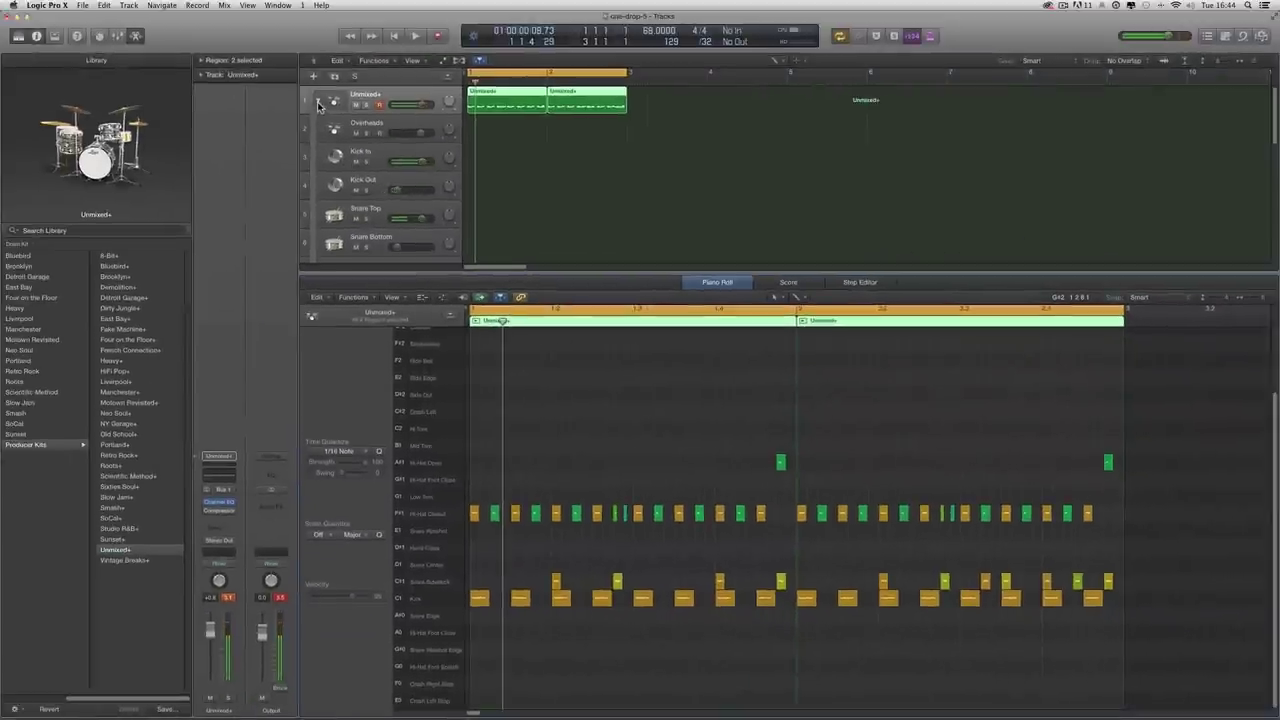
Examine the 1/8 Note Dotted Dub Tape Delay settings on the echo bus fed by the Snare Top track.
left_click(319, 104)
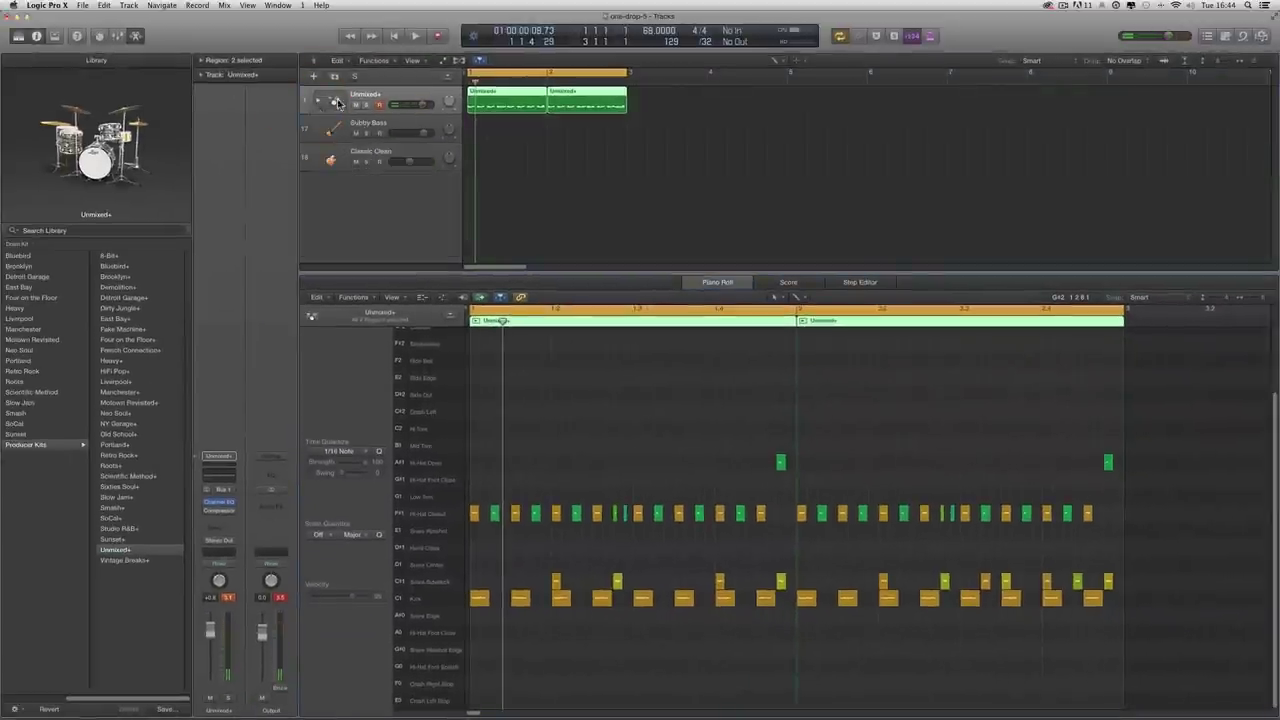
left_click(318, 102)
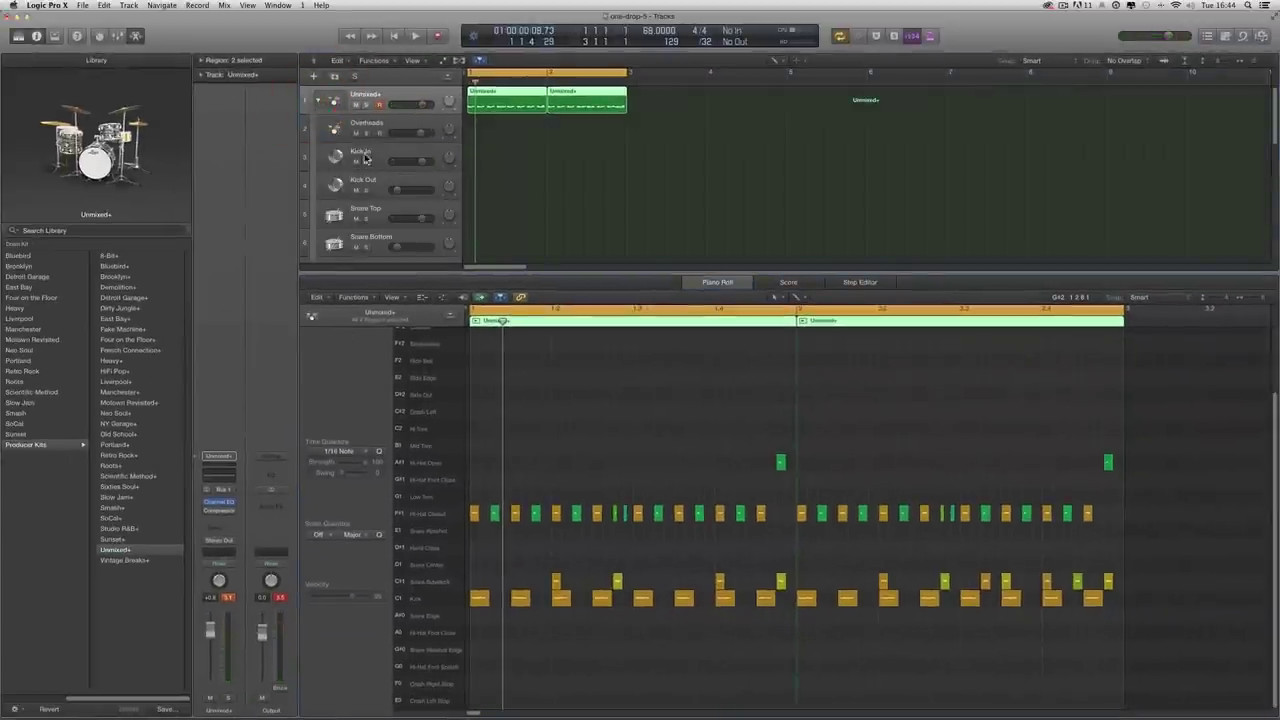
left_click(366, 210)
left_click(219, 487)
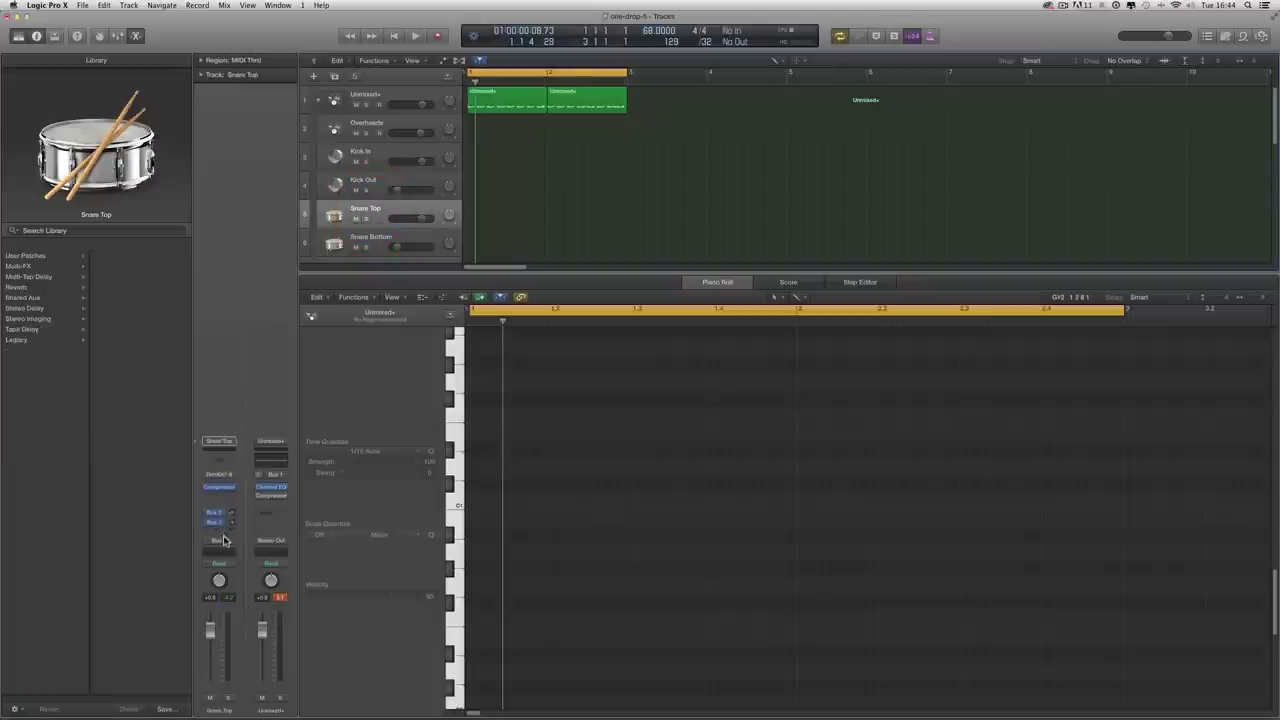
left_click(234, 525)
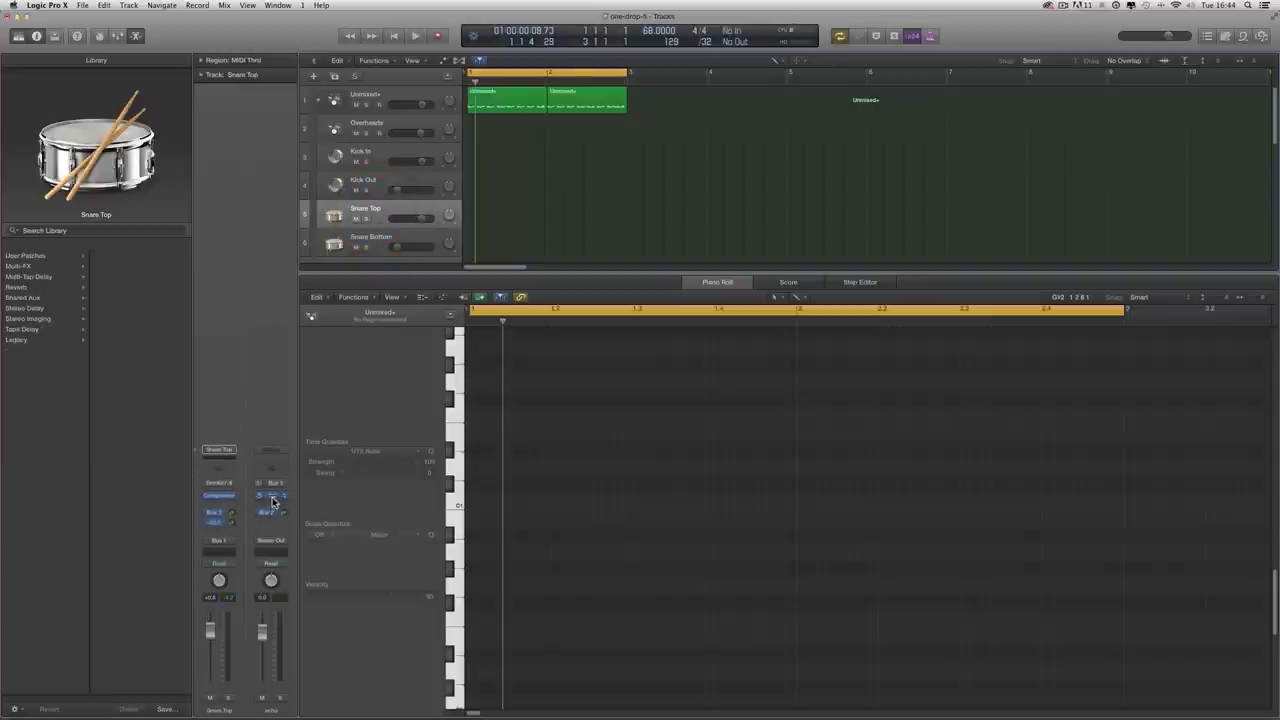
left_click(273, 497)
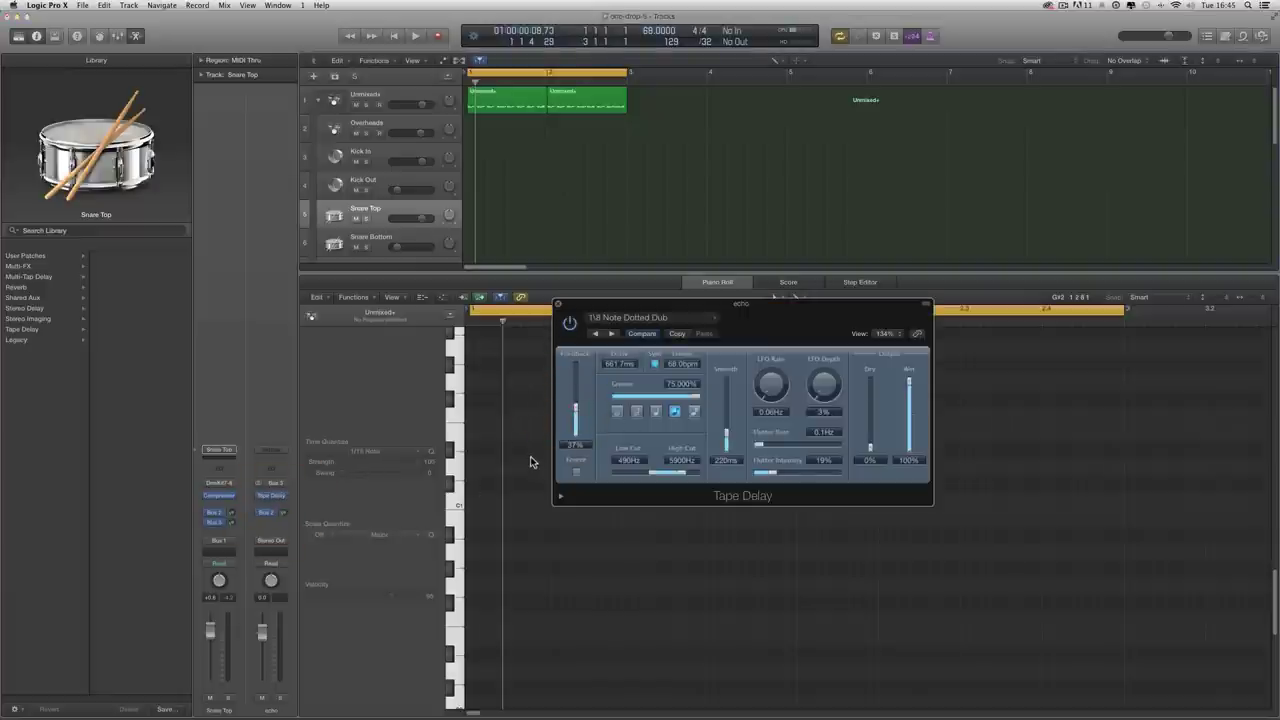
left_click(559, 304)
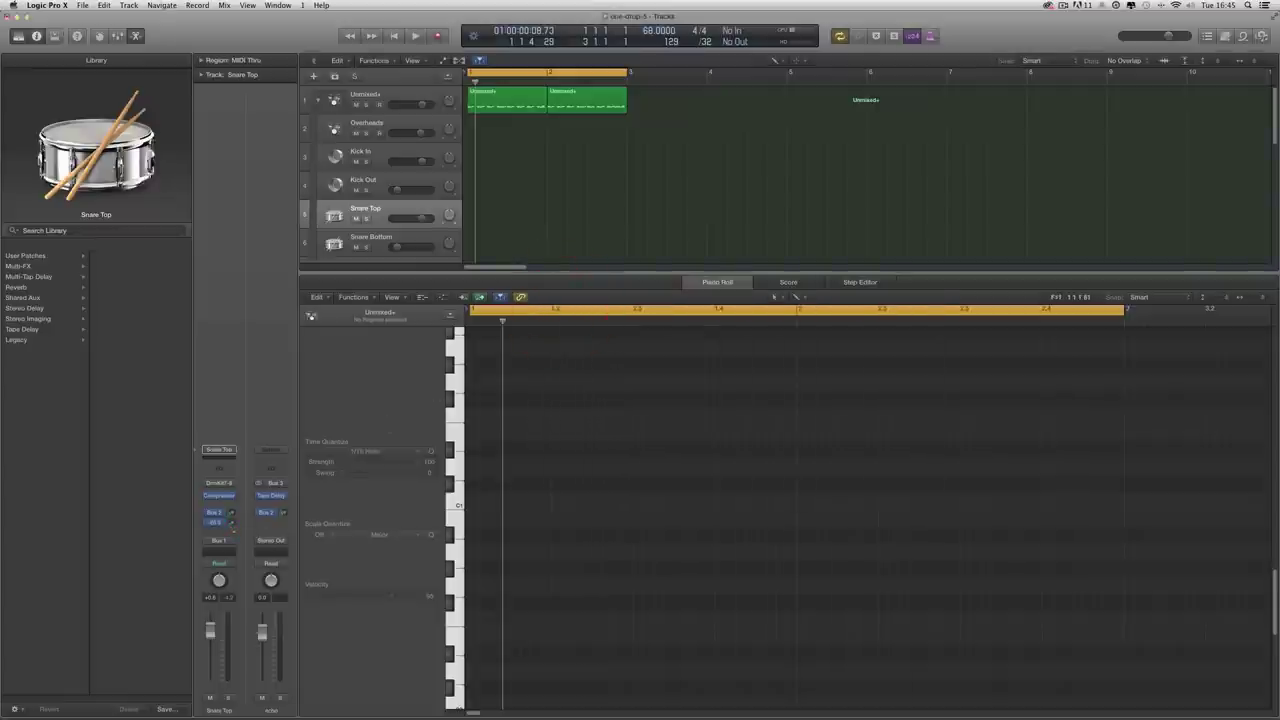
Play the loop while adjusting the Snare Top's send level to the echo bus, finishing by turning it down.
left_click(233, 530)
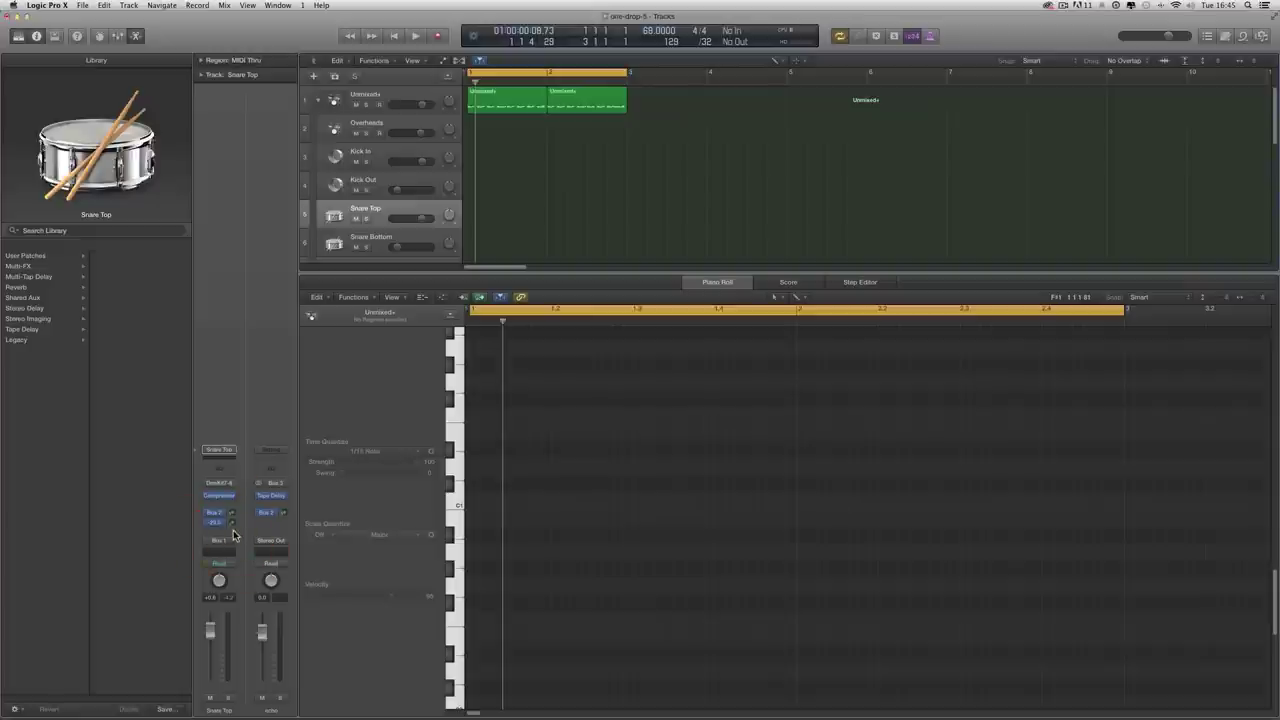
key("space")
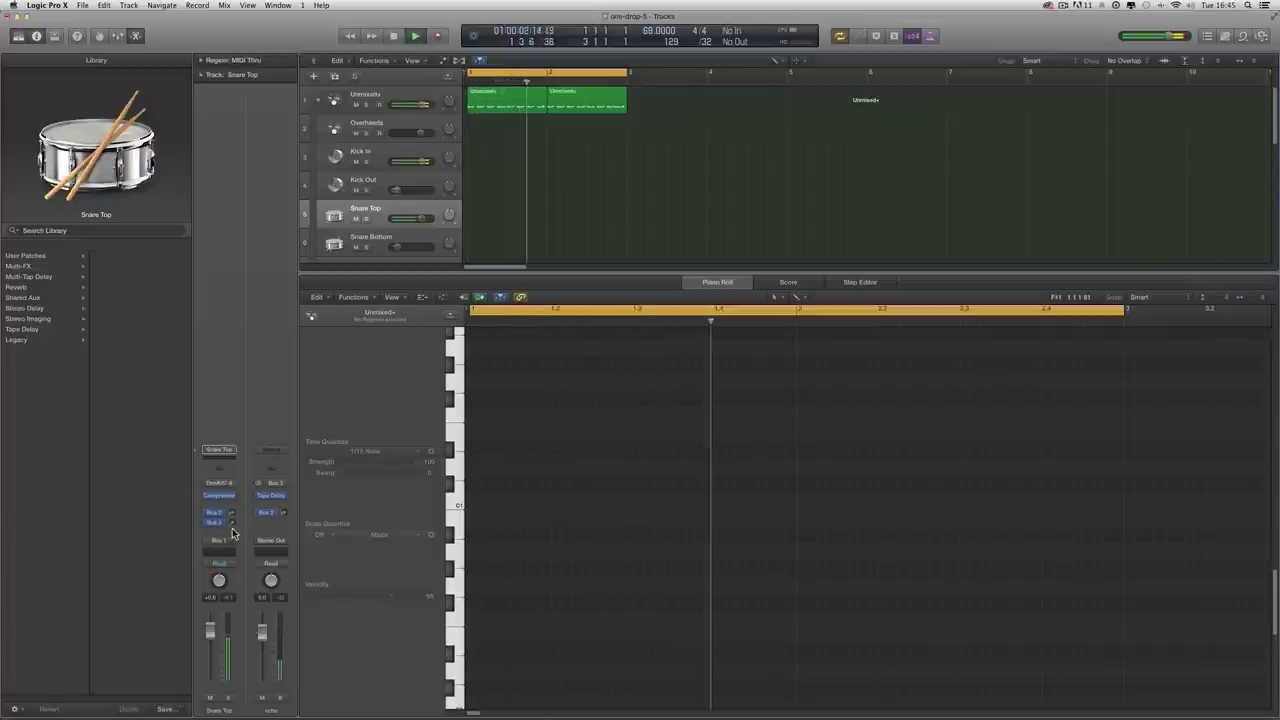
left_click(231, 517)
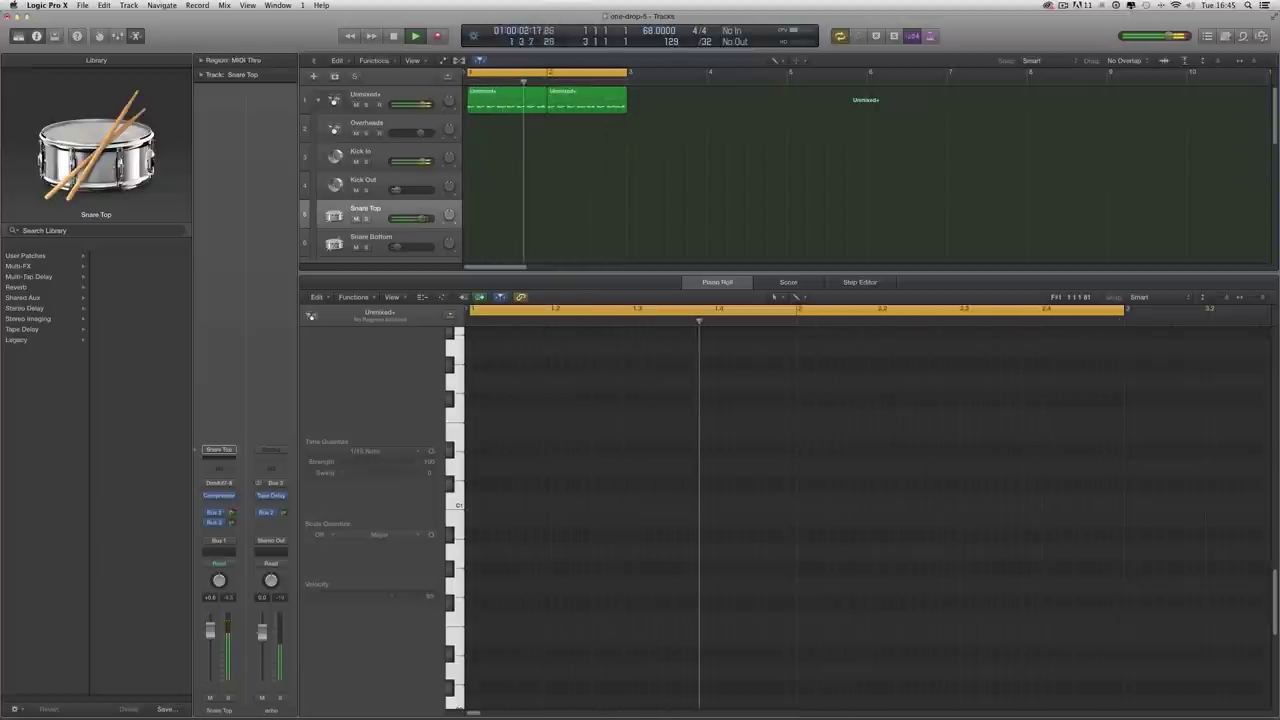
left_click(231, 518)
left_click_drag(231, 525, 235, 541)
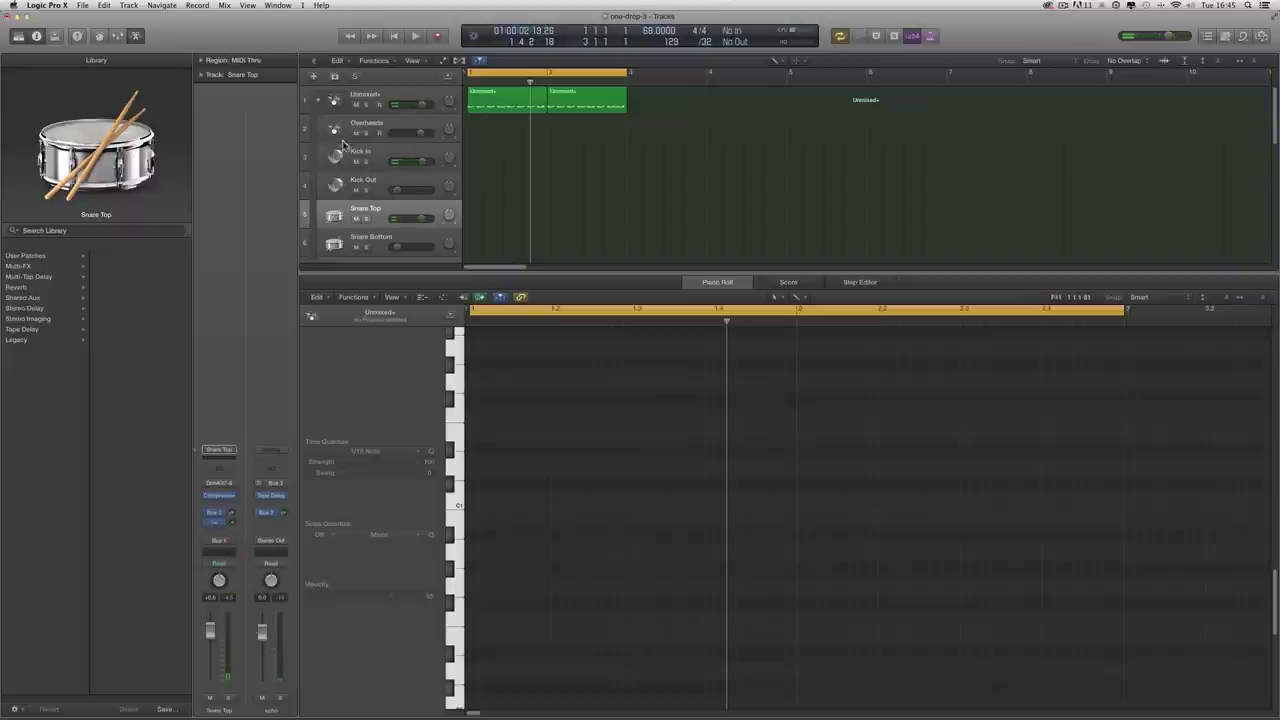
Collapse the Unmixed+ drum stack and create an empty one-bar region at bar 1 on the Subby Bass track.
left_click(318, 105)
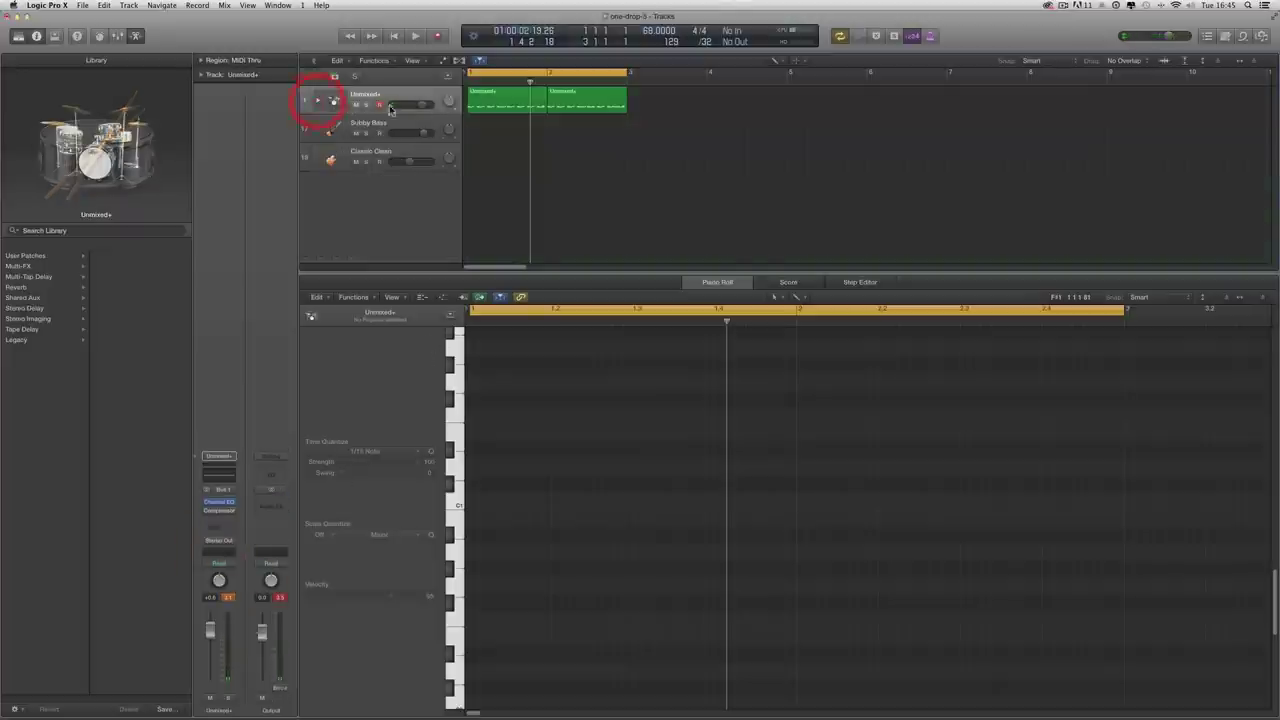
left_click(480, 134)
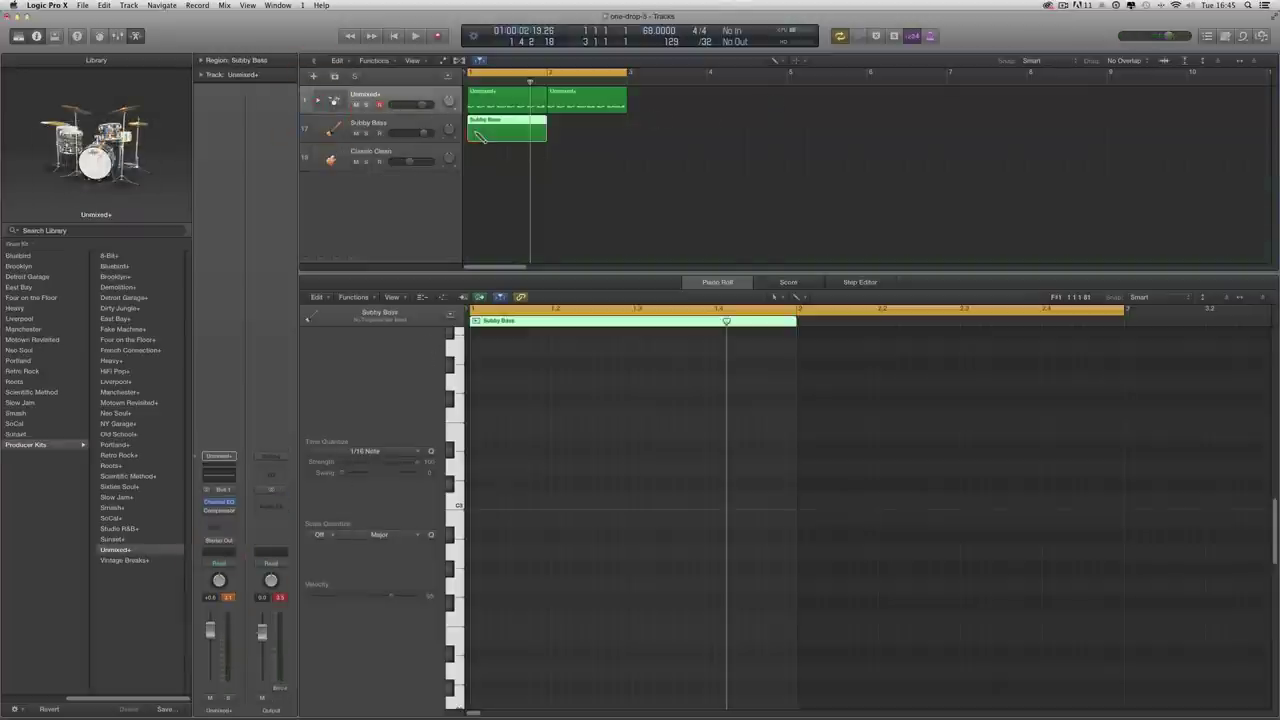
Audition A1 and draw an A1 note about 0 0 3 24 long at the start of the Subby Bass region.
left_click(1270, 300)
scroll(1015, 361, "left", 5)
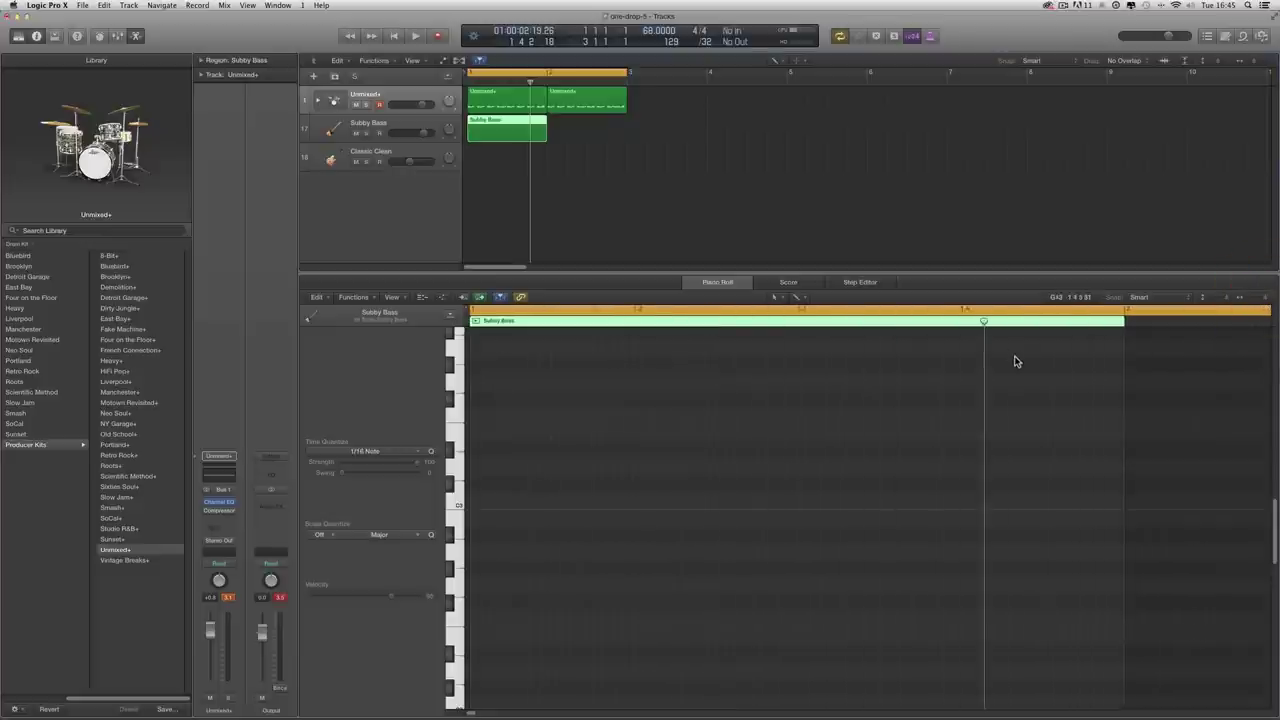
left_click(775, 297)
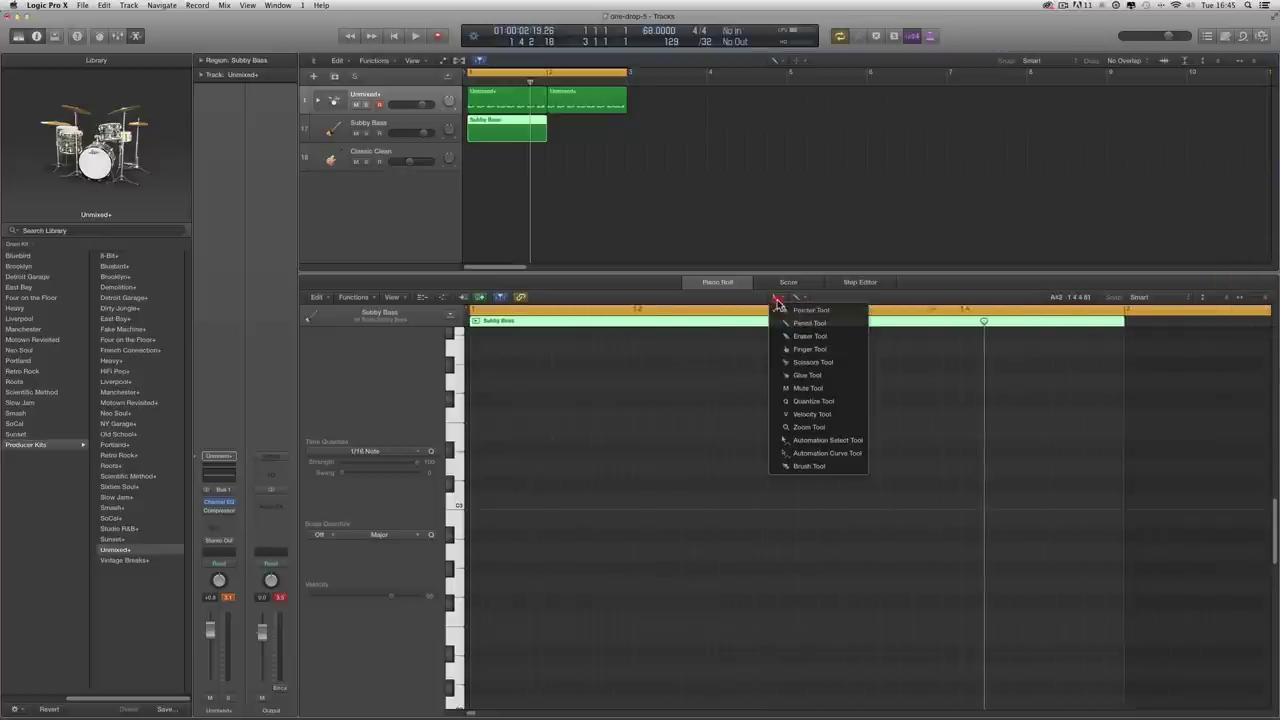
left_click(778, 320)
scroll(622, 531, "down", 5)
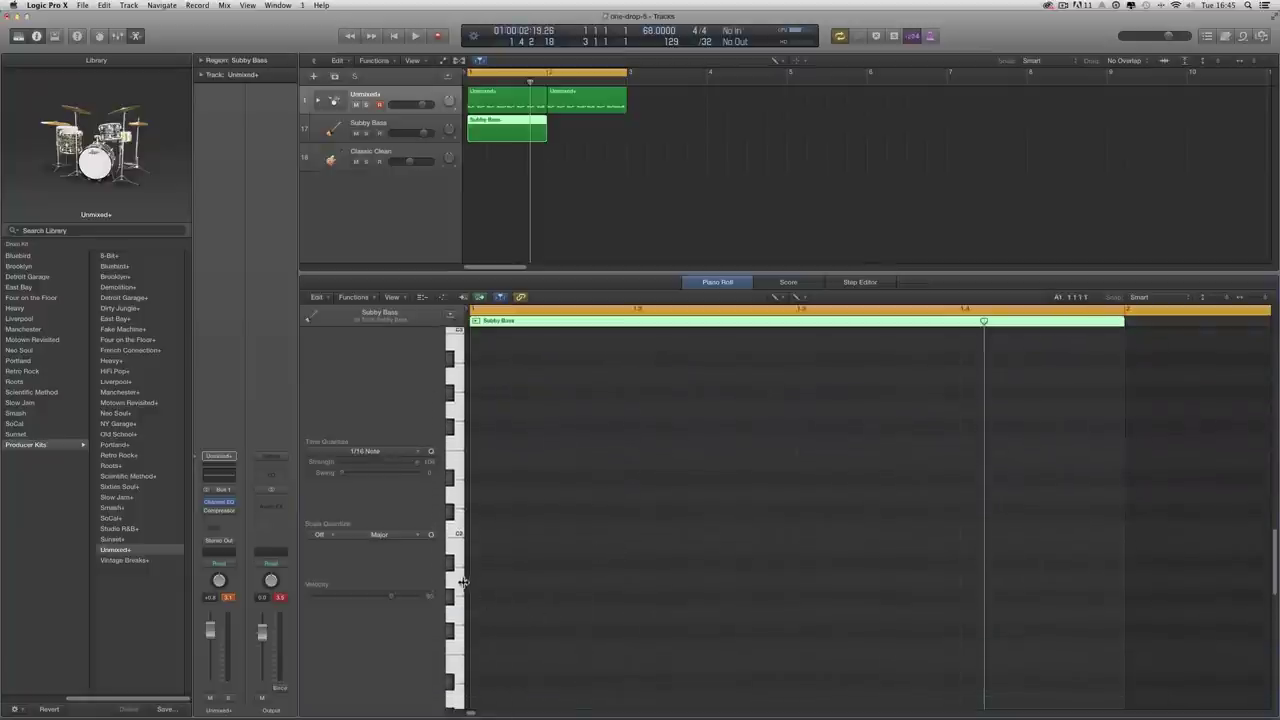
left_click(455, 580)
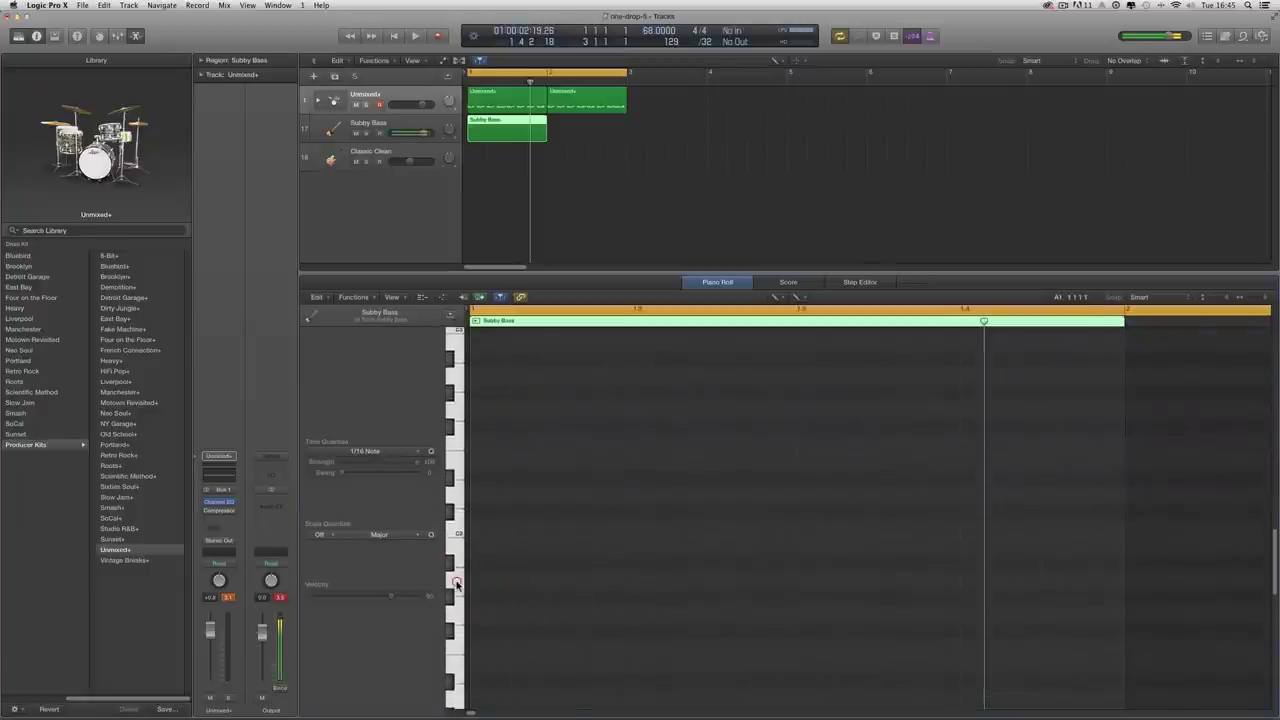
left_click_drag(483, 585, 531, 582)
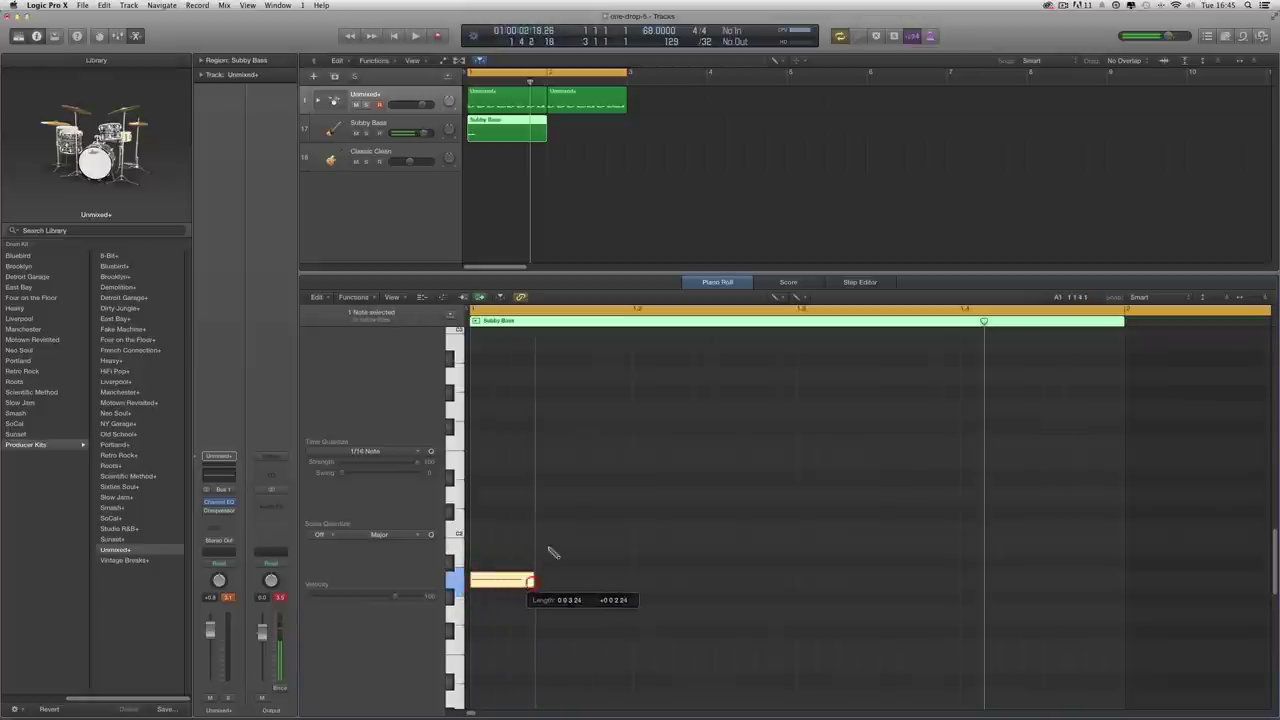
Set the division to /16, add A1 notes halfway through beat 1, on beat 2 and halfway through beat 2, and play.
left_click(706, 44)
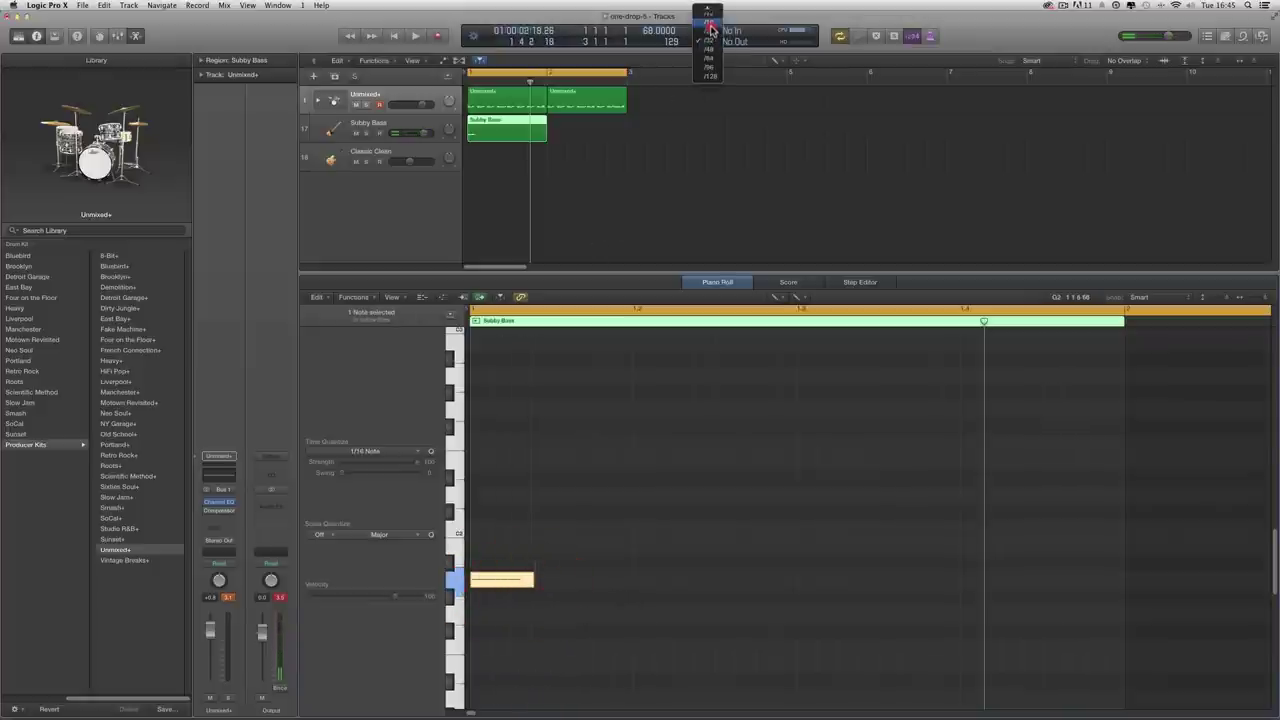
left_click(711, 30)
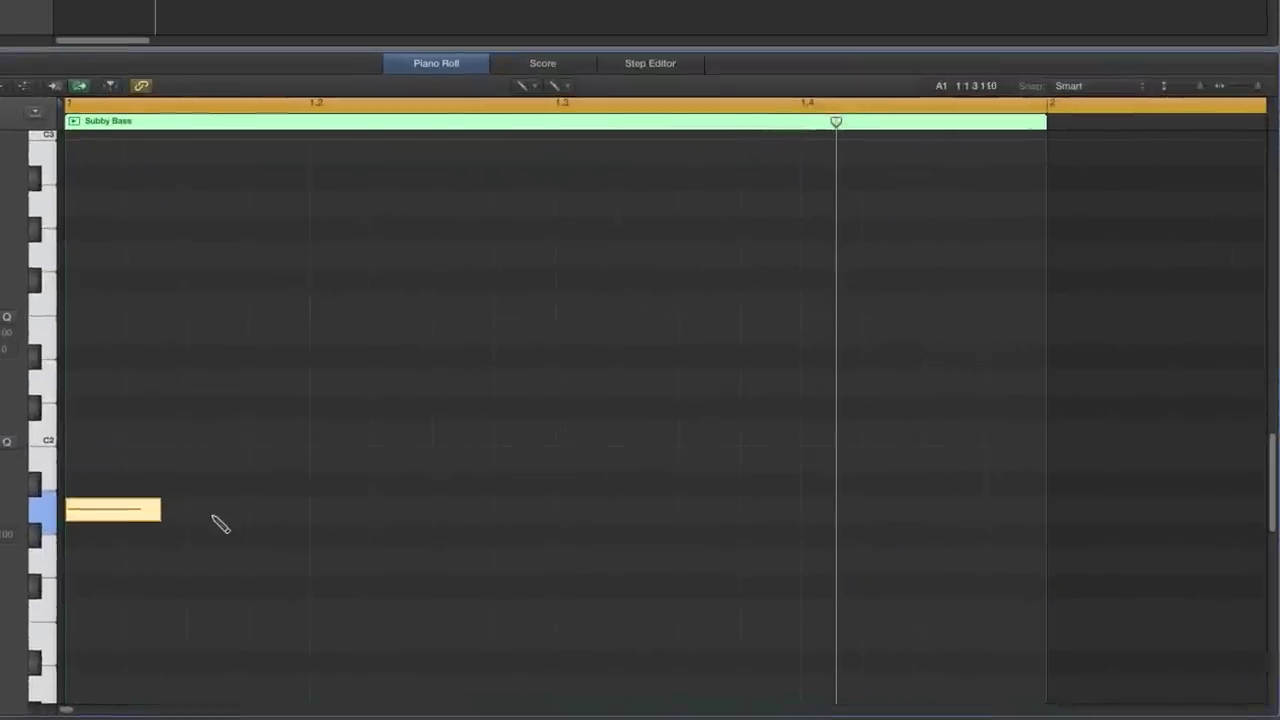
left_click(214, 510)
left_click(322, 510)
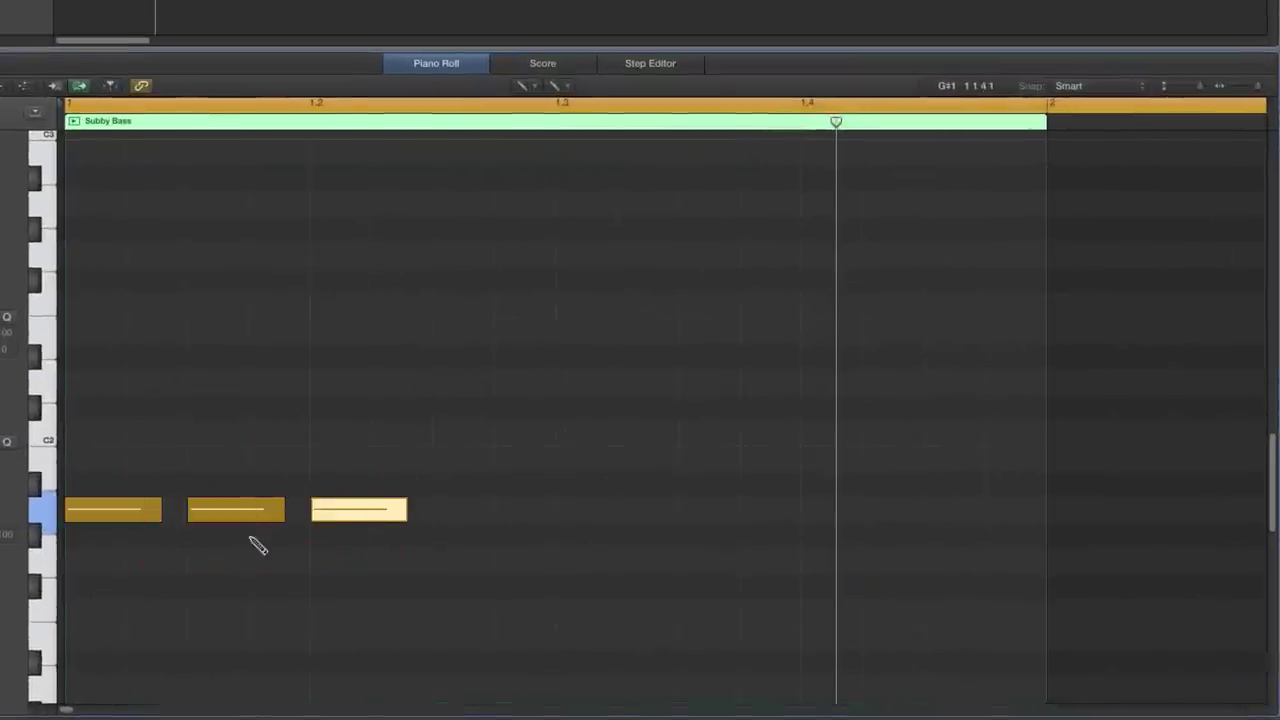
left_click(466, 510)
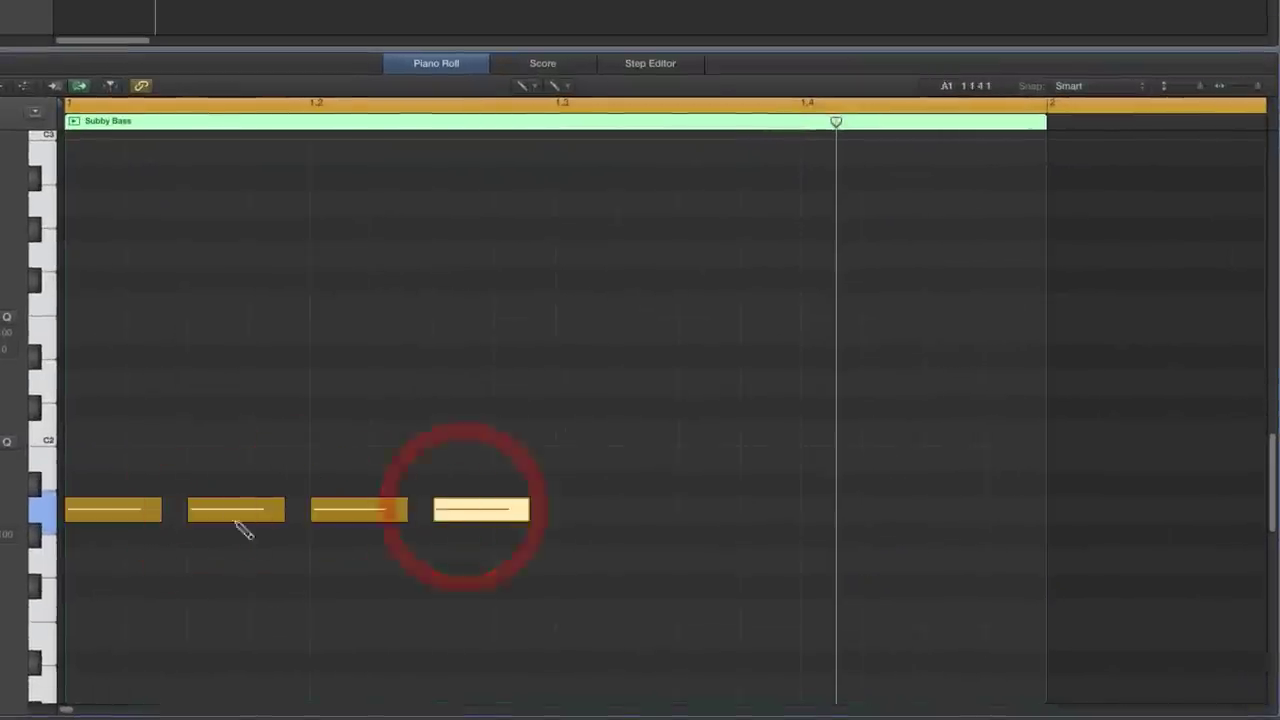
key("space")
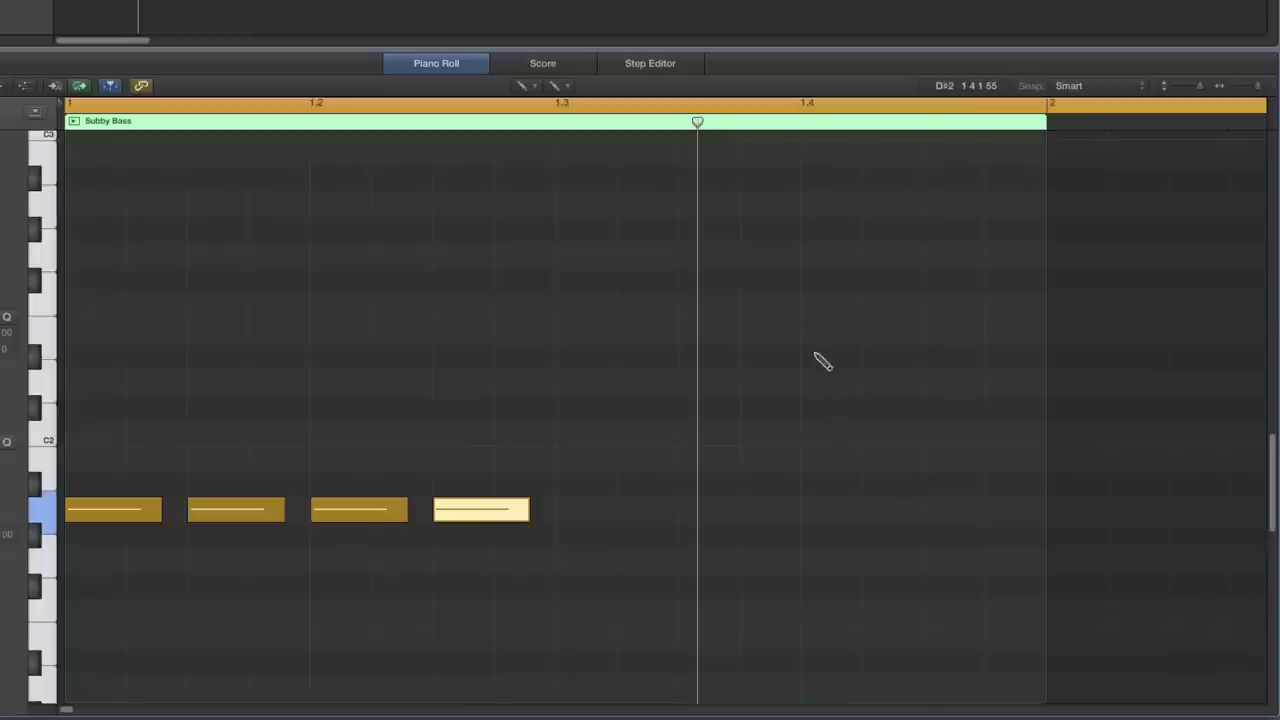
Add an E2 note on beat 4, play, and add short E2 notes on the last two sixteenths of beat 3.
left_click_drag(822, 360, 818, 336)
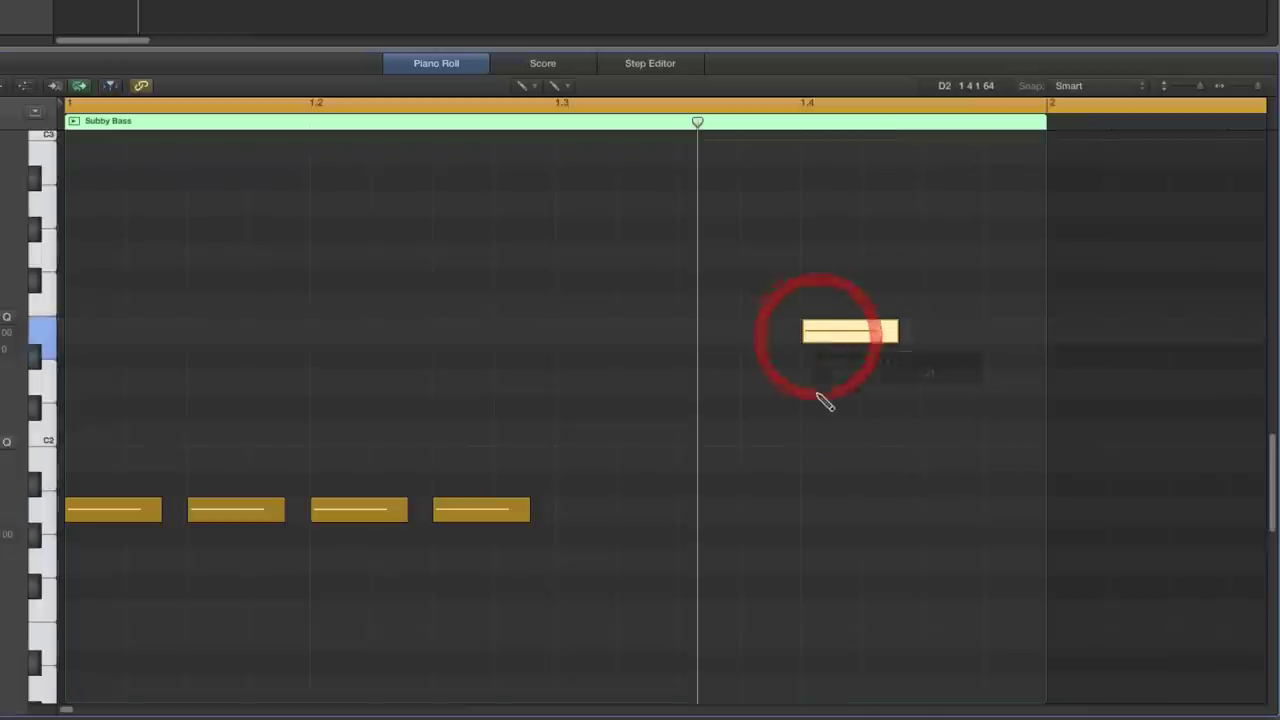
key("space")
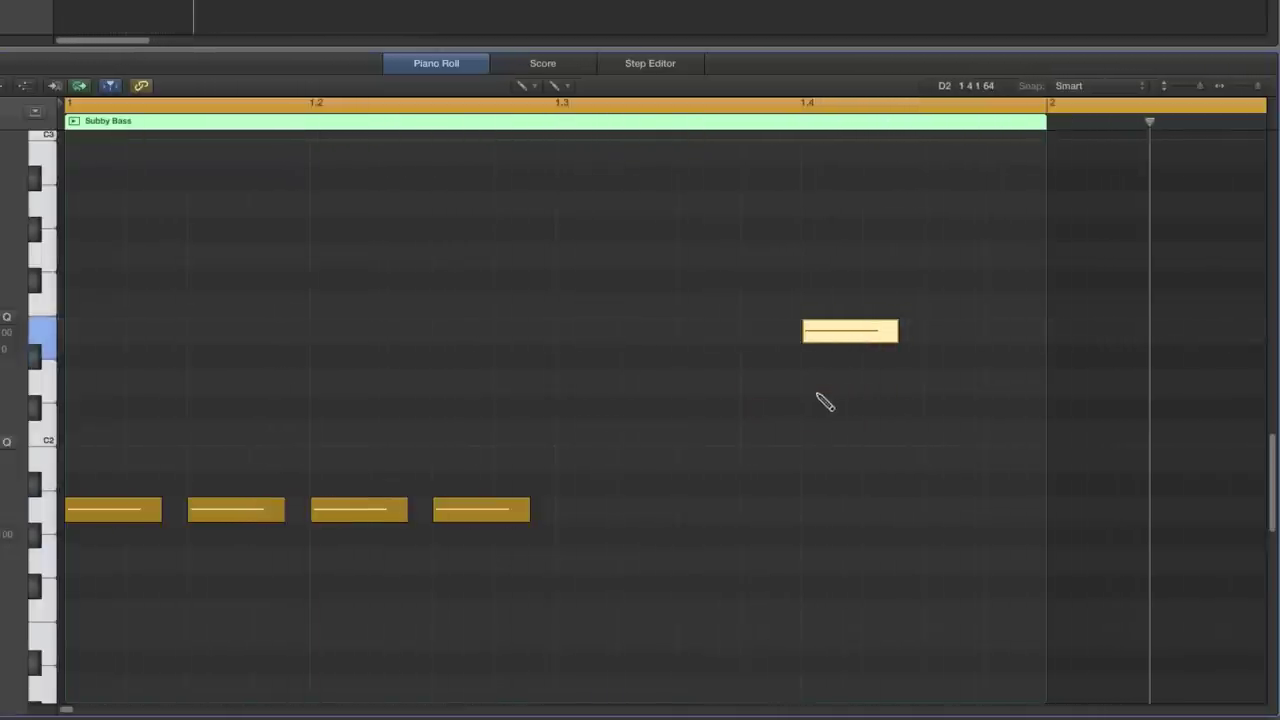
mouse_move(700, 333)
left_mouse_down()
mouse_move(763, 331)
mouse_move(706, 335)
left_mouse_up()
left_click(755, 332)
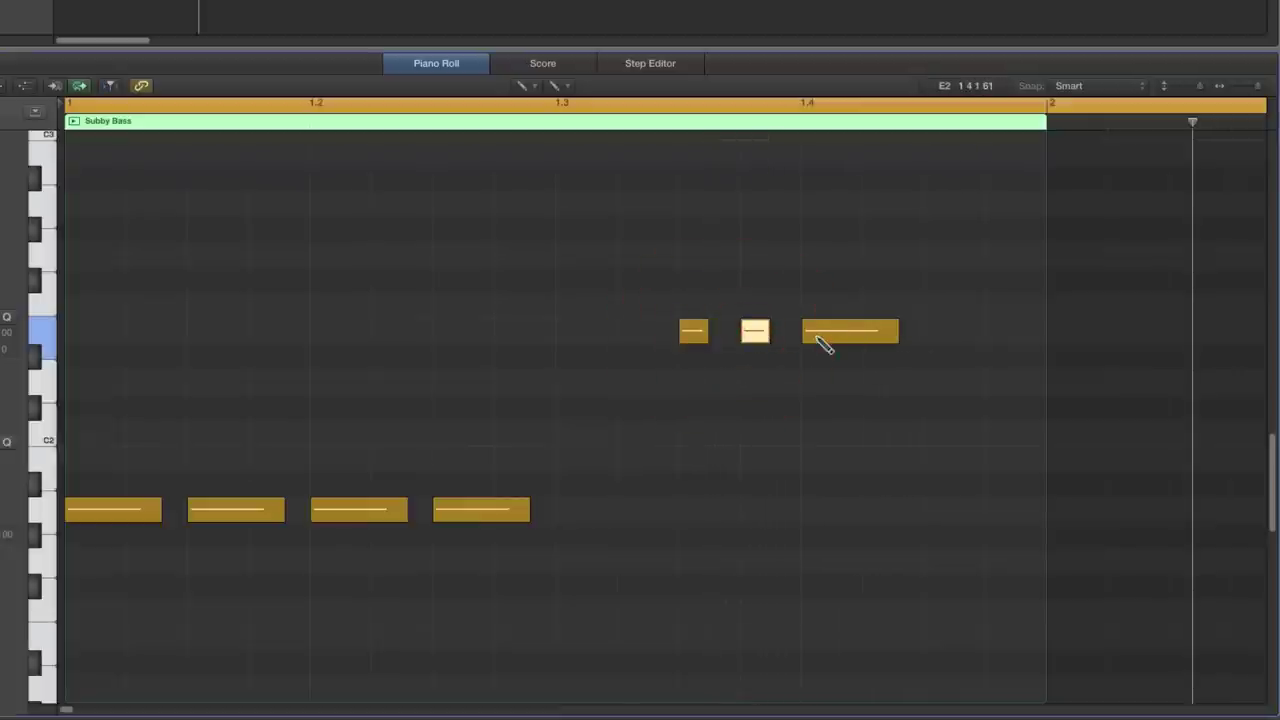
Lower the beat 4 note to D2 and shorten it, add an E2 note halfway through beat 4, and play.
mouse_move(813, 333)
left_mouse_down()
mouse_move(814, 376)
mouse_move(887, 380)
mouse_move(857, 380)
mouse_move(876, 383)
left_mouse_up()
left_click(929, 331)
left_click_drag(978, 338, 997, 336)
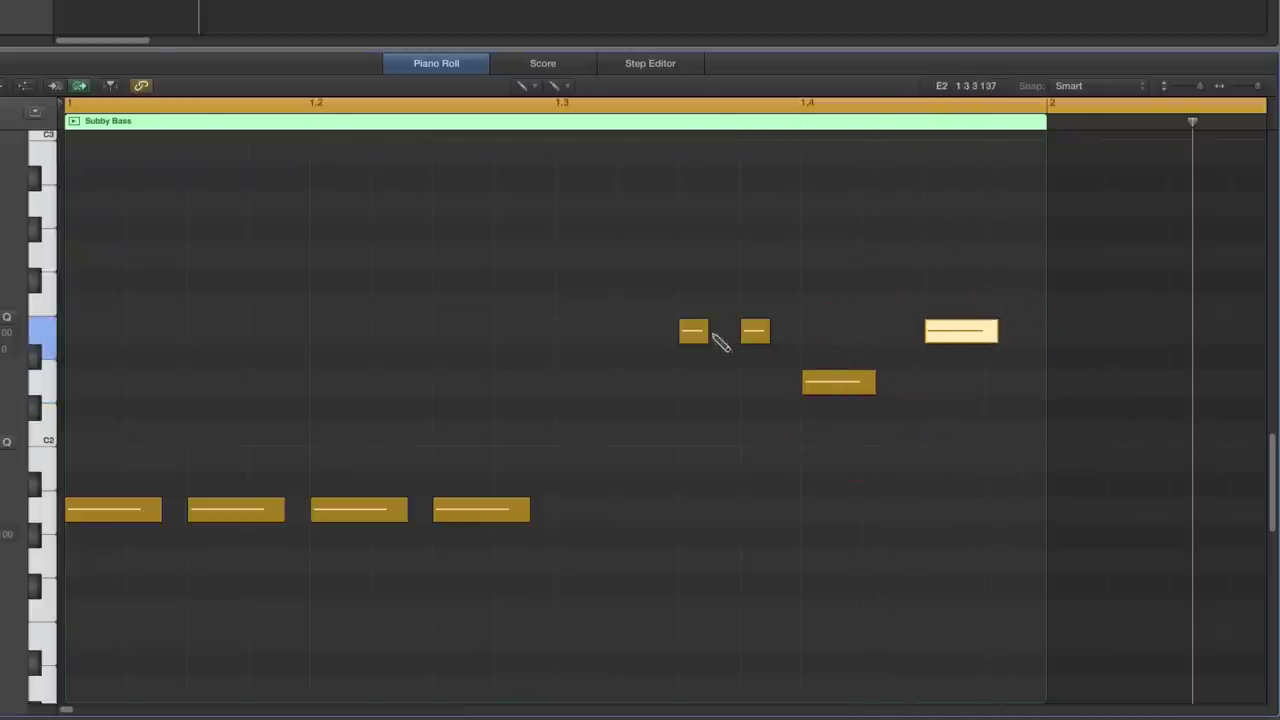
left_click_drag(877, 387, 882, 384)
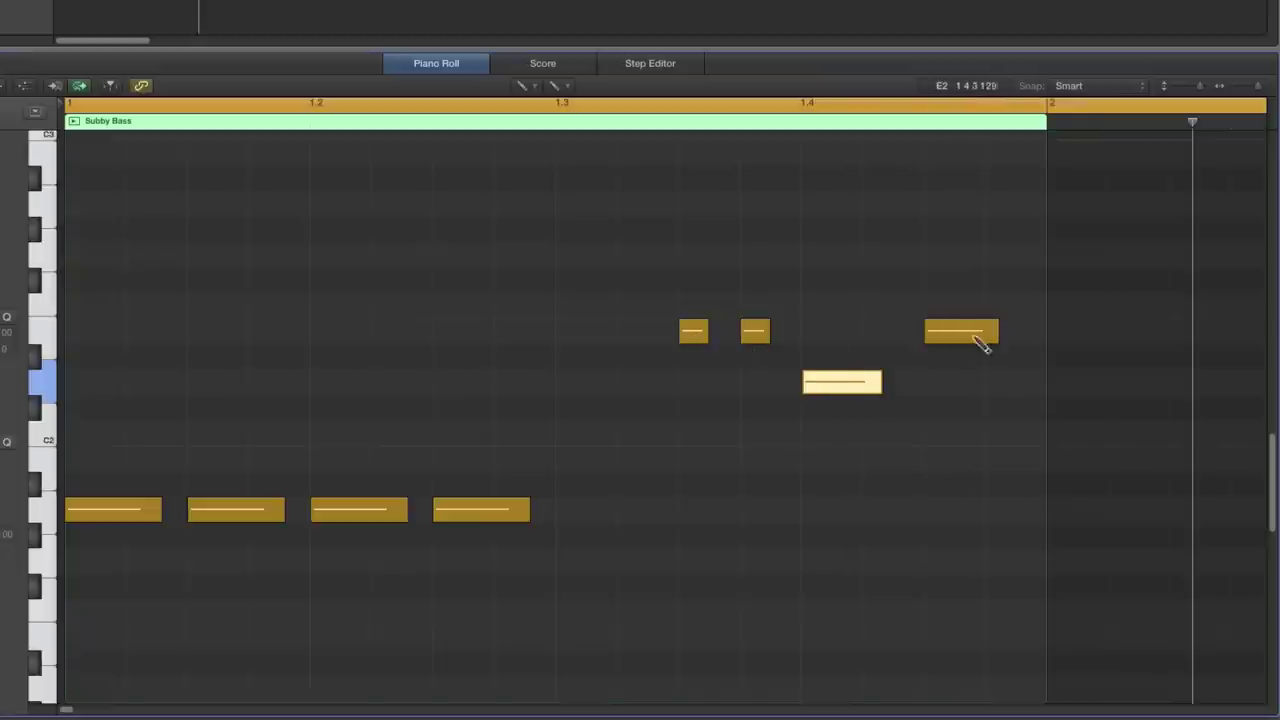
key("space")
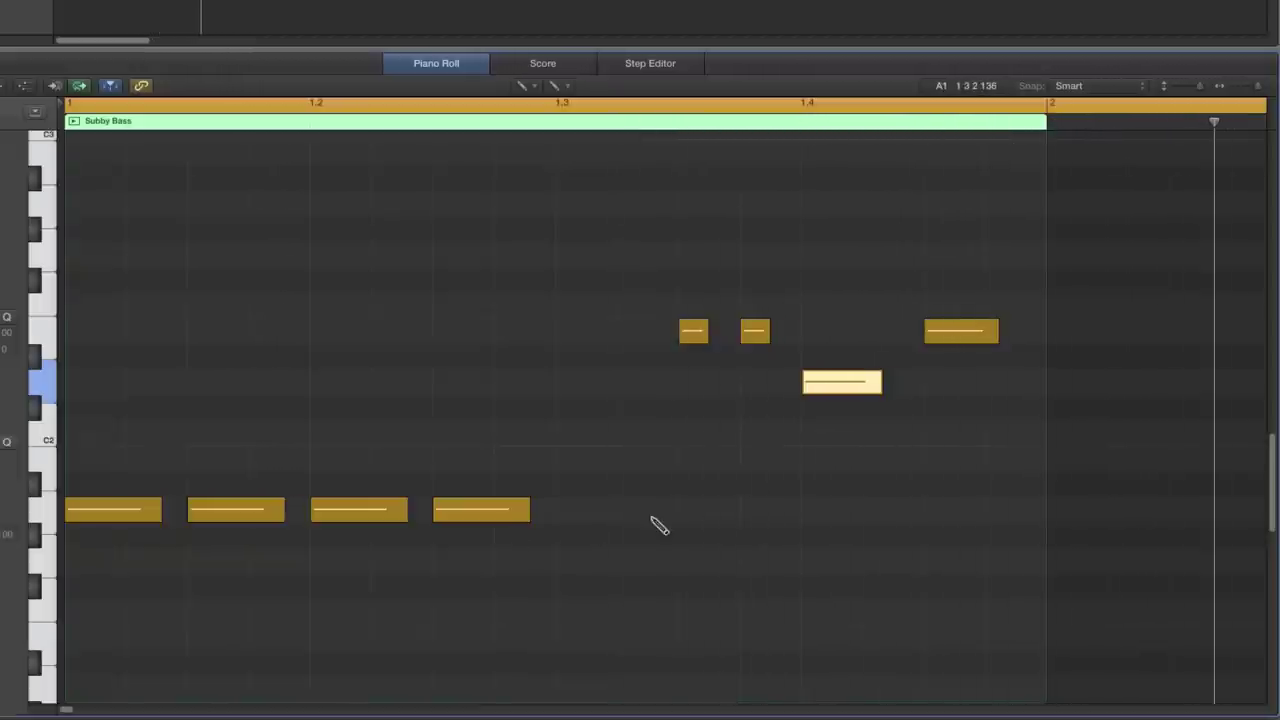
Limit the playback cycle to bar 1 and delete the A1 note halfway through beat 2.
key("c")
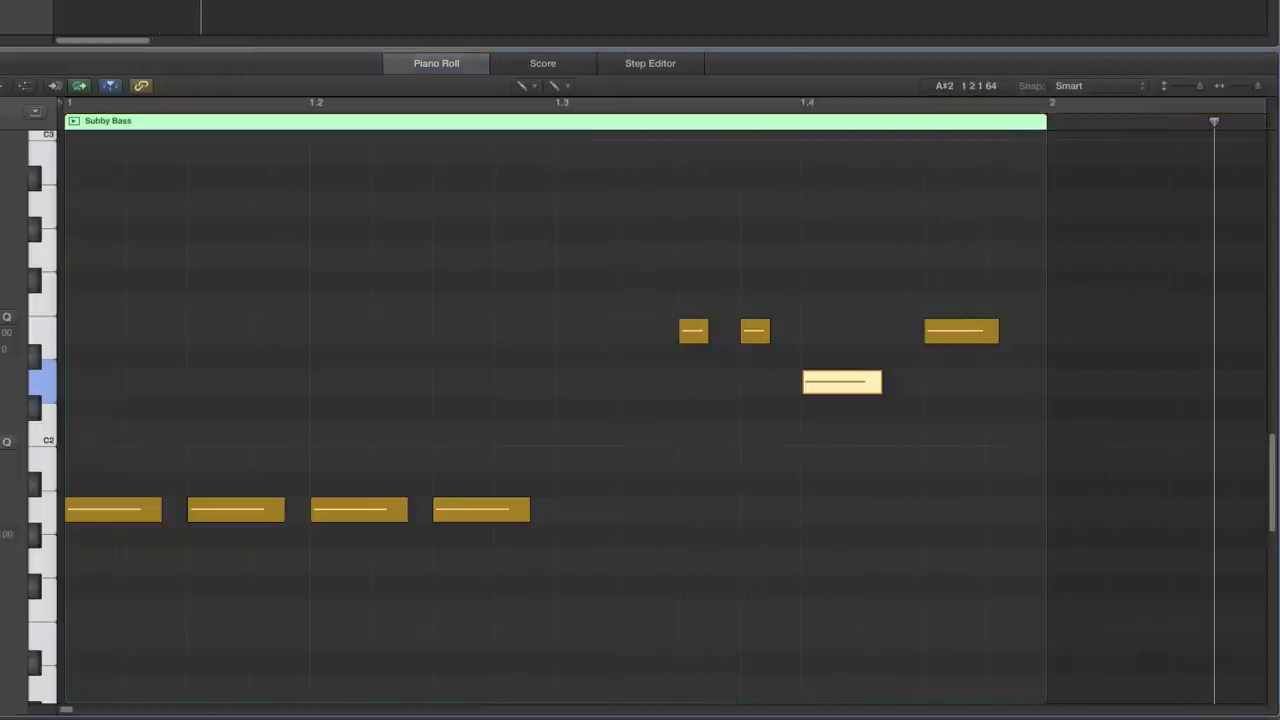
key("c")
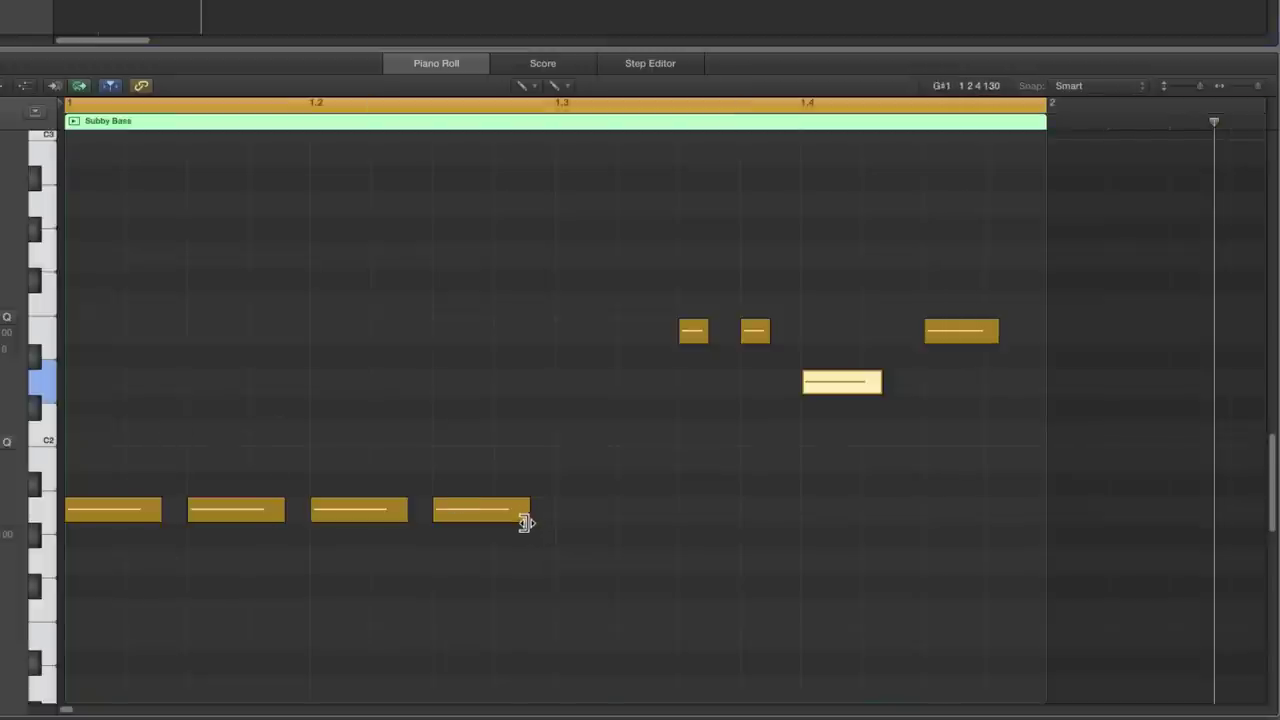
key("space")
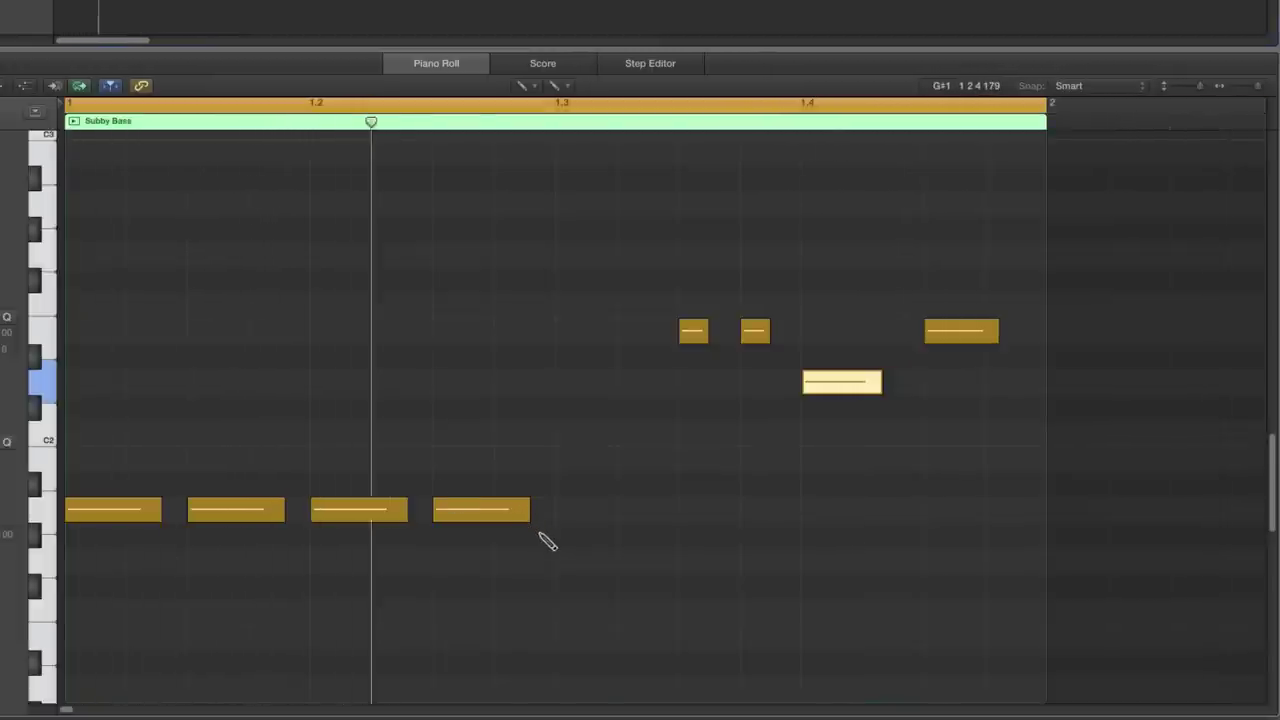
left_click(514, 511)
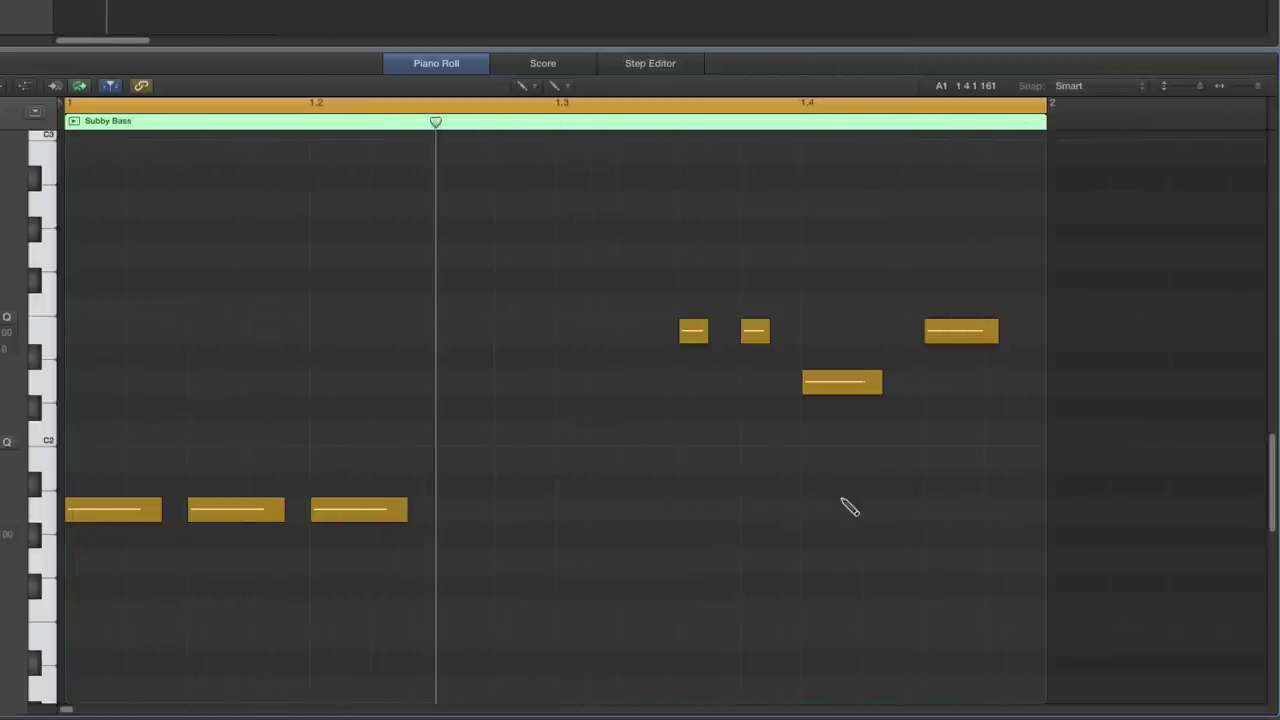
Rework beat 1 into short A2, E2 and A1 notes on its first, second and fourth sixteenths, and play.
left_click_drag(122, 512, 96, 211)
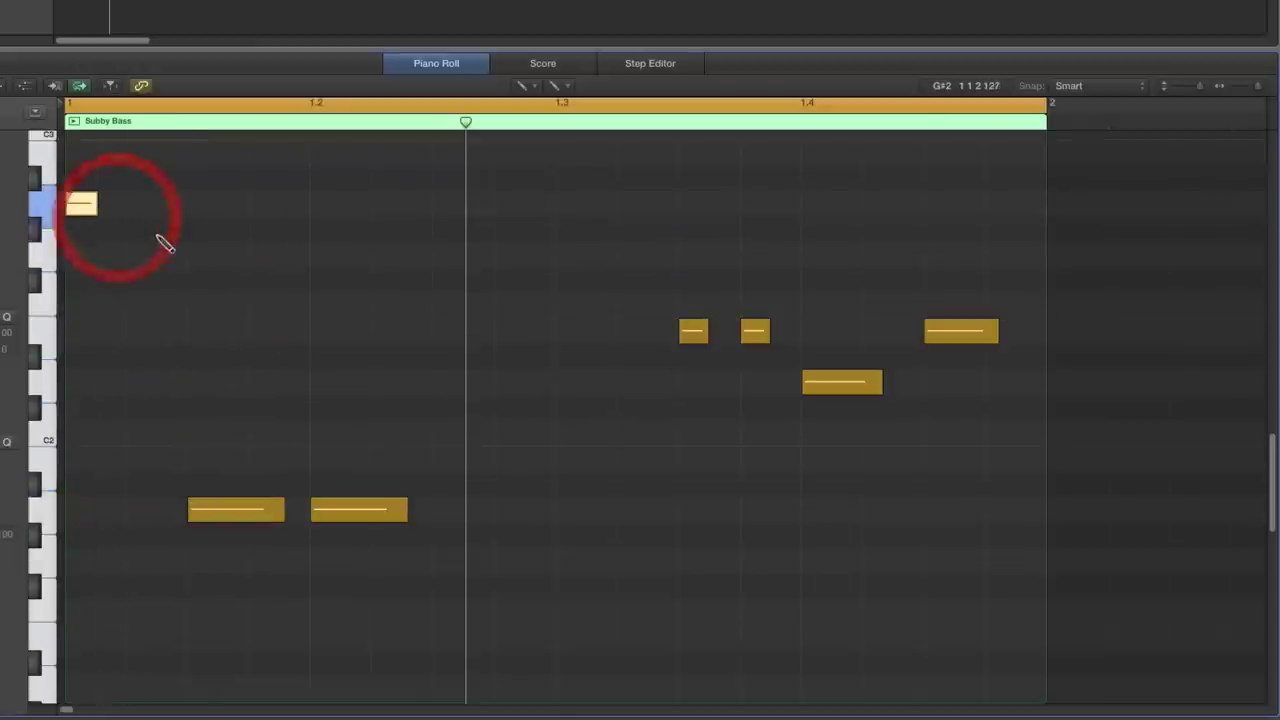
left_click_drag(140, 299, 142, 332)
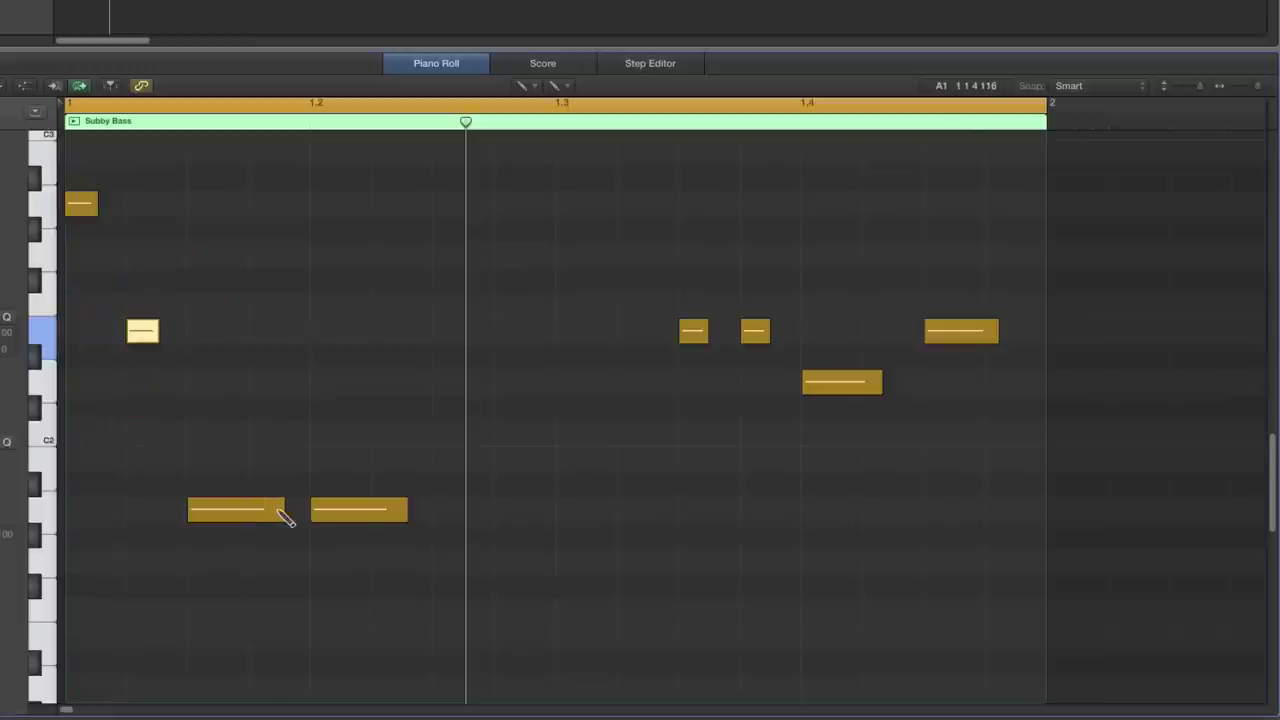
mouse_move(285, 517)
left_mouse_down()
mouse_move(210, 518)
mouse_move(271, 516)
left_mouse_up()
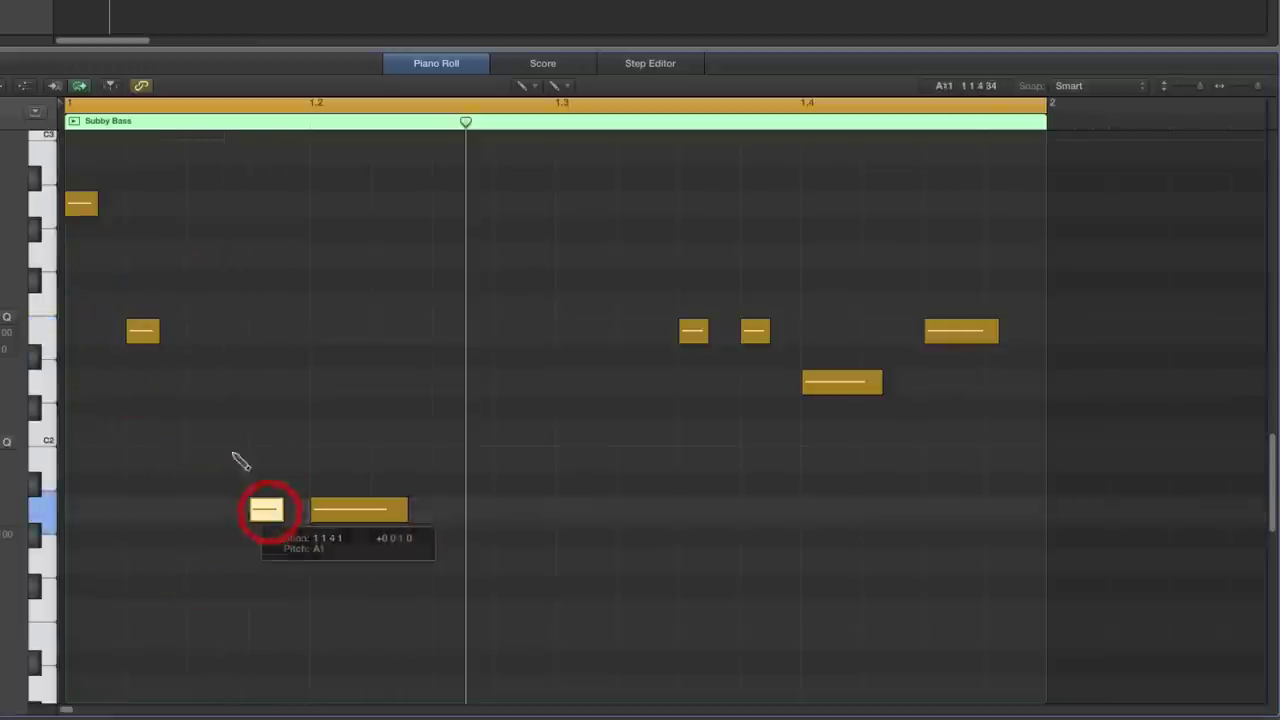
key("space")
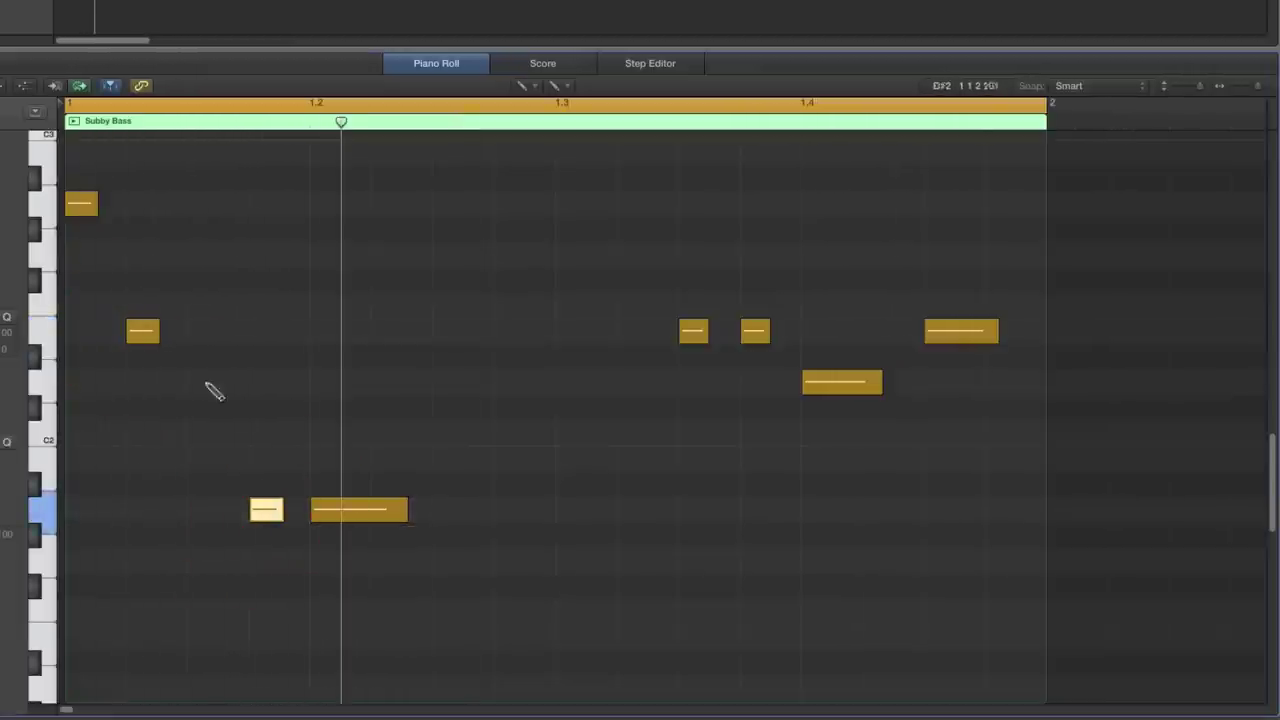
Raise the short A1 note at the end of beat 1 to C2 and shorten beat 1's A2, E2 and C2 notes.
left_click_drag(264, 510, 268, 438)
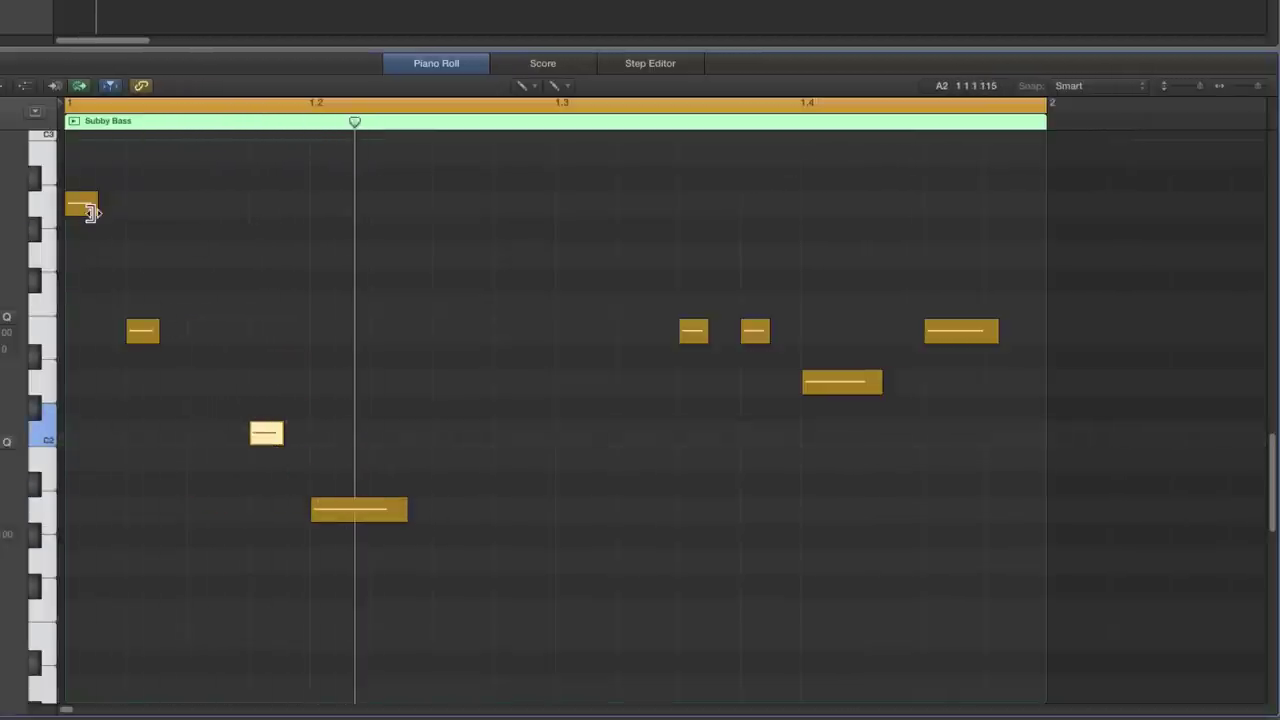
left_click_drag(90, 212, 89, 214)
left_click_drag(156, 334, 148, 336)
left_click_drag(88, 207, 86, 208)
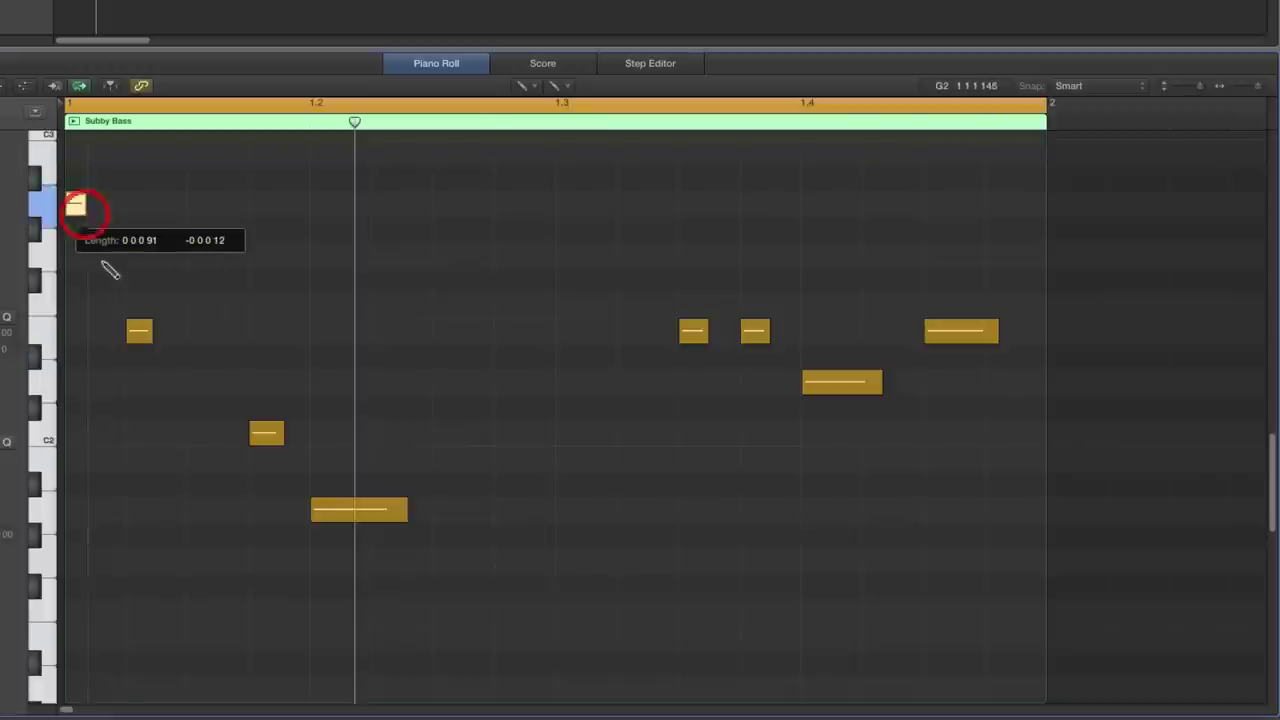
left_click_drag(278, 434, 276, 432)
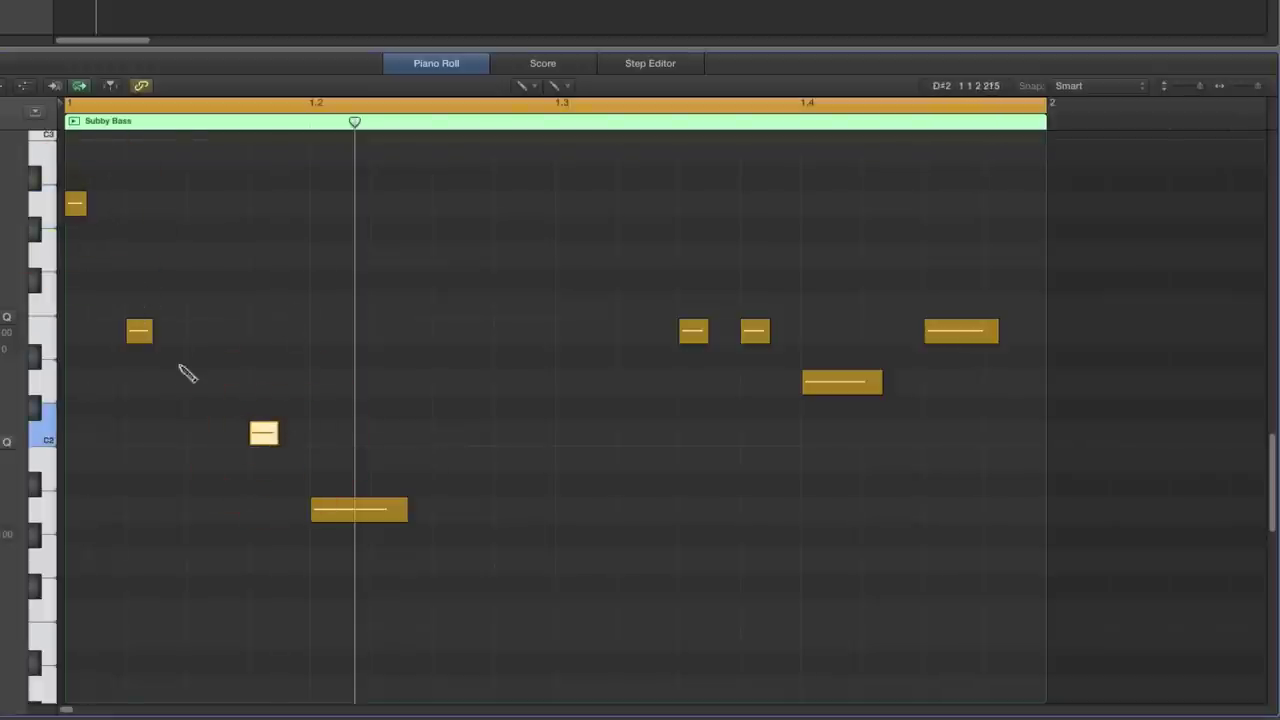
Add another A1 note halfway through beat 2, matching the length of the one on beat 2, and play.
left_click(350, 515)
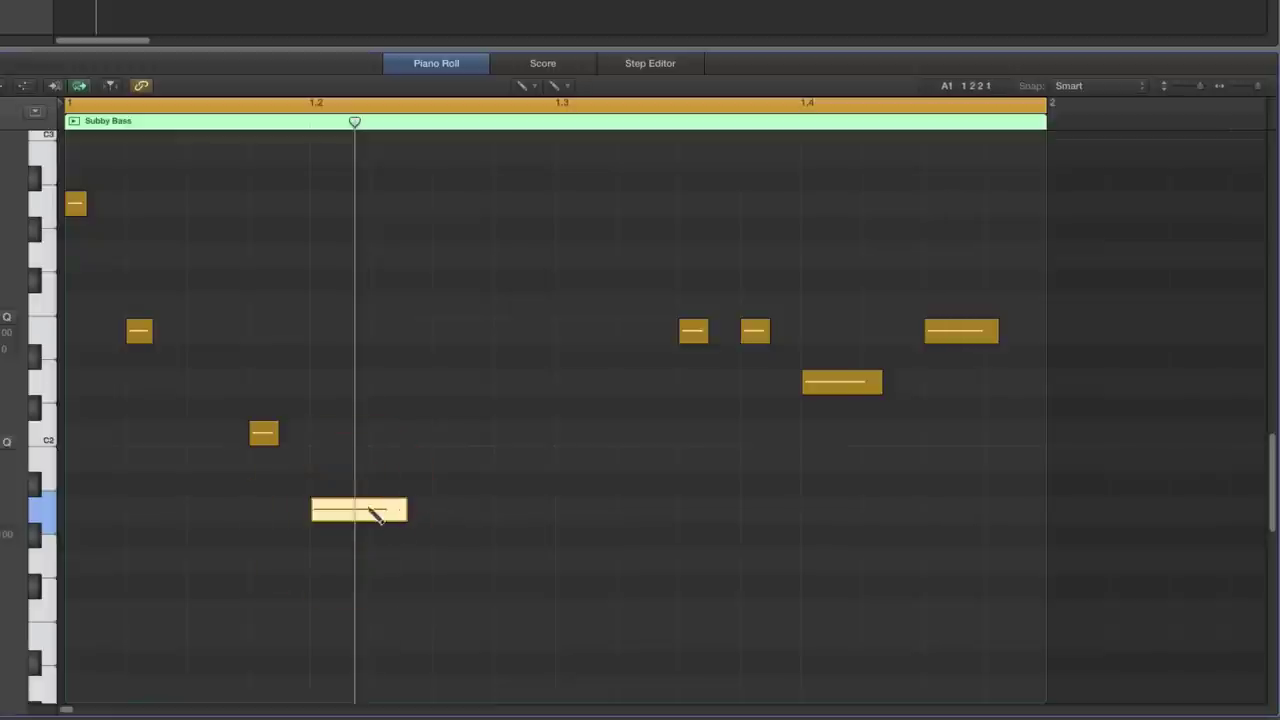
left_click(452, 512)
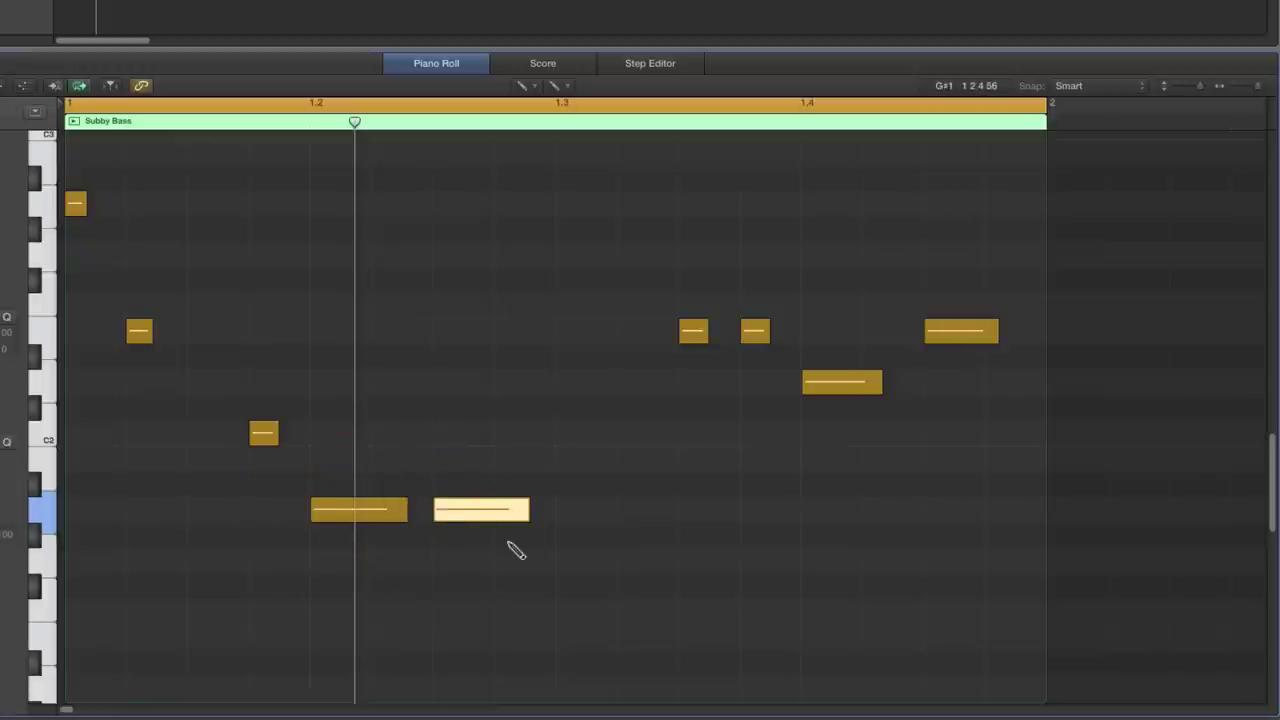
key("space")
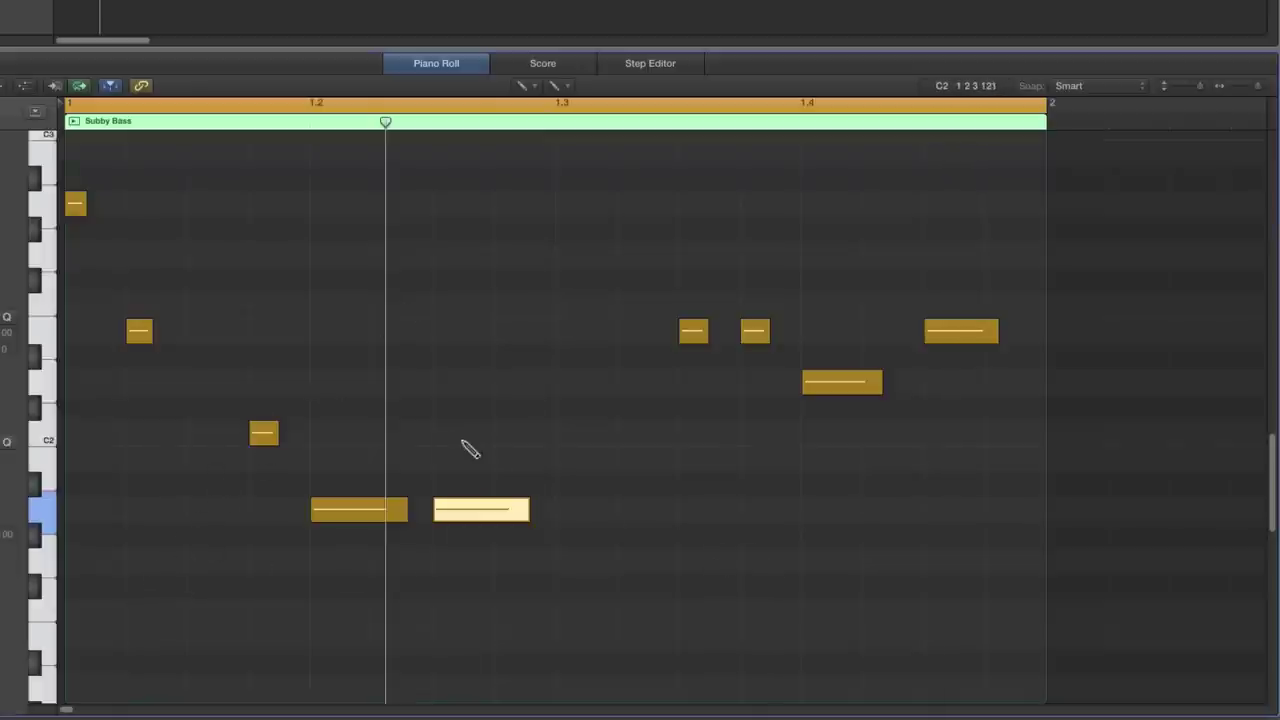
Delete the three short A2, E2 and C2 notes in beat 1.
left_click(516, 90)
left_click(556, 103)
left_click(75, 178)
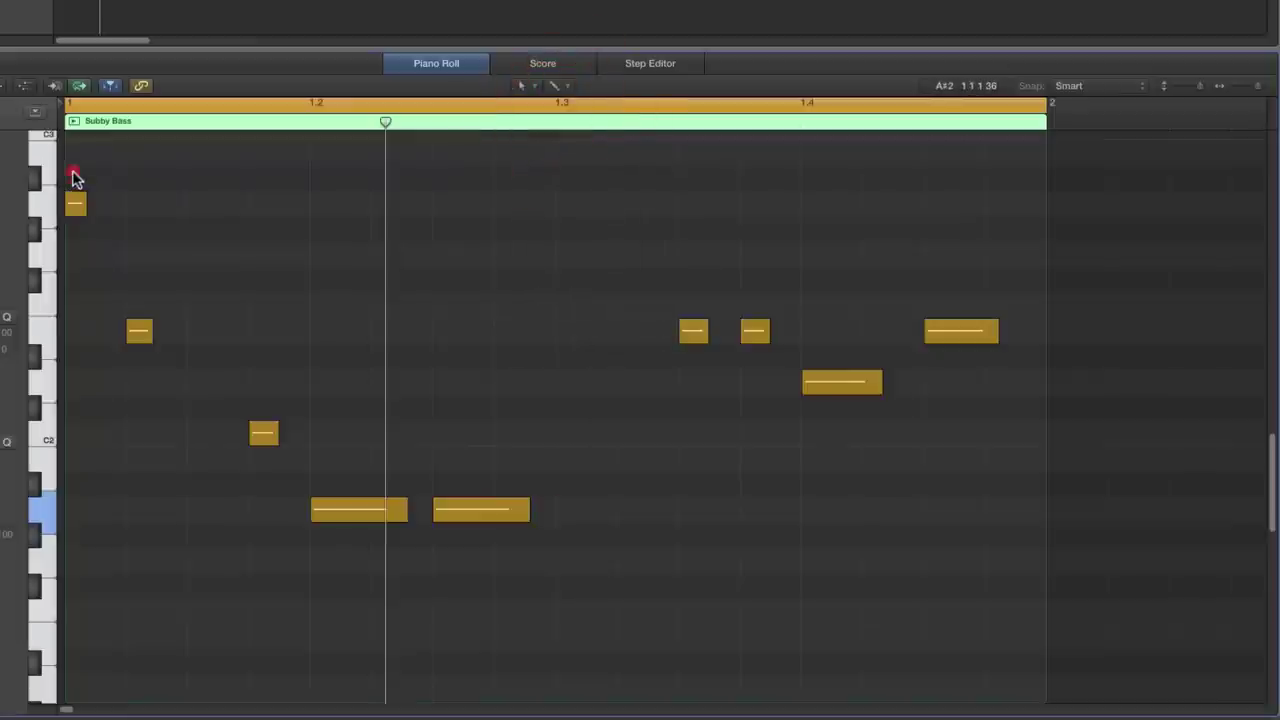
left_click_drag(75, 178, 257, 451)
key("Delete")
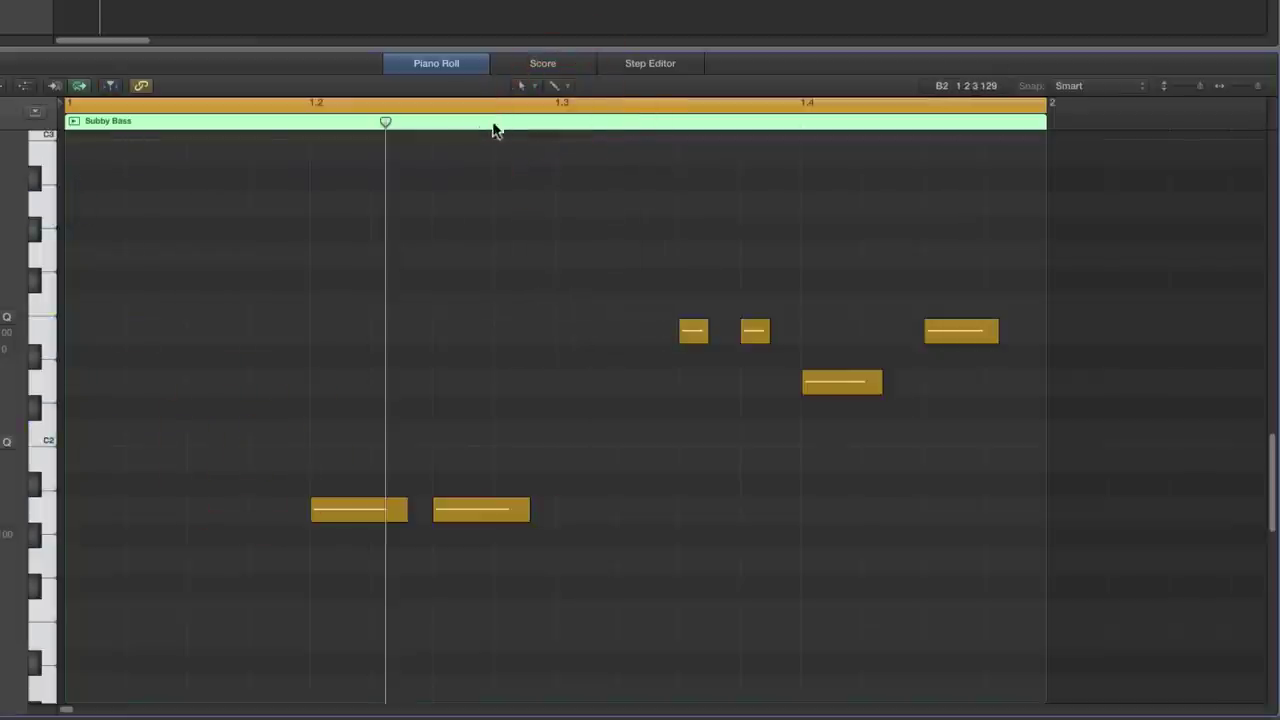
Redraw A1 notes on beat 1 and halfway through it, and delete the A1 note halfway through beat 2.
left_click(521, 86)
left_click(554, 123)
left_click(95, 515)
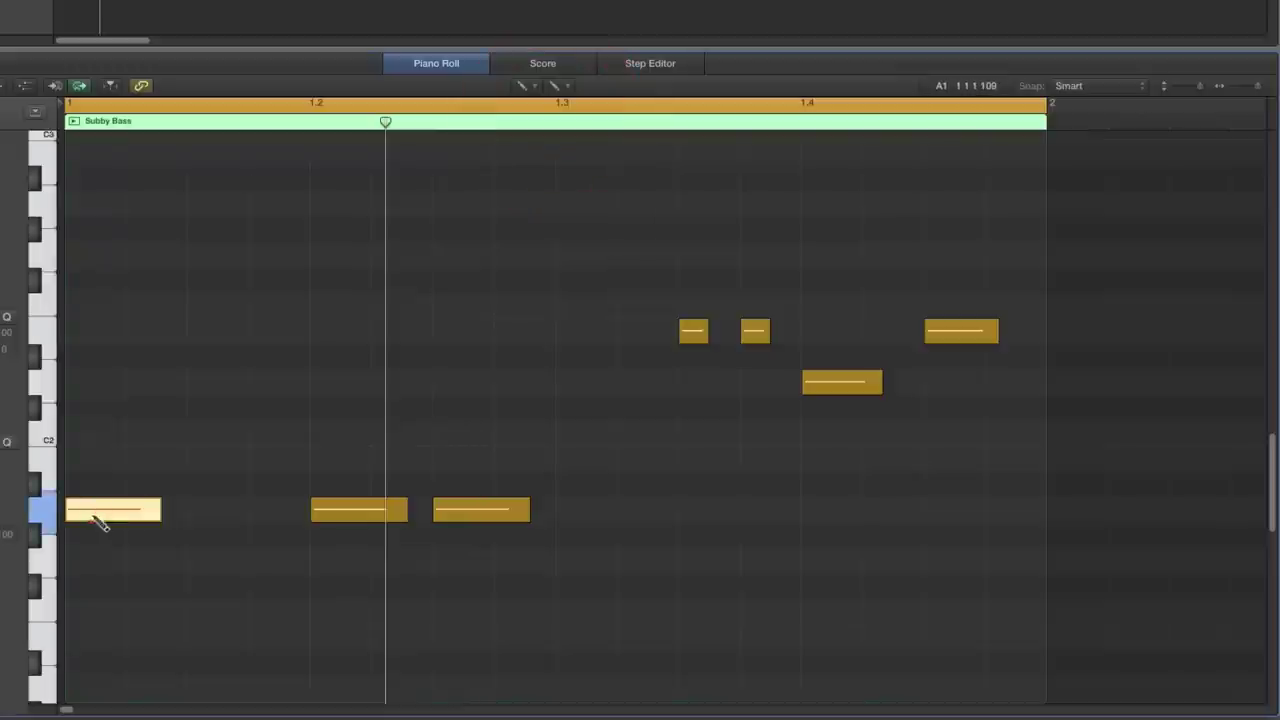
left_click(219, 510)
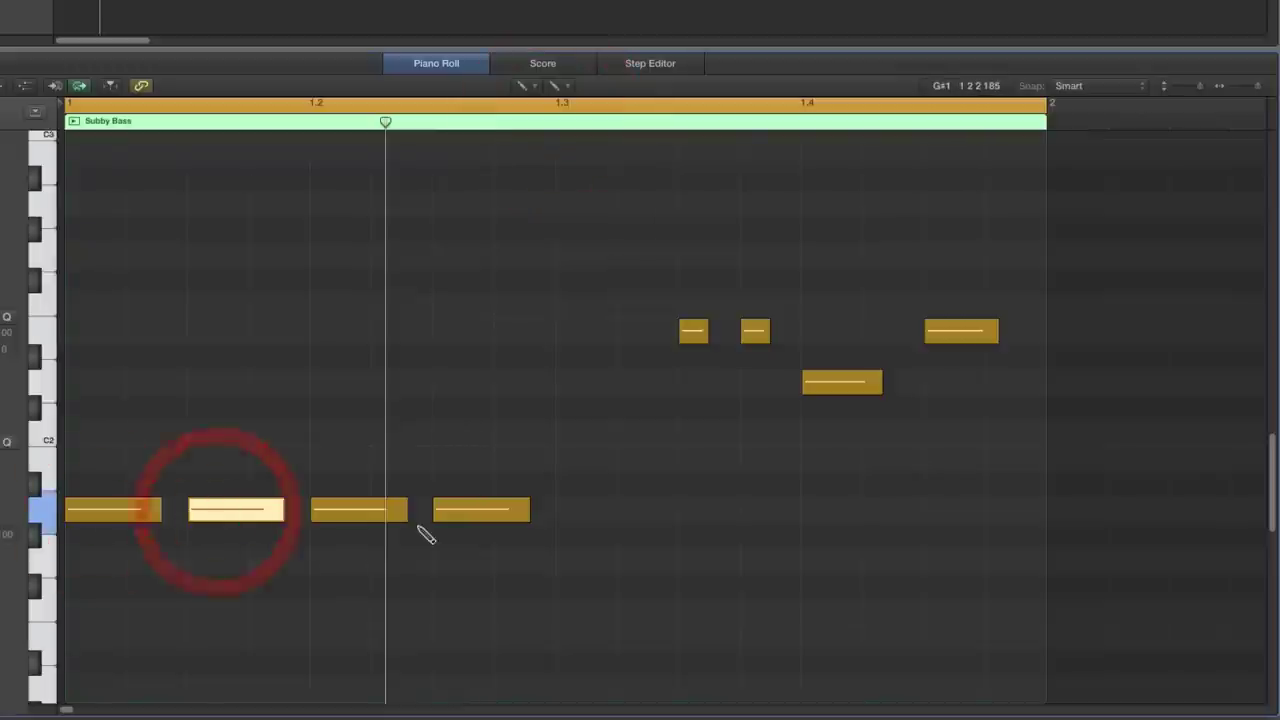
left_click(480, 512)
key("Delete")
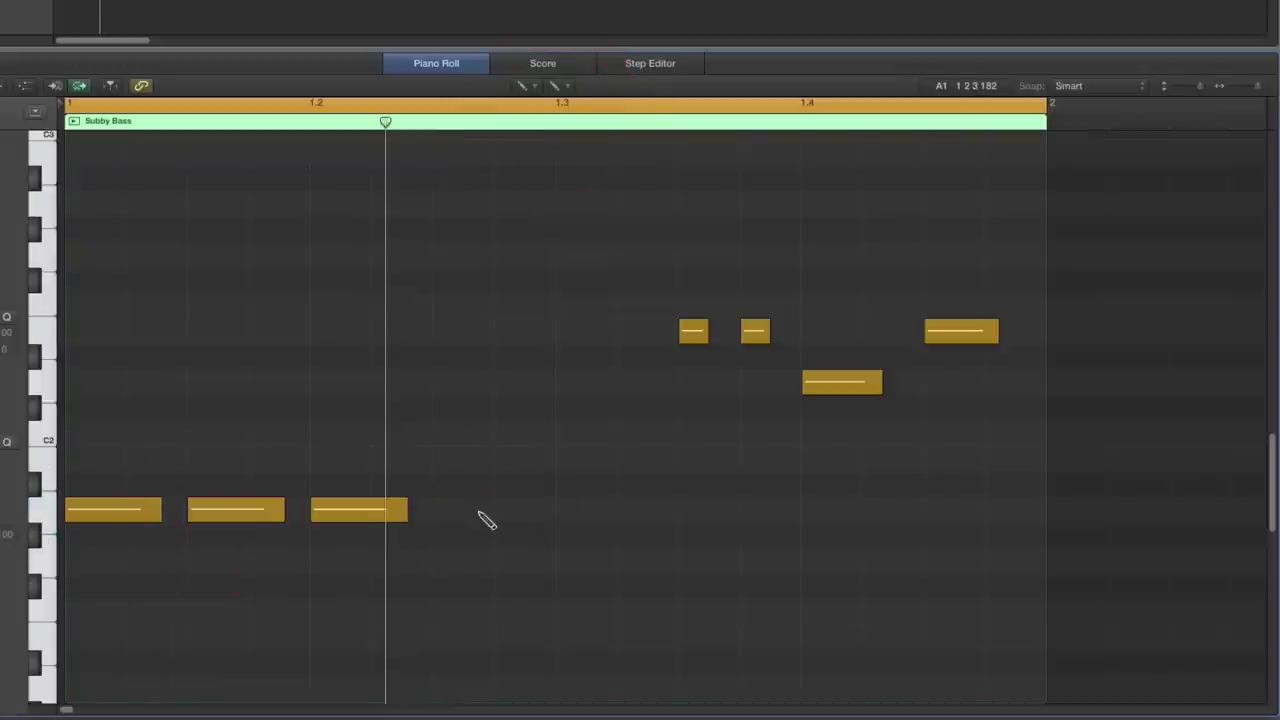
Copy the Subby Bass region to bar 2 and extend the cycle range to cover bars 1 and 2.
key("space")
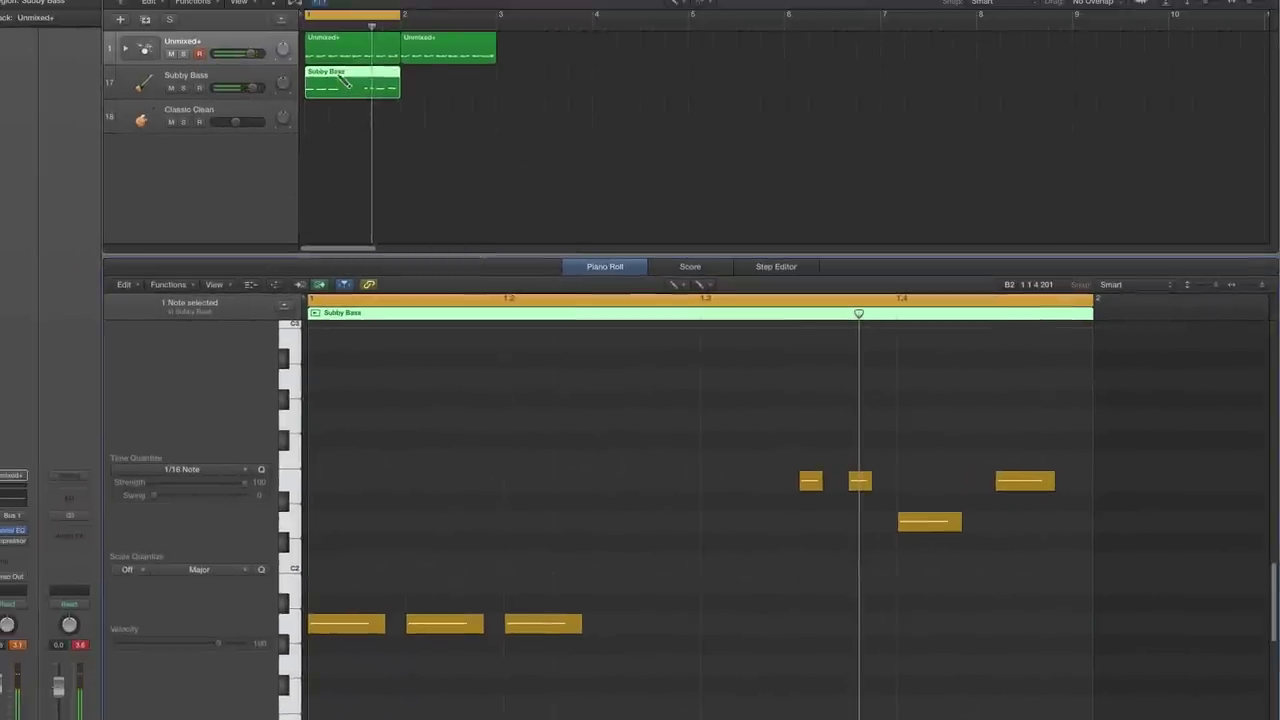
left_click_drag(345, 82, 437, 84)
left_click_drag(396, 14, 496, 14)
Select both Subby Bass regions with the Pointer tool so their notes show together, and play the two-bar loop.
left_click(674, 8)
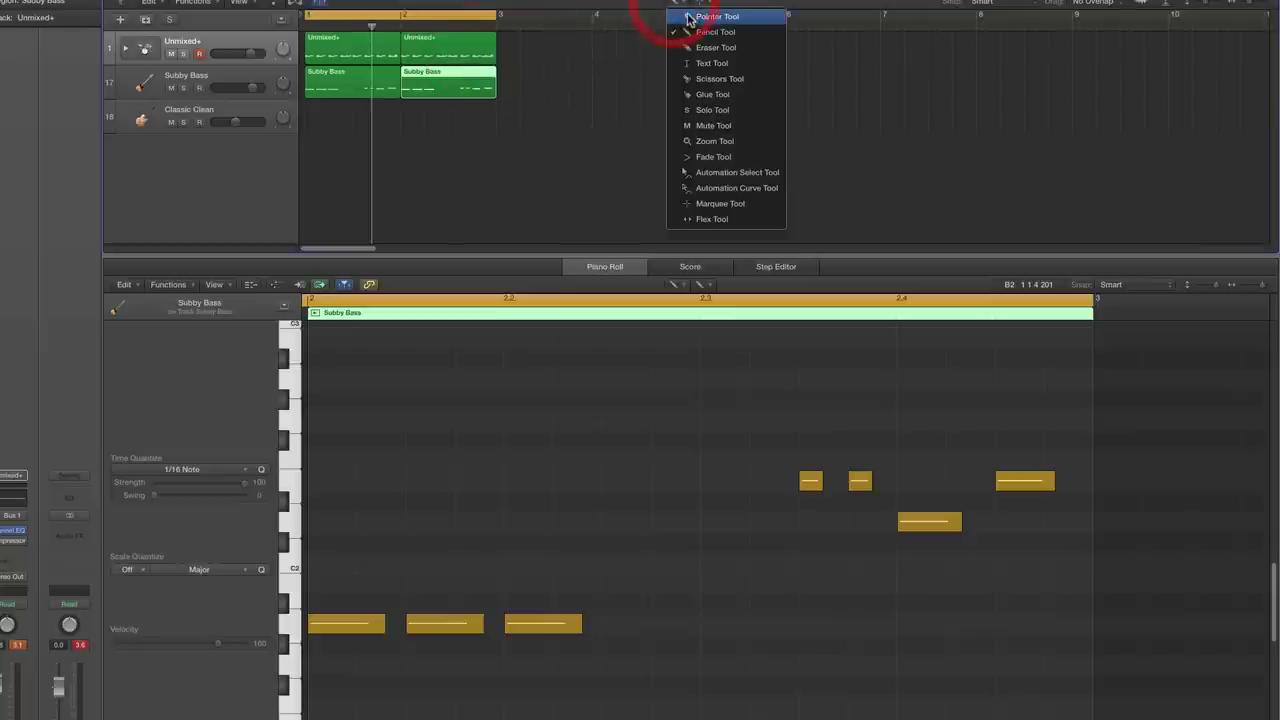
left_click(690, 30)
left_click(496, 104)
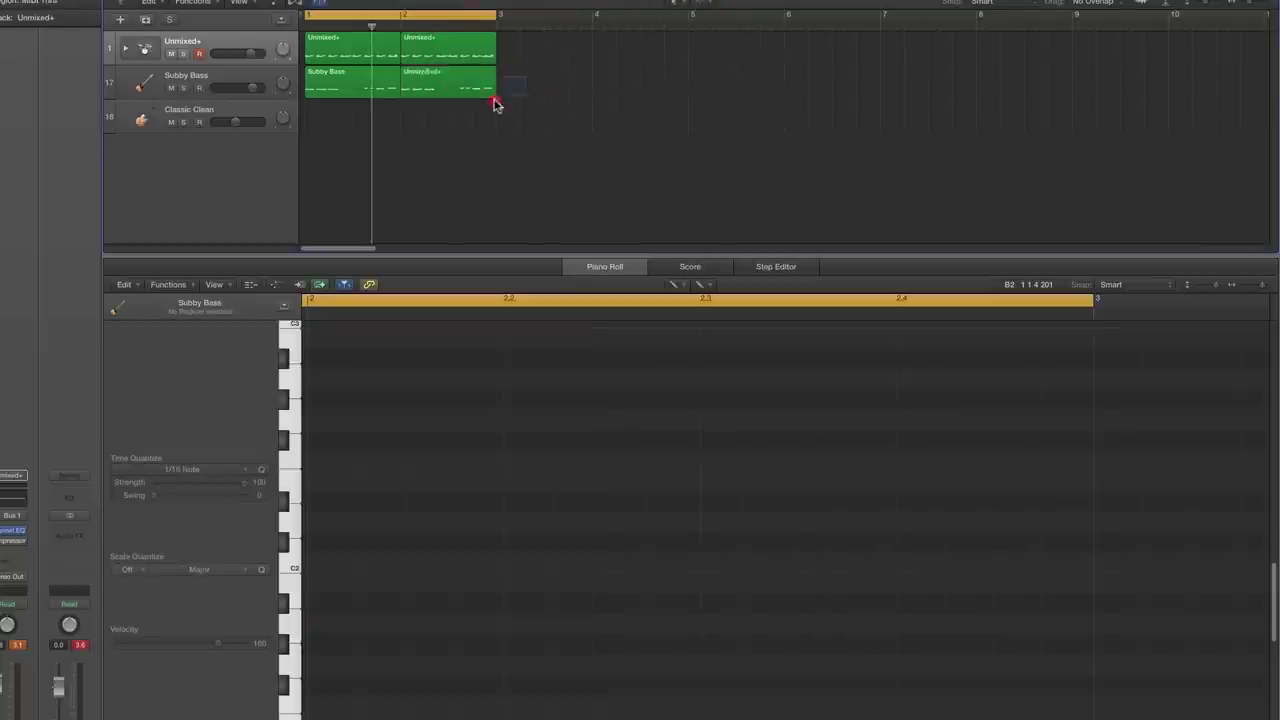
left_click(373, 107)
left_click(1243, 287)
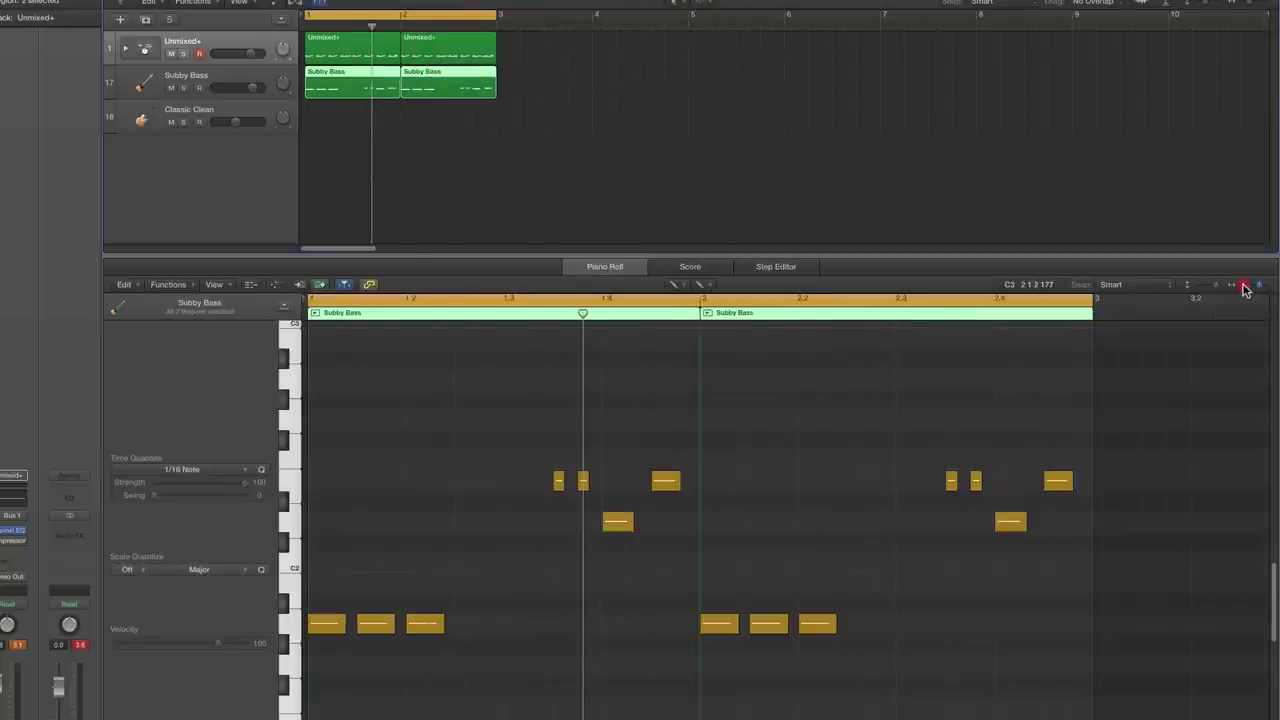
key("space")
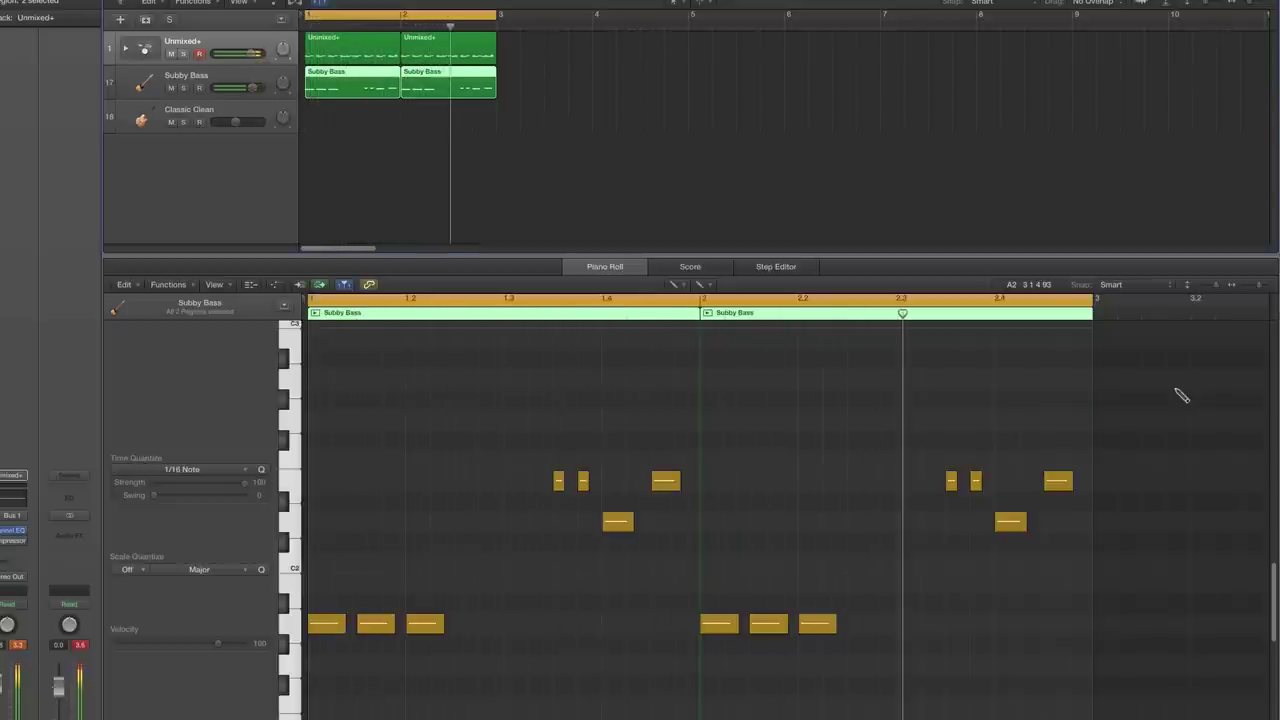
Lower the last four bass notes of bar 1, taking the three E2 notes to G#1 and the D2 note to F#1.
left_click(675, 286)
left_click(705, 295)
left_click_drag(532, 455, 641, 537)
left_click_drag(532, 447, 662, 555)
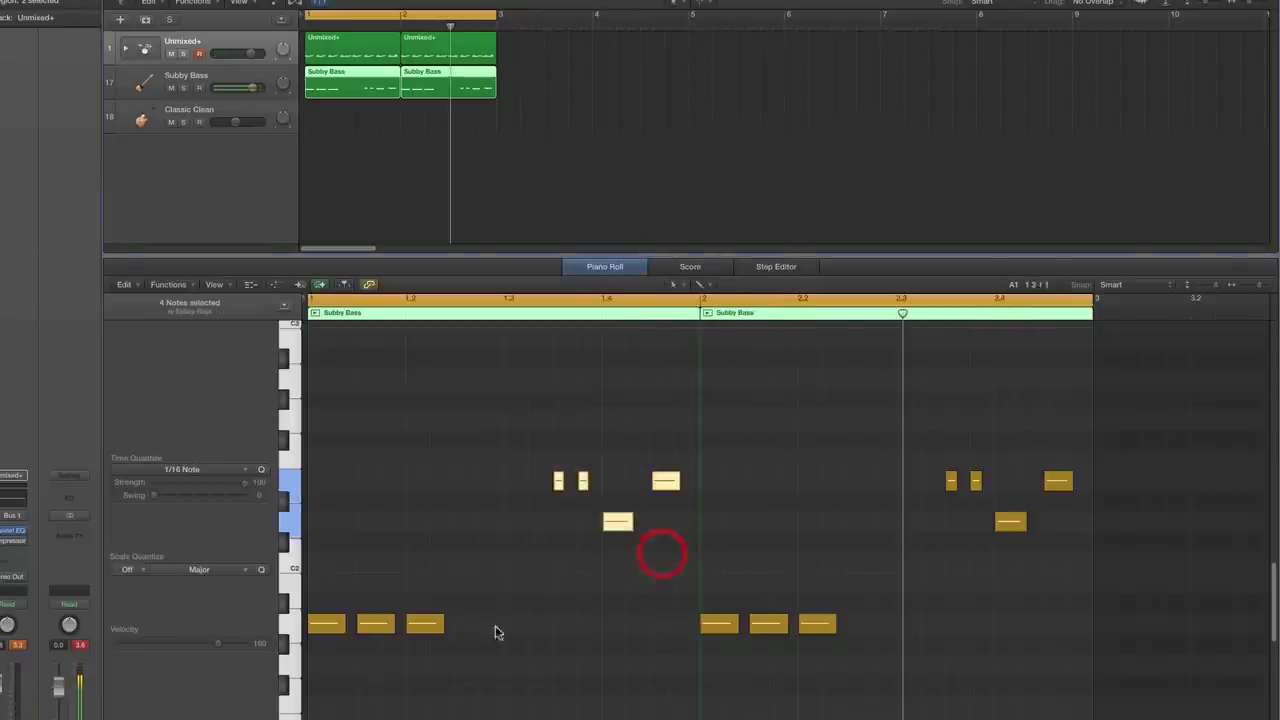
scroll(556, 647, "down", 3)
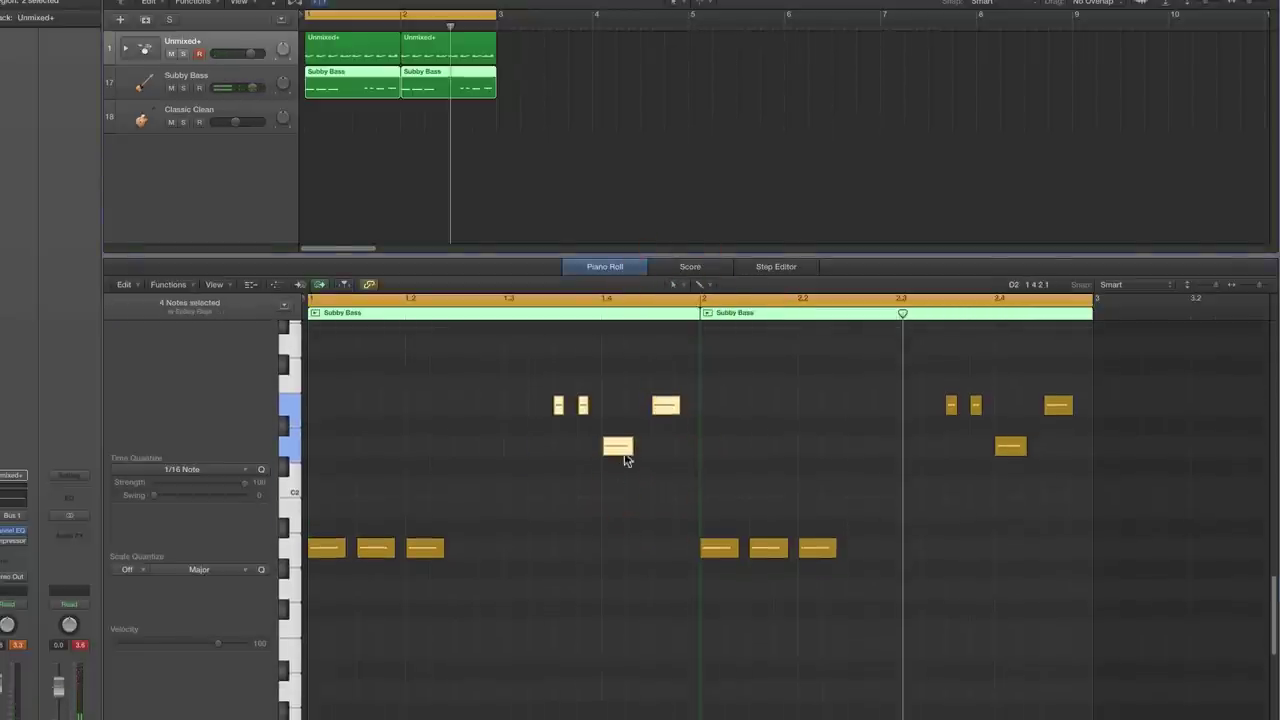
left_click_drag(558, 410, 558, 575)
Audition bar 1's A1 and G#1 notes and lower its last four notes a semitone to G1 and F1.
left_click(325, 548)
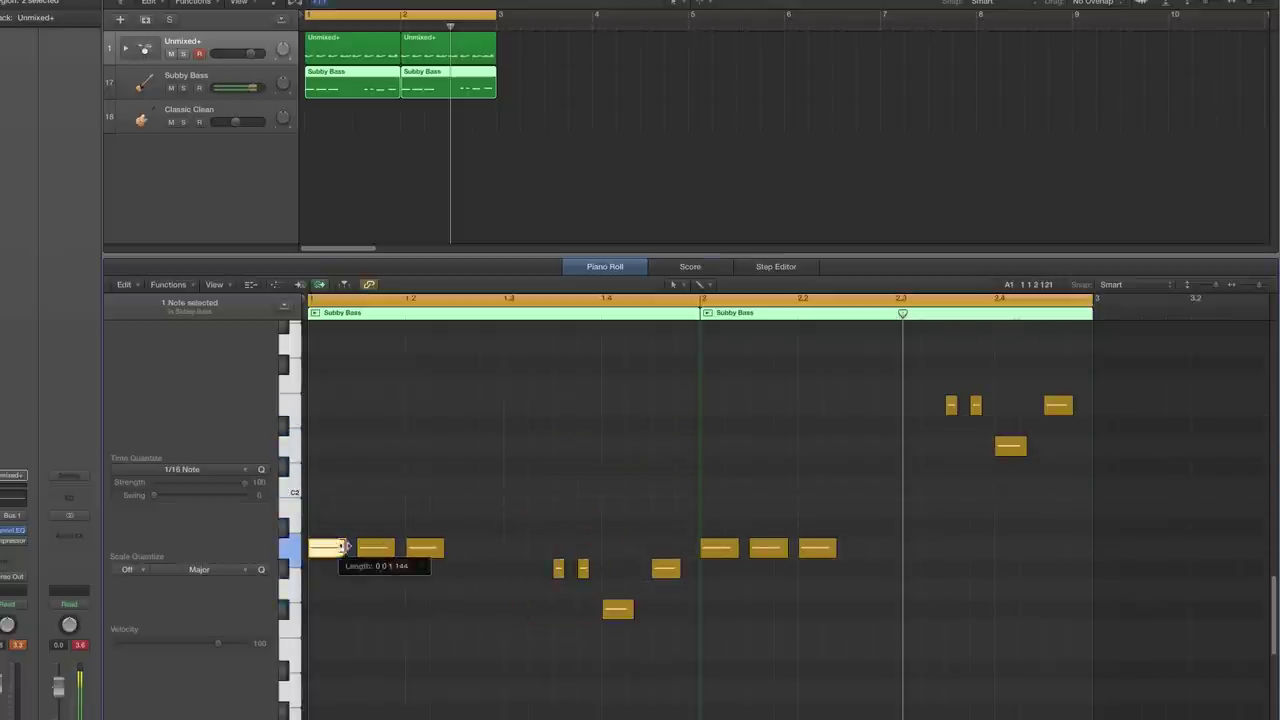
left_click(373, 548)
left_click(416, 549)
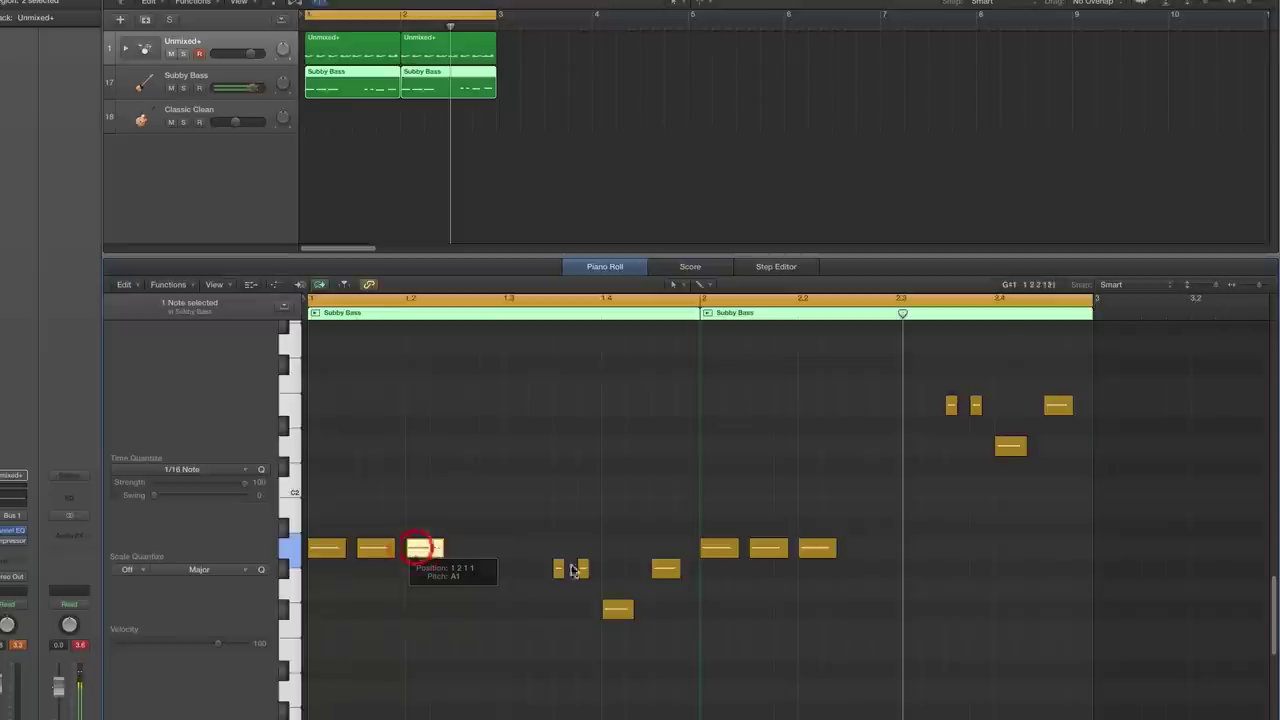
left_click(583, 570)
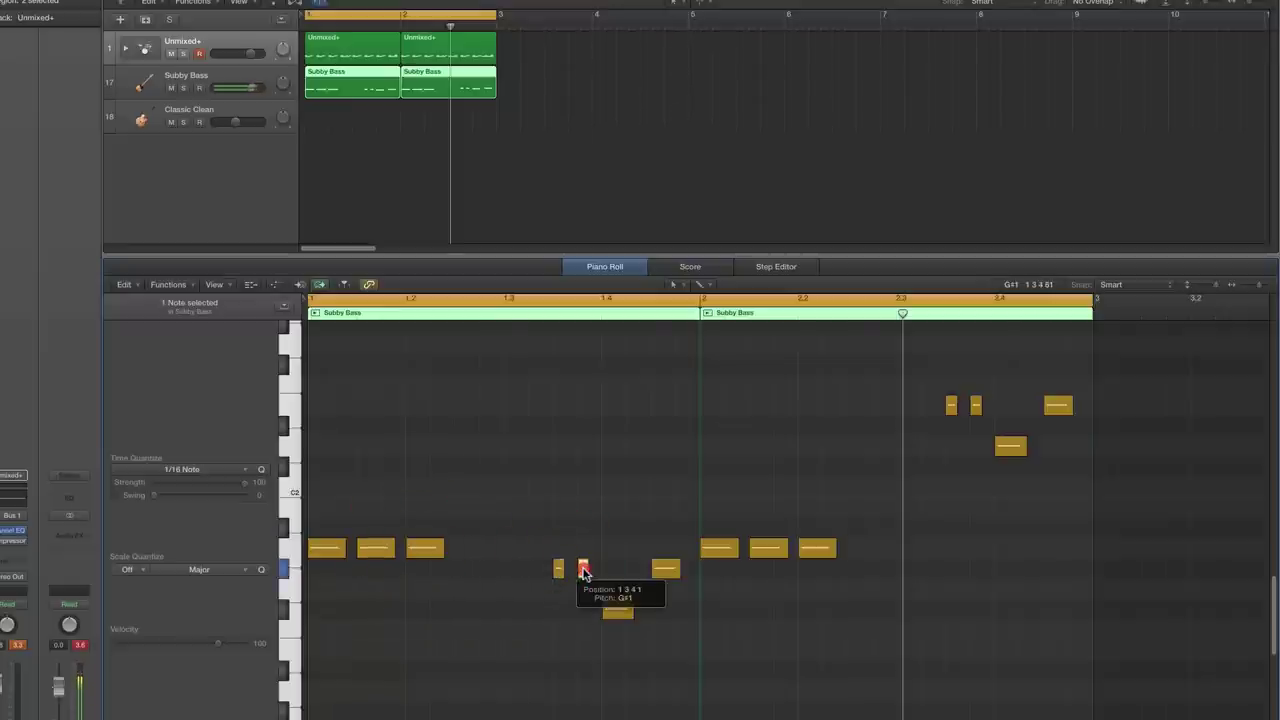
left_click_drag(543, 552, 617, 632)
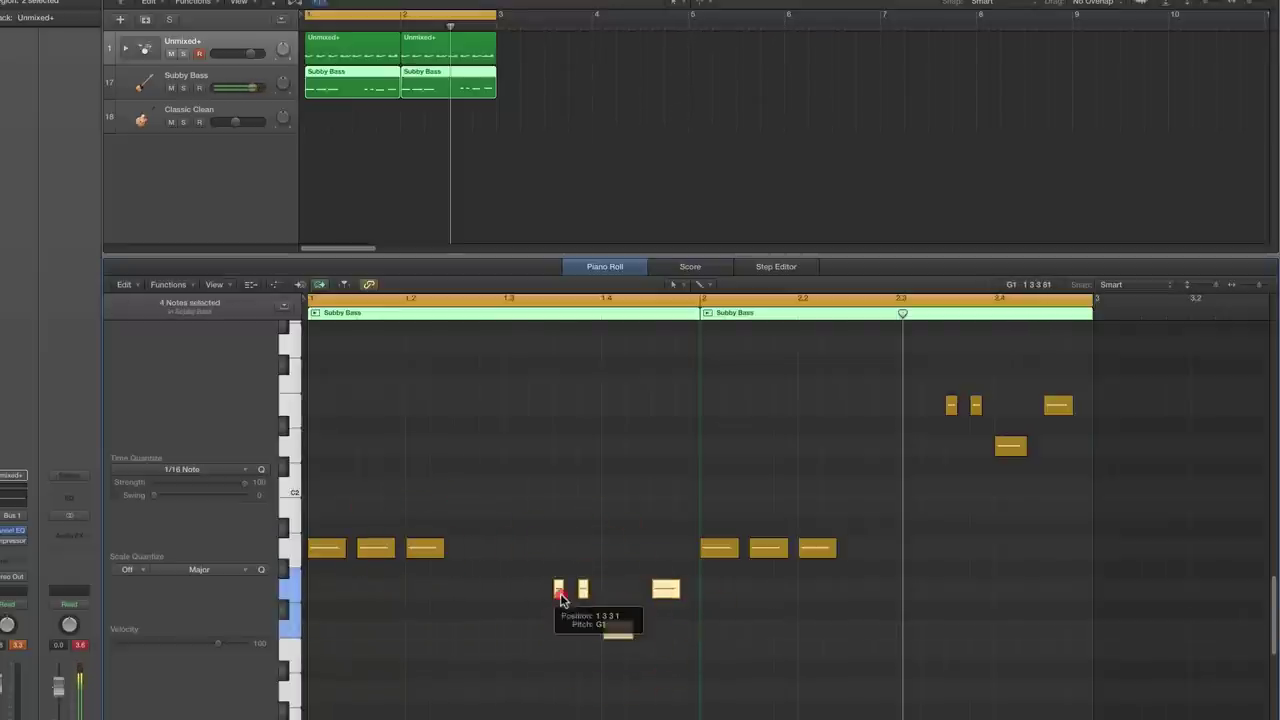
Lower bar 1's bass note on beat 4 to E1 and play the loop.
left_click(618, 629)
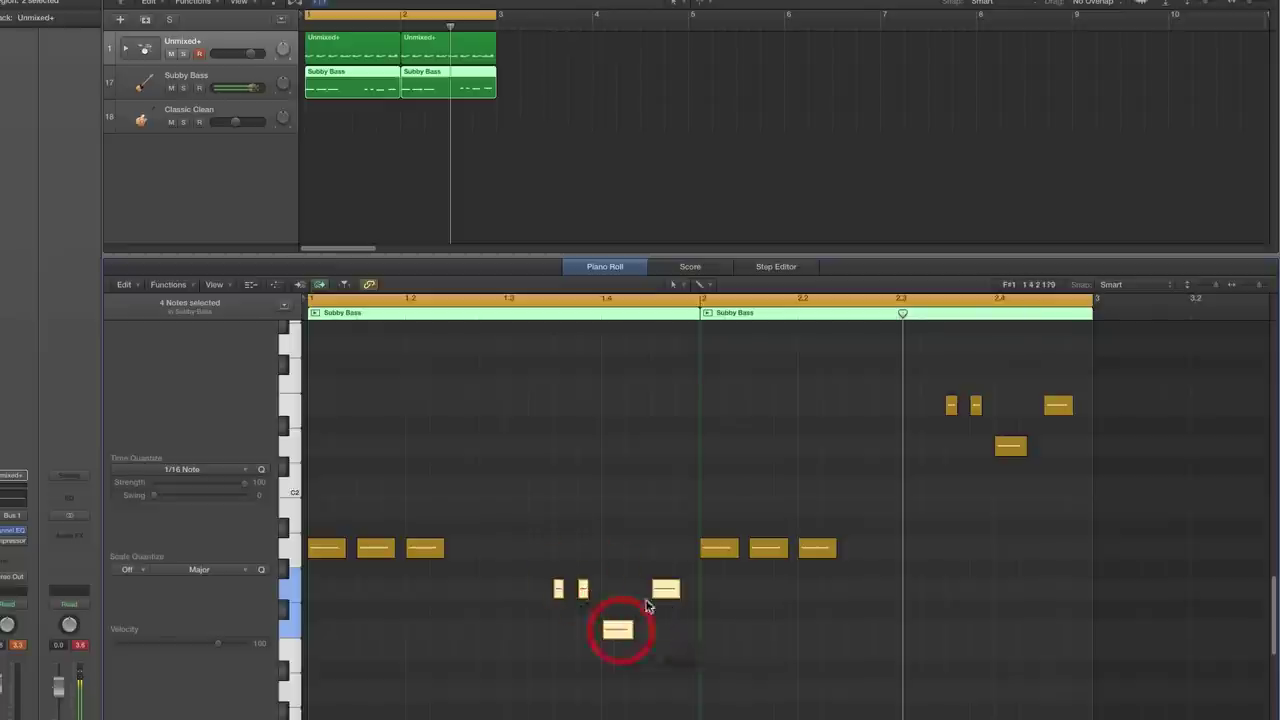
left_click(663, 593)
left_click(609, 633)
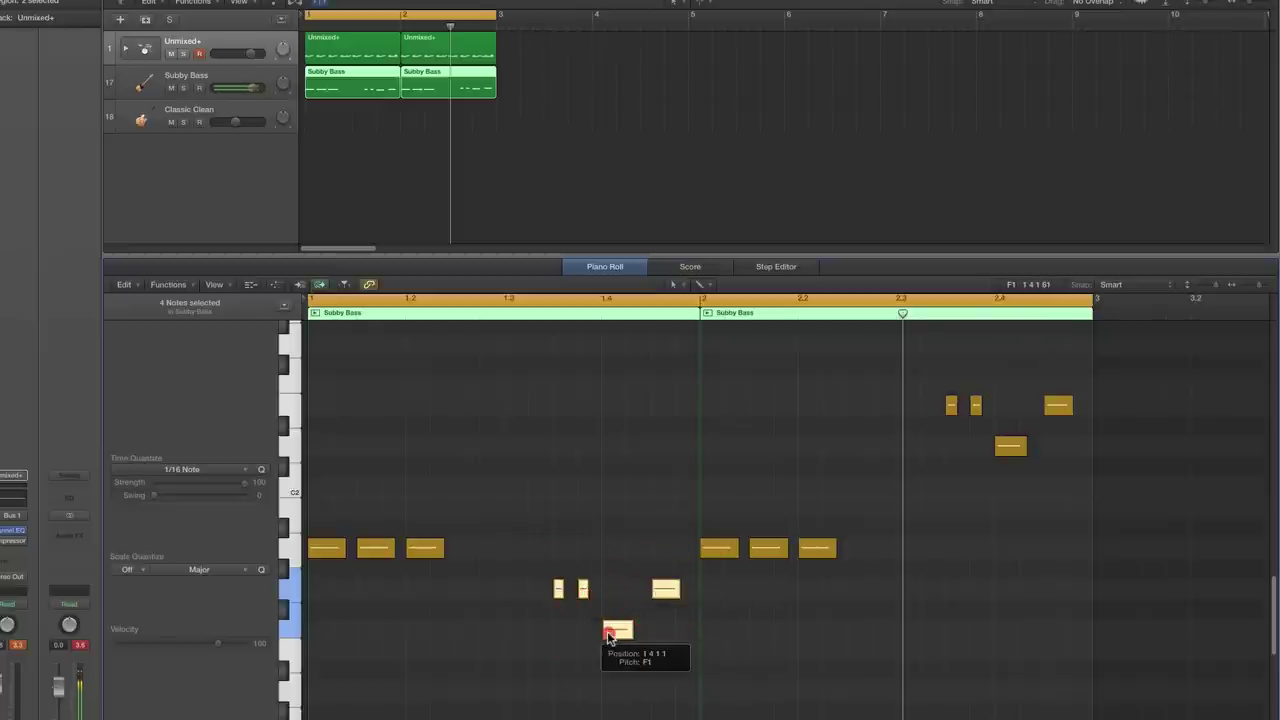
left_click(609, 635)
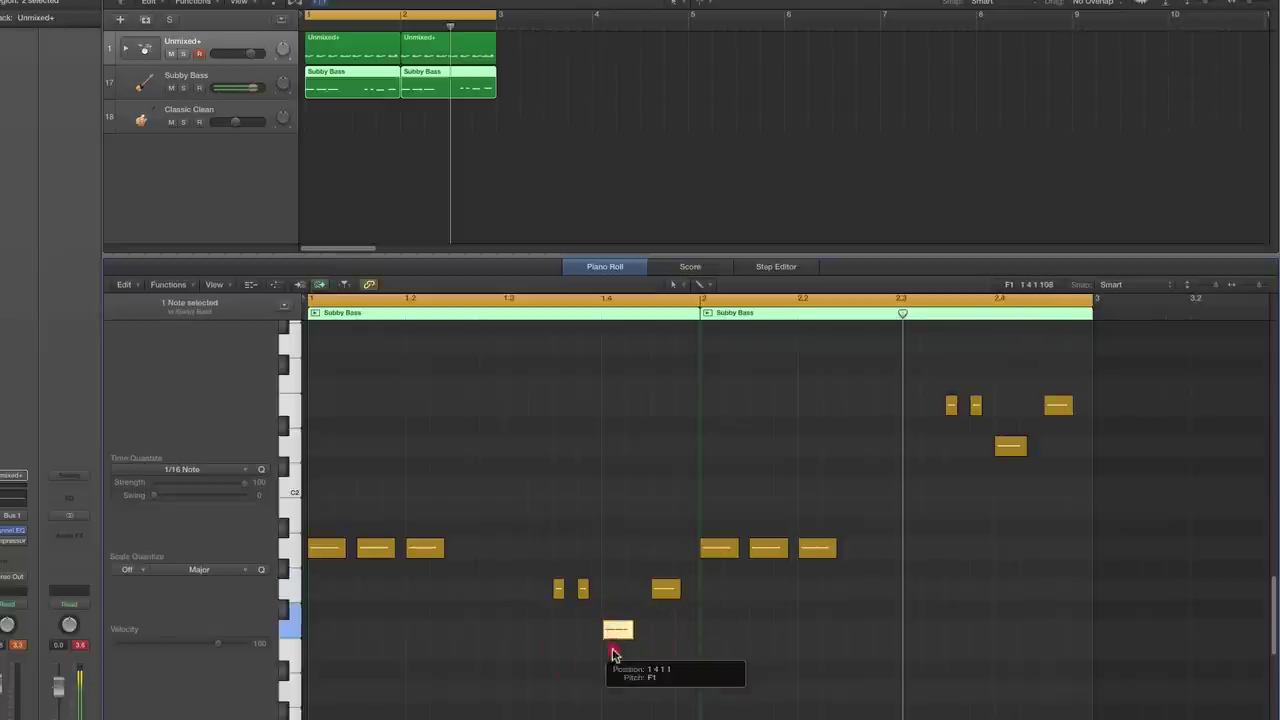
left_click_drag(610, 636, 614, 652)
key("space")
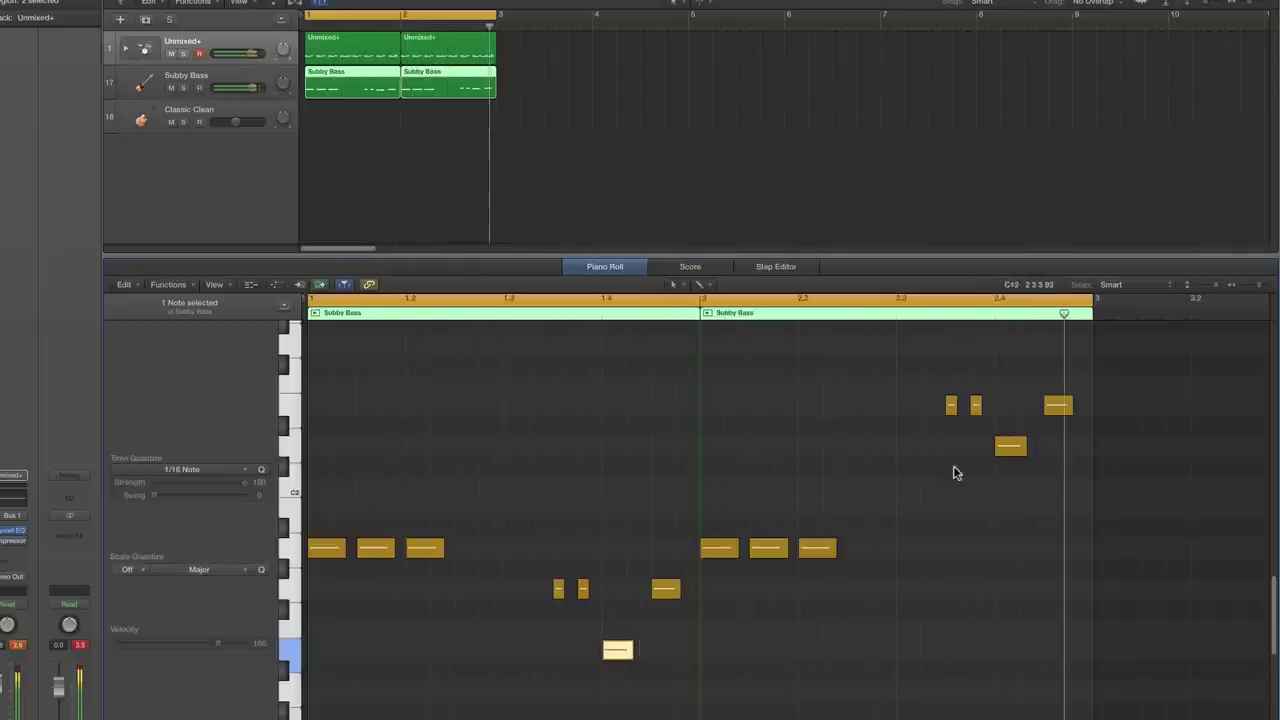
Lower bar 2's last four bass notes to match bar 1, with three G1 notes and E1 on beat 4, and play.
left_click_drag(952, 404, 1059, 491)
left_click_drag(1010, 447, 1010, 637)
left_click(952, 590)
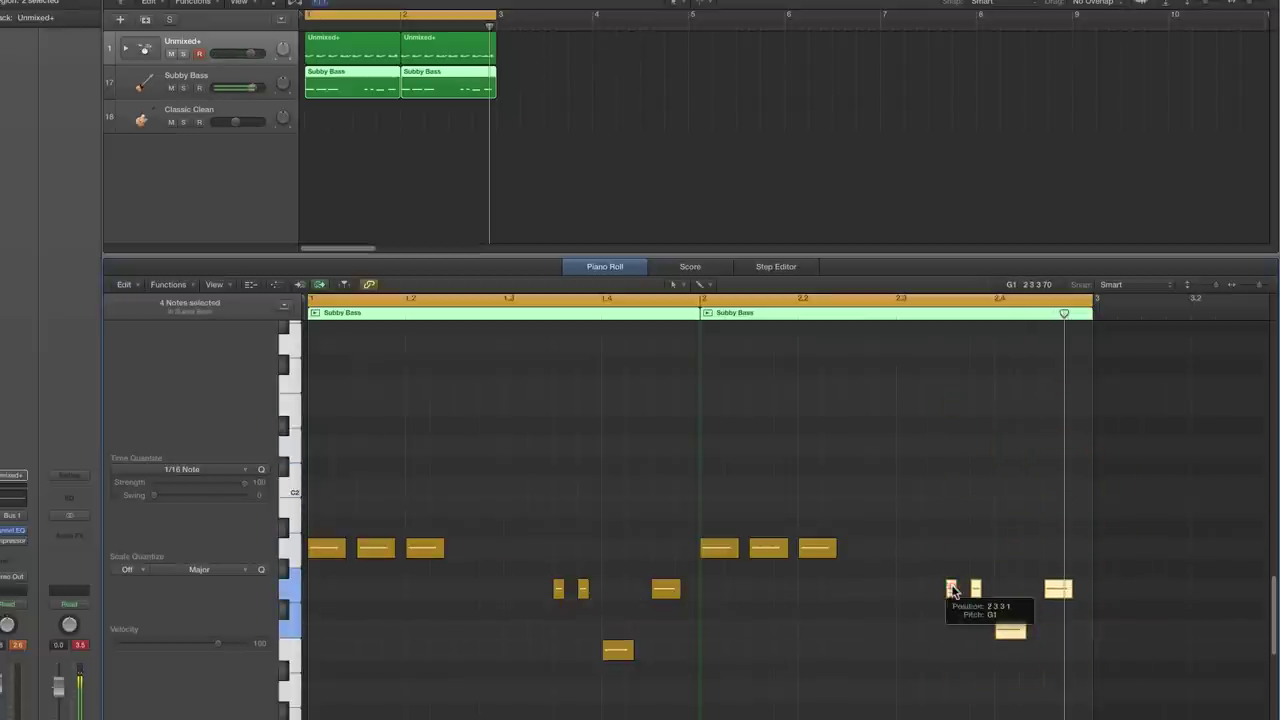
left_click(976, 590)
left_click(991, 638)
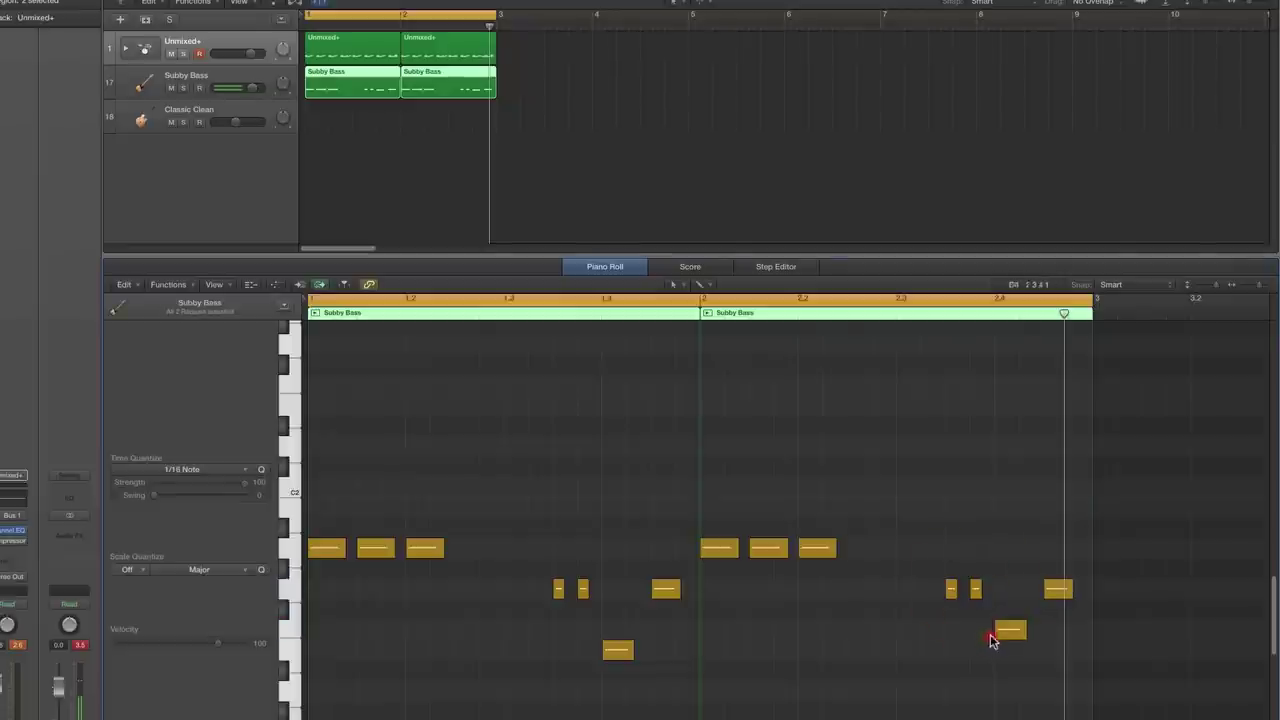
left_click_drag(1004, 633, 1007, 652)
key("space")
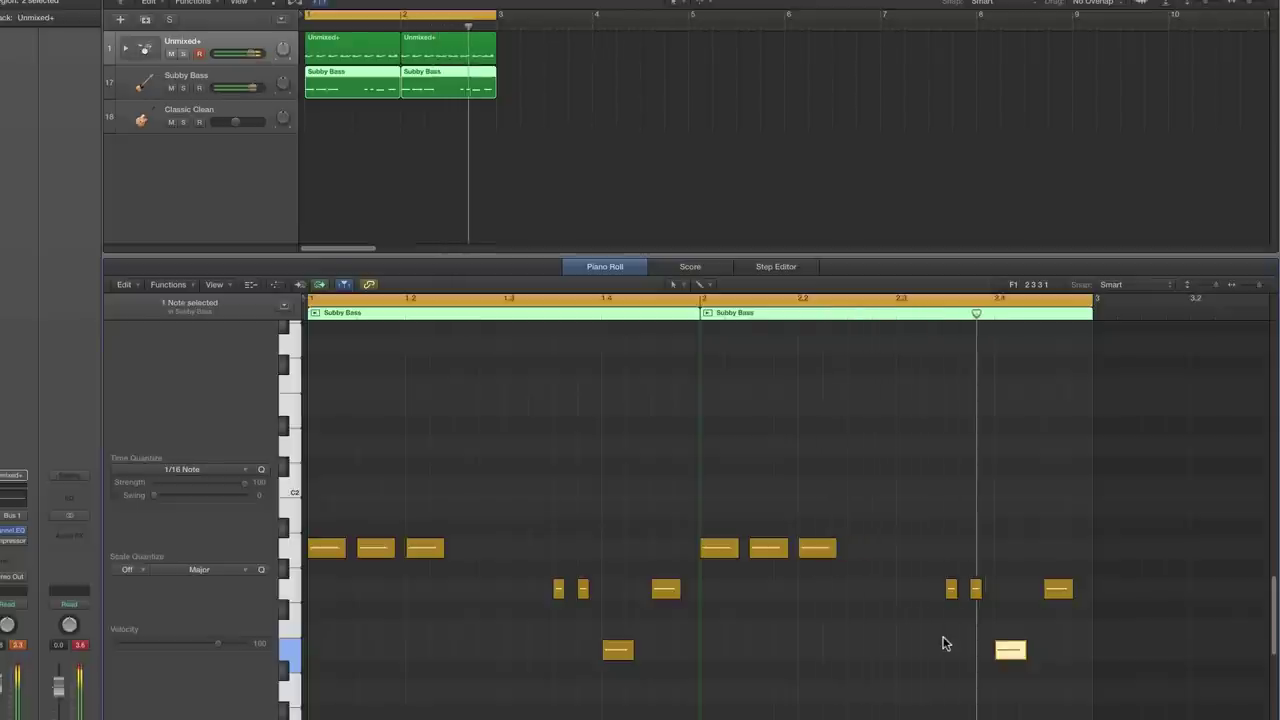
Copy the drum and bass regions of bars 1 and 2 to bars 3 and 4, and move the cycle range there.
scroll(522, 58, "right", 1)
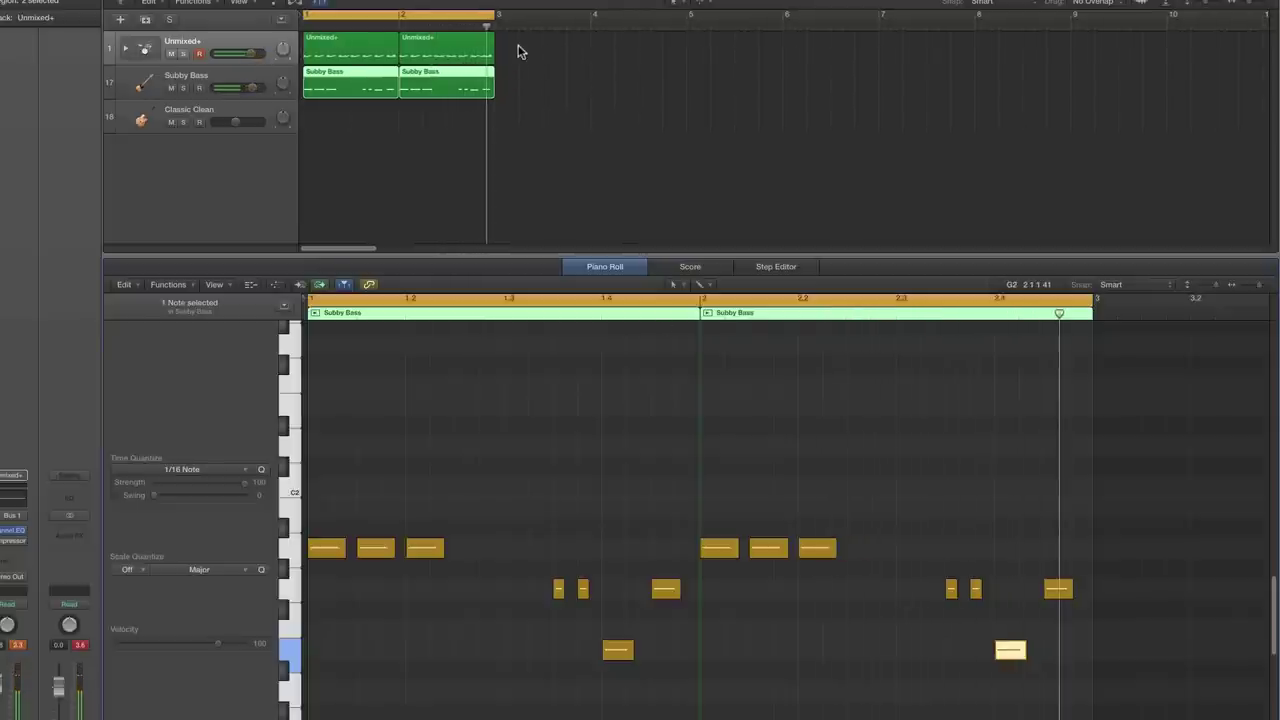
scroll(518, 54, "left", 1)
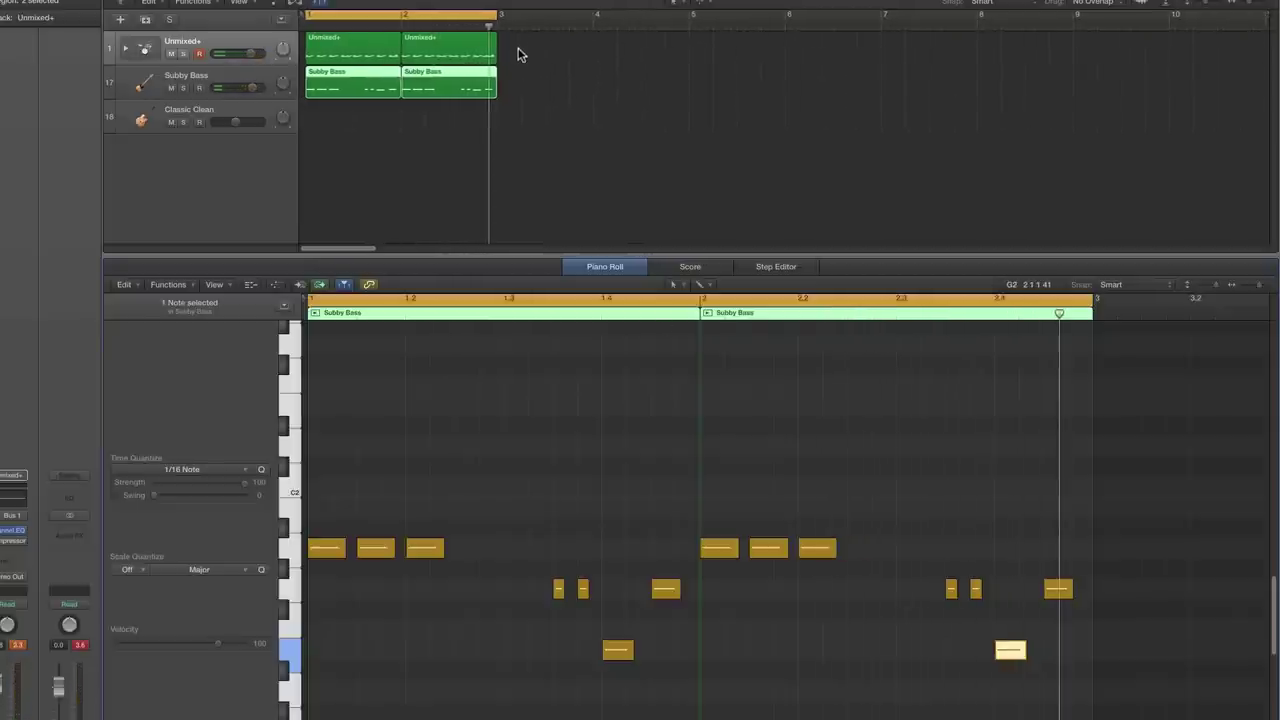
left_click_drag(520, 46, 387, 95)
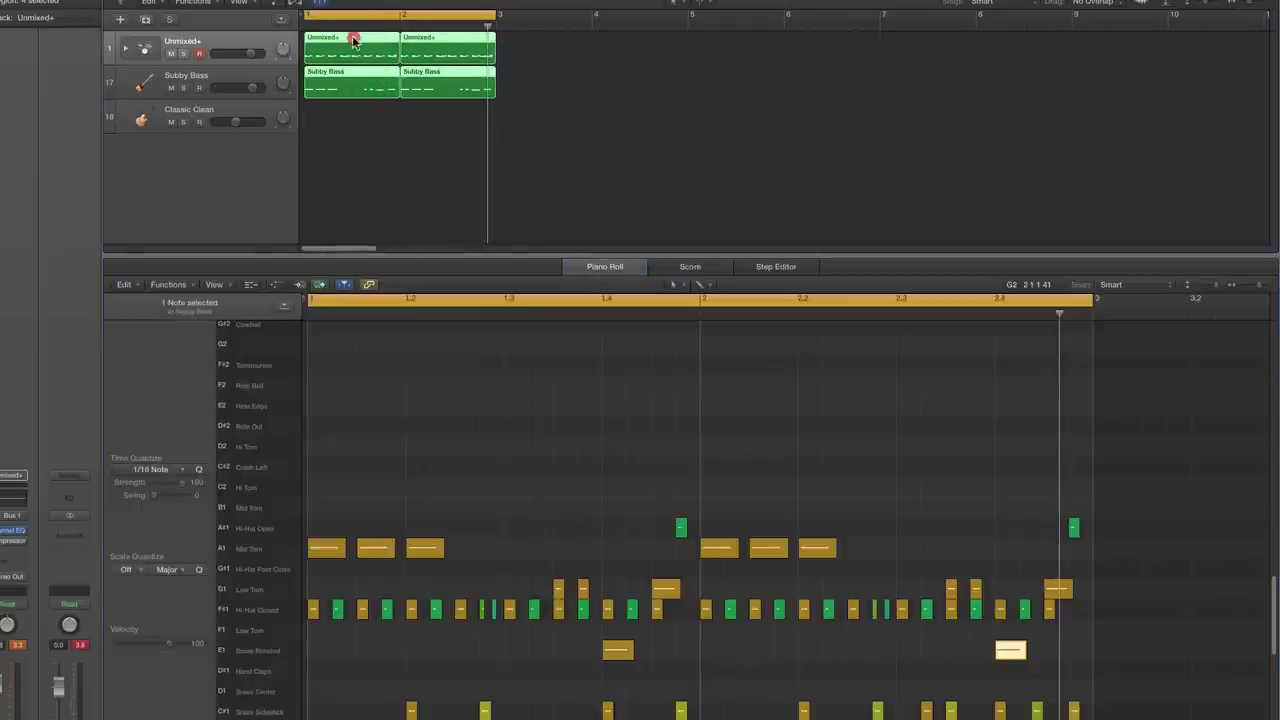
left_click_drag(352, 41, 545, 53)
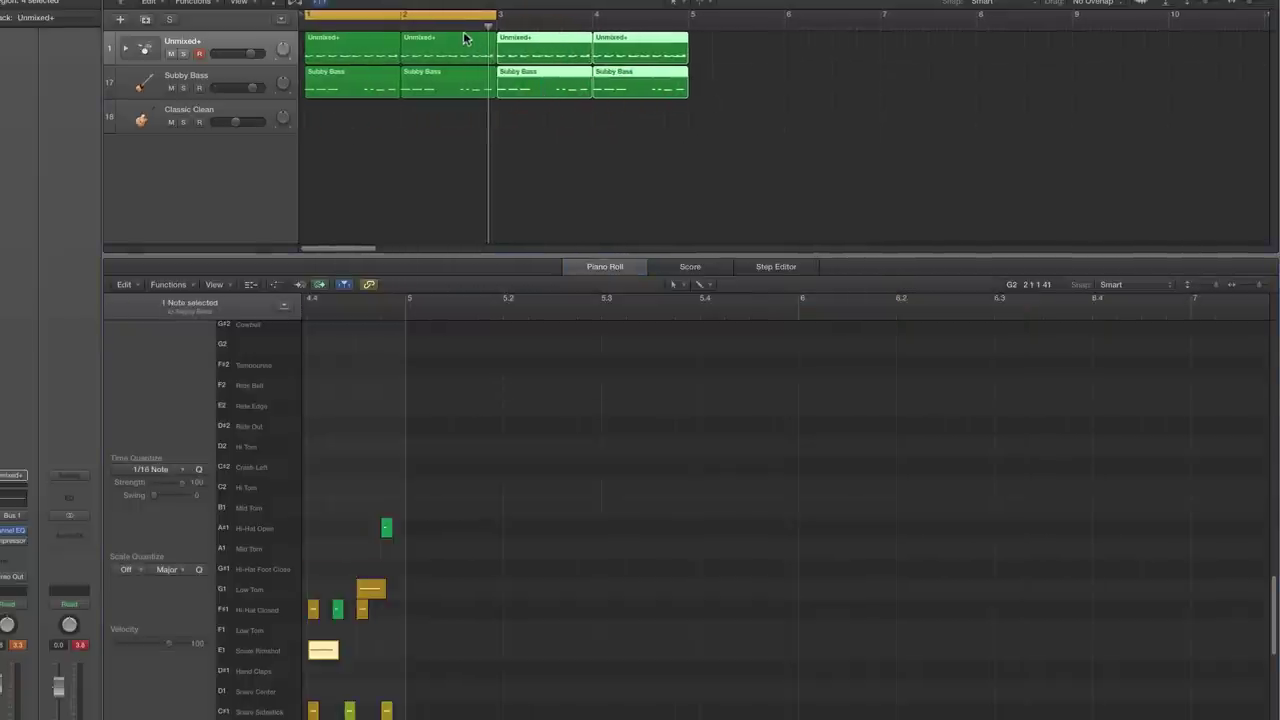
left_click_drag(430, 17, 622, 17)
left_click(565, 130)
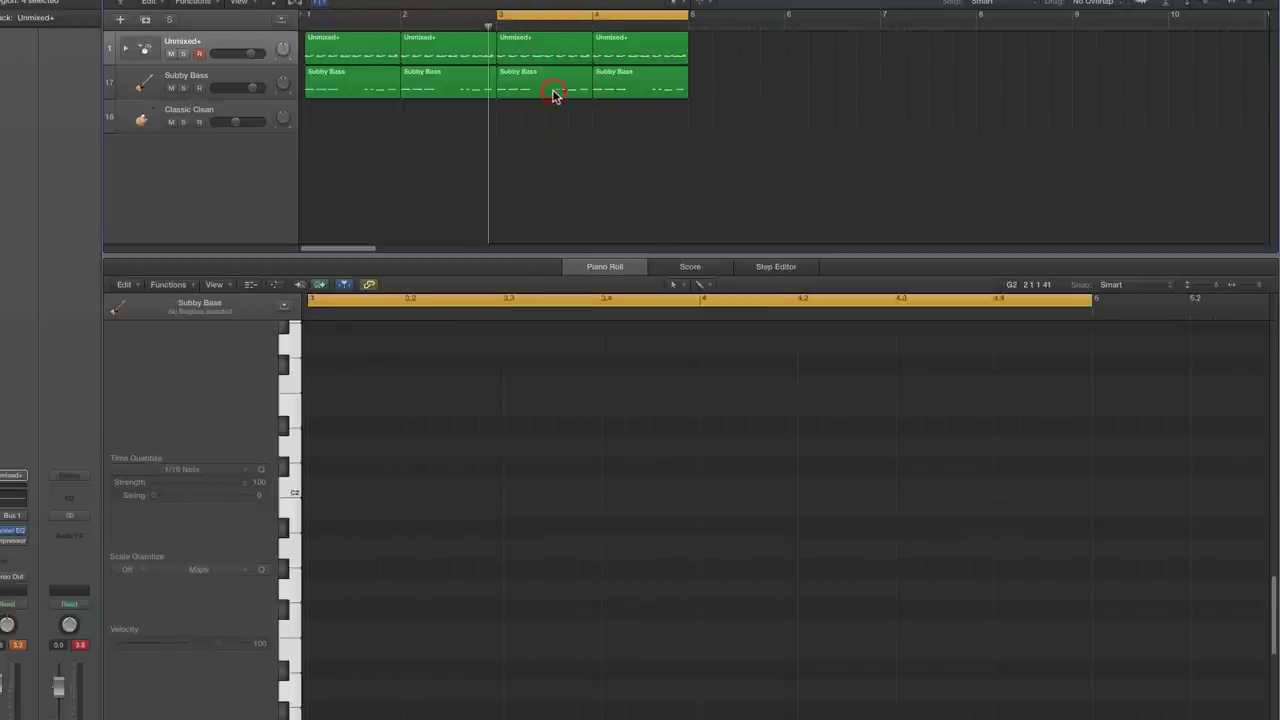
In bar 3's bass region, replace beat 1's notes with short A2, E2 and C2 notes, and add an A1 note halfway through beat 2.
left_click(556, 95)
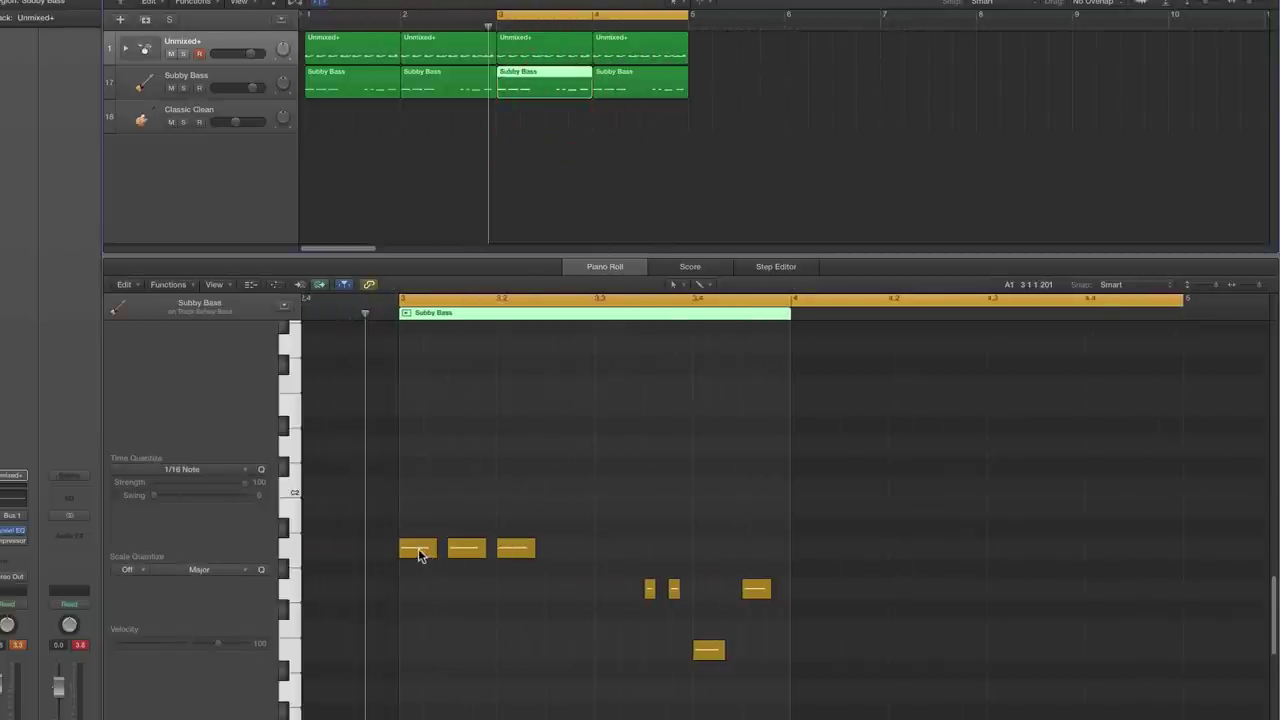
left_click_drag(418, 555, 410, 360)
left_click(676, 285)
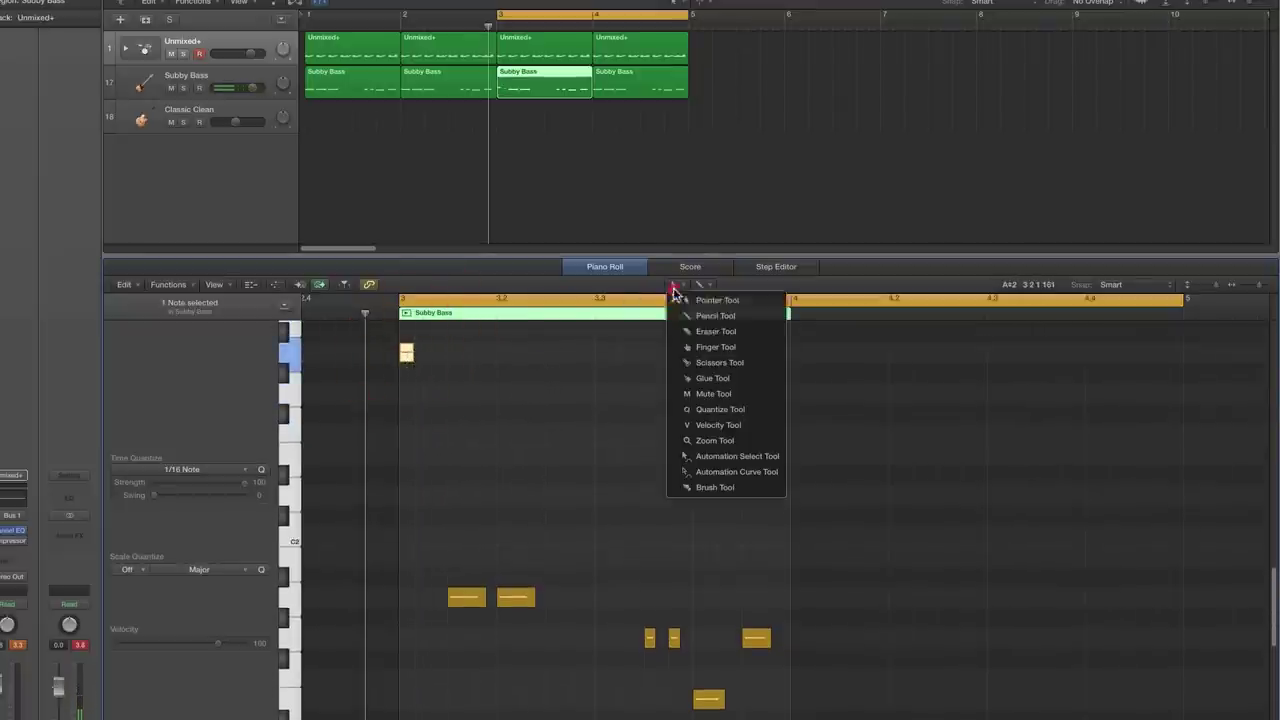
left_click(700, 314)
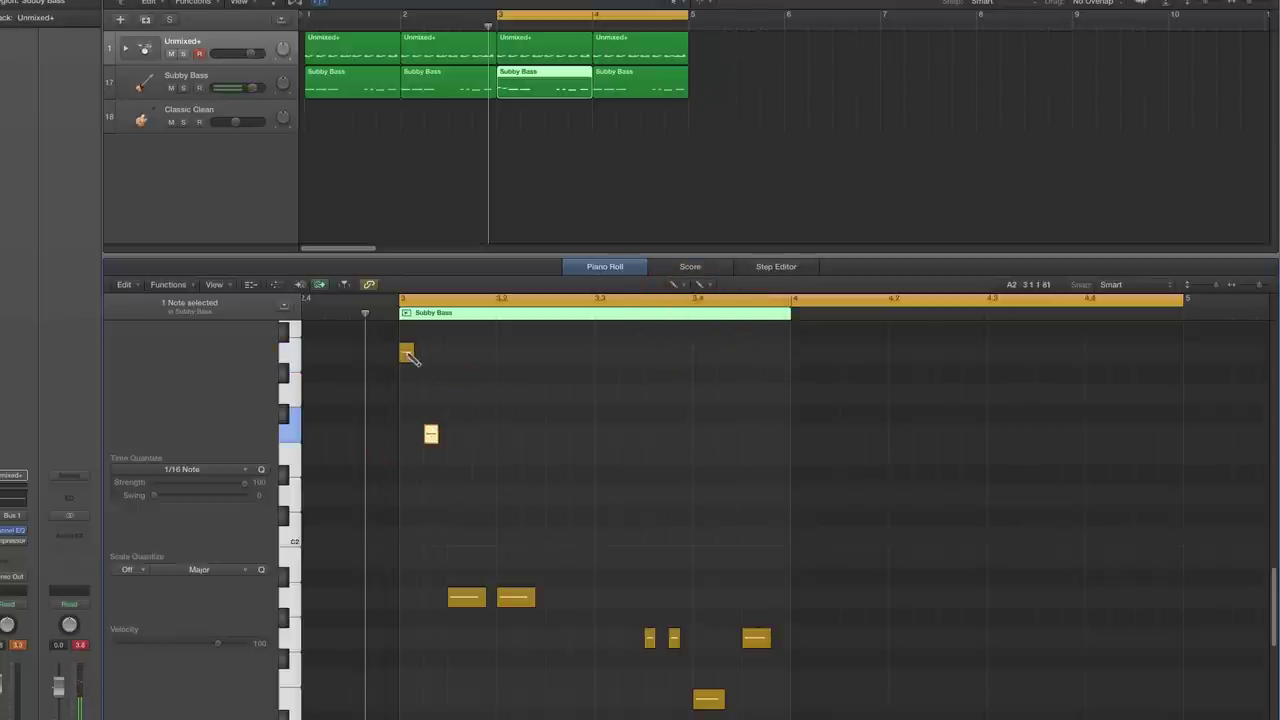
left_click_drag(431, 439, 431, 455)
left_click_drag(482, 599, 479, 546)
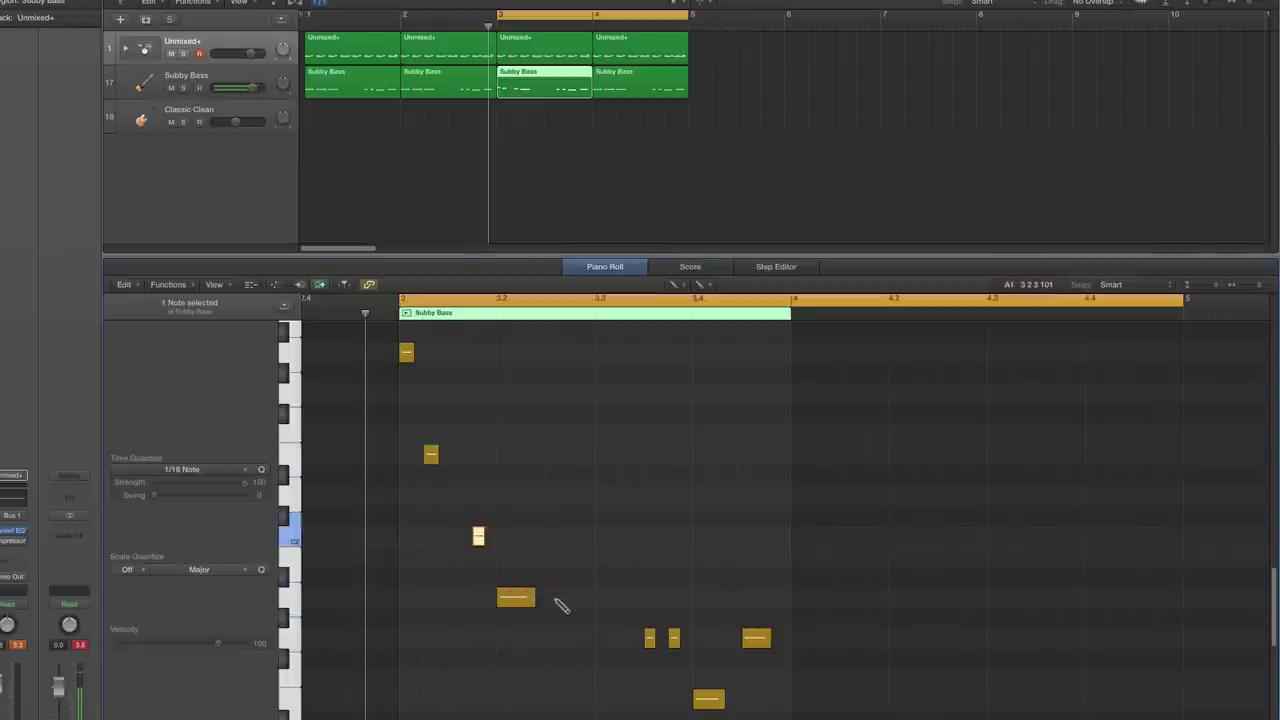
left_click_drag(556, 598, 591, 598)
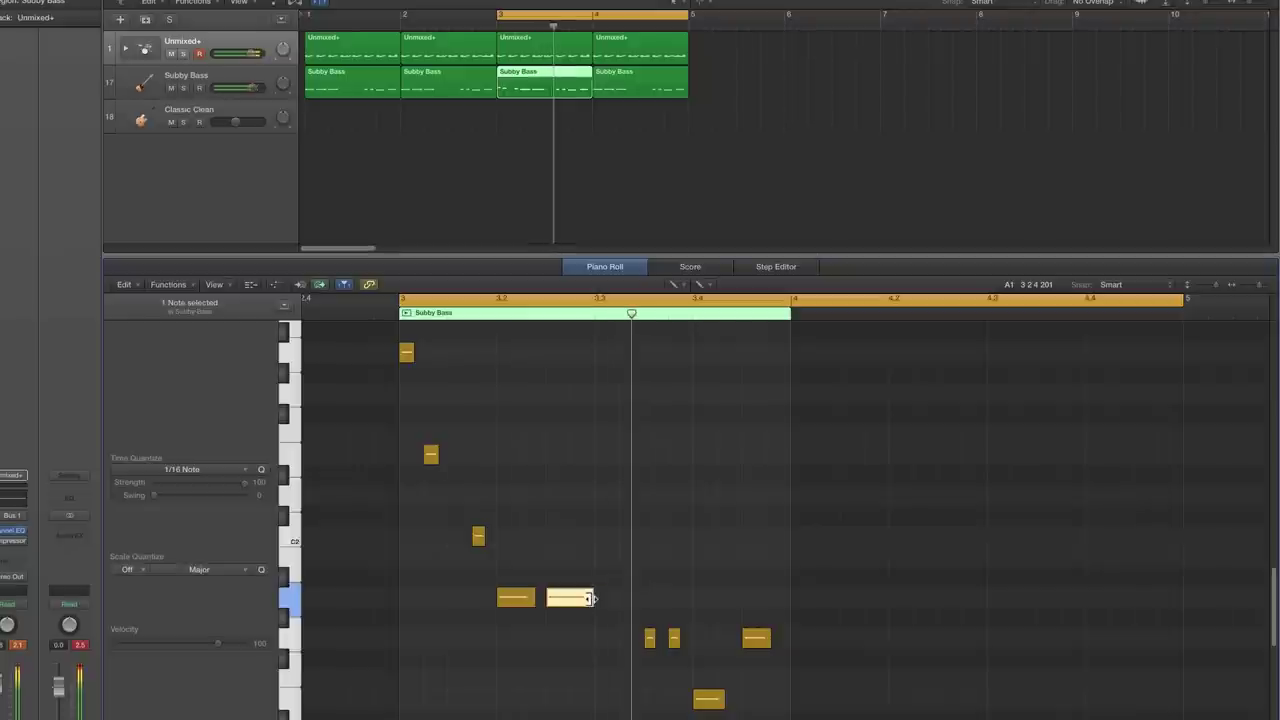
Raise the last four notes of bar 4's Subby Bass region an octave to G2 and E2, and play.
left_click(676, 285)
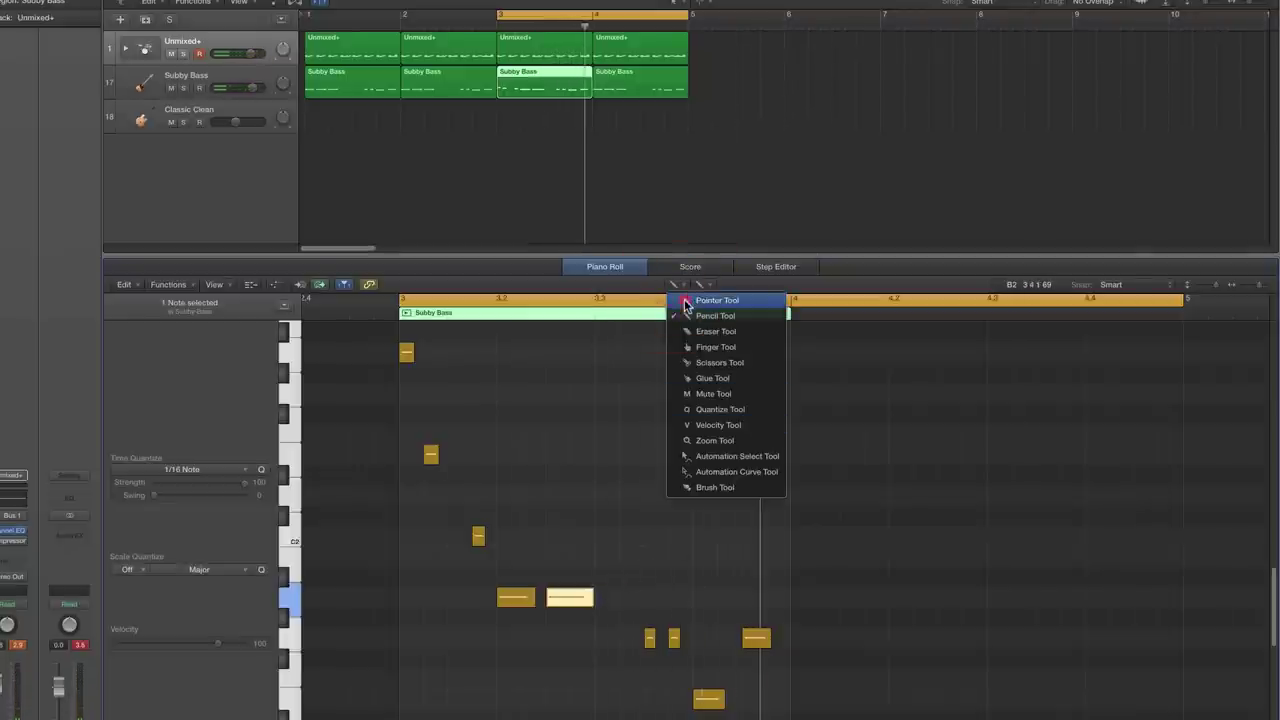
left_click(686, 301)
left_click(650, 637)
left_click(650, 637)
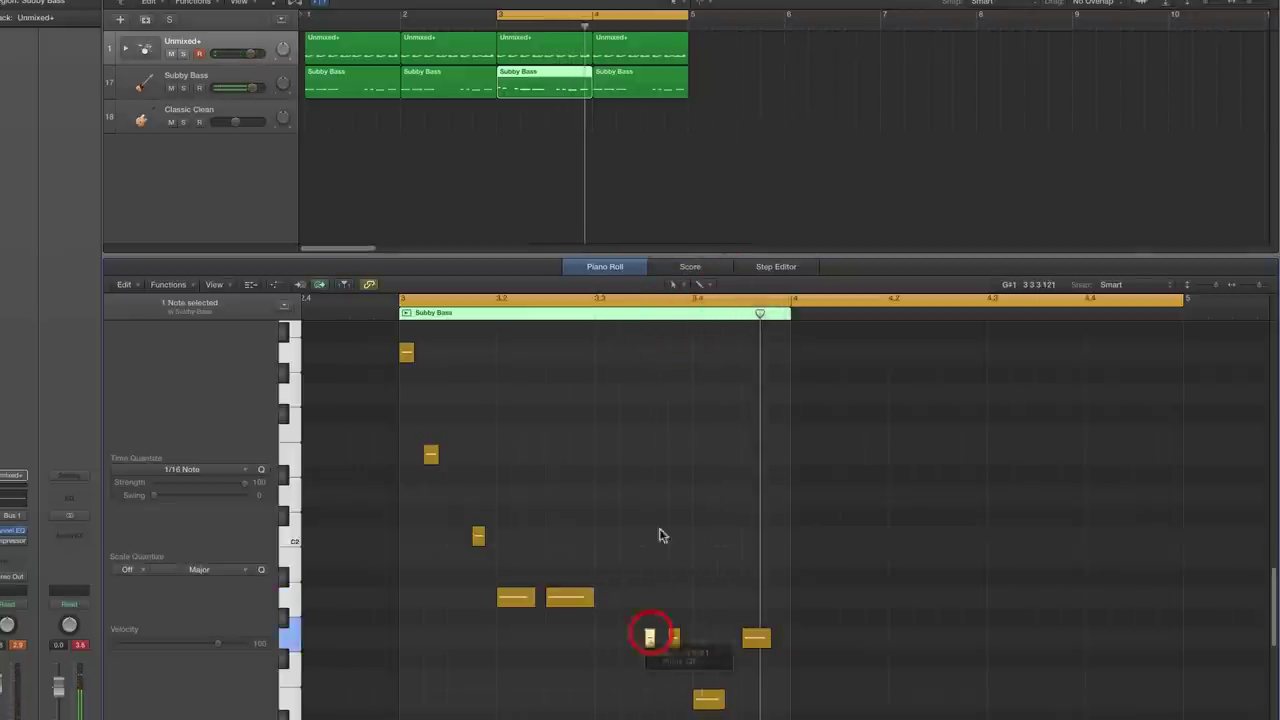
left_click(624, 74)
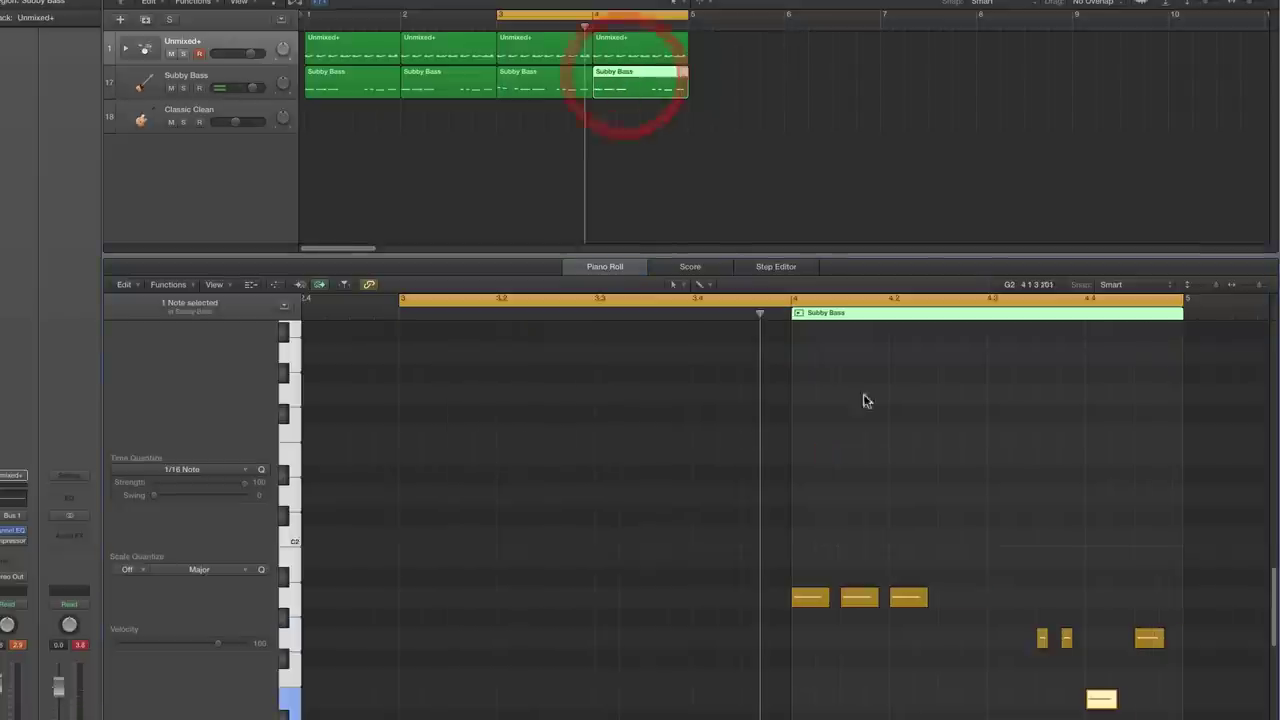
left_click_drag(790, 594, 889, 705)
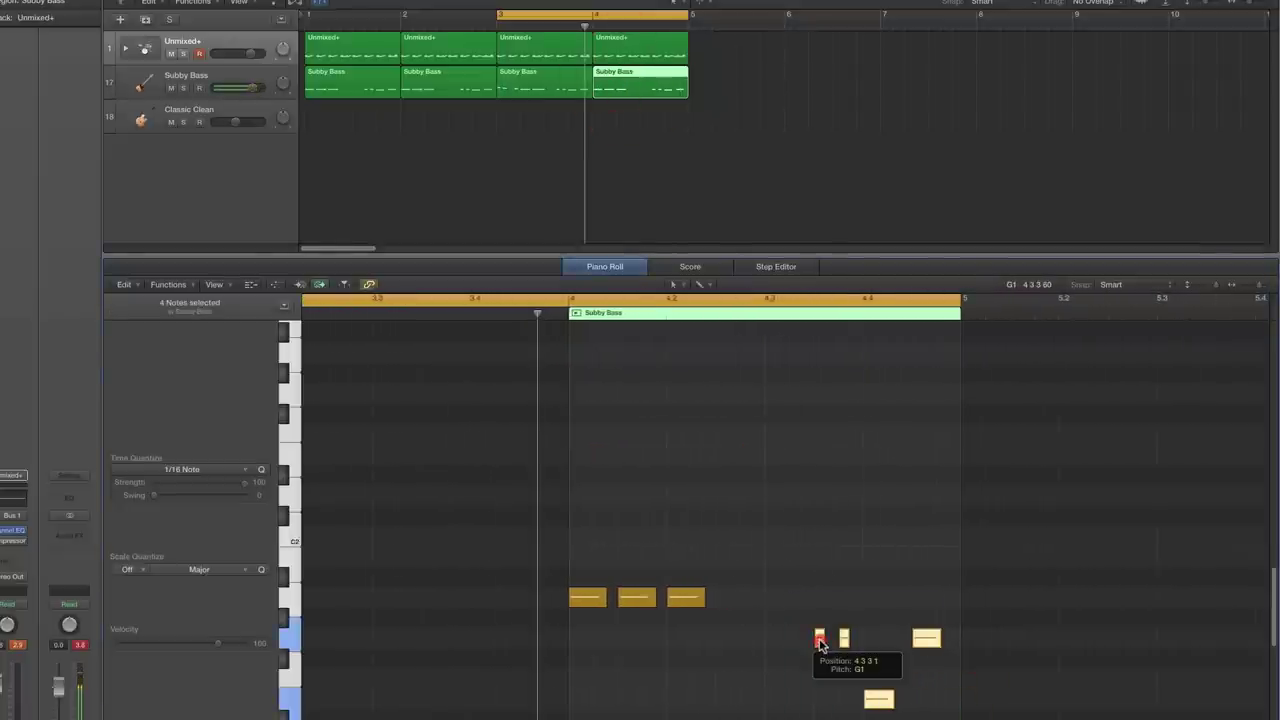
left_click_drag(820, 644, 818, 396)
key("space")
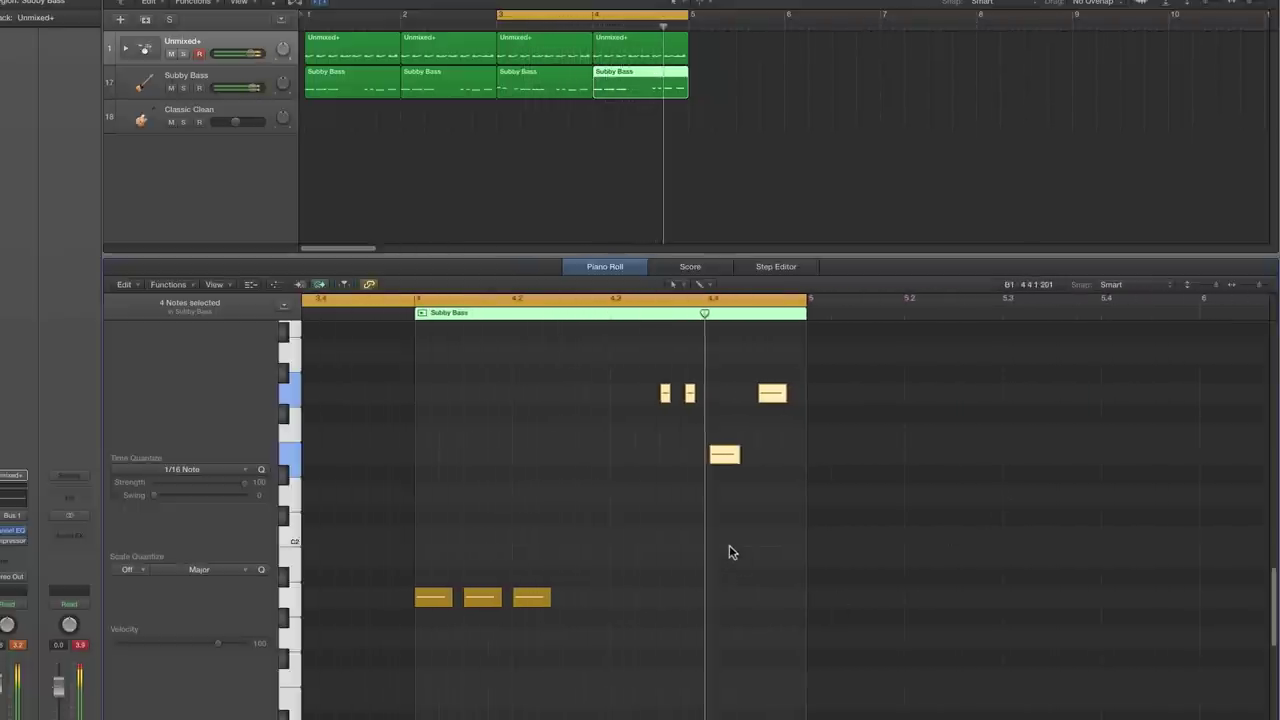
Lower bar 4's last four bass notes to three E2 notes and D2 on beat 4, and play from bar 3.
left_click_drag(668, 408, 731, 500)
left_click(731, 517)
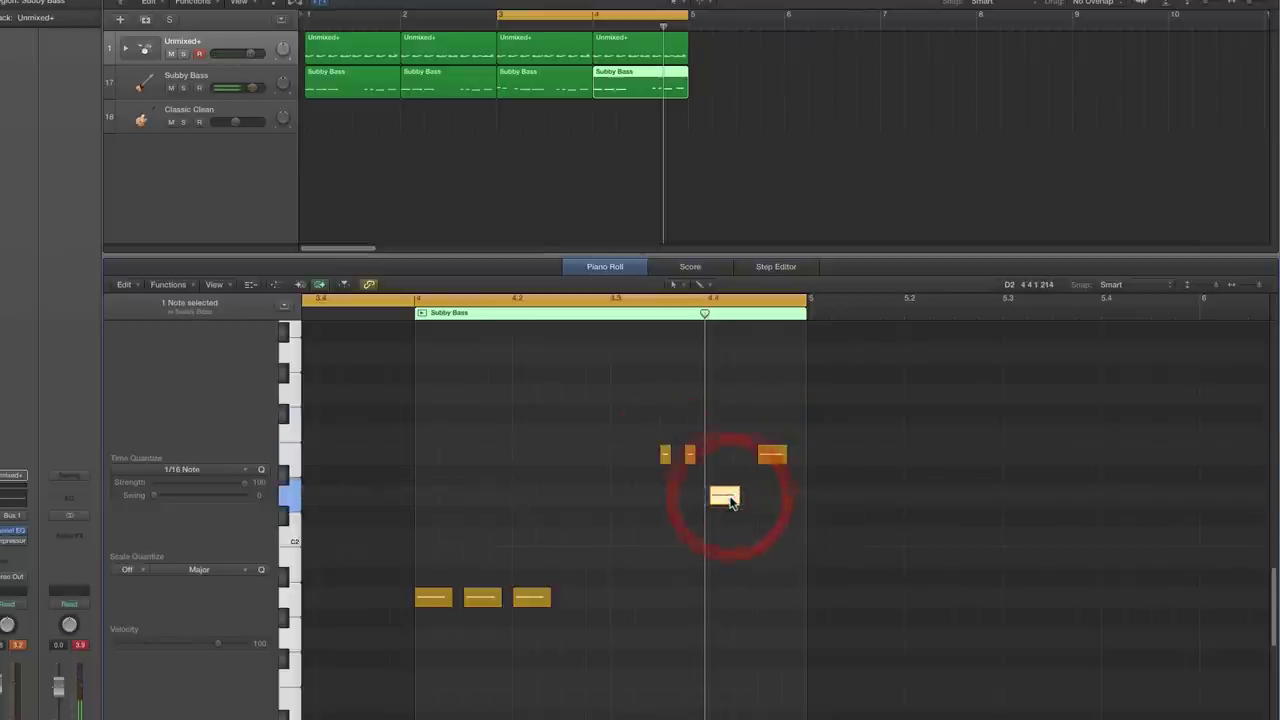
left_click(403, 316)
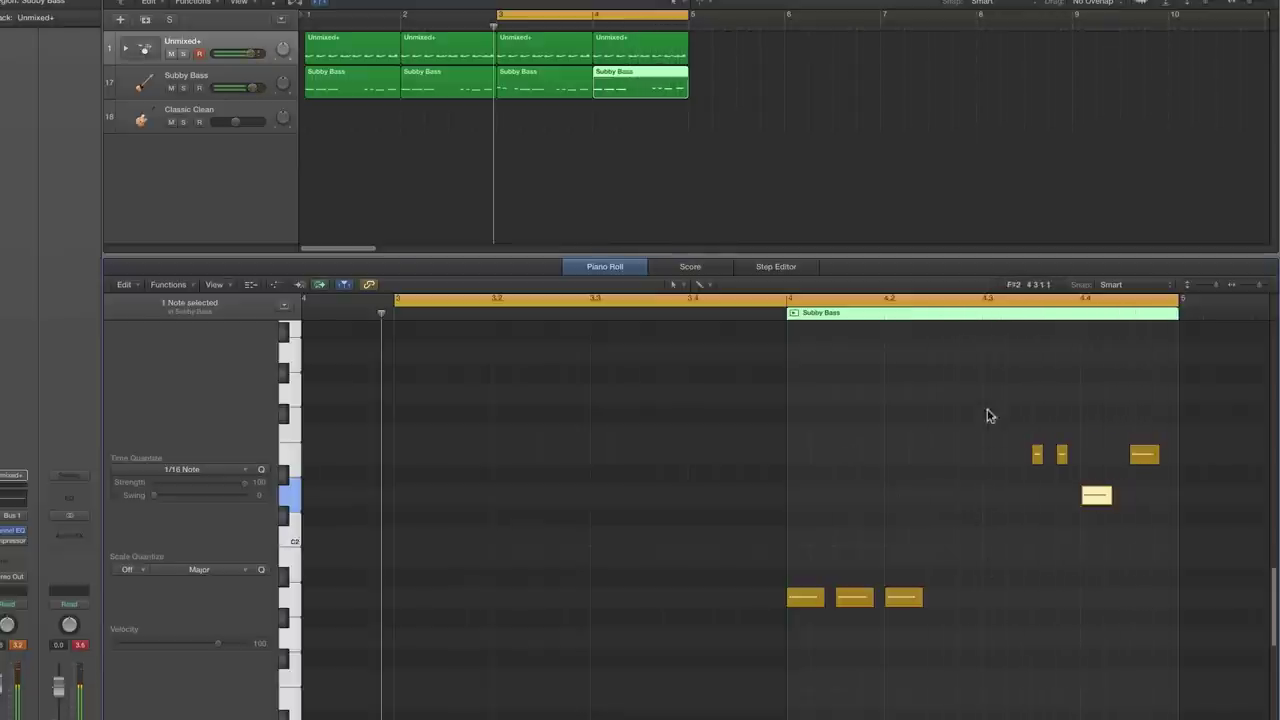
Add a fourth A1 note halfway through beat 2 of bar 4 in the Subby Bass region.
left_click(676, 285)
left_click(700, 317)
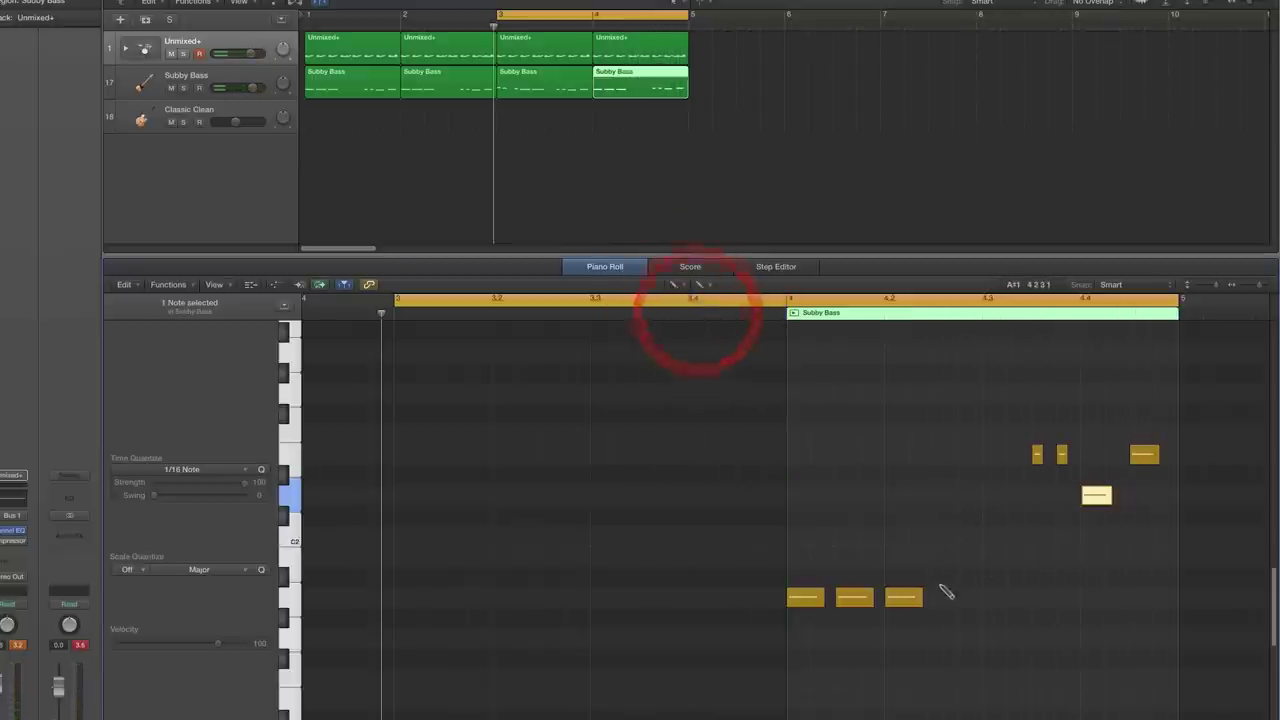
left_click(945, 598)
left_click_drag(962, 599, 969, 602)
left_click(673, 7)
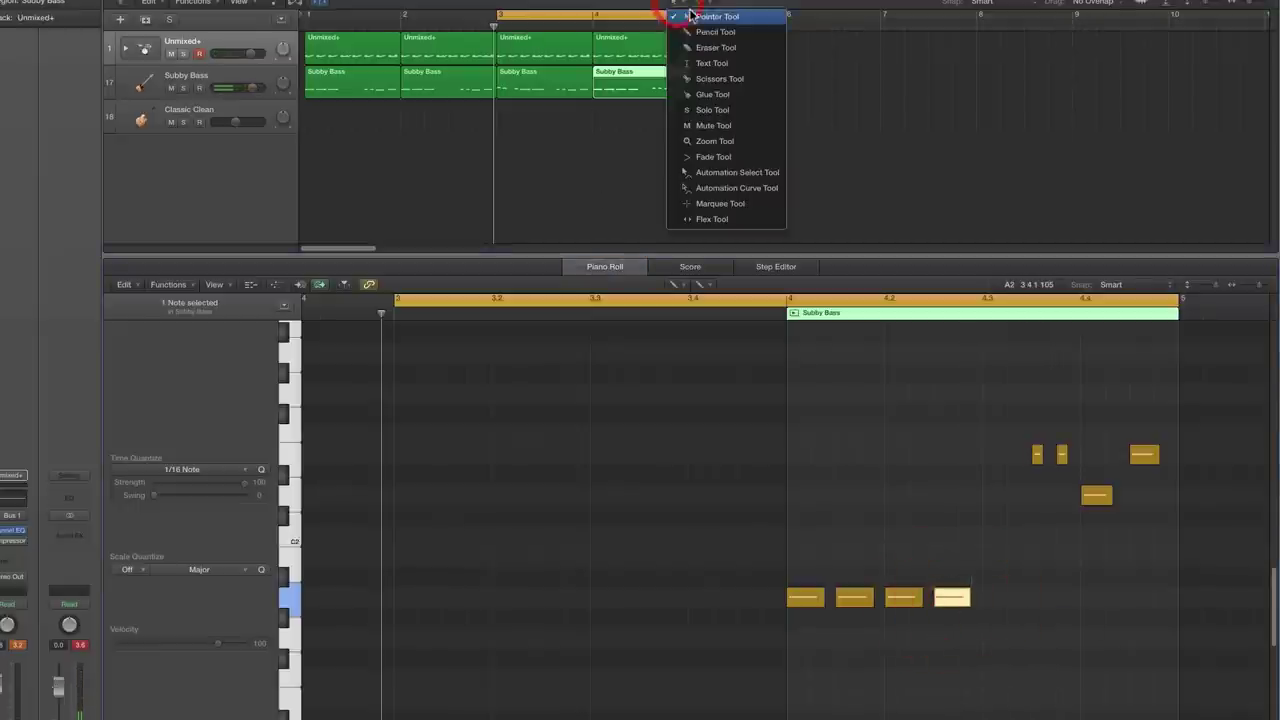
key("Escape")
Select all four Subby Bass regions, enable Scroll in Play, return to the Pointer tool and play the line through.
left_click_drag(706, 77, 360, 97)
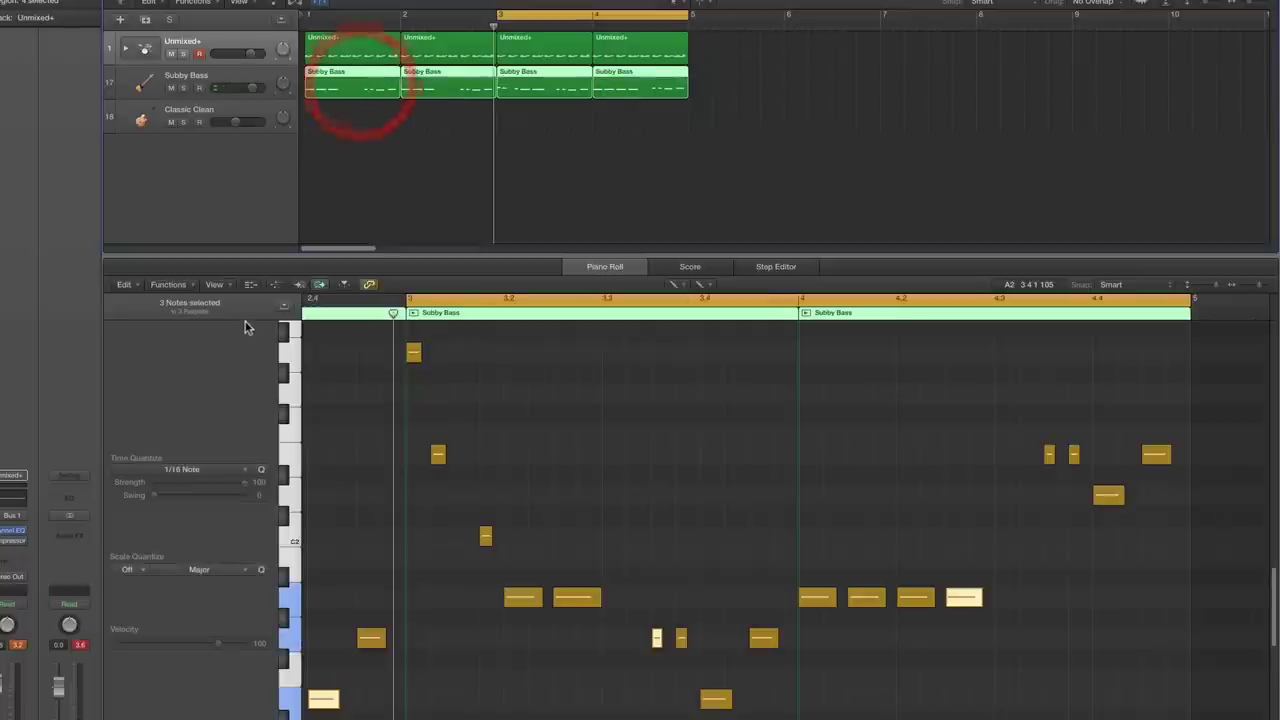
left_click(214, 286)
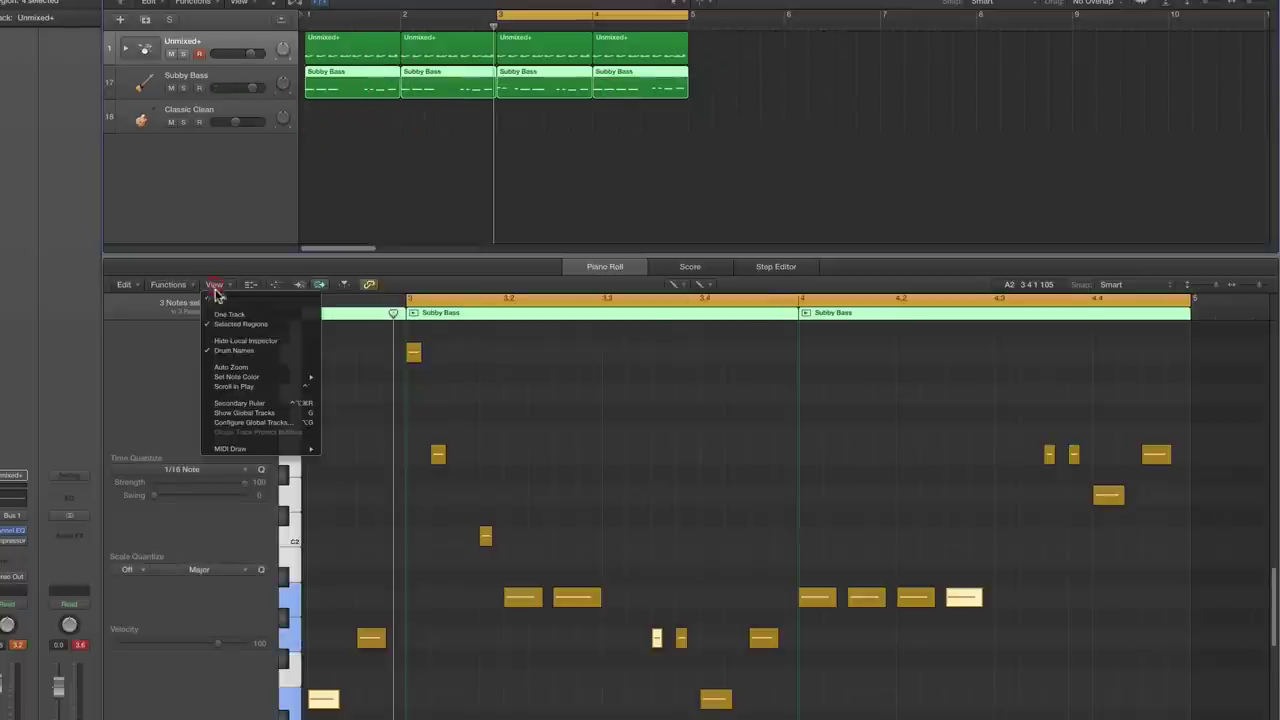
left_click(236, 385)
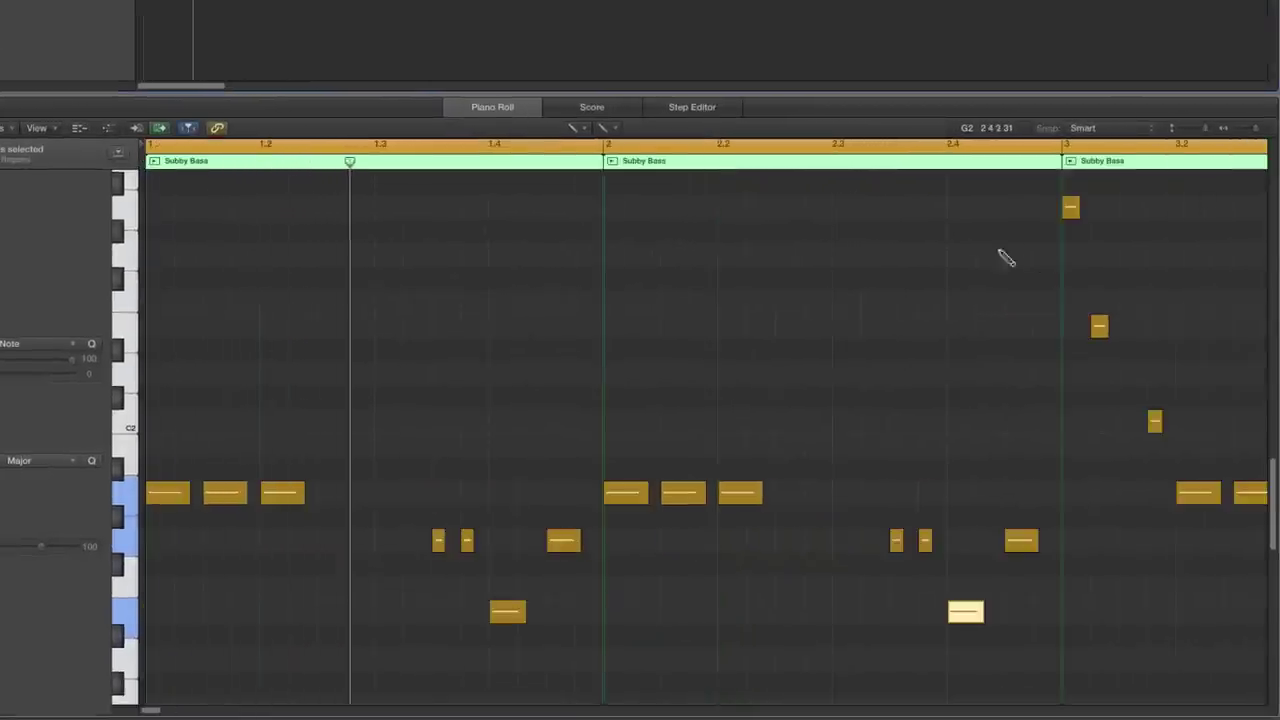
left_click(572, 127)
left_click(598, 140)
left_click(780, 220)
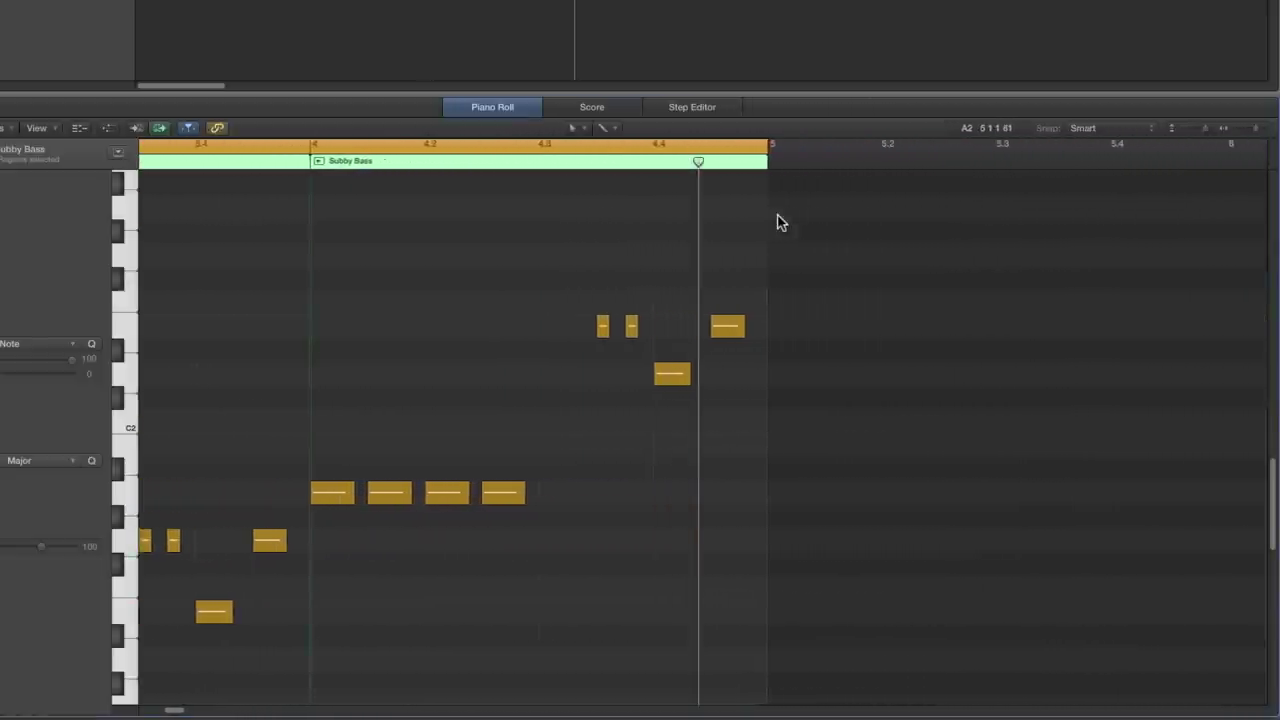
left_click(472, 496)
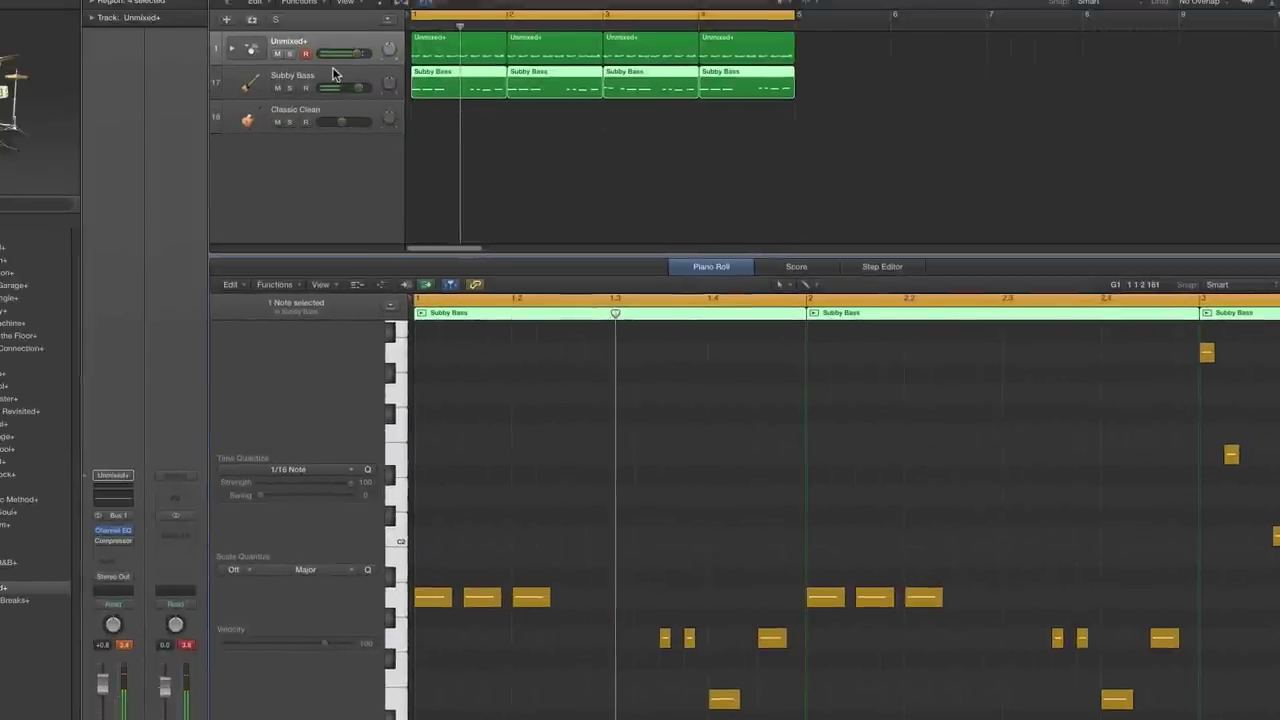
Open the EXS24 instrument on the Subby Bass track and set it to poly mode with the glide at minimum.
left_click(334, 75)
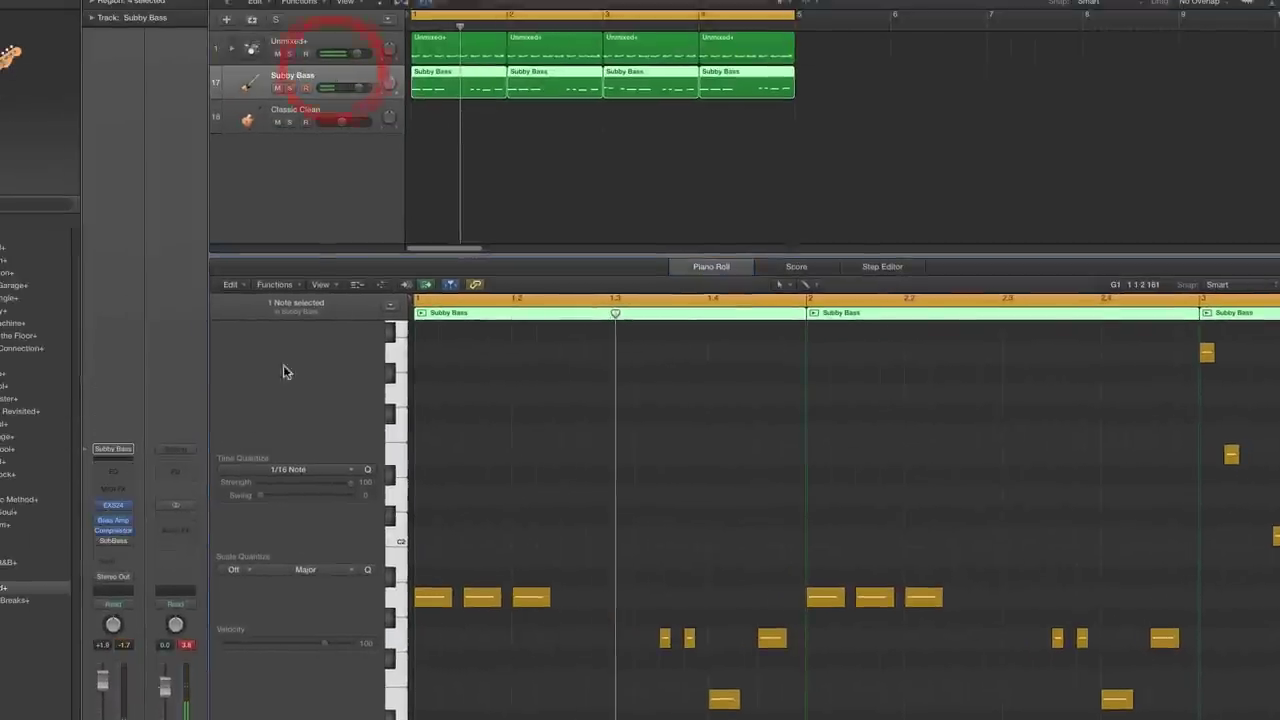
left_click(114, 506)
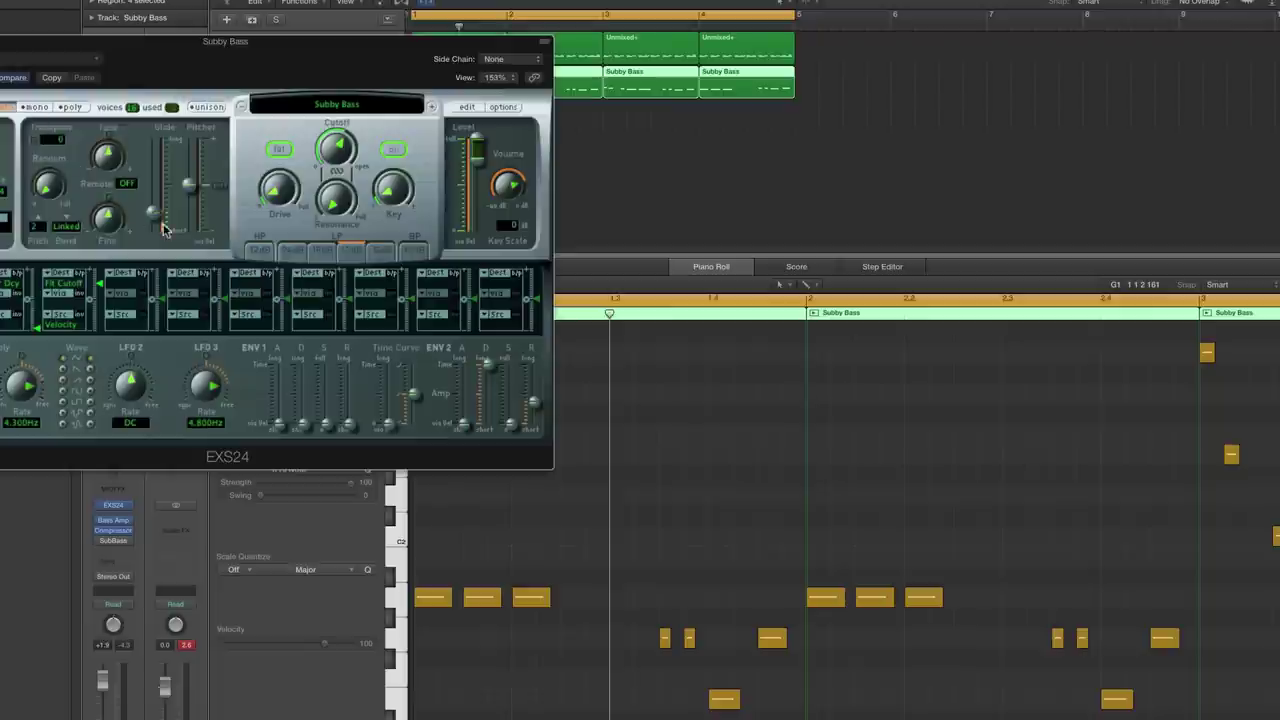
left_click(65, 107)
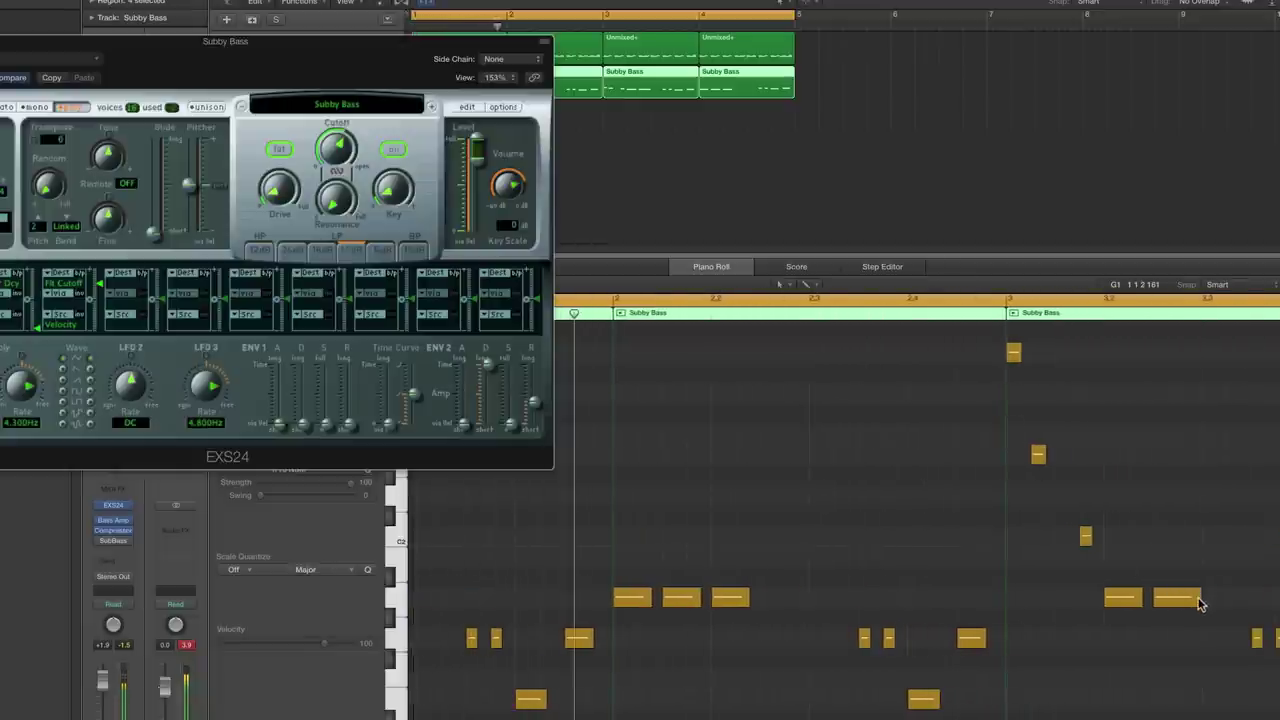
Shorten the A1 note halfway through beat 2 of bar 3 to about the length of the A1 before it.
left_click_drag(1198, 600, 1190, 600)
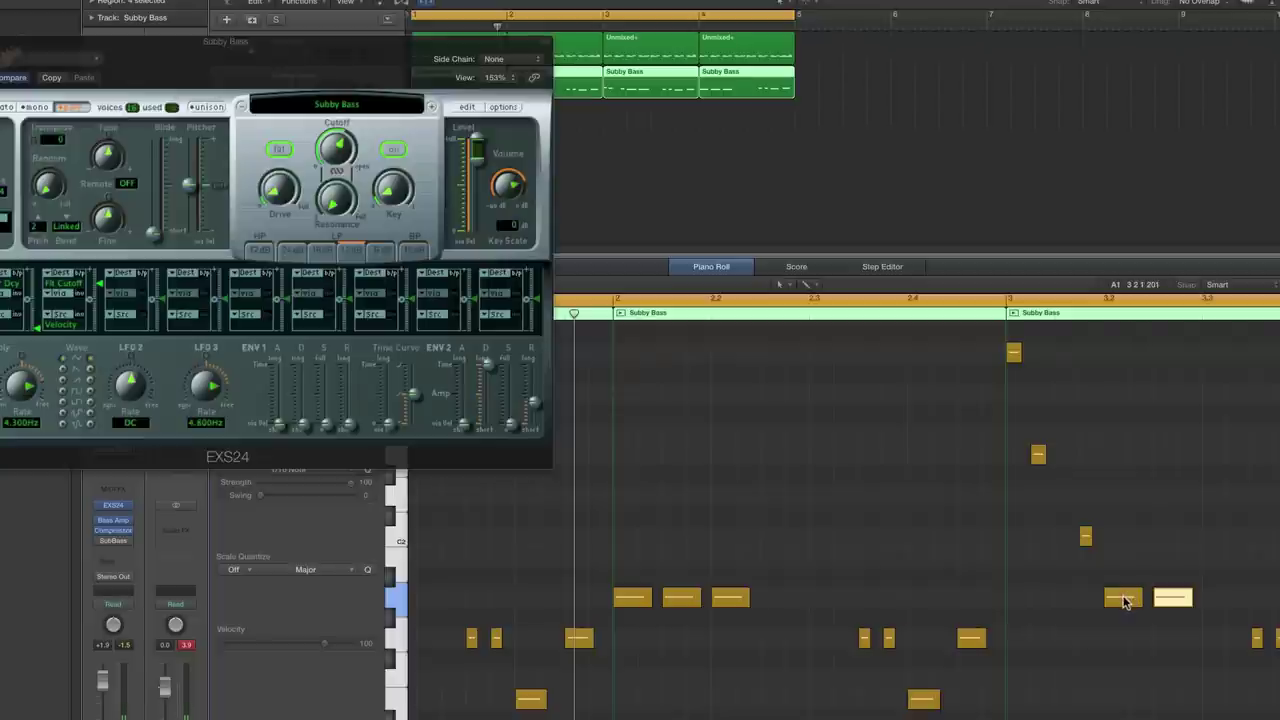
left_click(1122, 598)
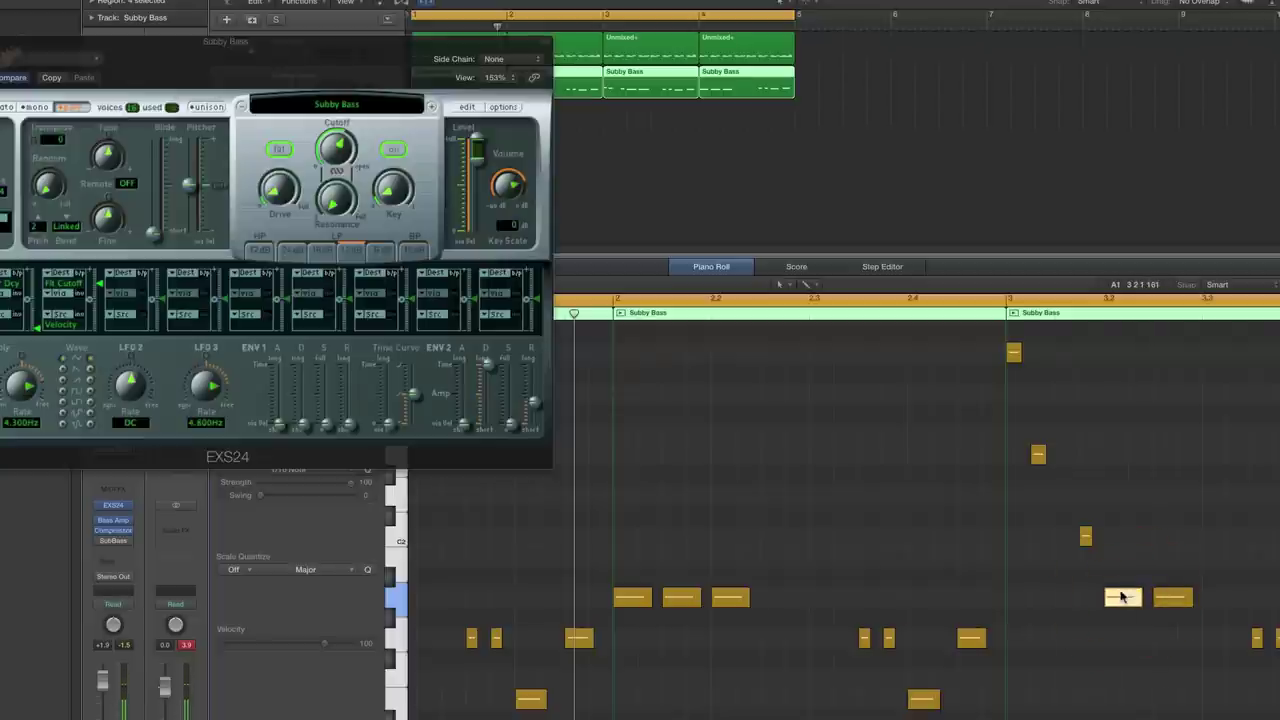
left_click(1122, 596)
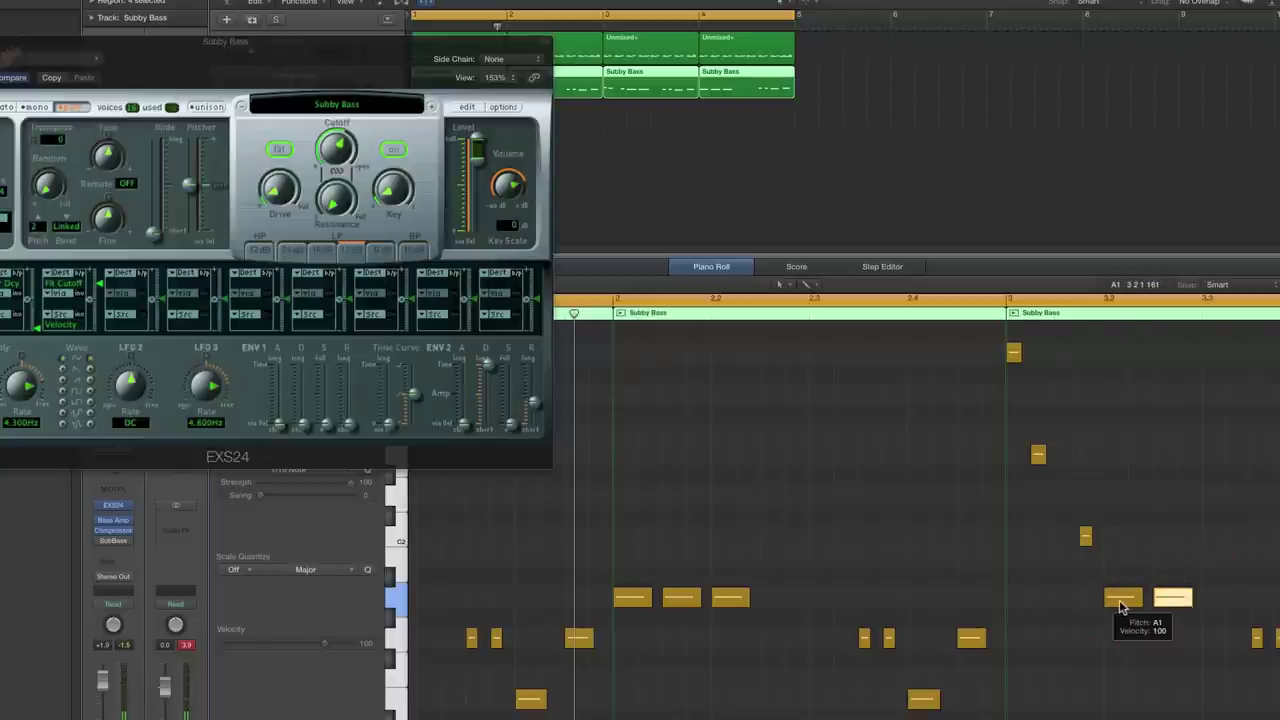
left_click(1122, 601)
left_click(1189, 601)
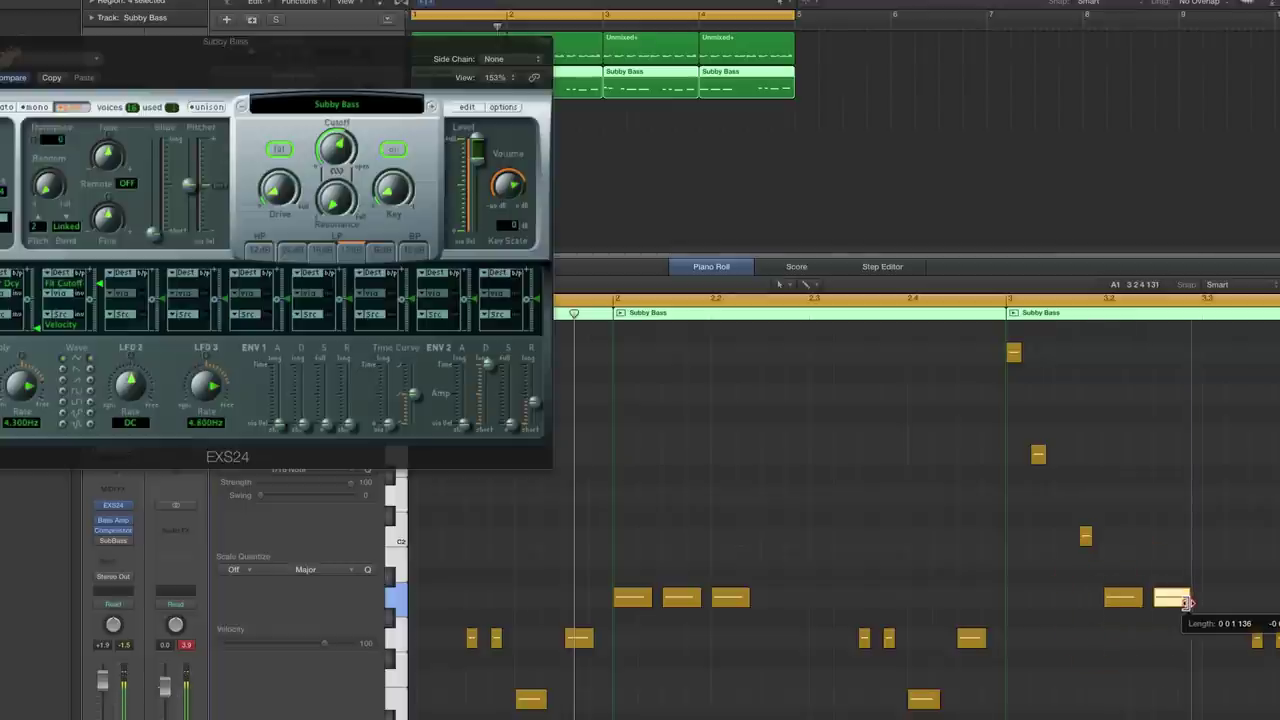
left_click_drag(1188, 601, 1143, 599)
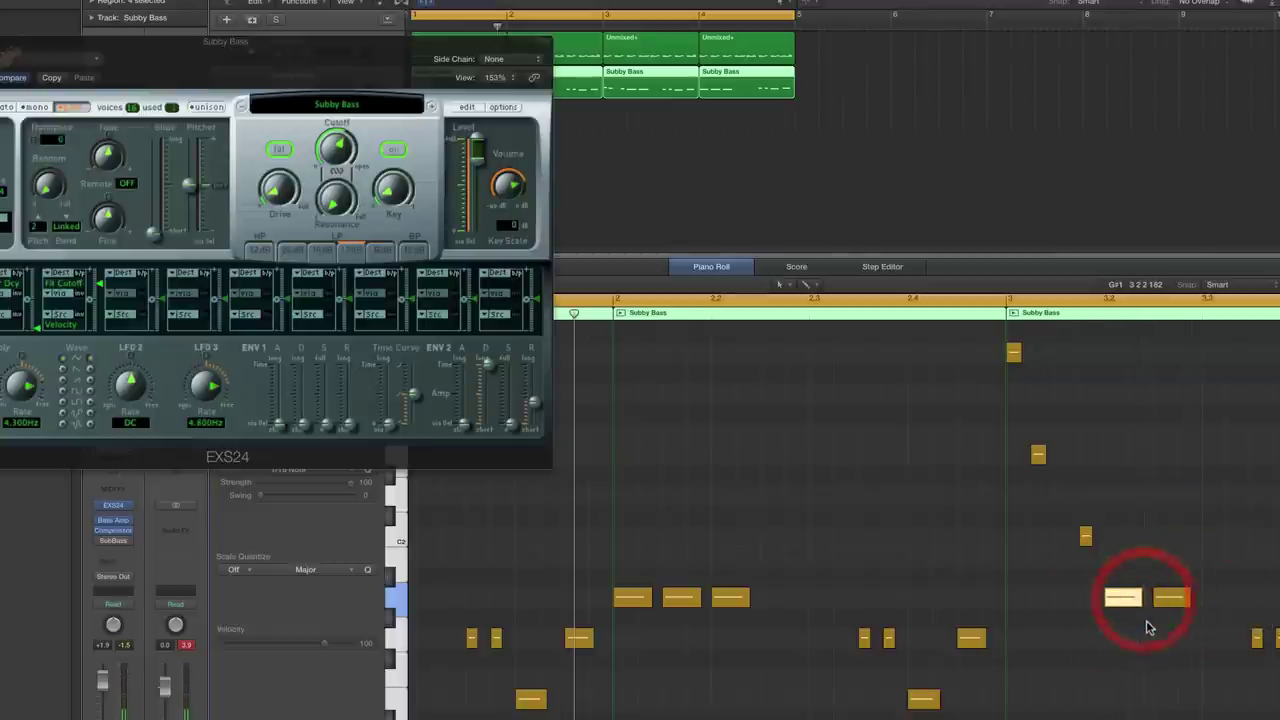
Play the four-bar groove from the start and hide the EXS24 window.
key("space")
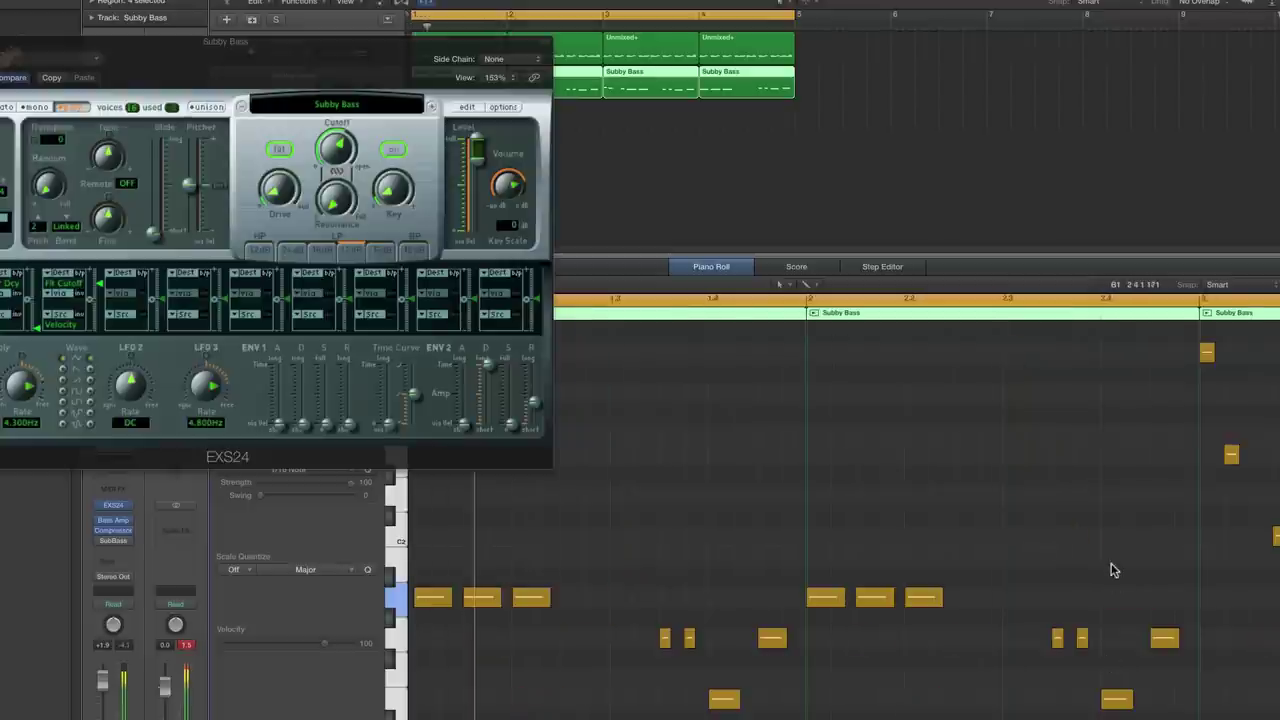
left_click(1113, 570)
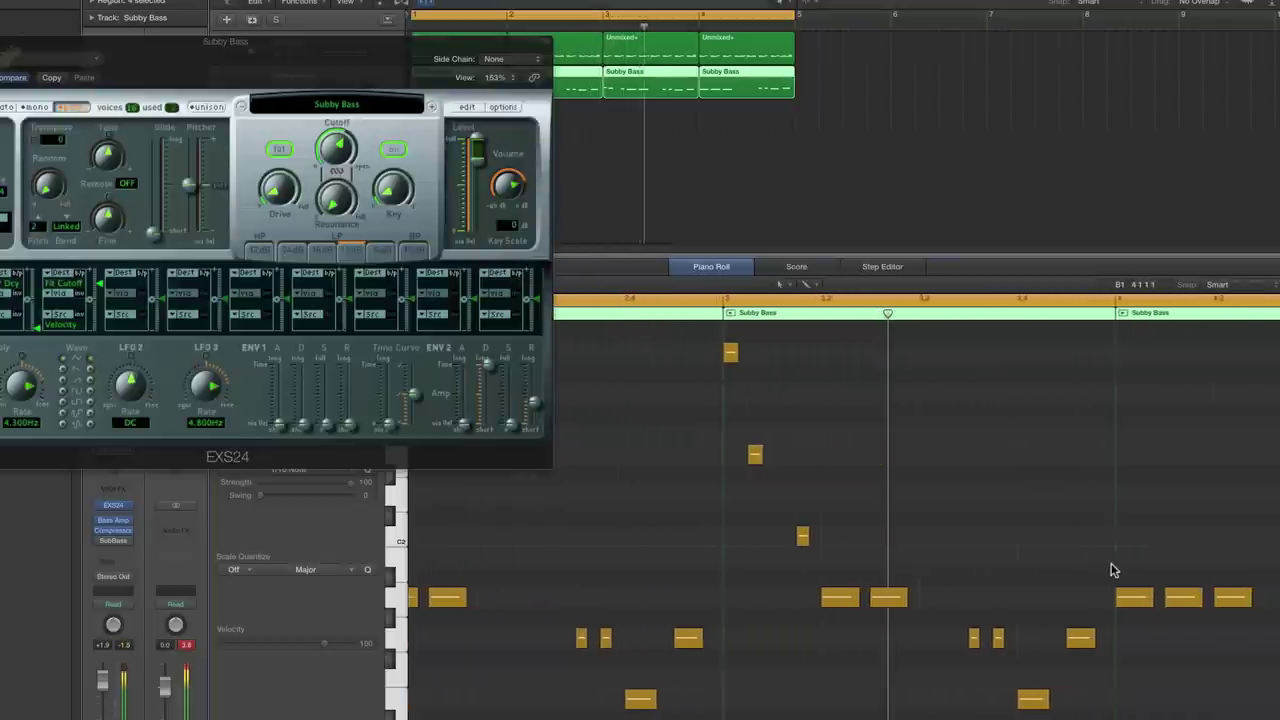
key("v")
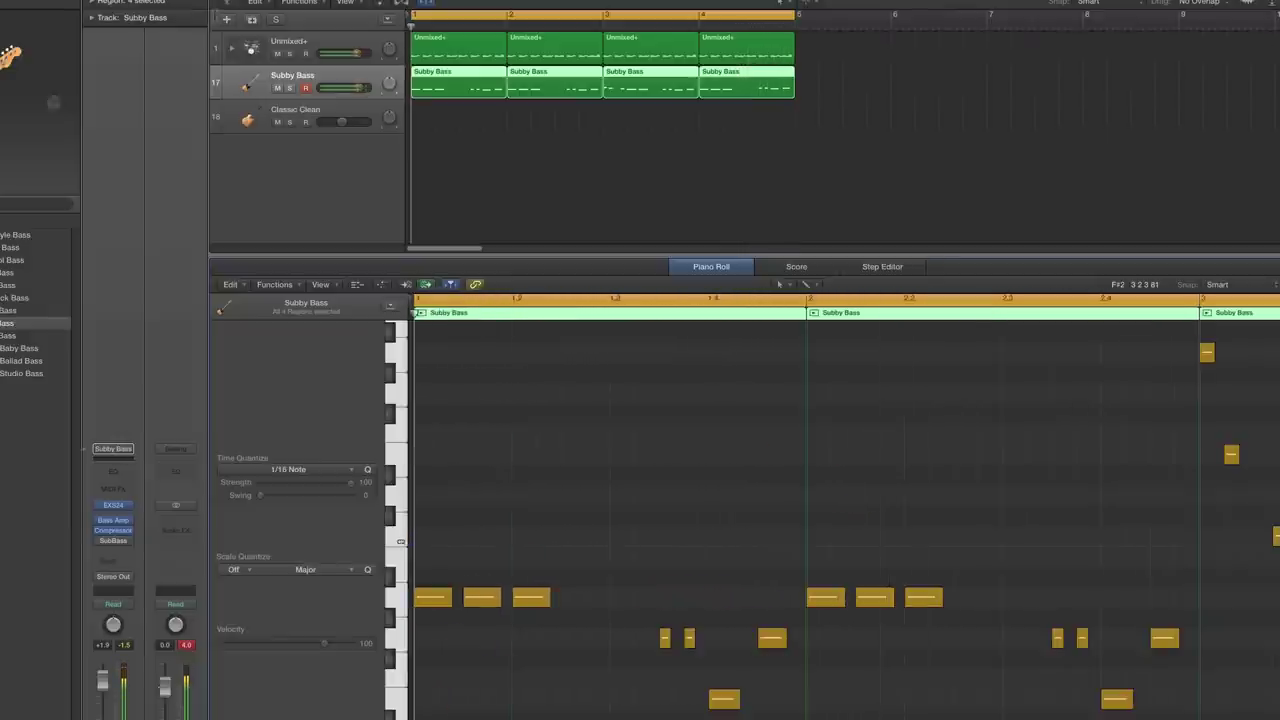
Draw a one-bar region at bar 1 on the Classic Clean track and select that track.
left_click(779, 6)
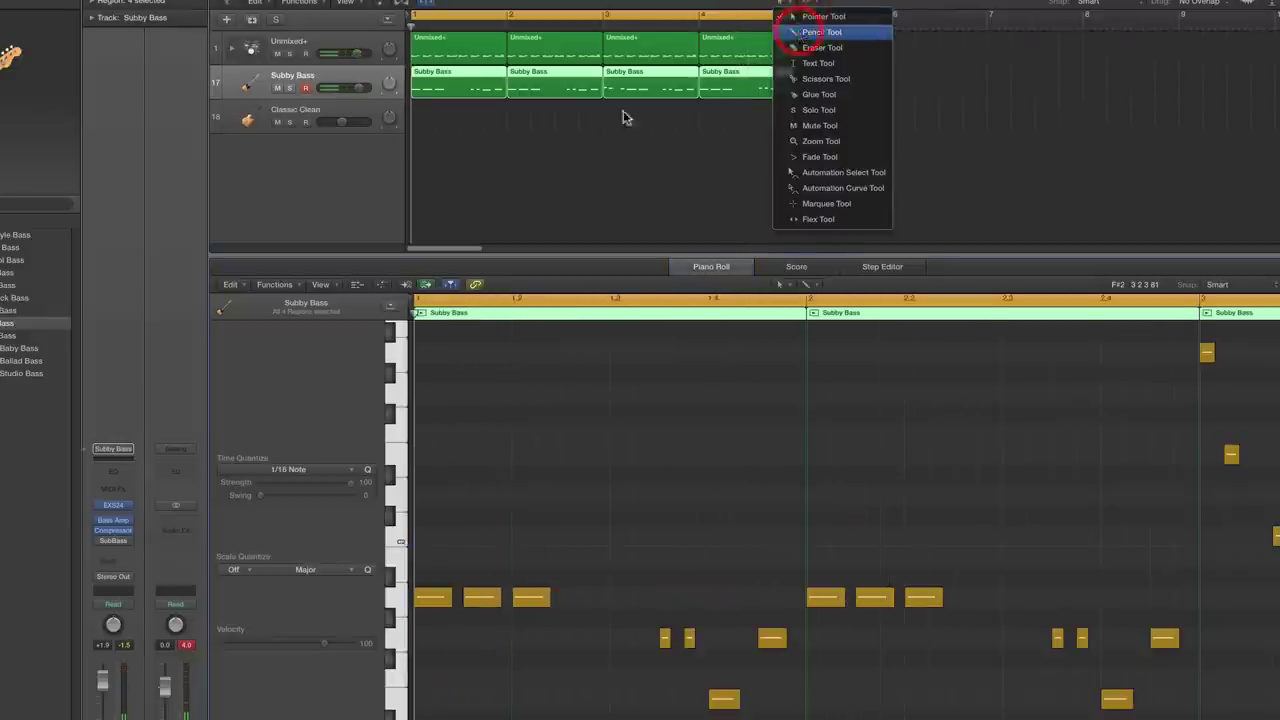
left_click(812, 32)
left_click(428, 119)
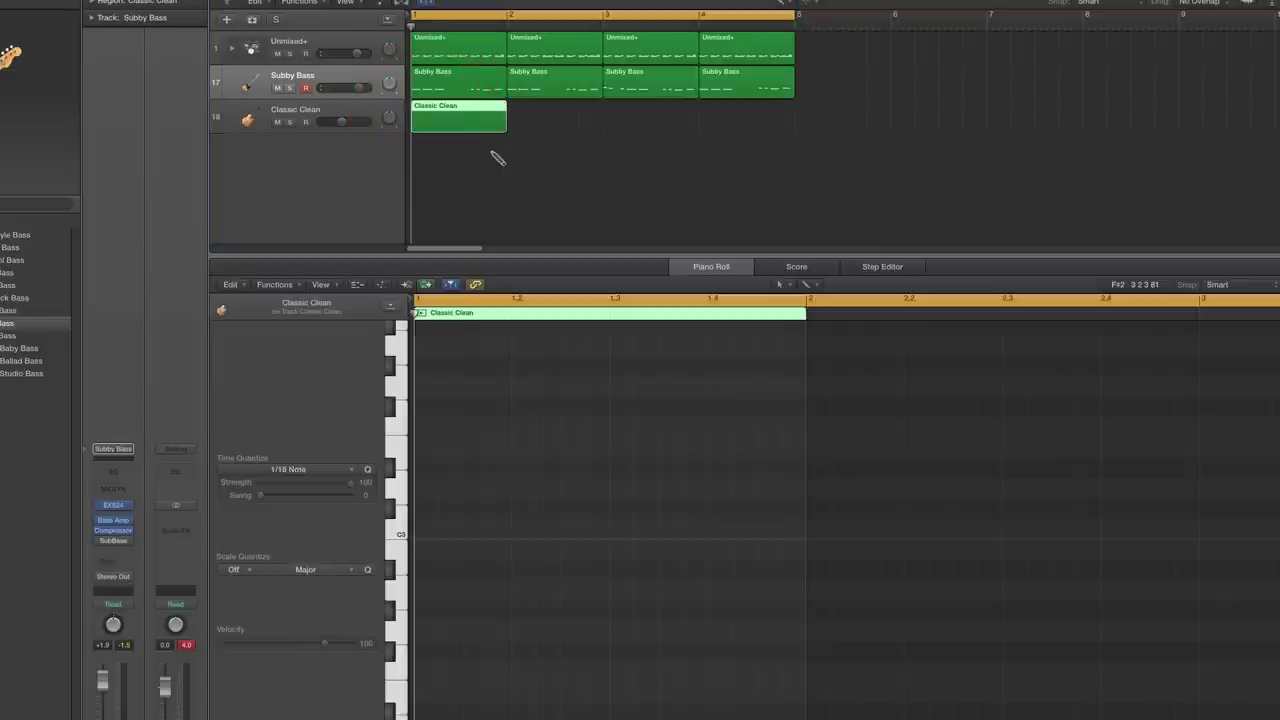
left_click(328, 118)
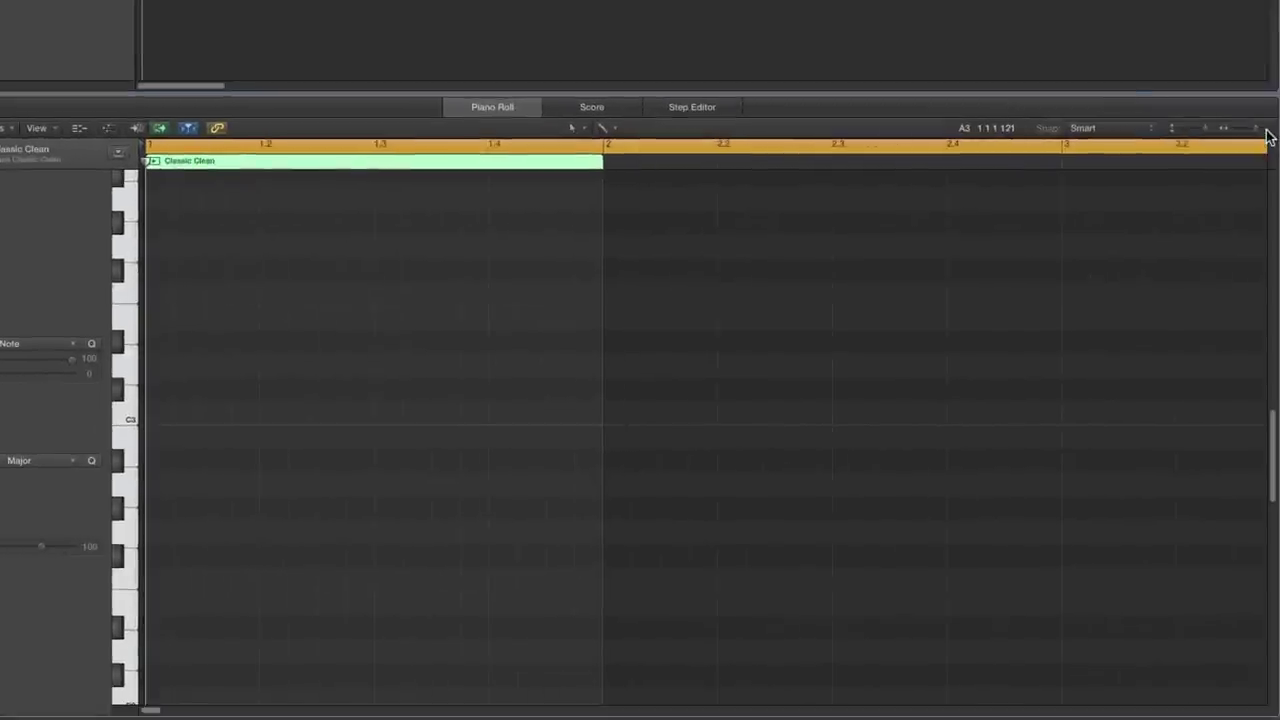
Draw a short A minor chord of A2, C3 and E3 halfway through beat 1 of the Classic Clean region, and play.
left_click(1266, 135)
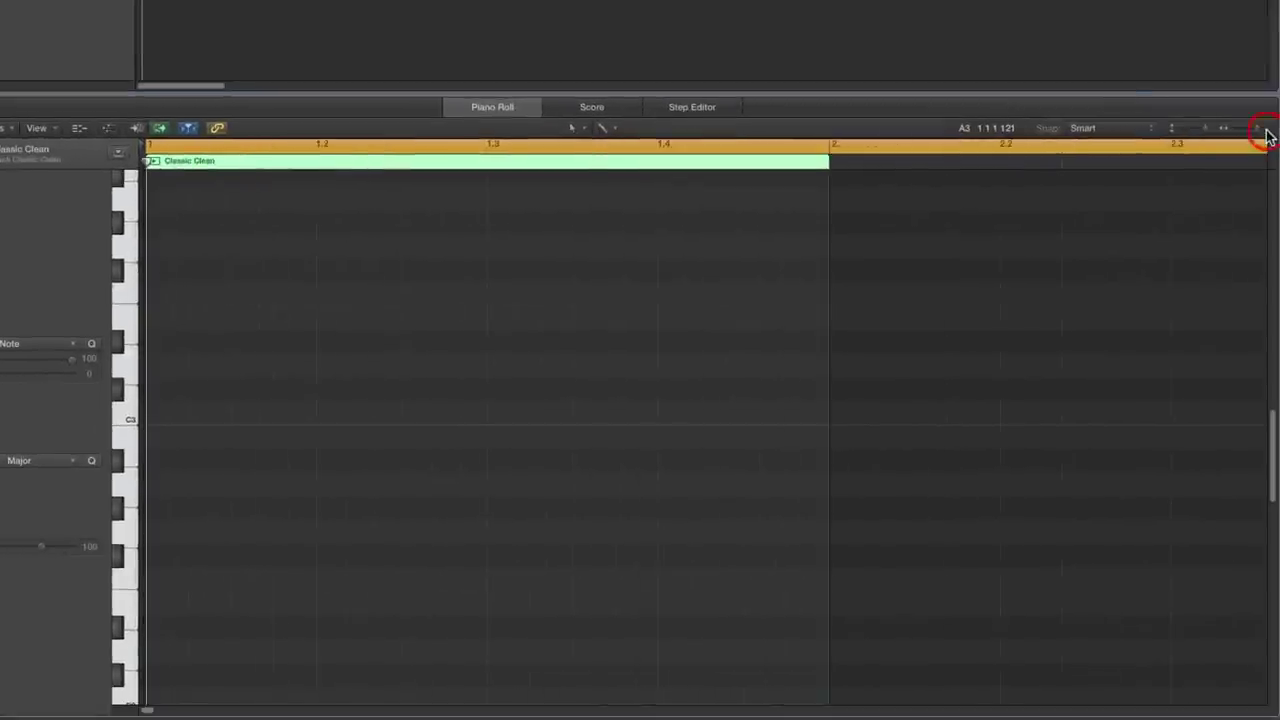
left_click(574, 128)
left_click(576, 164)
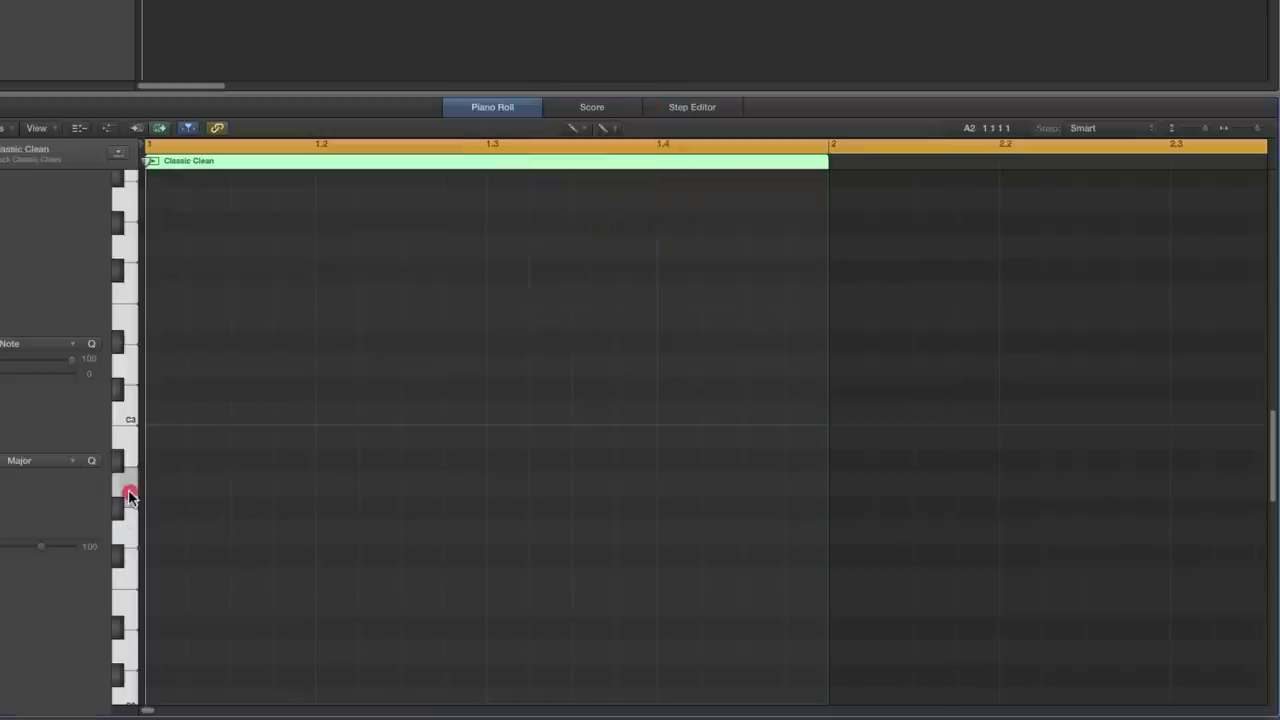
left_click(240, 487)
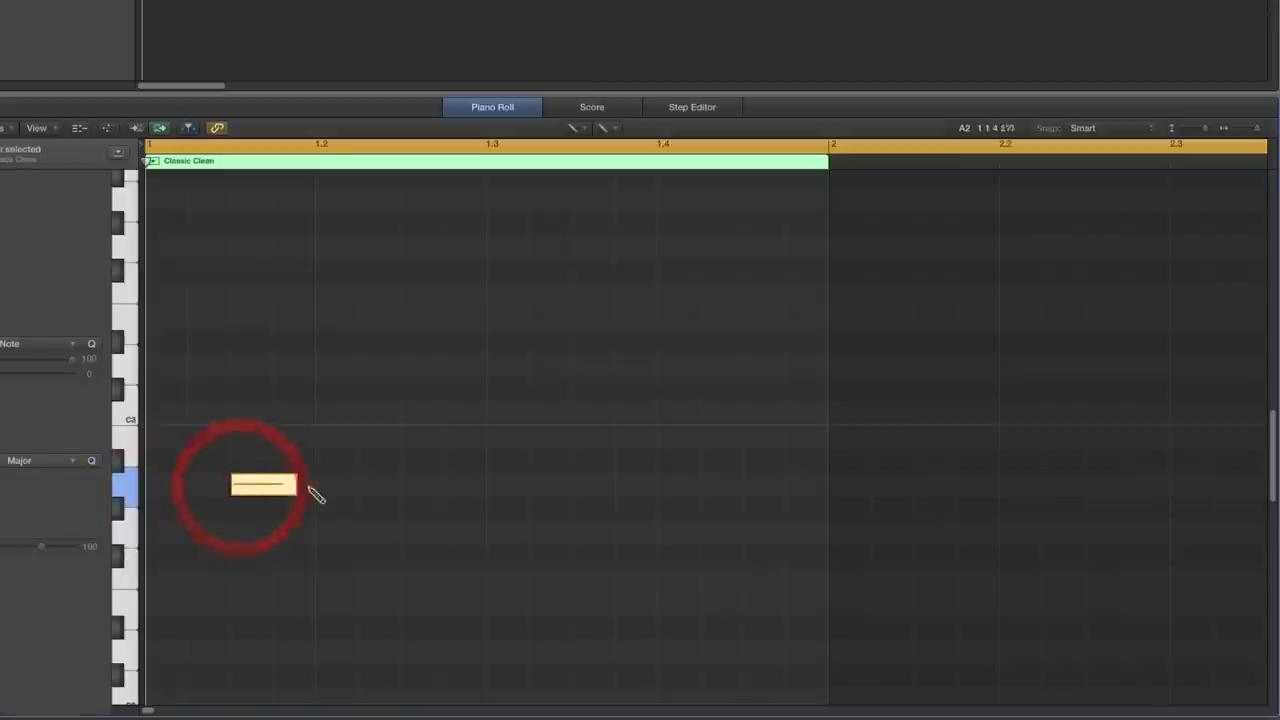
left_click_drag(295, 488, 250, 487)
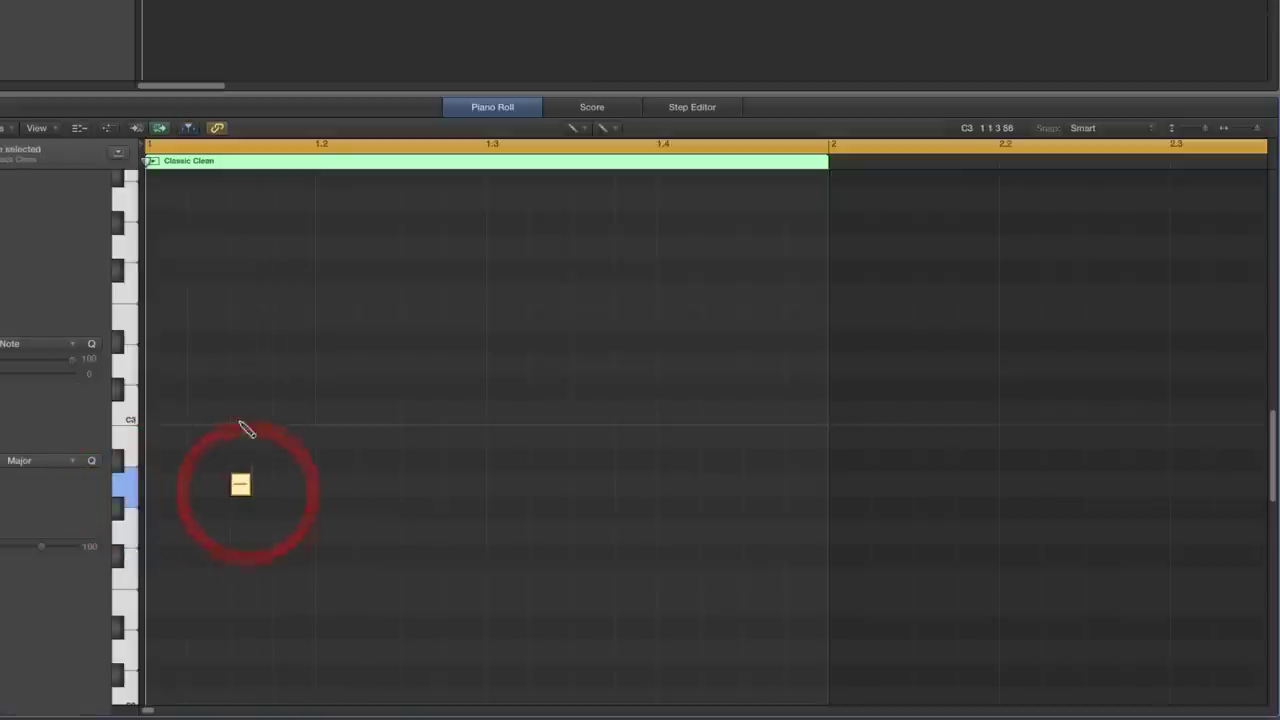
left_click(240, 413)
left_click(240, 320)
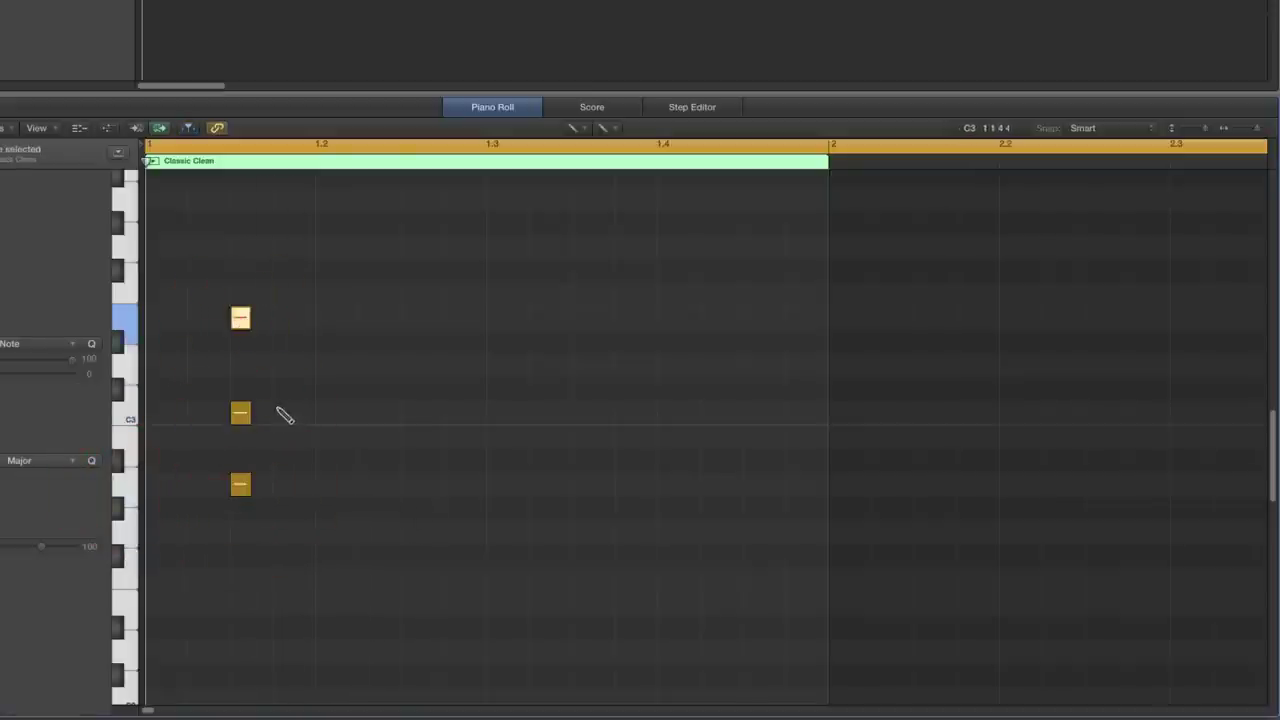
key("space")
key("space")
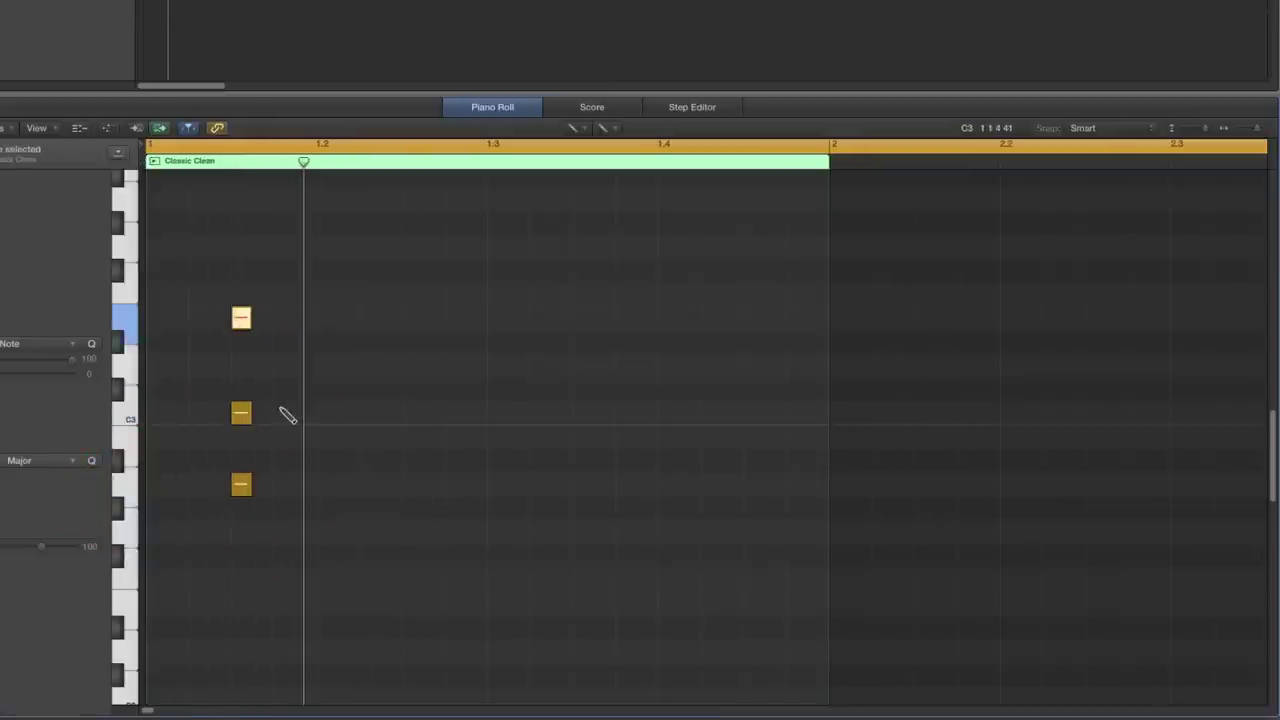
Copy the A minor chord to the offbeats of beats 2, 3 and 4 in bar 1, and play.
left_click(575, 128)
left_click(604, 147)
left_click_drag(213, 268, 290, 536)
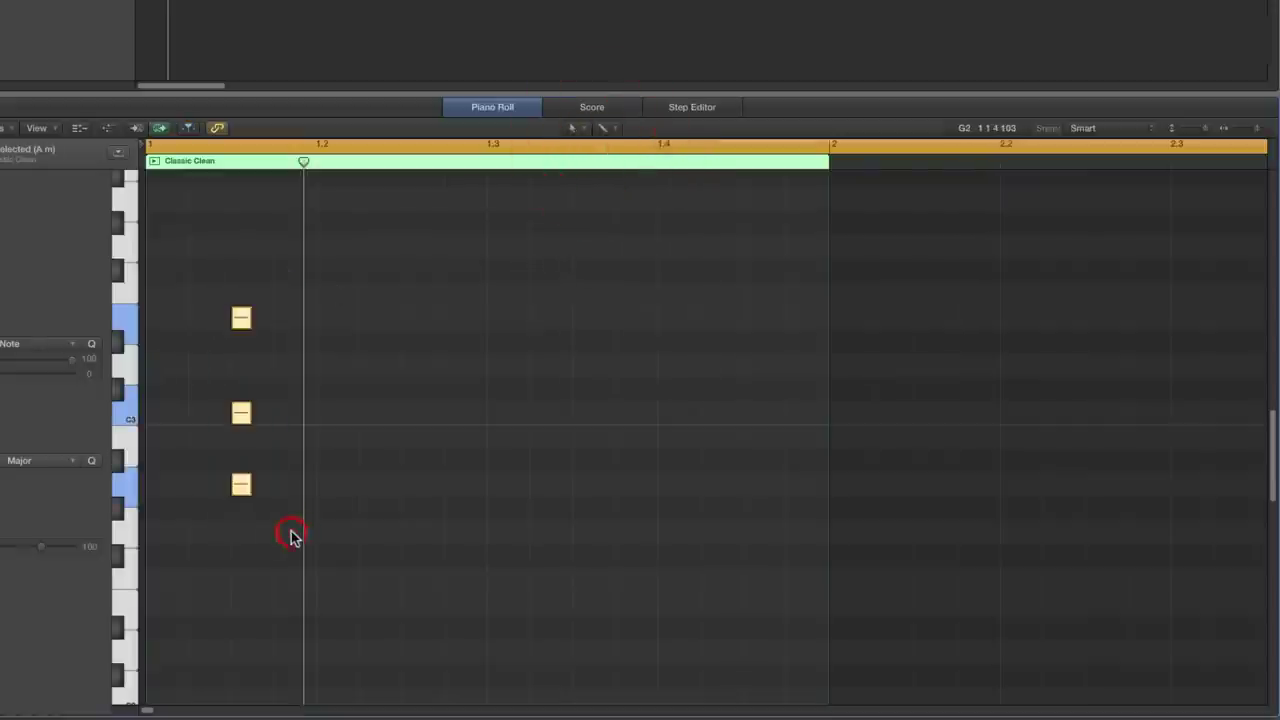
left_click_drag(241, 486, 410, 487)
left_click_drag(541, 490, 755, 488)
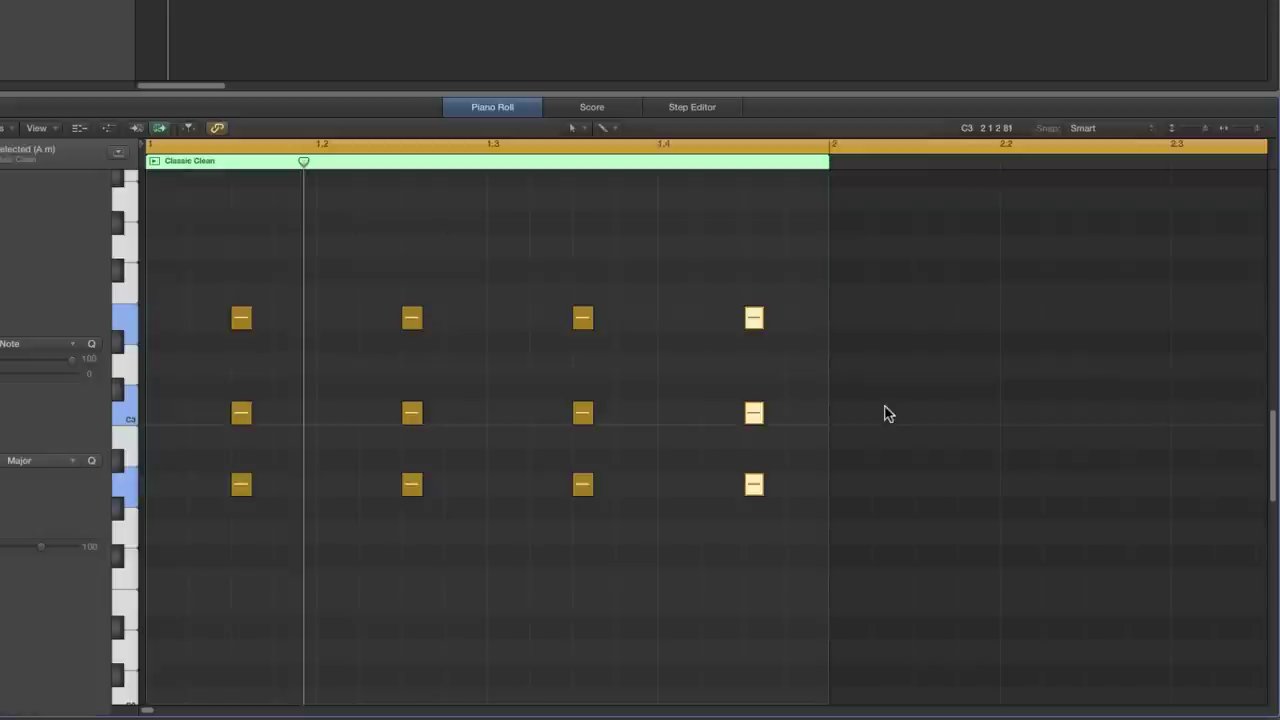
key("space")
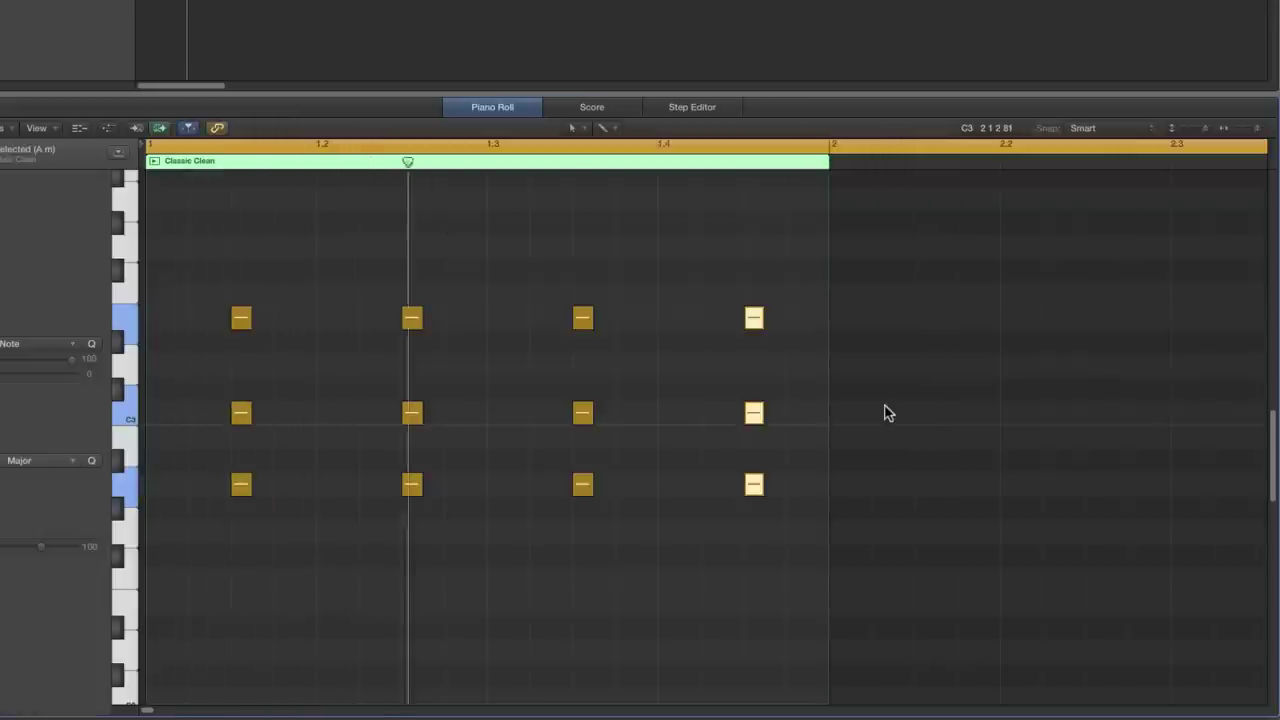
Change the guitar chords on beats 3 and 4 to G major with G2, B2 and D3, and play.
left_click_drag(550, 286, 583, 531)
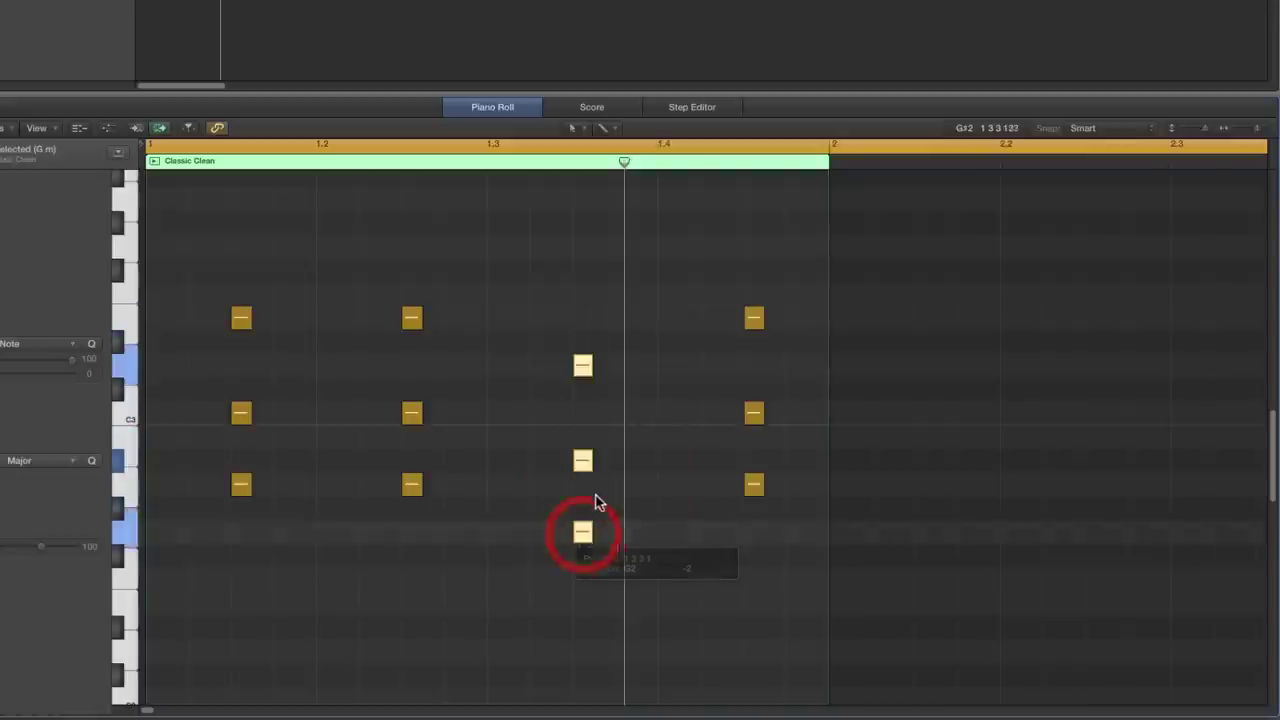
left_click(592, 492)
left_click_drag(588, 472, 588, 447)
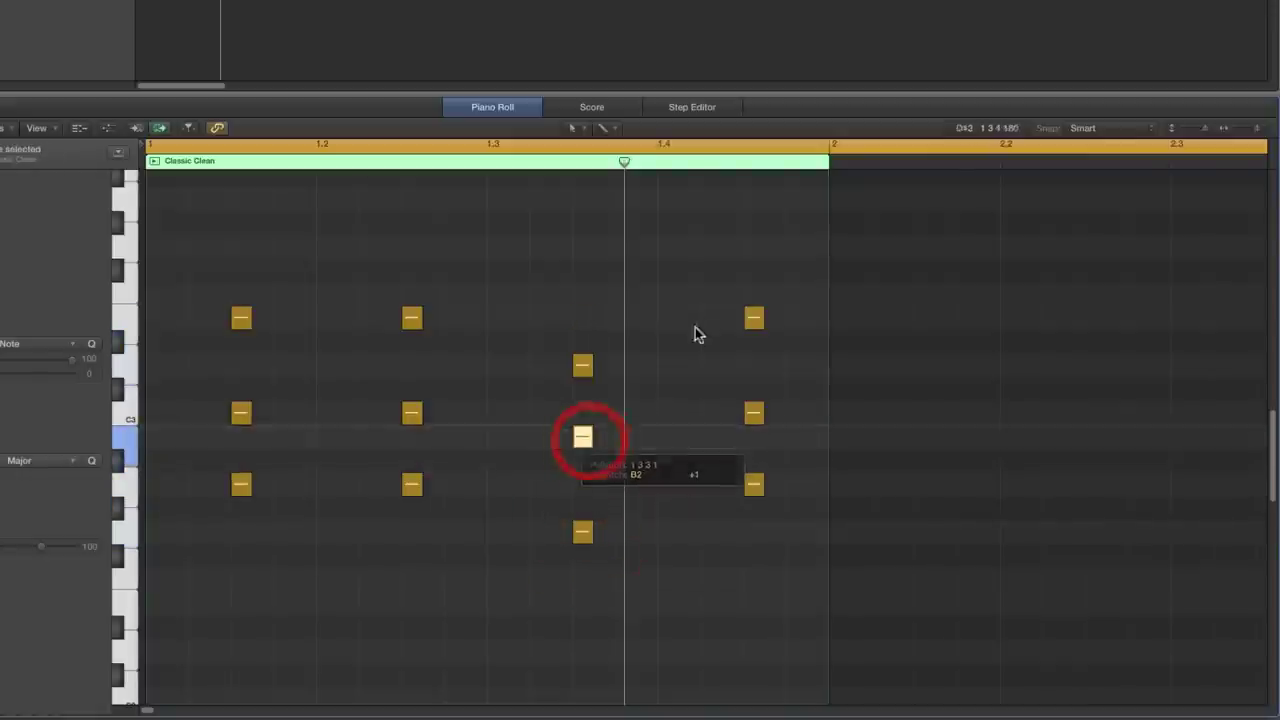
left_click_drag(720, 294, 754, 531)
left_click(760, 485)
left_click_drag(757, 471, 757, 443)
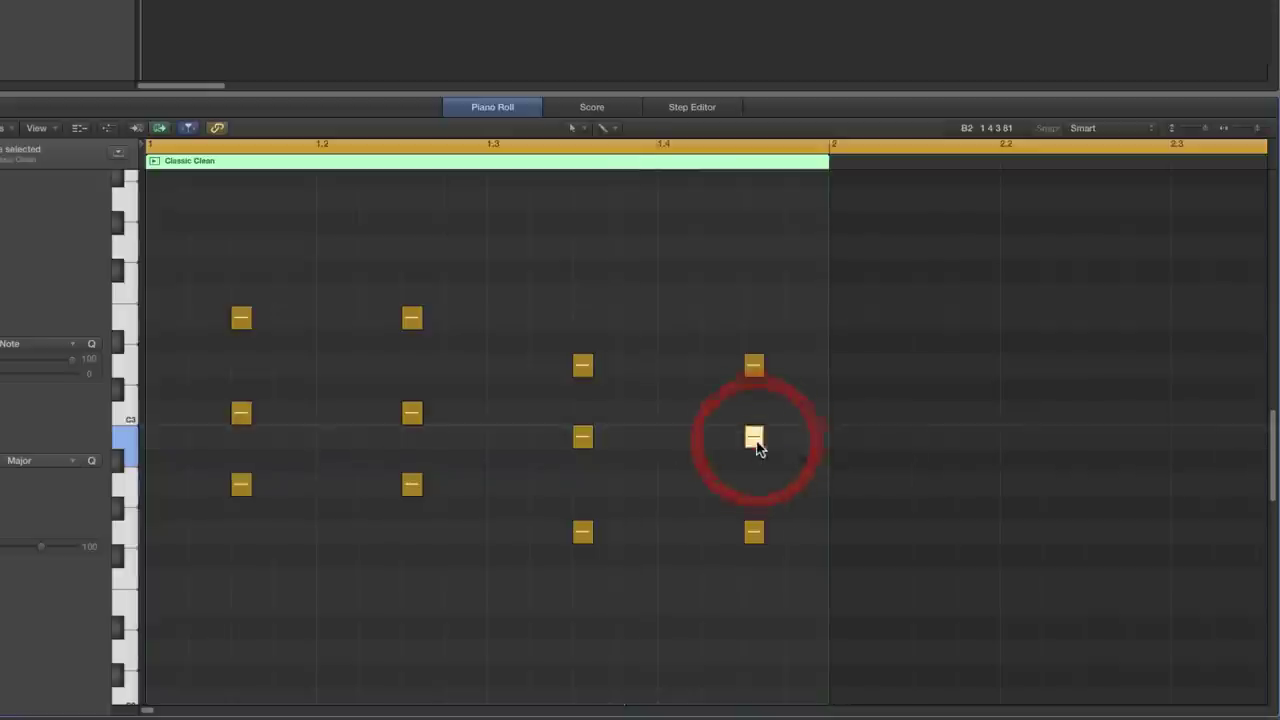
key("space")
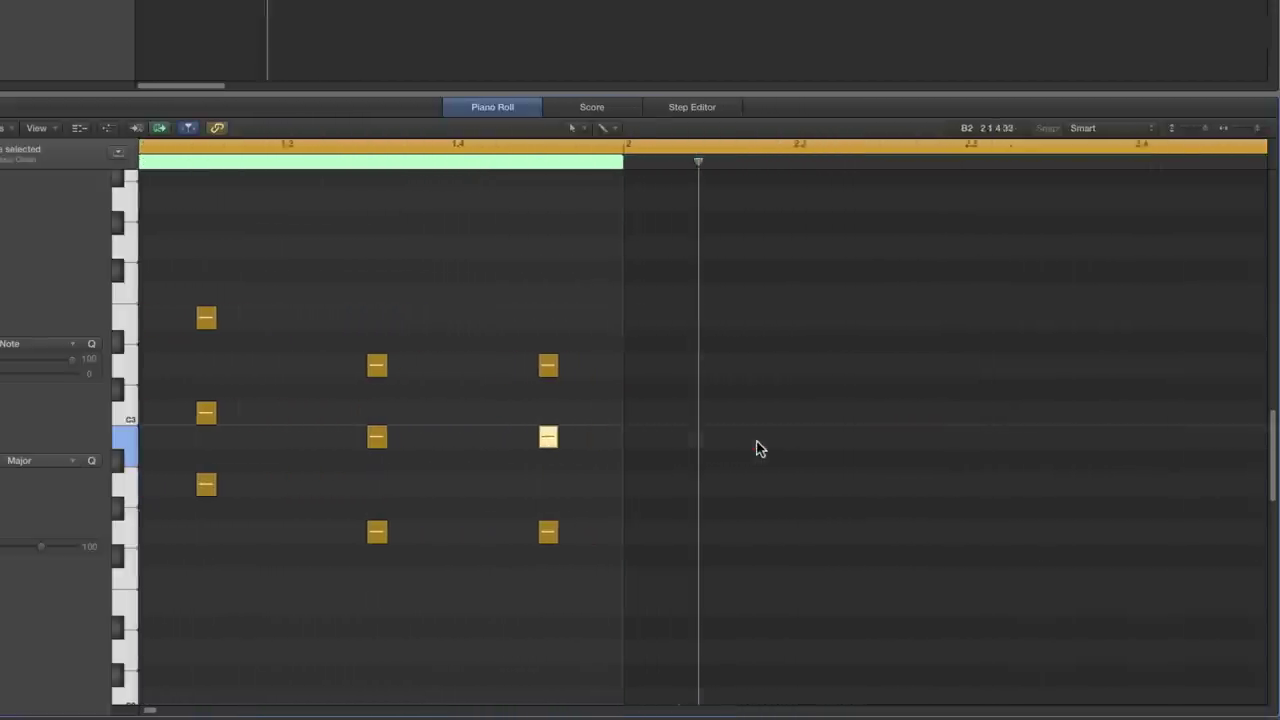
key("space")
scroll(714, 458, "left", 5)
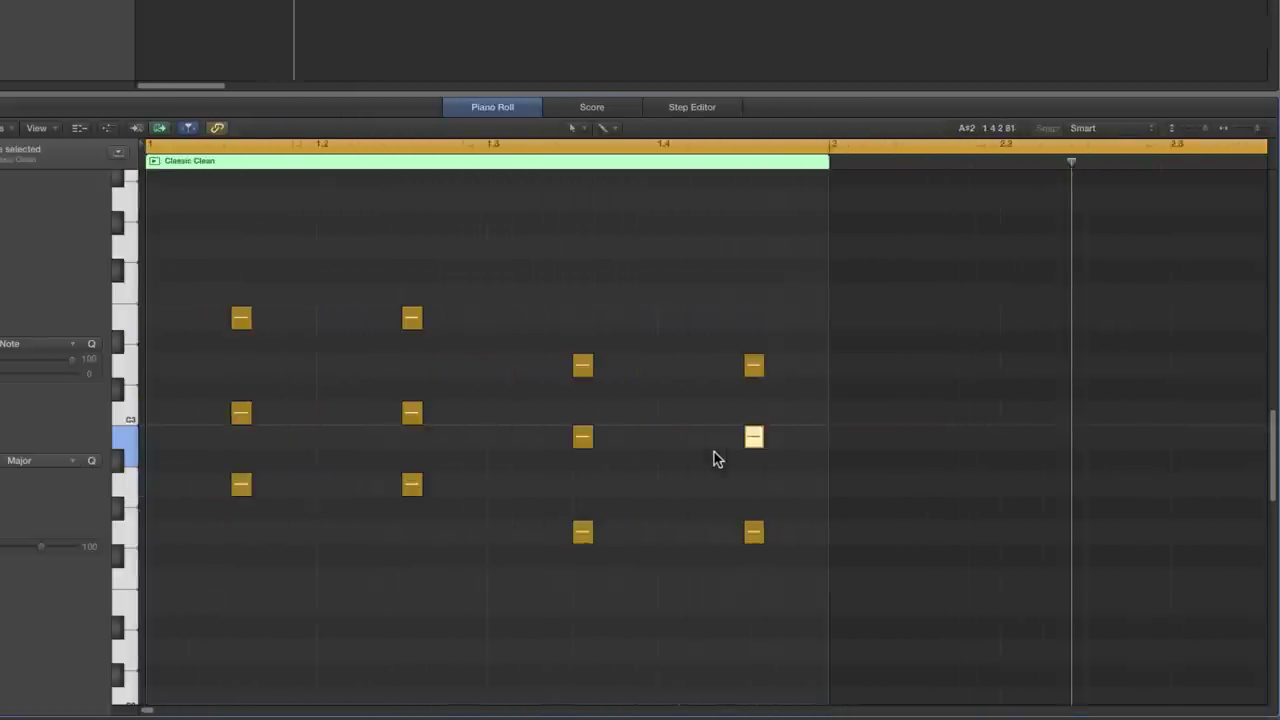
Raise the velocity of all twelve Classic Clean chord notes in bar 1 to 105 with the Velocity tool.
left_click_drag(205, 275, 791, 594)
left_click(571, 127)
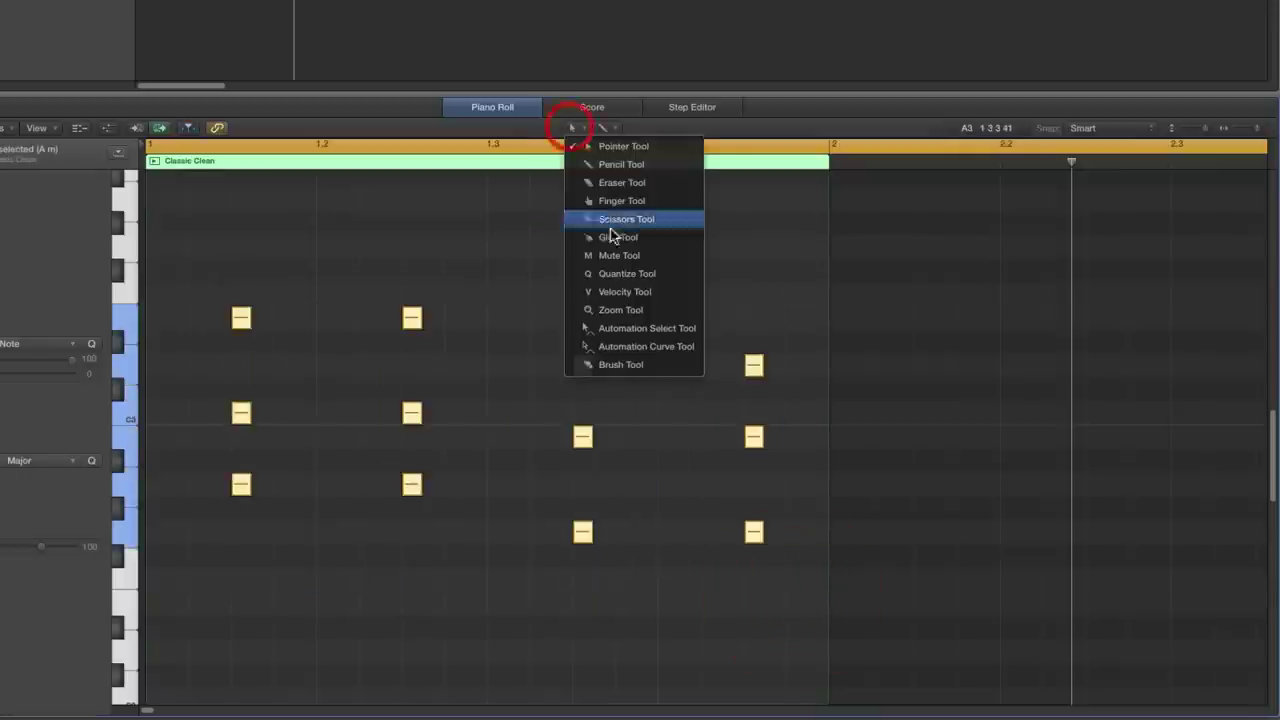
left_click(601, 292)
left_click_drag(410, 318, 414, 306)
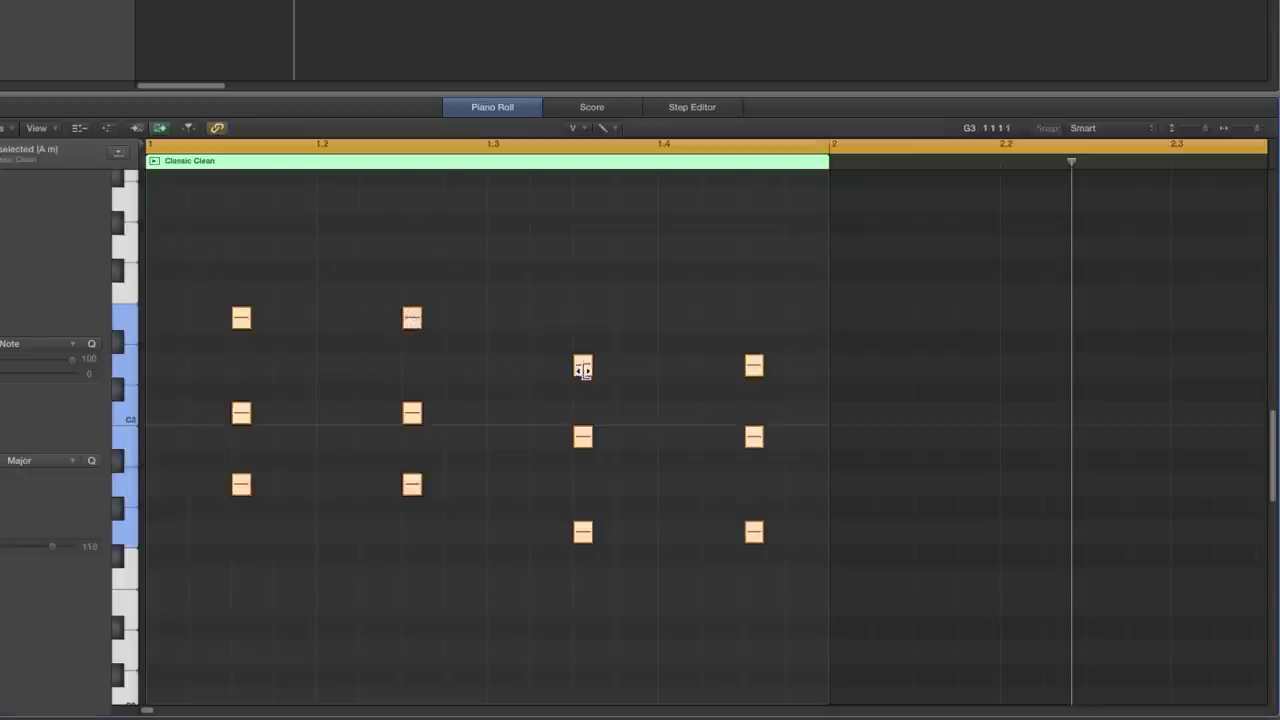
left_click_drag(588, 375, 588, 375)
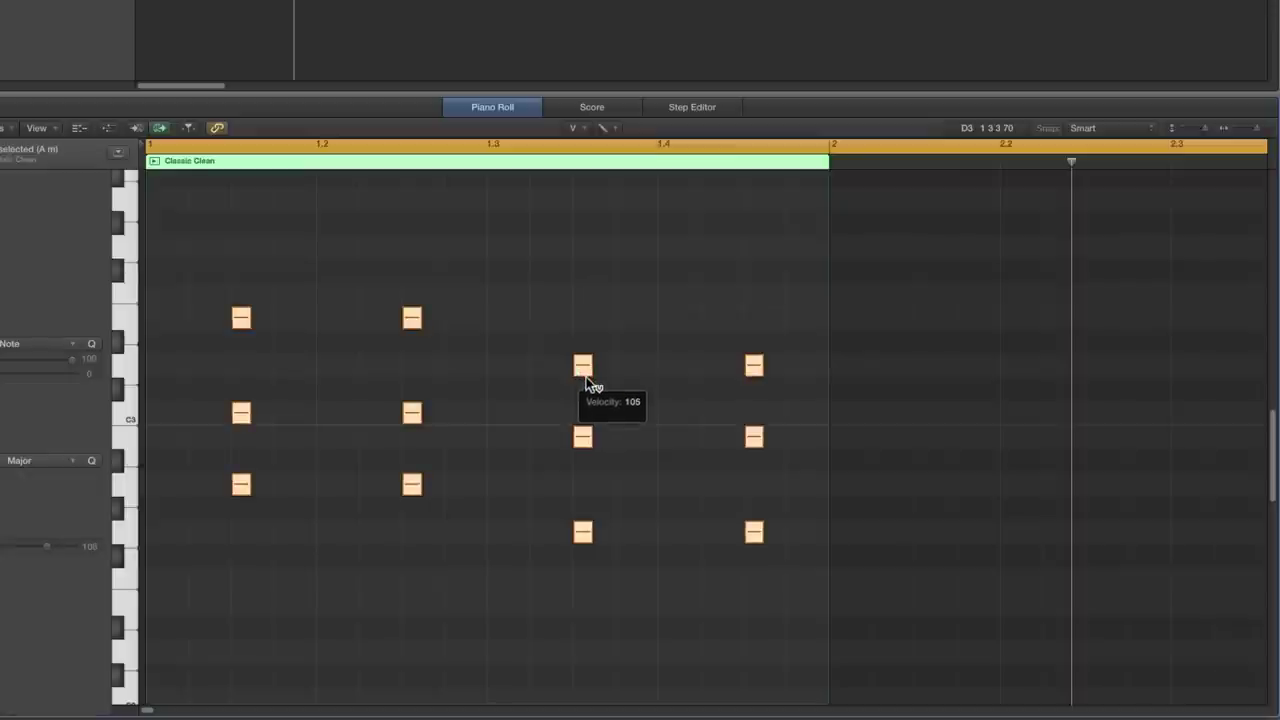
left_click(586, 372)
Switch back to the Pointer tool, shorten all the guitar chord notes slightly, and play.
left_click(578, 128)
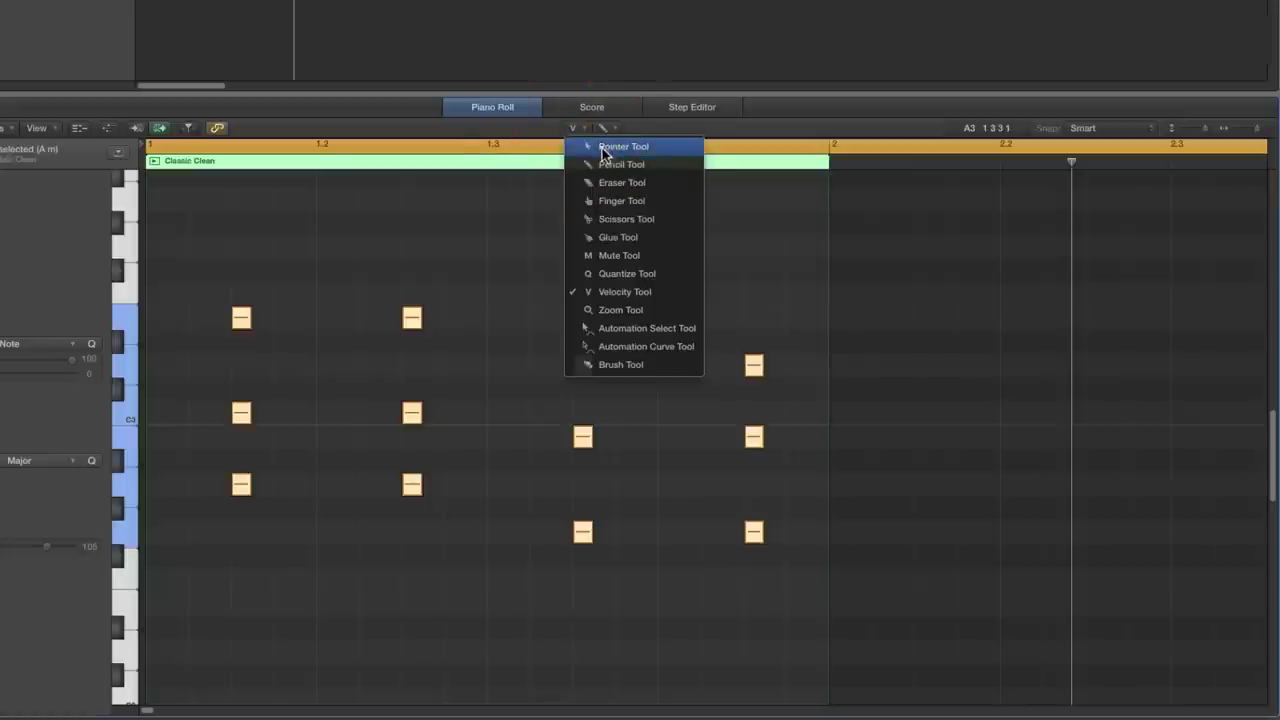
left_click(603, 150)
left_click_drag(420, 486, 410, 487)
key("space")
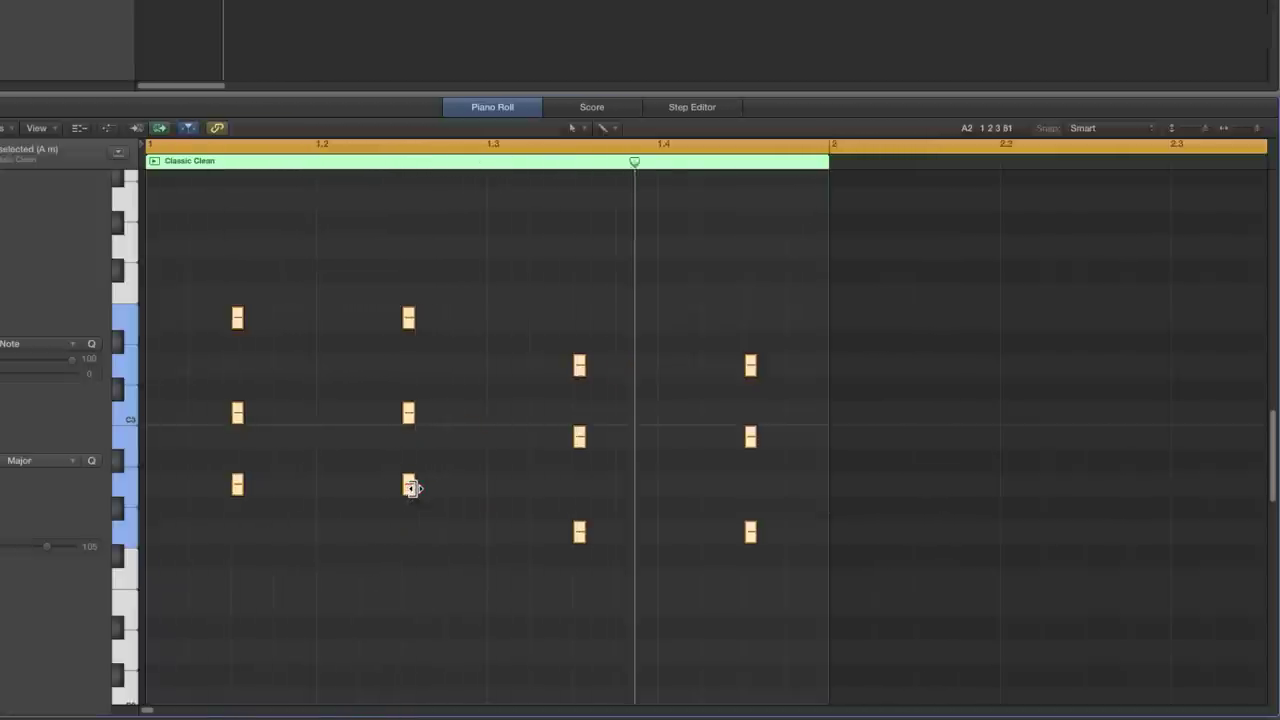
scroll(415, 490, "right", 1)
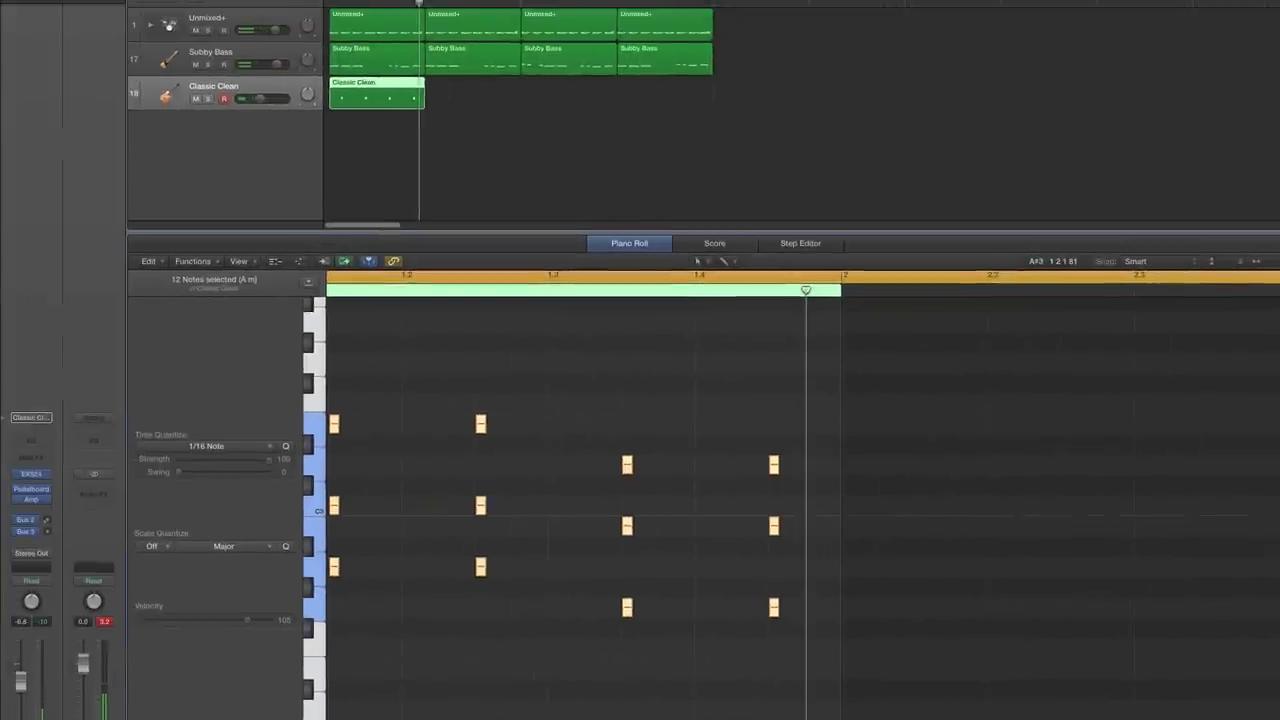
Copy the bar 1 Classic Clean region across bars 2, 3 and 4, and play.
key("t")
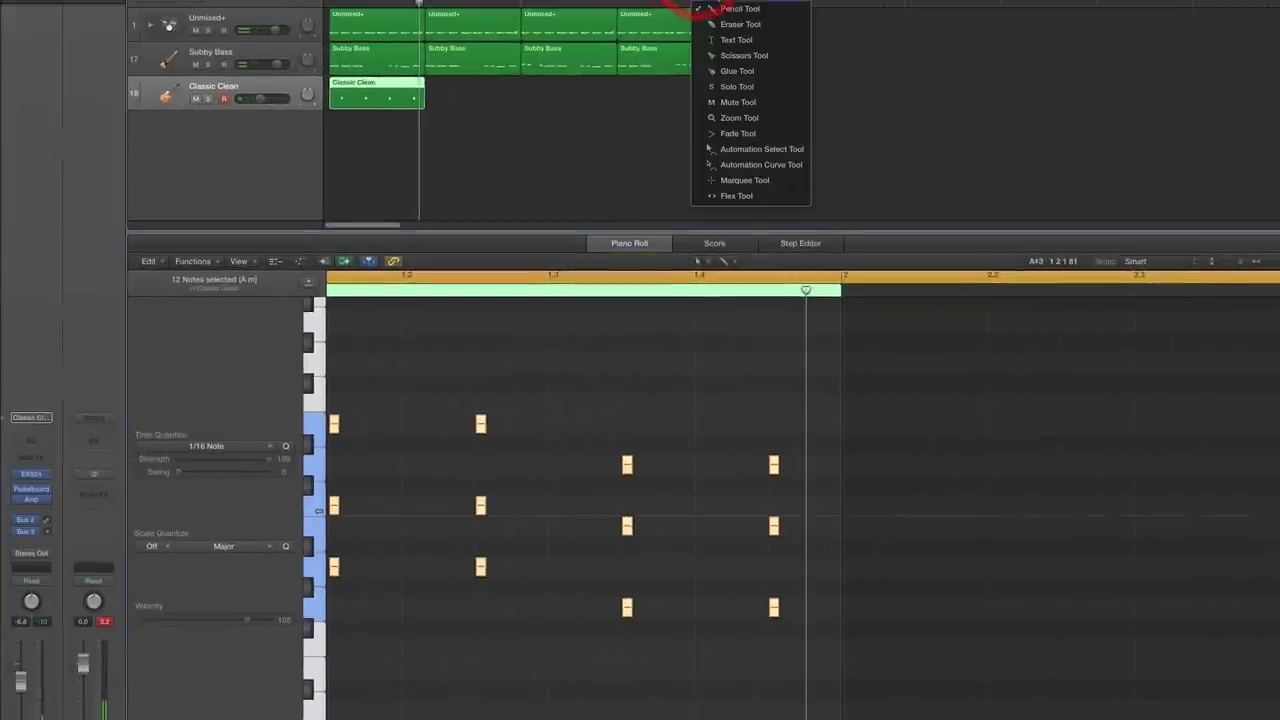
left_click(700, 10)
left_click_drag(420, 88, 658, 98)
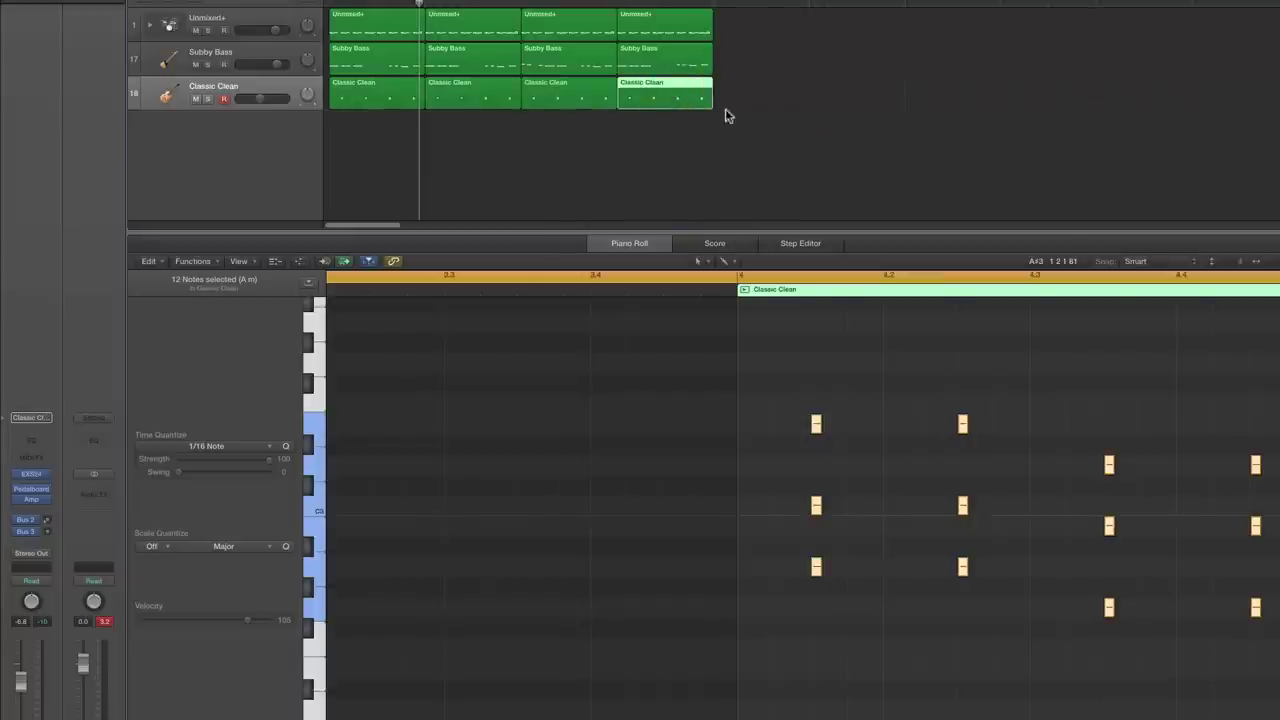
key("space")
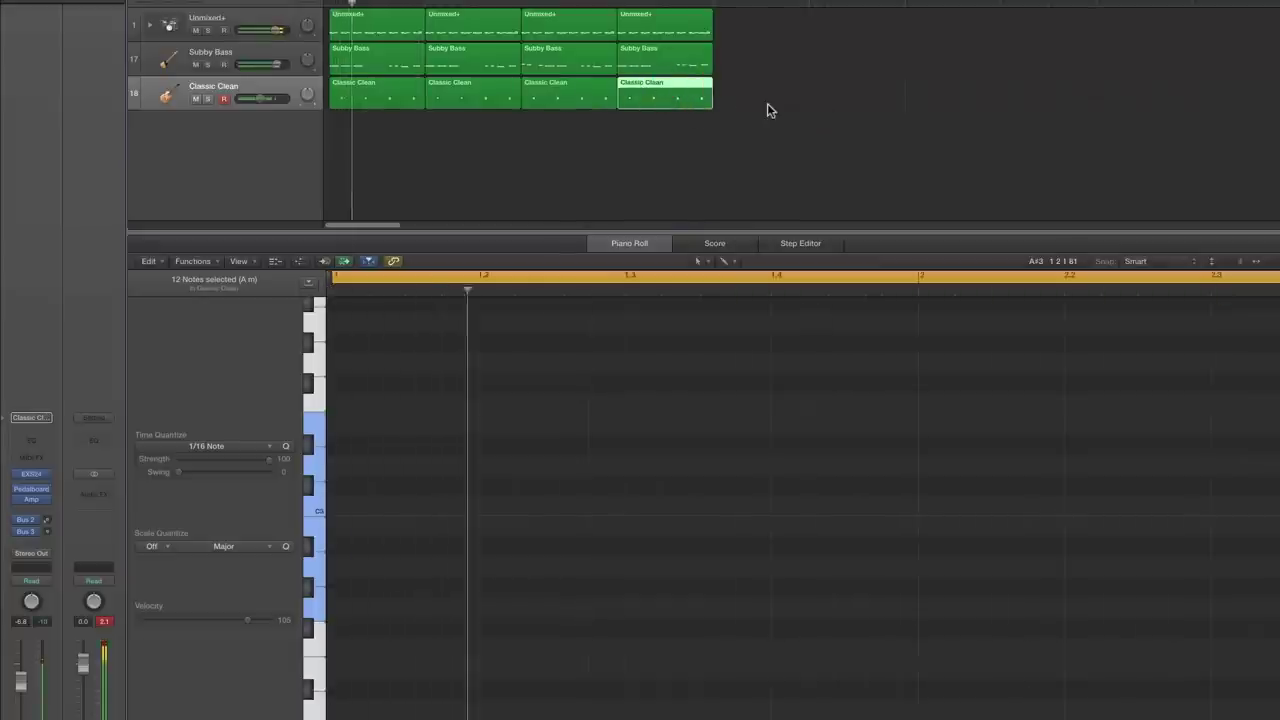
Select all four Classic Clean regions and, during playback, adjust the track's Bus 2 reverb and Bus 3 tape delay send levels.
left_click_drag(767, 104, 389, 108)
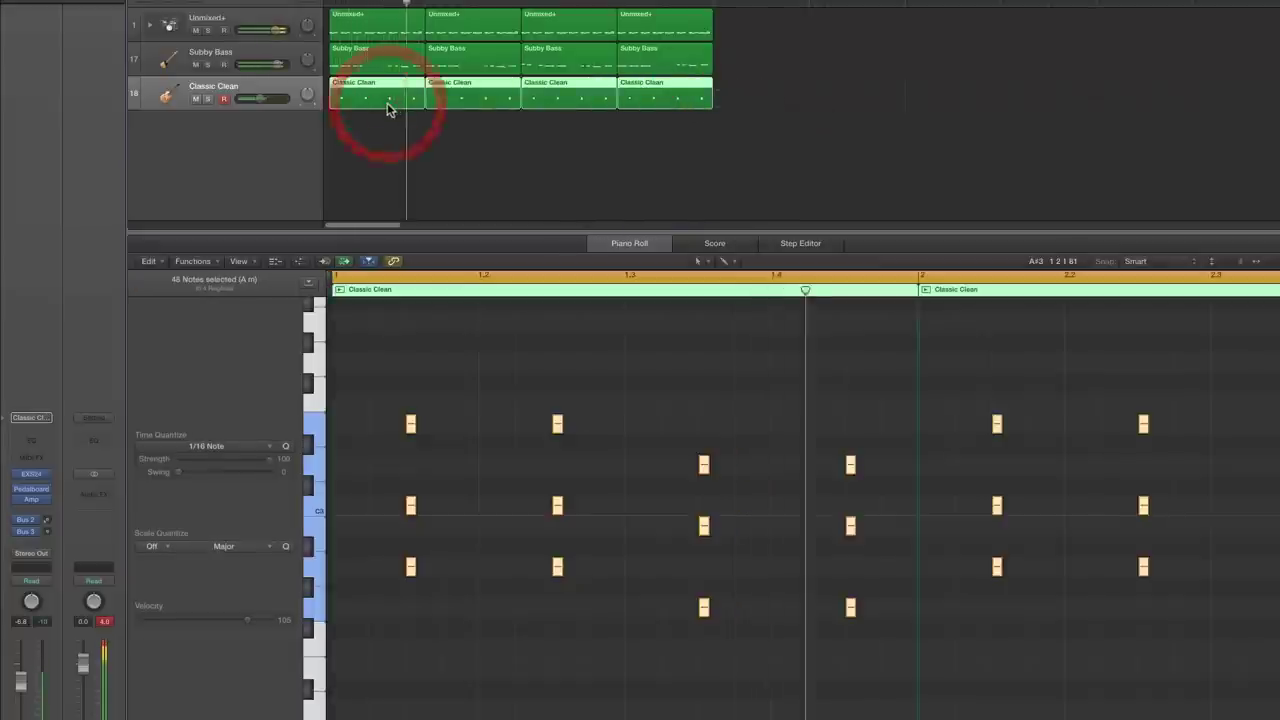
left_click(495, 364)
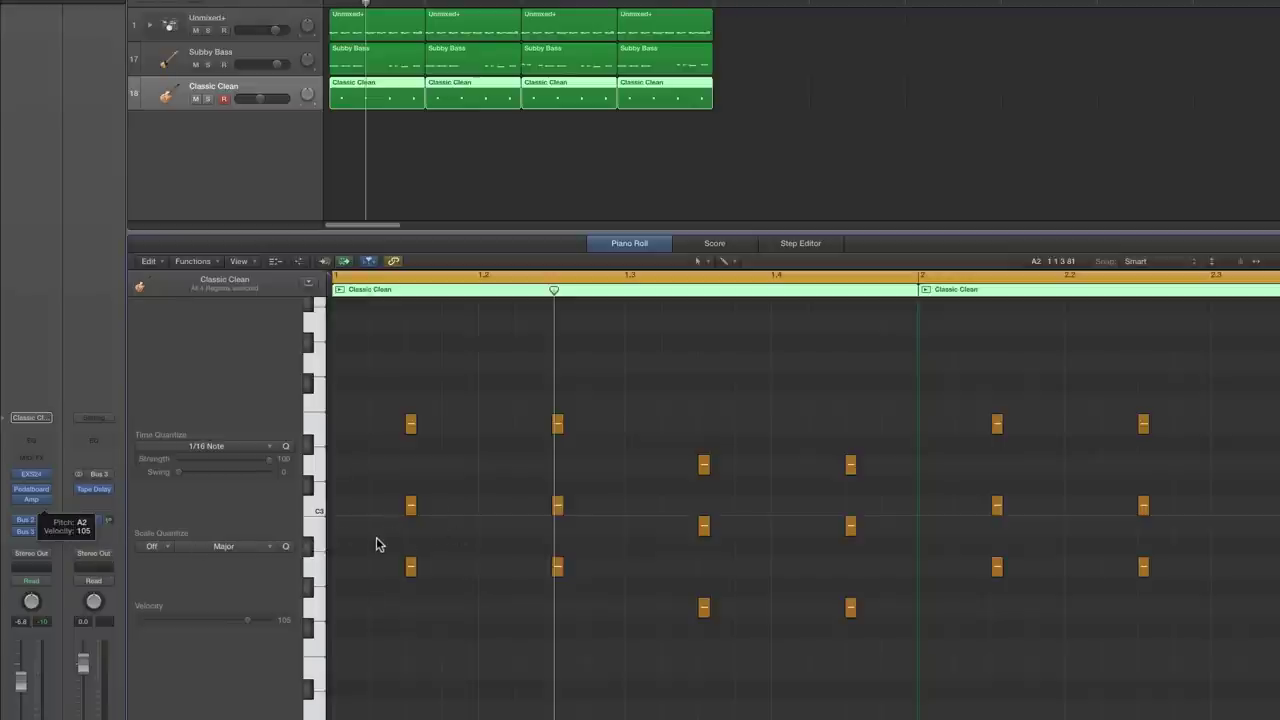
key("space")
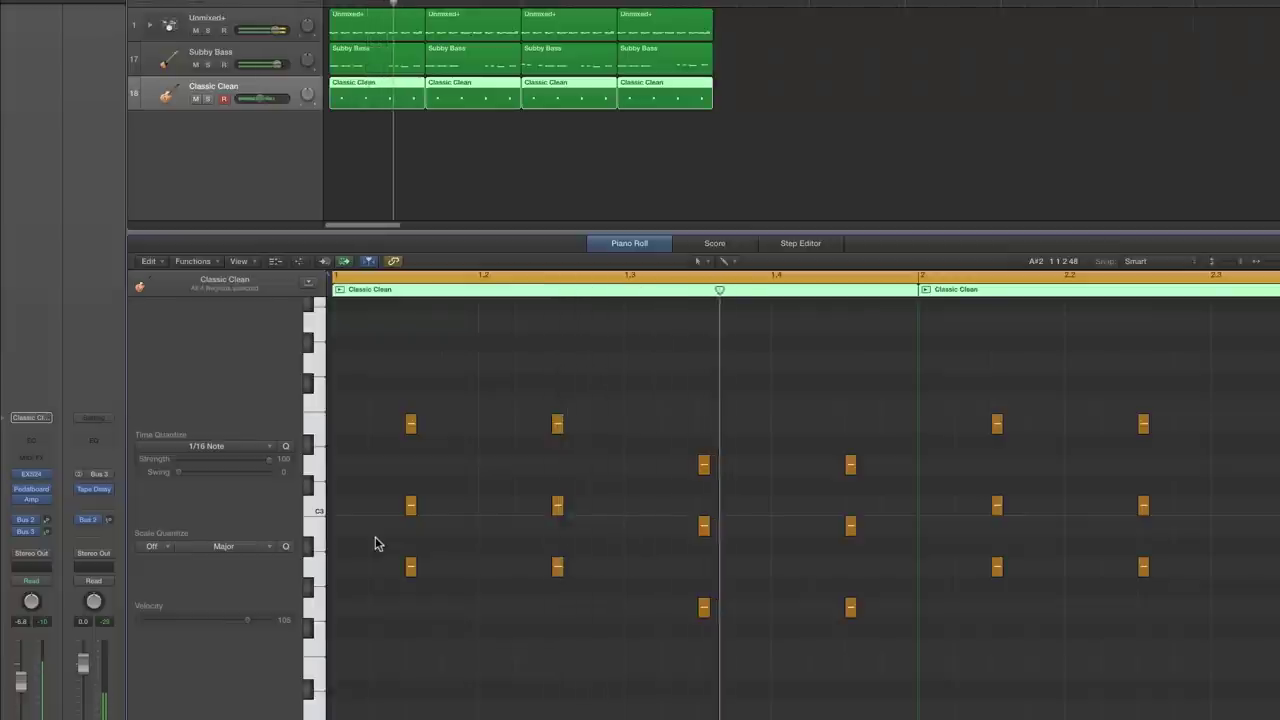
left_click(46, 533)
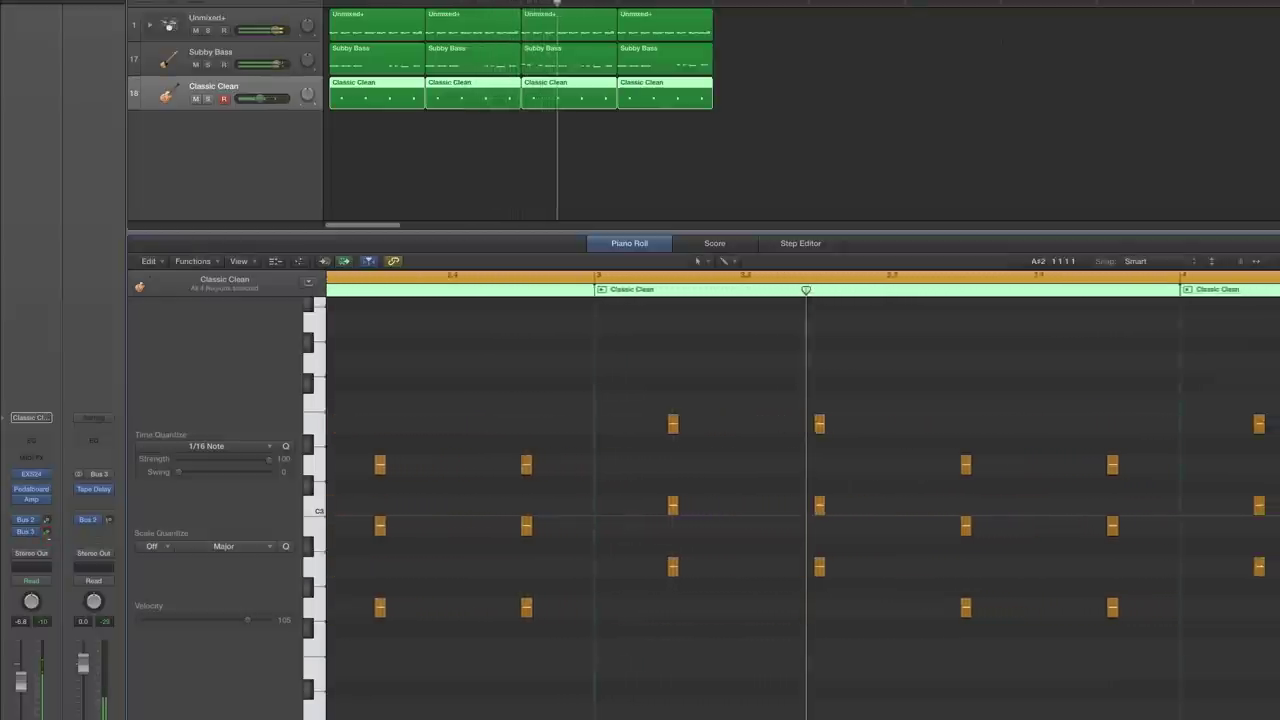
left_click(48, 540)
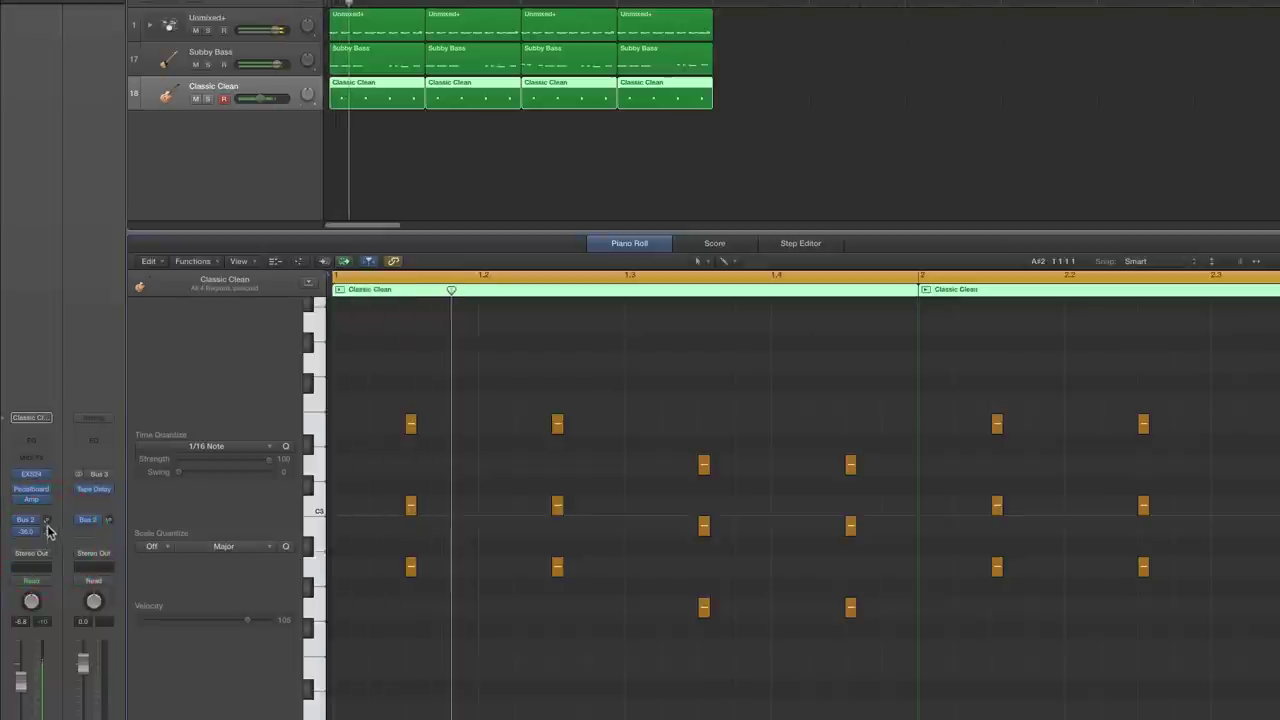
left_click_drag(45, 505, 50, 537)
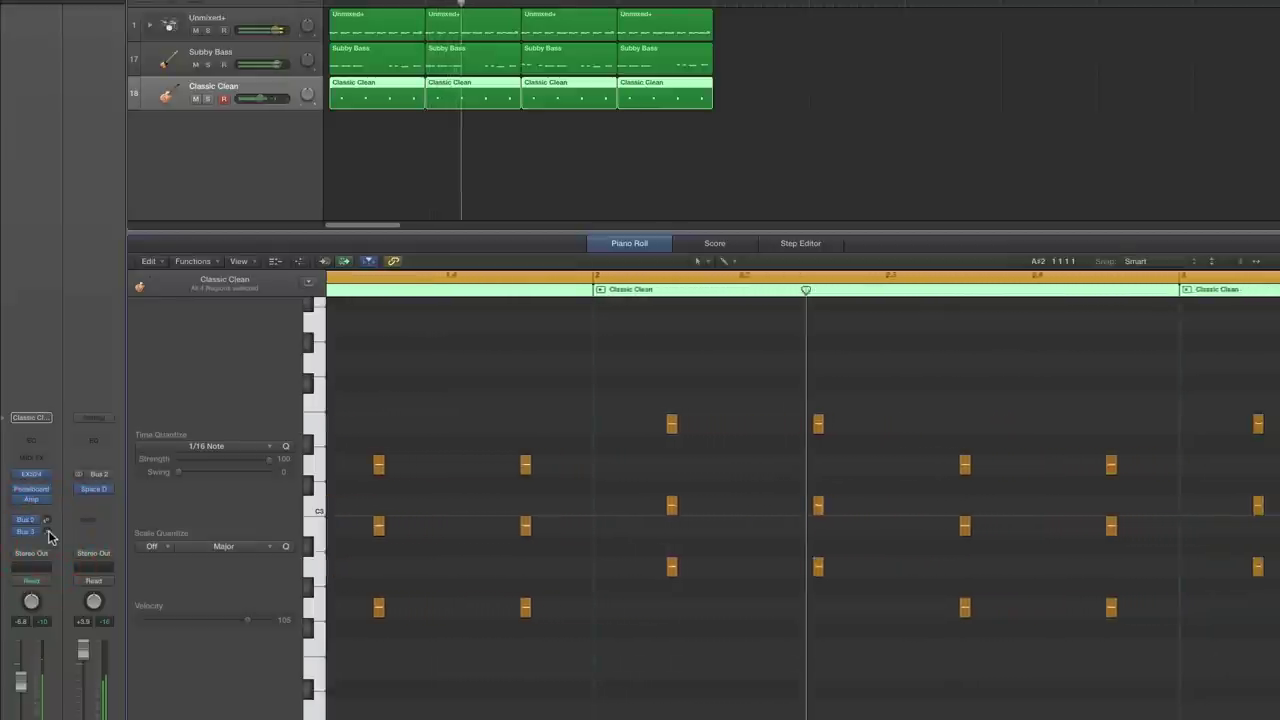
left_click_drag(48, 537, 48, 537)
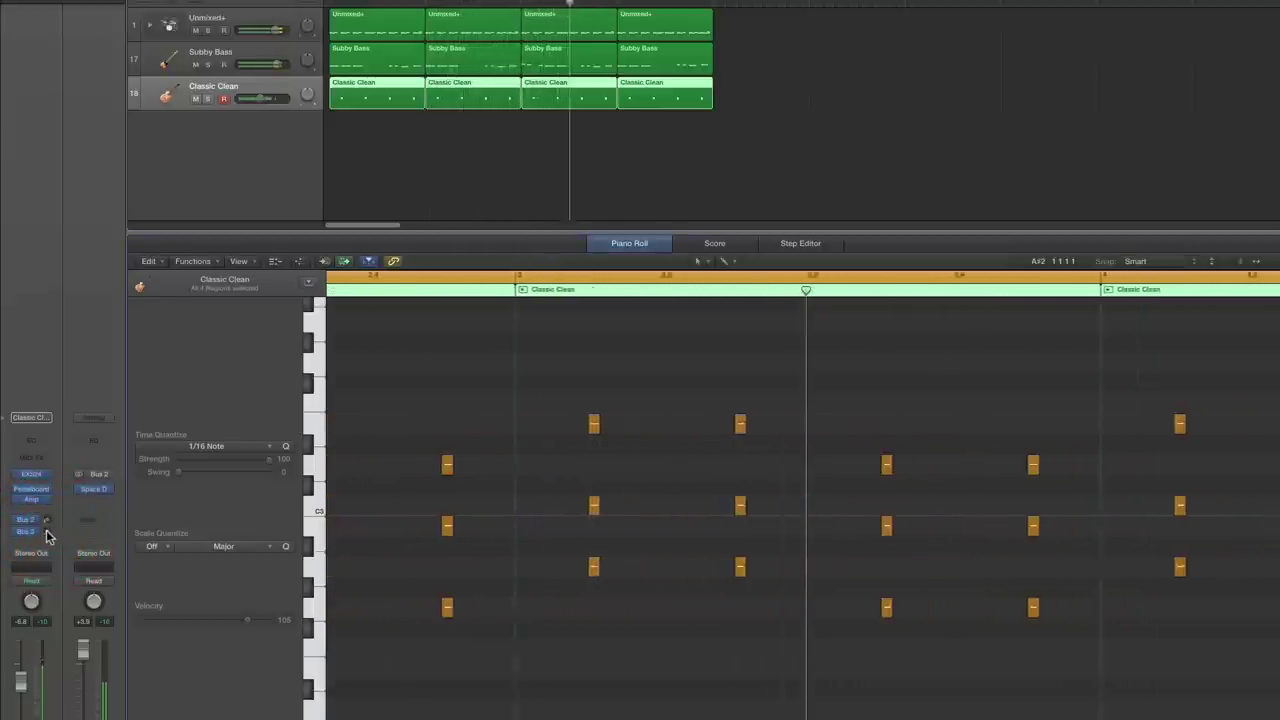
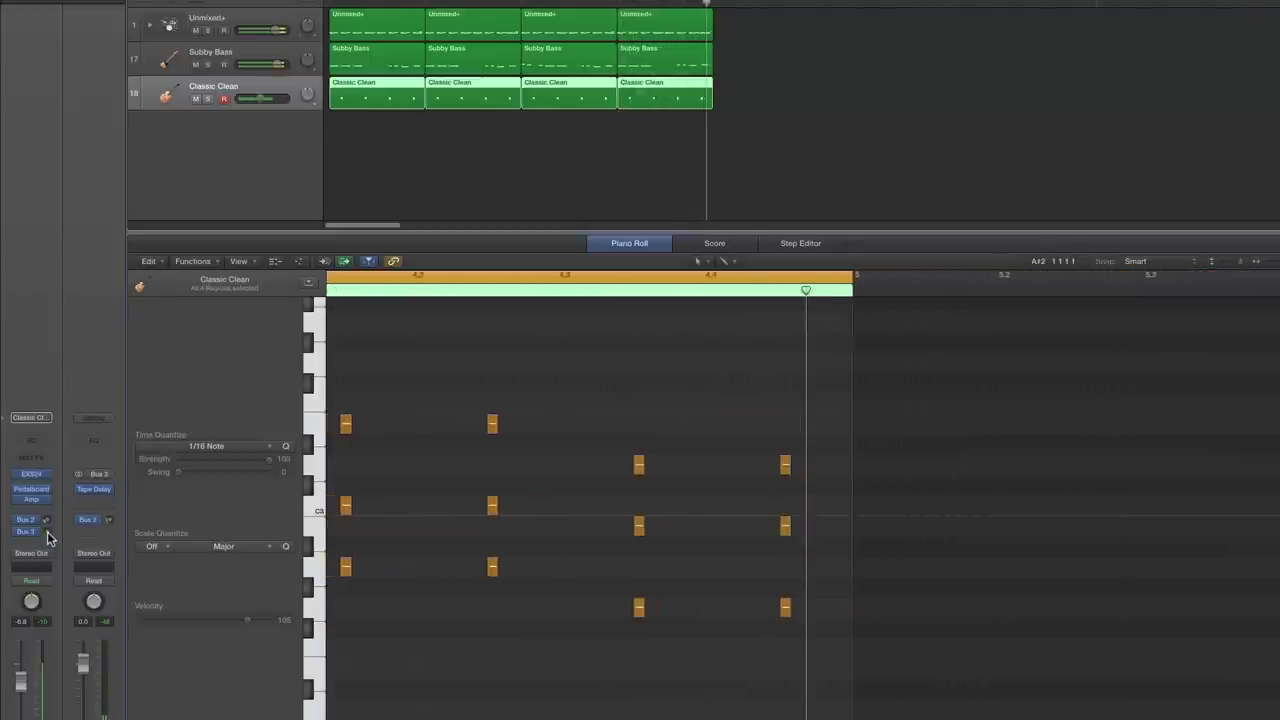
In the bar 4 Unmixed+ region, delete every drum note from beat 3 onward plus the short hi-hats and sidestick just before it.
left_click(652, 25)
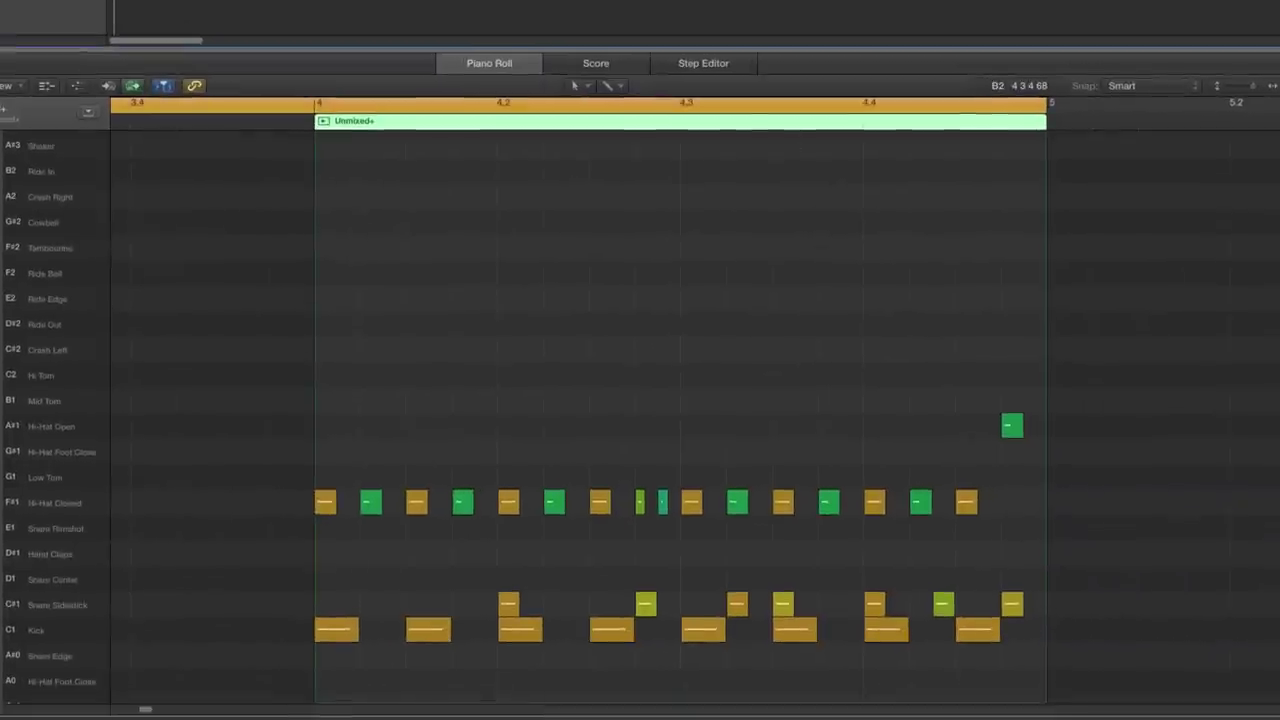
scroll(751, 151, "down", 3)
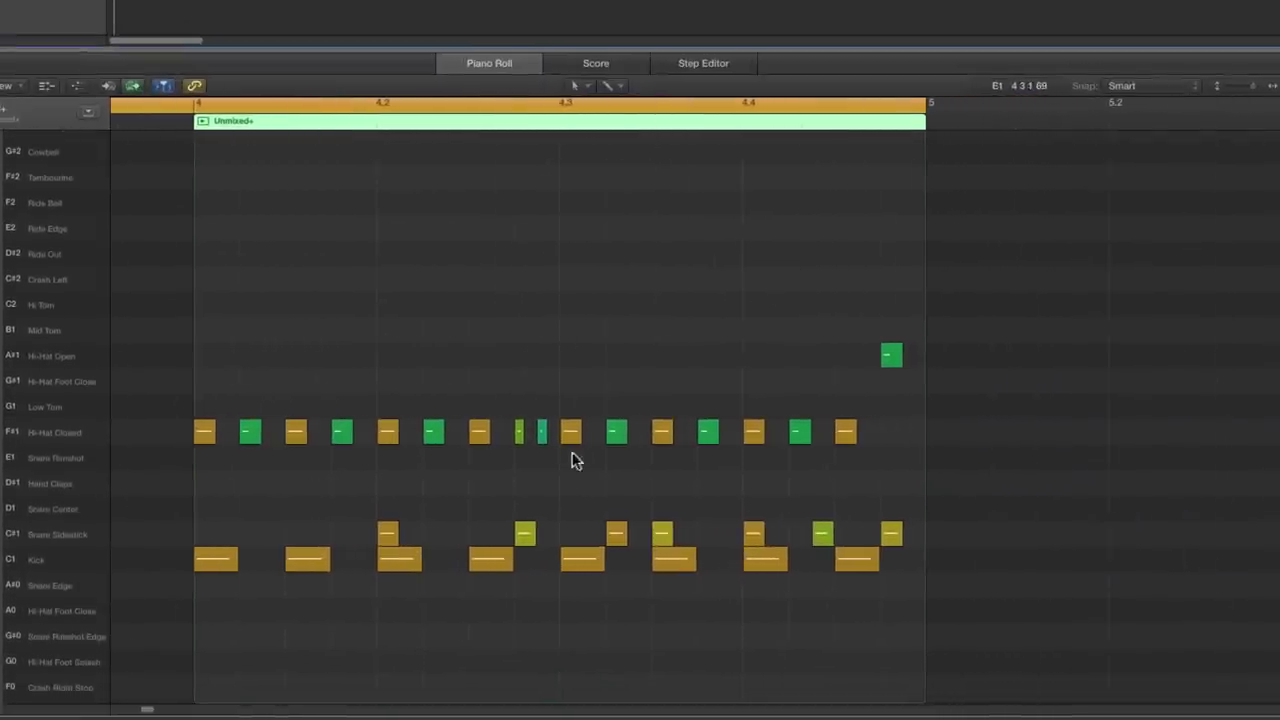
left_click_drag(565, 294, 905, 594)
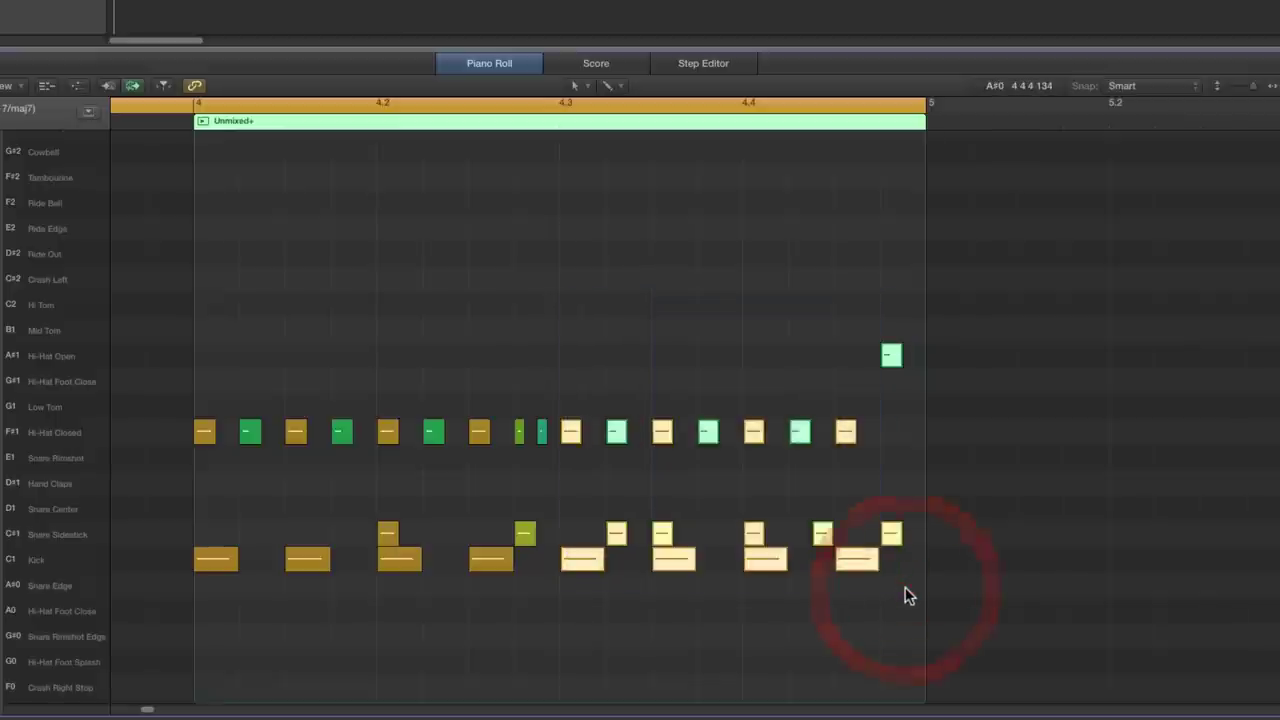
key("Delete")
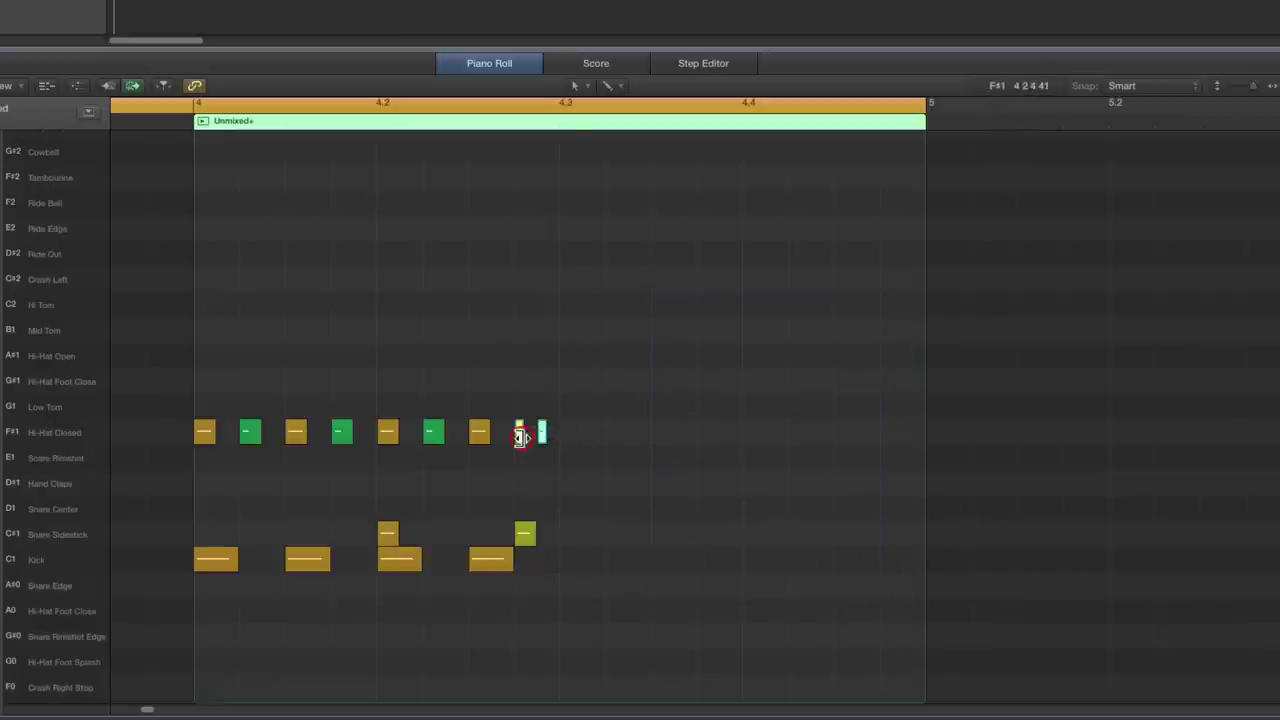
left_click(525, 535)
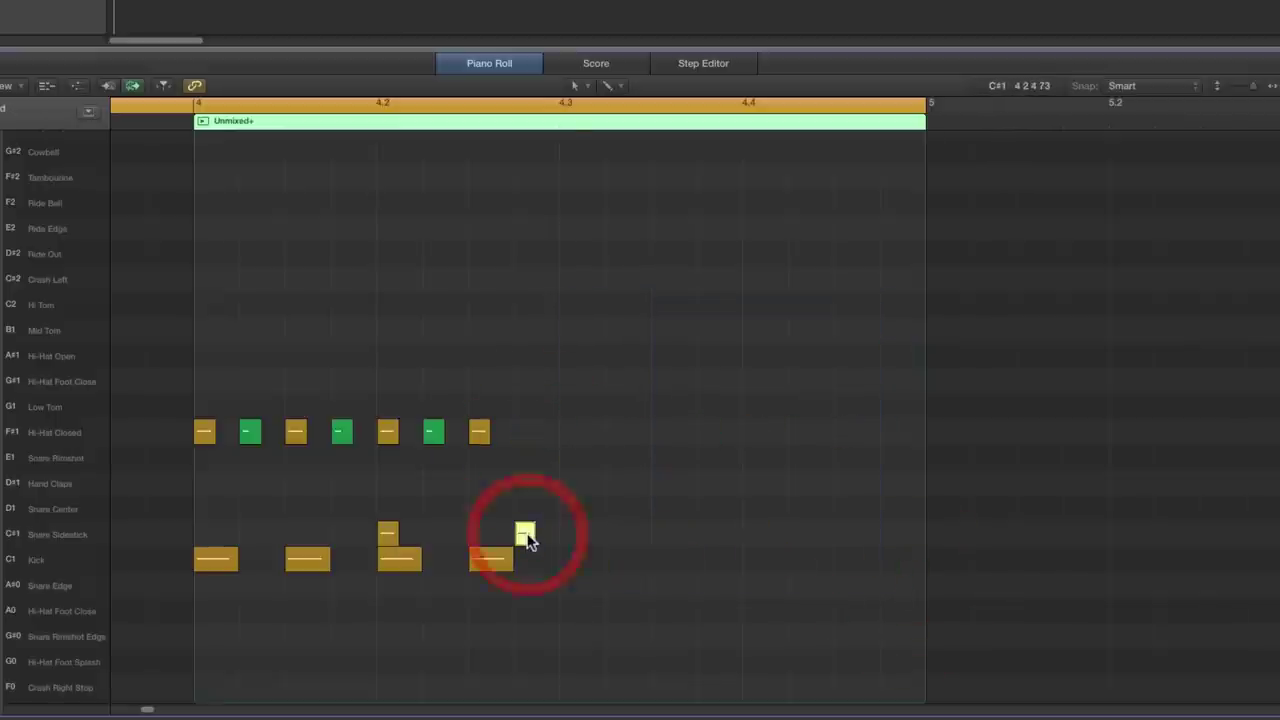
Move the closed hi-hat halfway through beat 2 of bar 4 to Hi-Hat Open, and play.
left_click(479, 433)
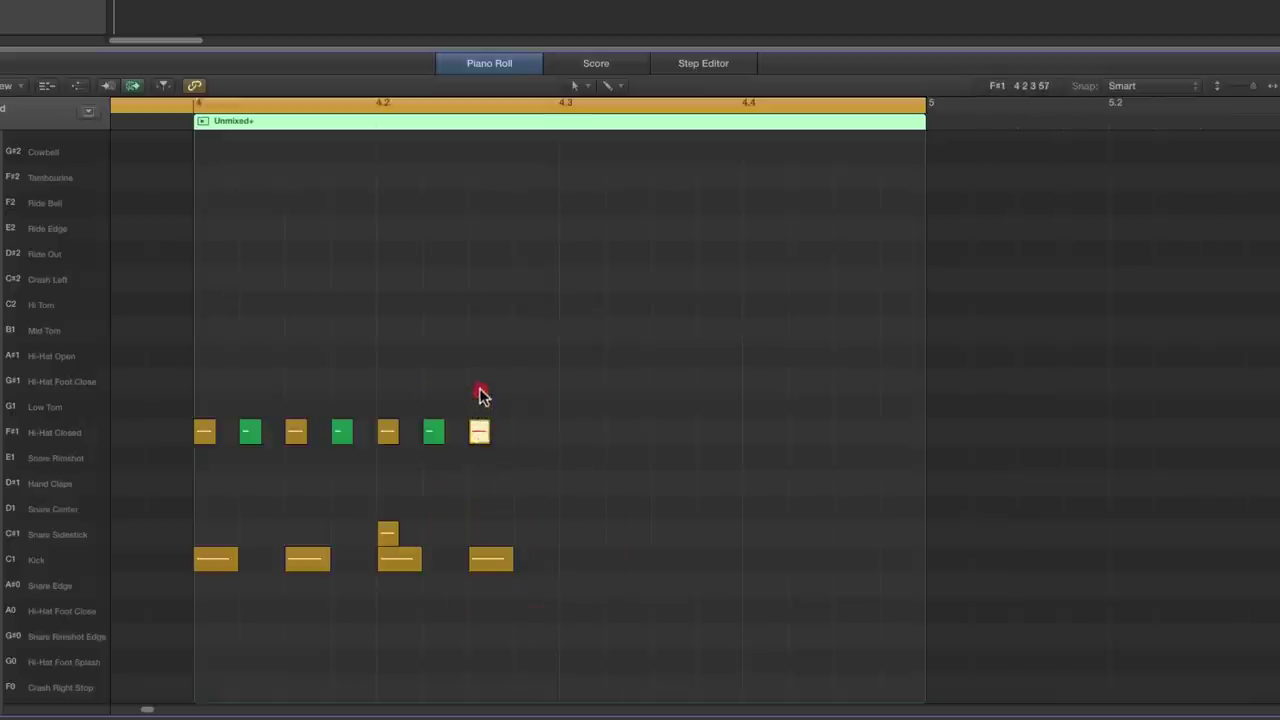
left_click_drag(477, 432, 480, 355)
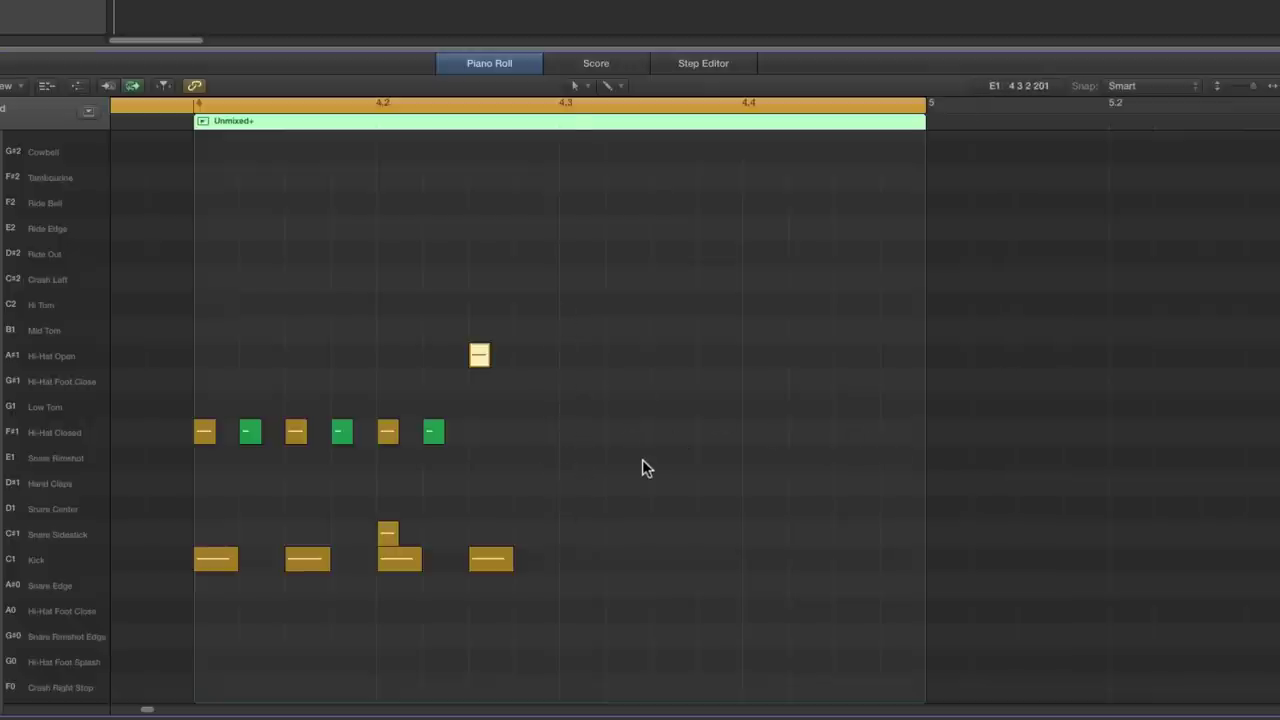
key("space")
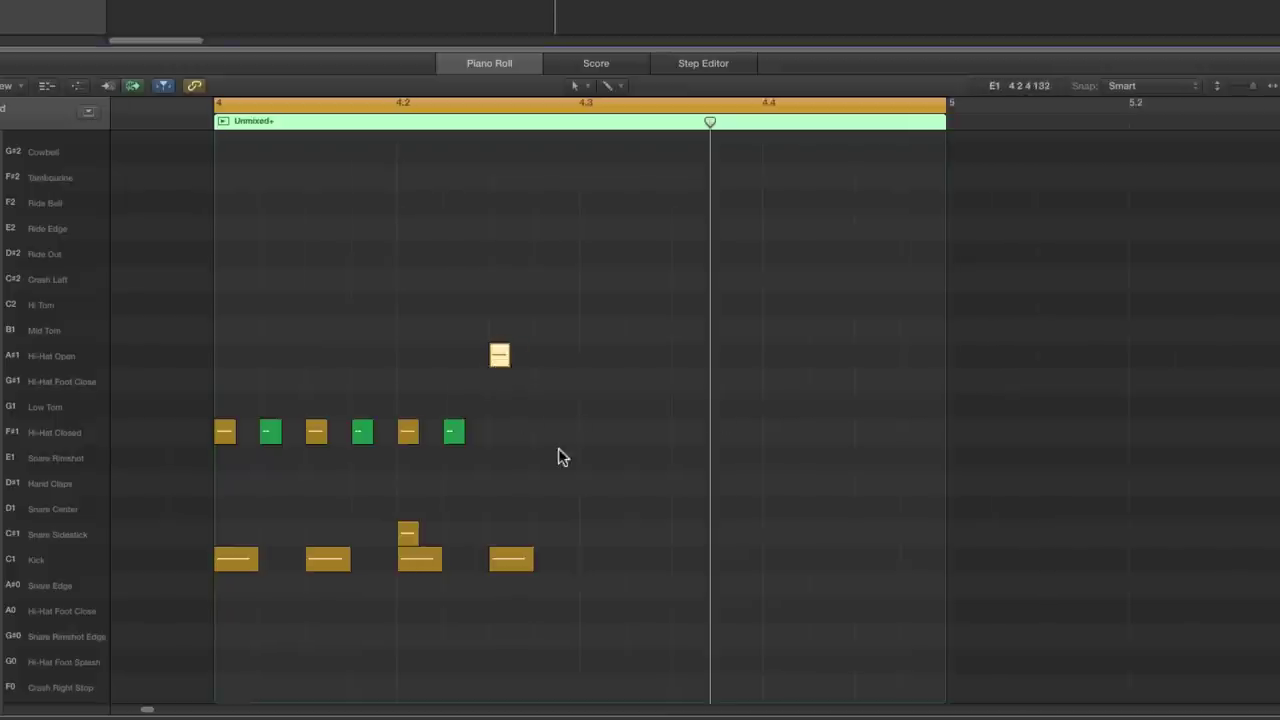
Try moving the beat 2 closed hi-hat to Hi-Hat Open and deleting the two hats after it, and play.
left_click_drag(413, 435, 412, 358)
left_click(455, 431)
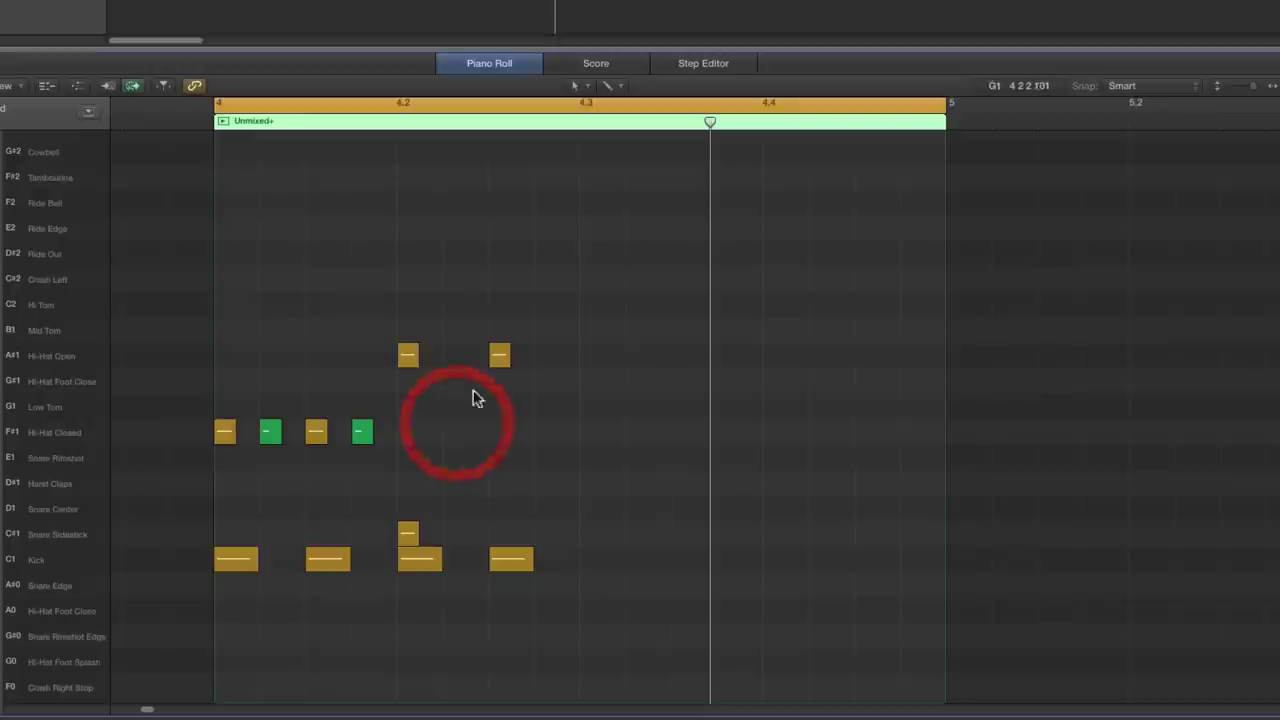
left_click(499, 355)
key("space")
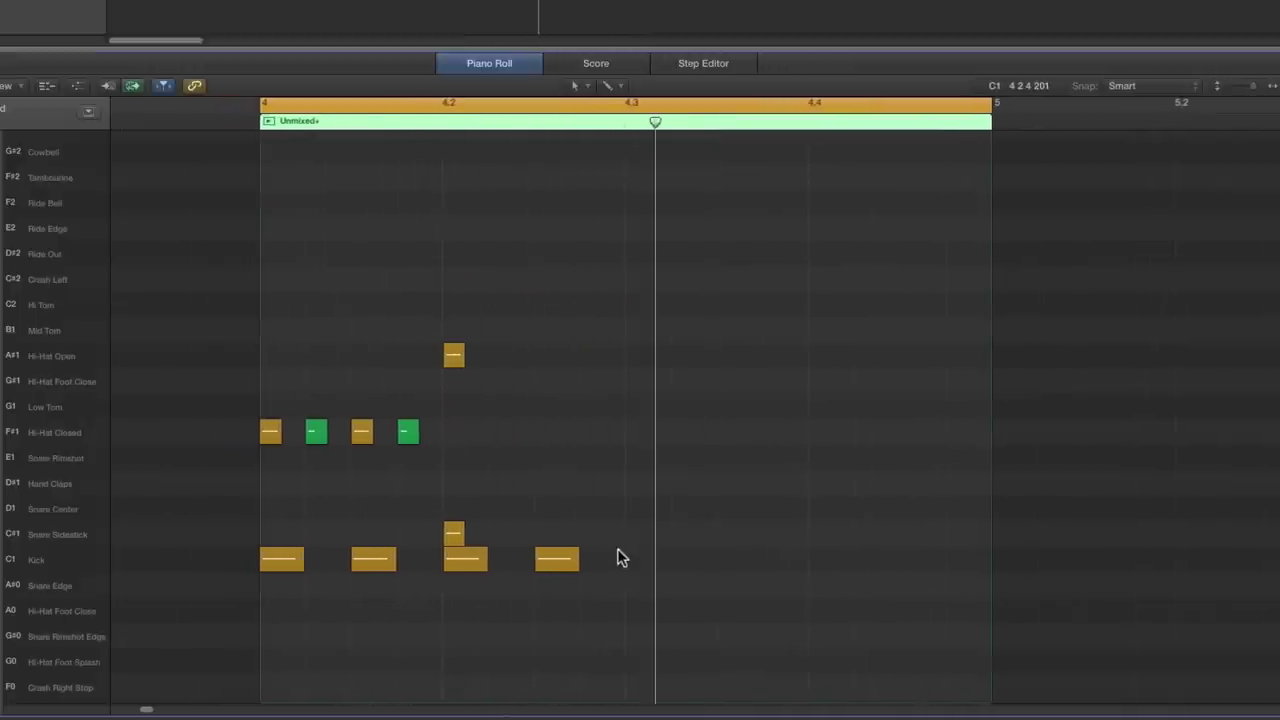
Restore the previous beat 2 hi-hats, choose the Pencil tool, and set the playhead to beat 4 of bar 4.
left_click(581, 85)
left_click(591, 126)
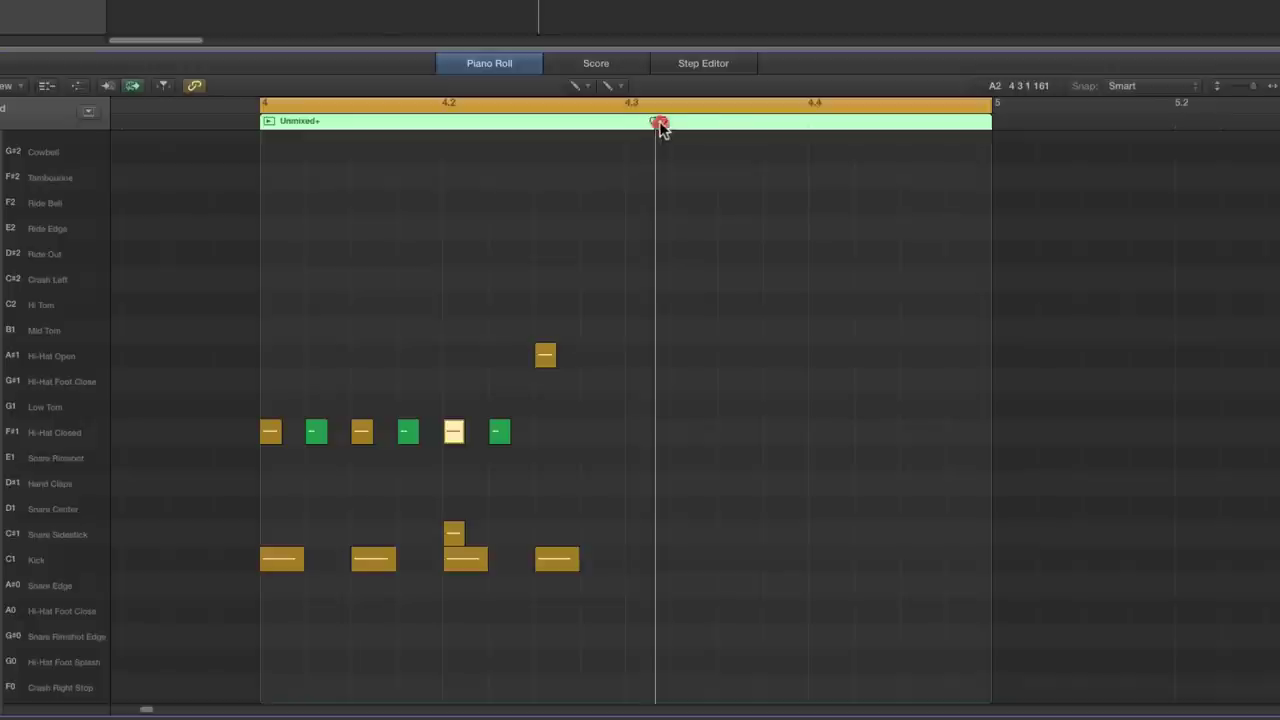
left_click_drag(660, 128, 808, 127)
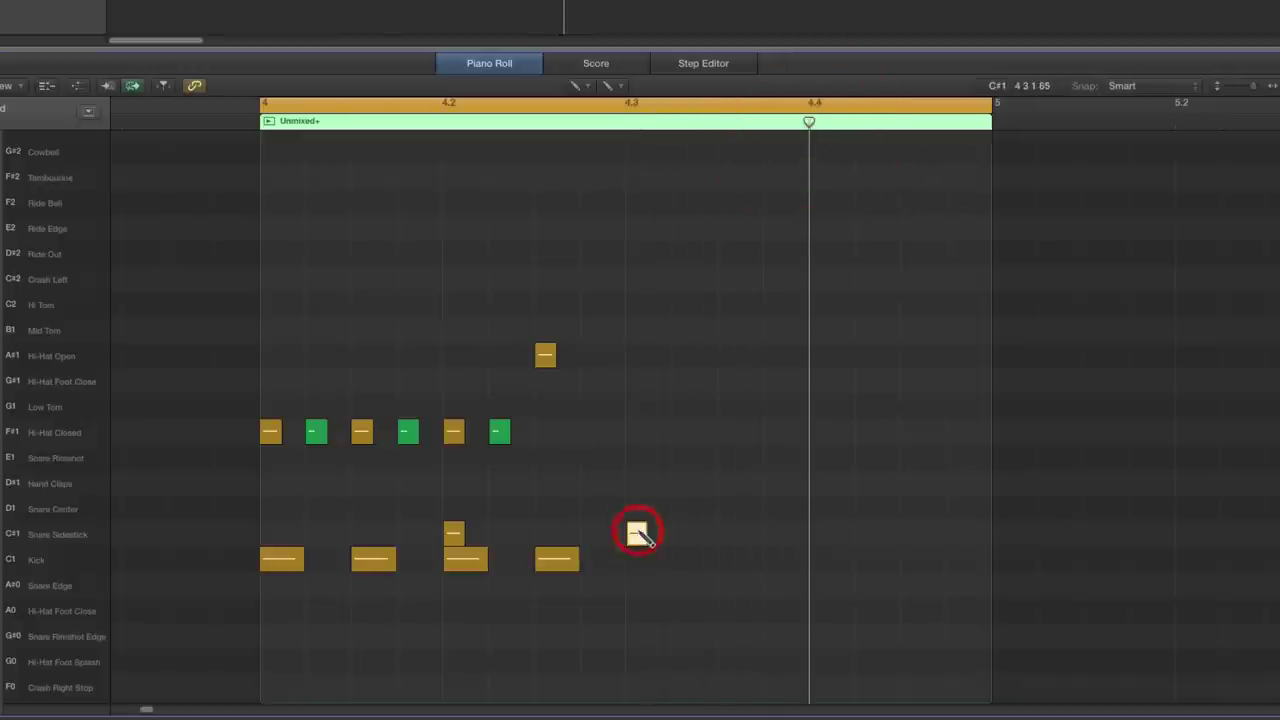
Try a Snare Sidestick note and a Snare Center note on beat 3 of bar 4.
left_click(638, 533)
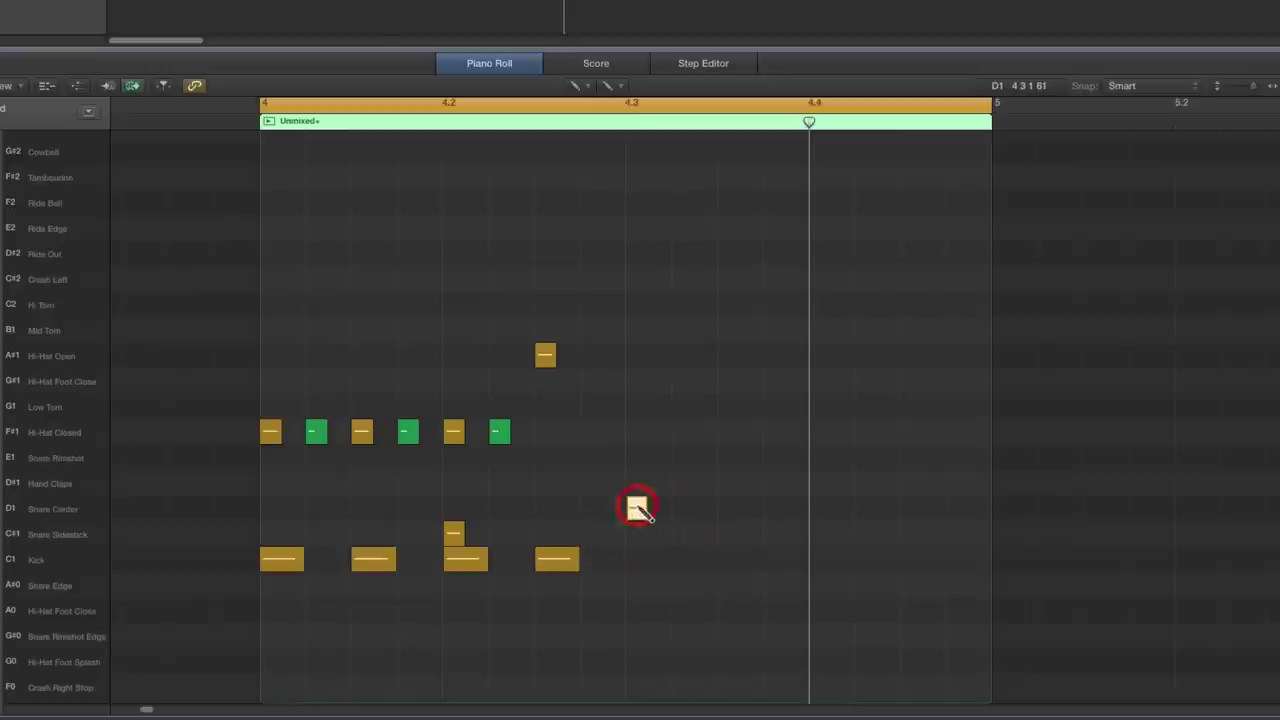
left_click(634, 507)
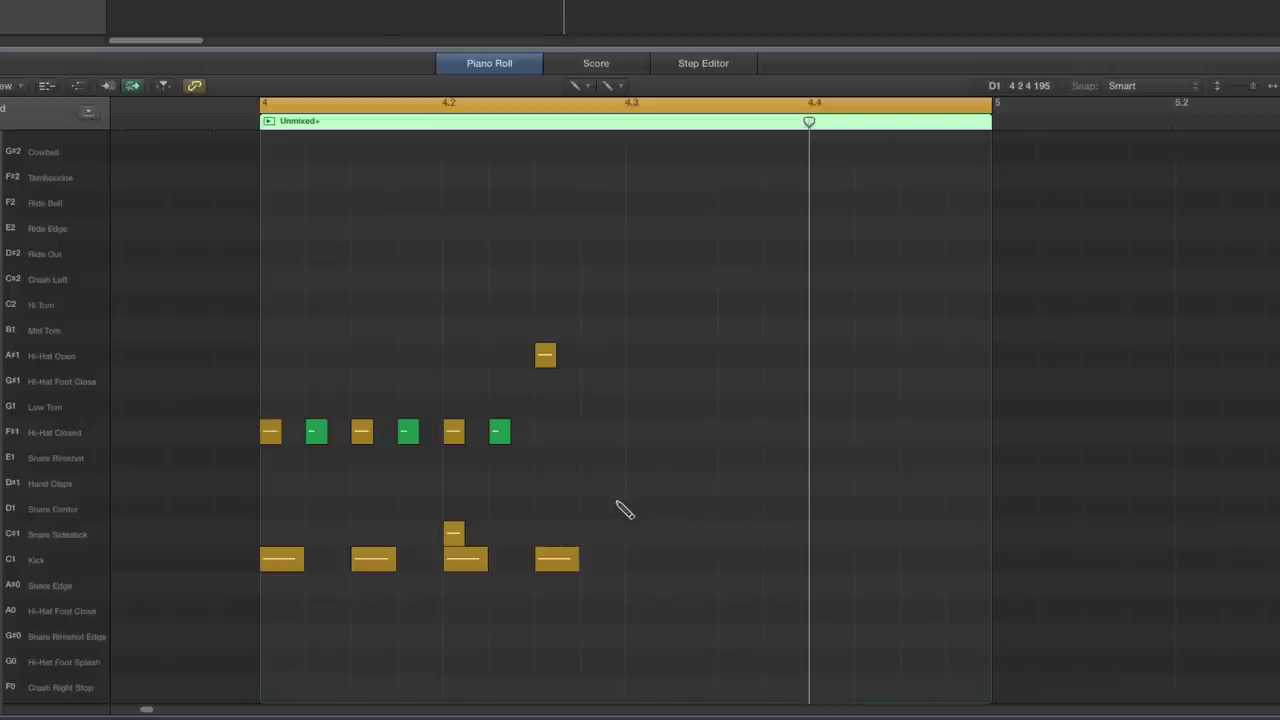
Draw two short Snare Center notes on the last sixteenth of beat 2 and a Snare Rimshot on beat 3, and play.
scroll(620, 505, "right", 1)
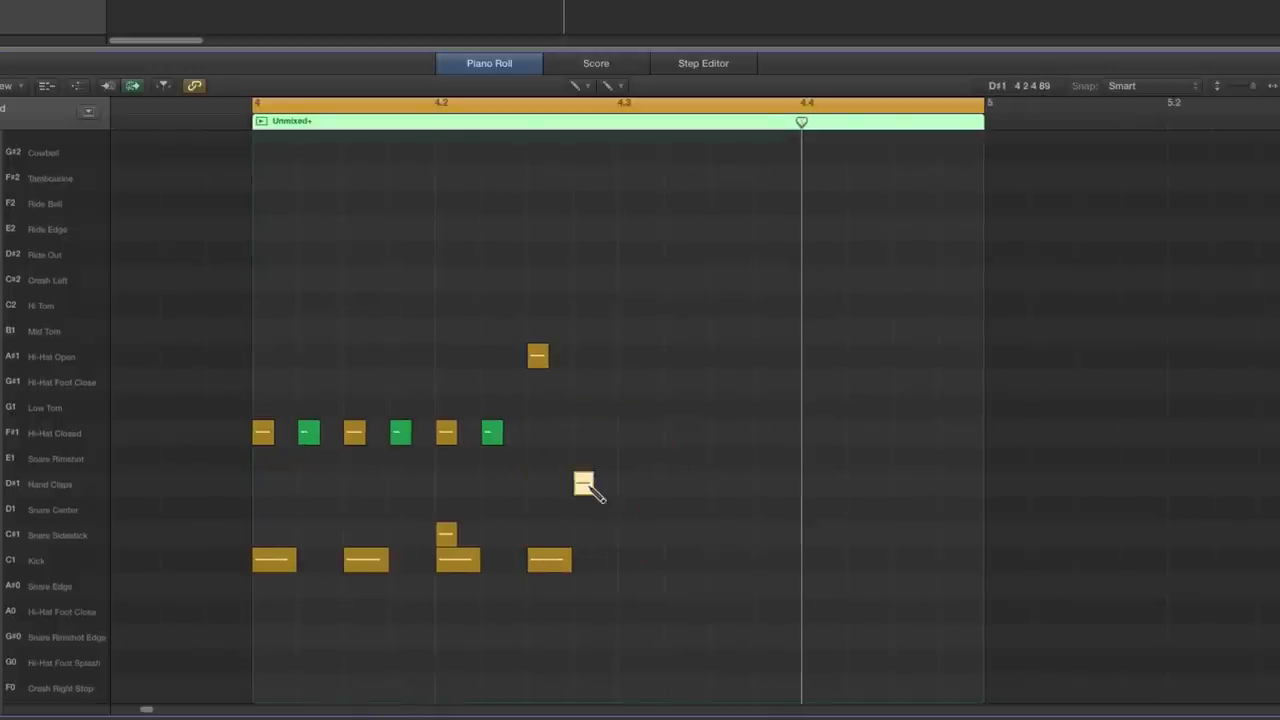
left_click(588, 487)
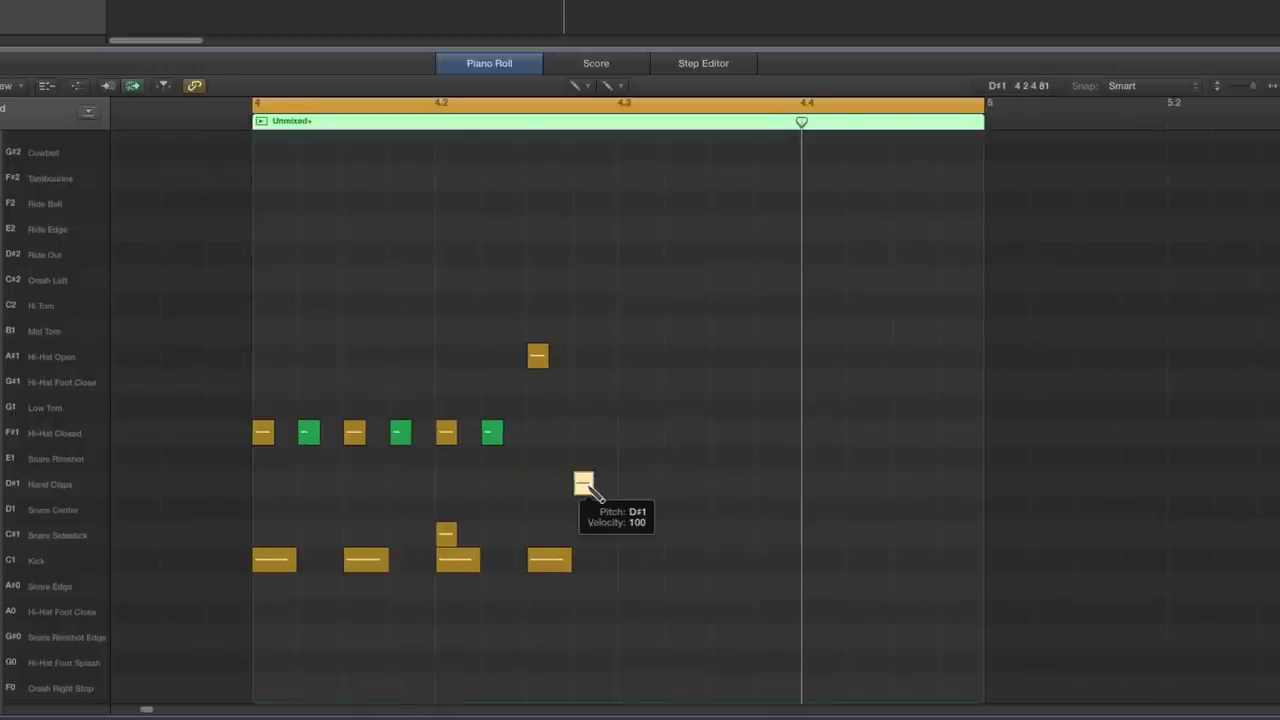
mouse_move(590, 490)
left_mouse_down()
mouse_move(583, 514)
mouse_move(626, 510)
mouse_move(602, 512)
left_mouse_up()
left_click(627, 459)
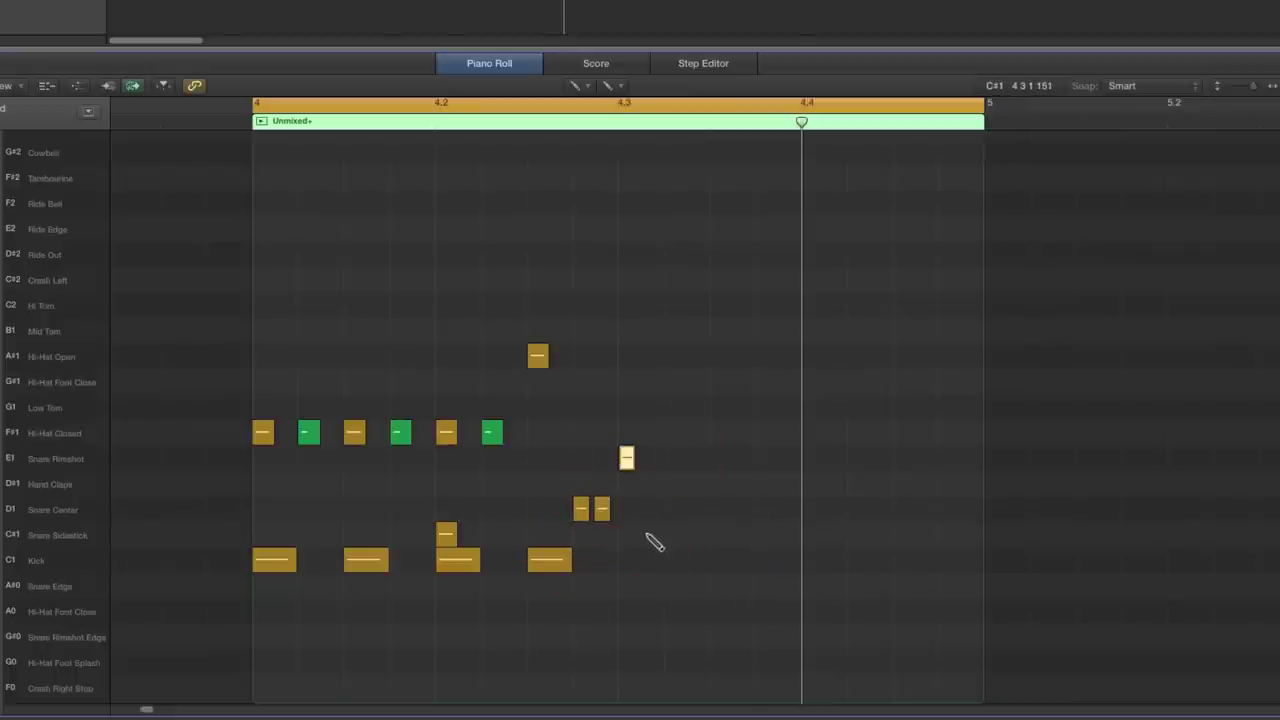
key("space")
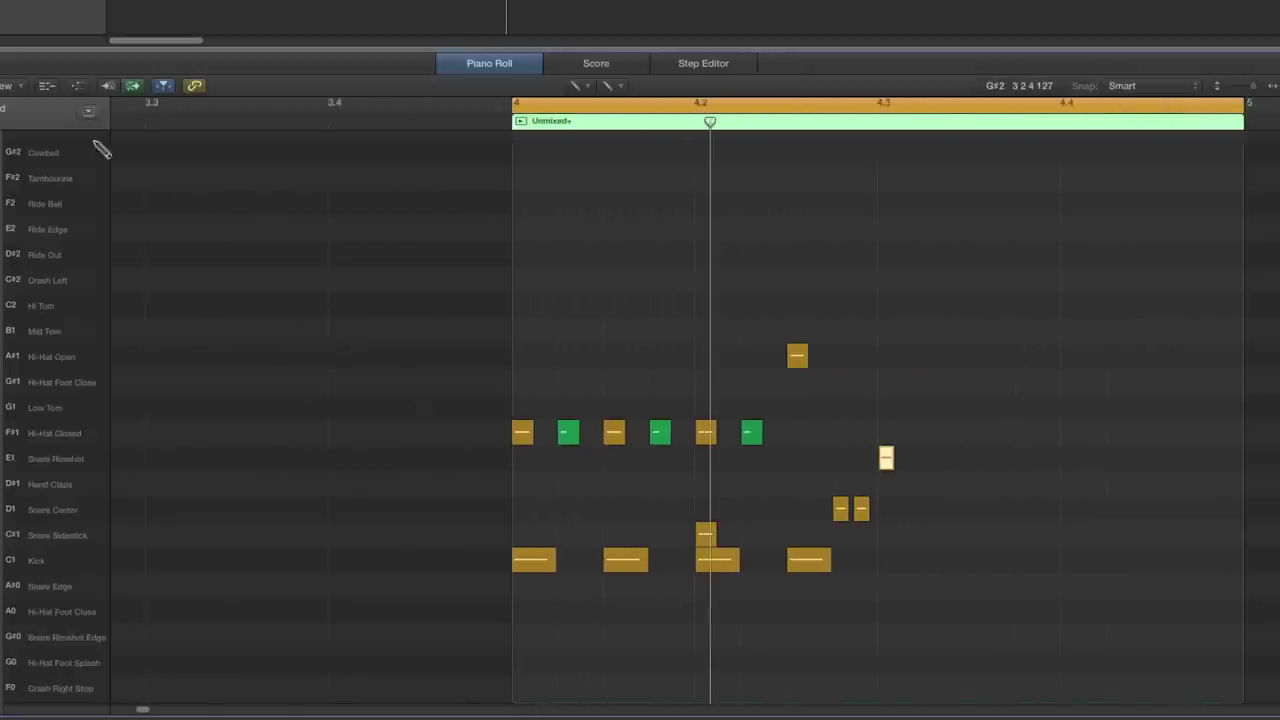
Turn off Scroll in Play, switch to the Pointer tool, and play the bar 4 break.
left_click(15, 88)
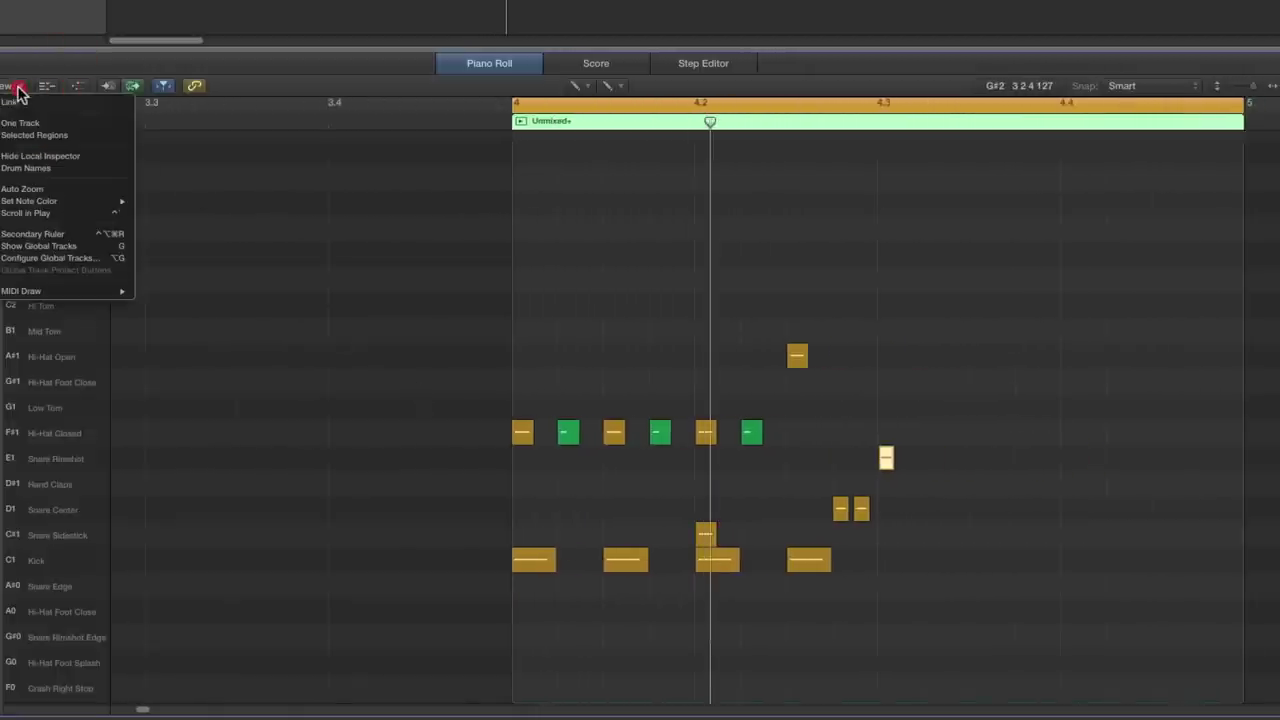
left_click(30, 212)
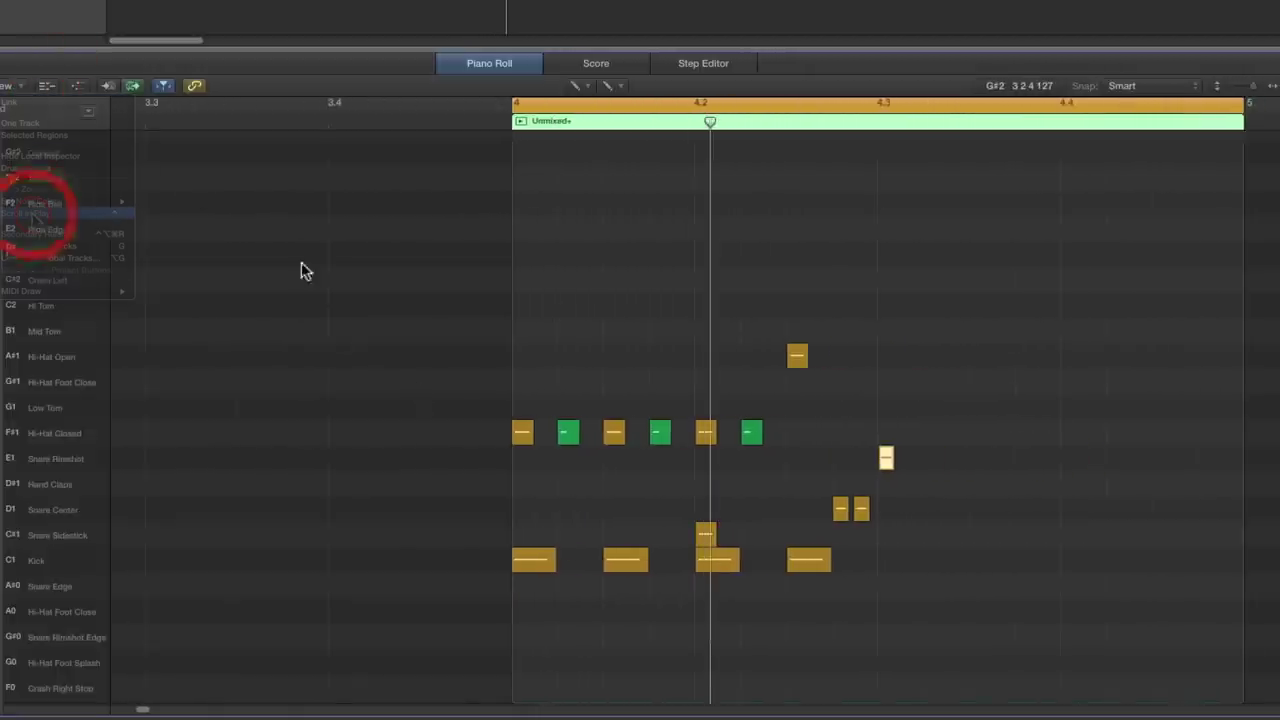
left_click(585, 86)
left_click(616, 104)
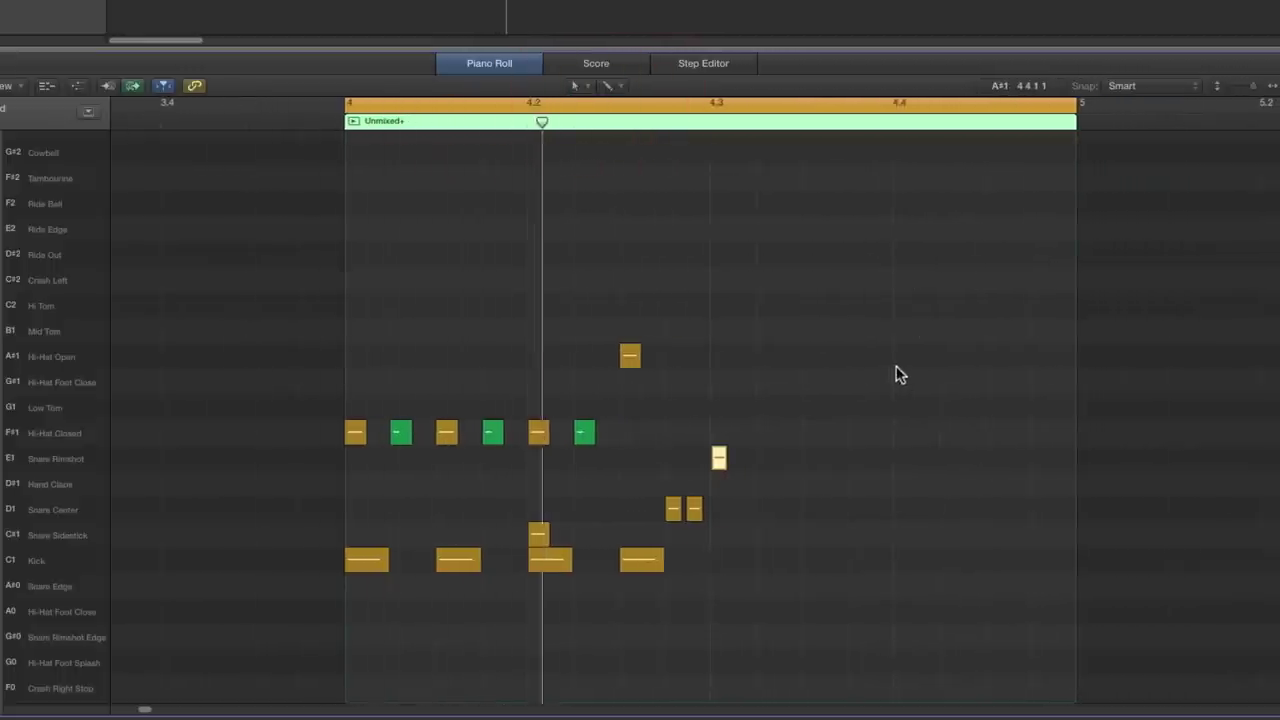
key("space")
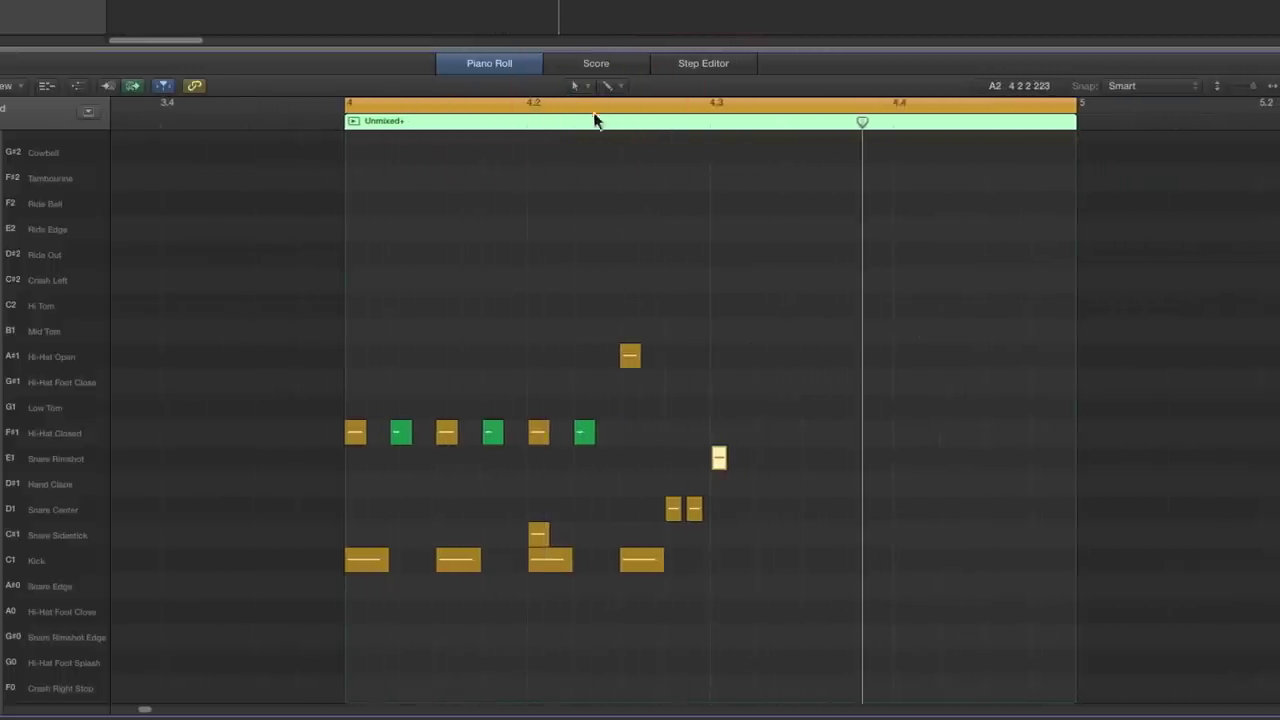
With the Pencil tool, draw a Hi Tom, two Mid Toms and two Low Toms descending across beats 3 and 4 of bar 4.
left_click(579, 86)
left_click(603, 124)
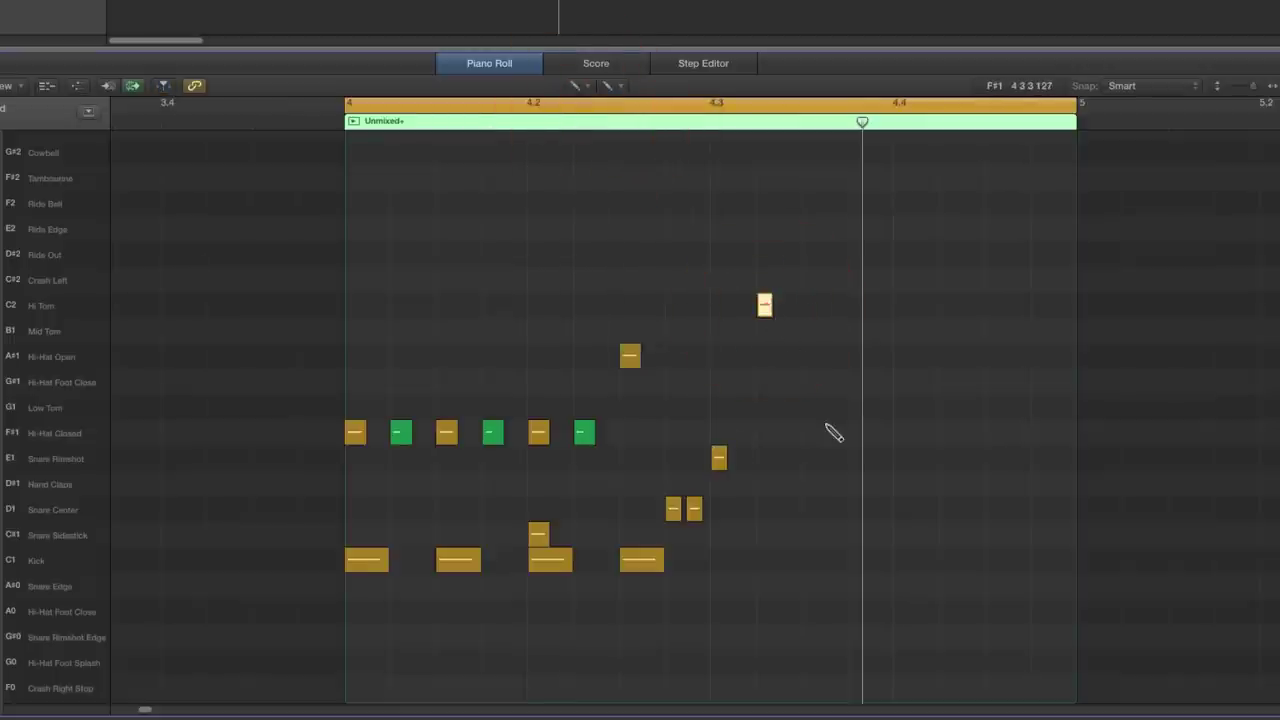
key("space")
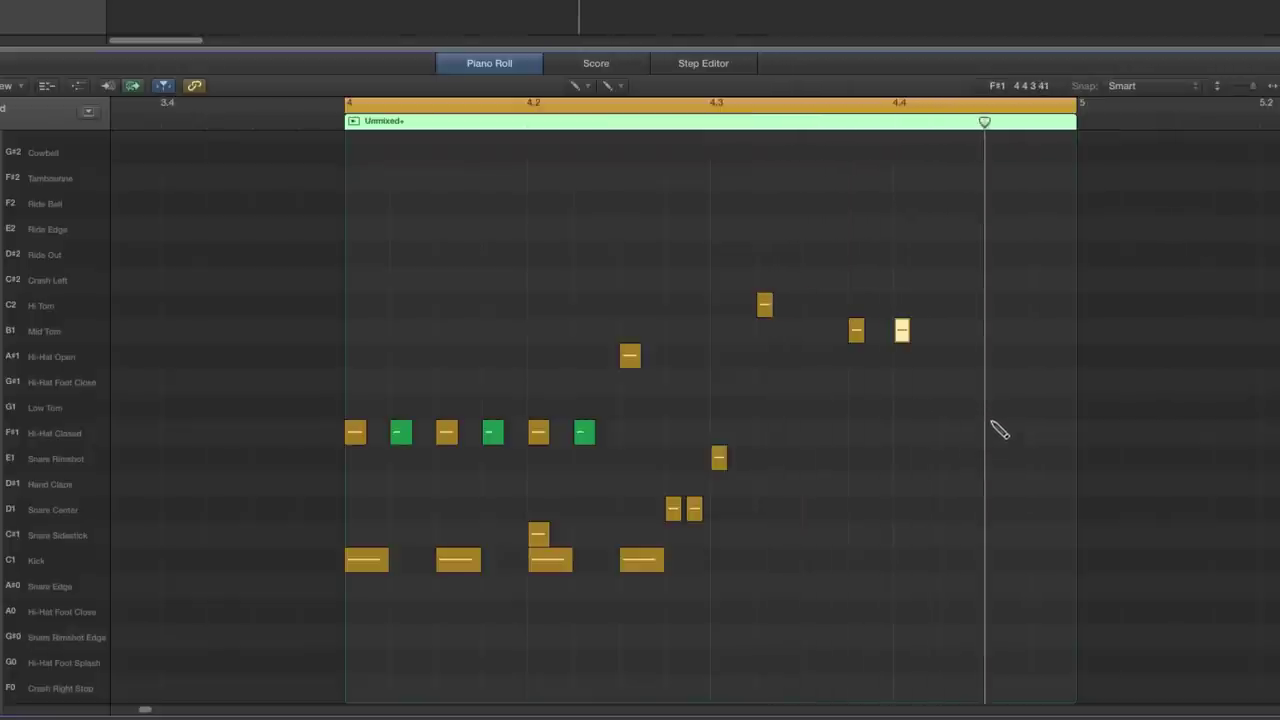
left_click(1040, 406)
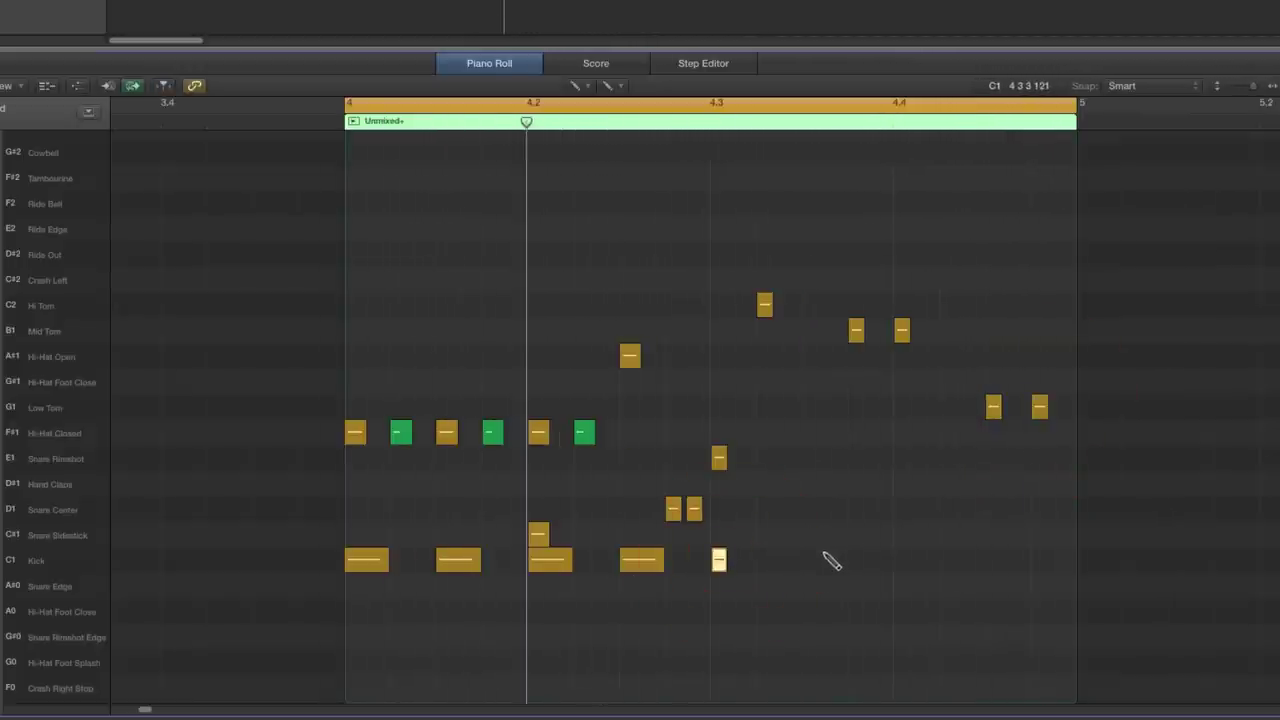
Lengthen the beat 3 Kick in bar 4 to 0 0 0 200 and draw matching Kicks on the remaining eighth notes.
left_click_drag(722, 566, 749, 566)
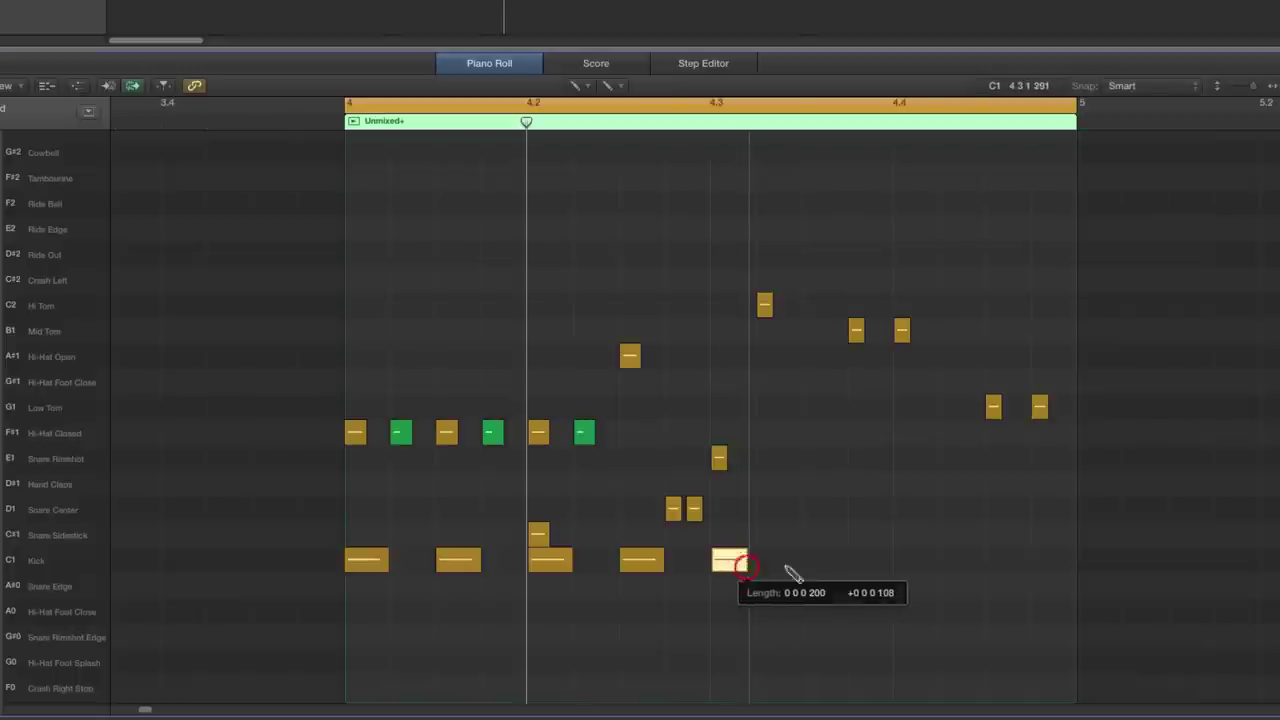
left_click(818, 561)
left_click(912, 561)
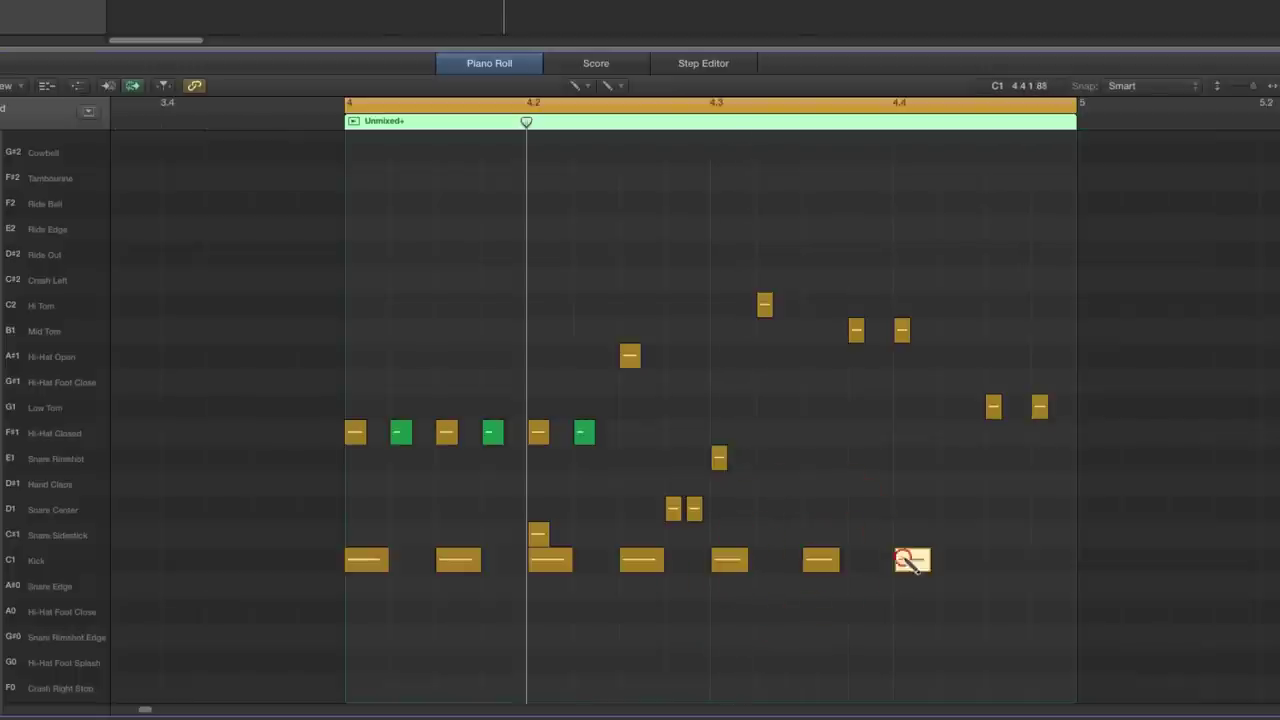
left_click(1004, 561)
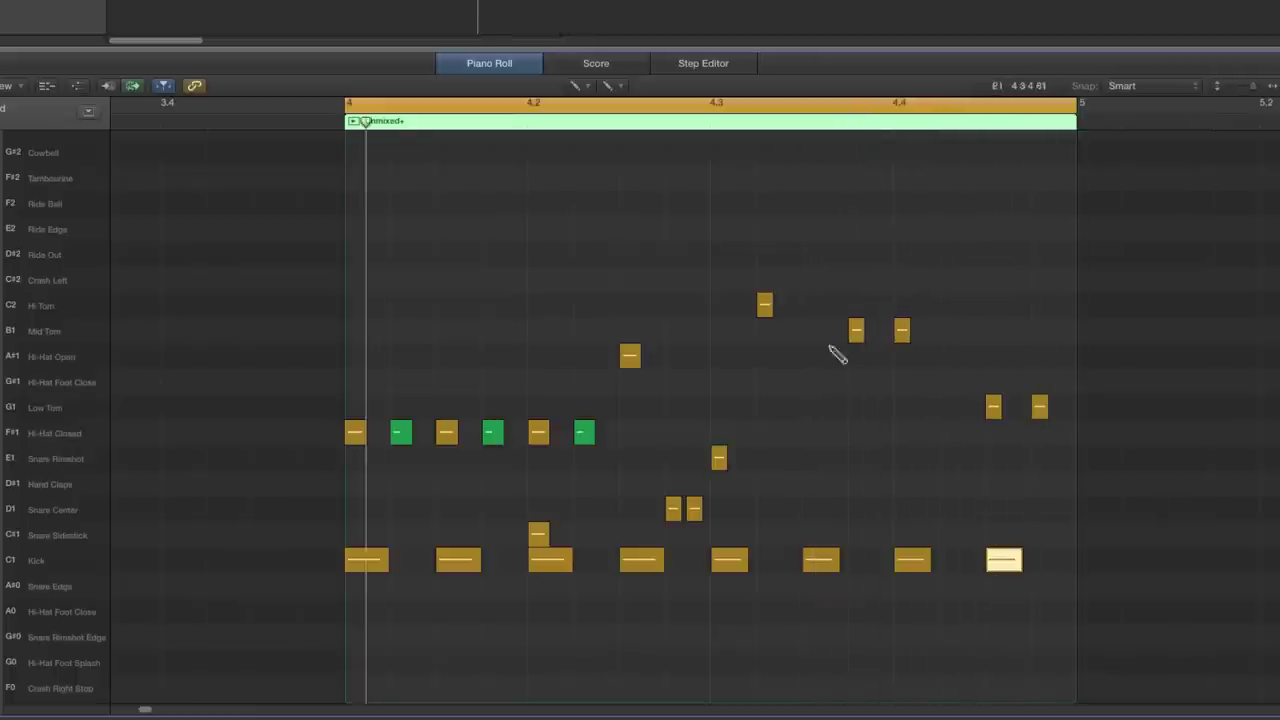
With the Velocity tool, lower the second Snare Center note and raise the Snare Rimshot on beat 3.
left_click(577, 88)
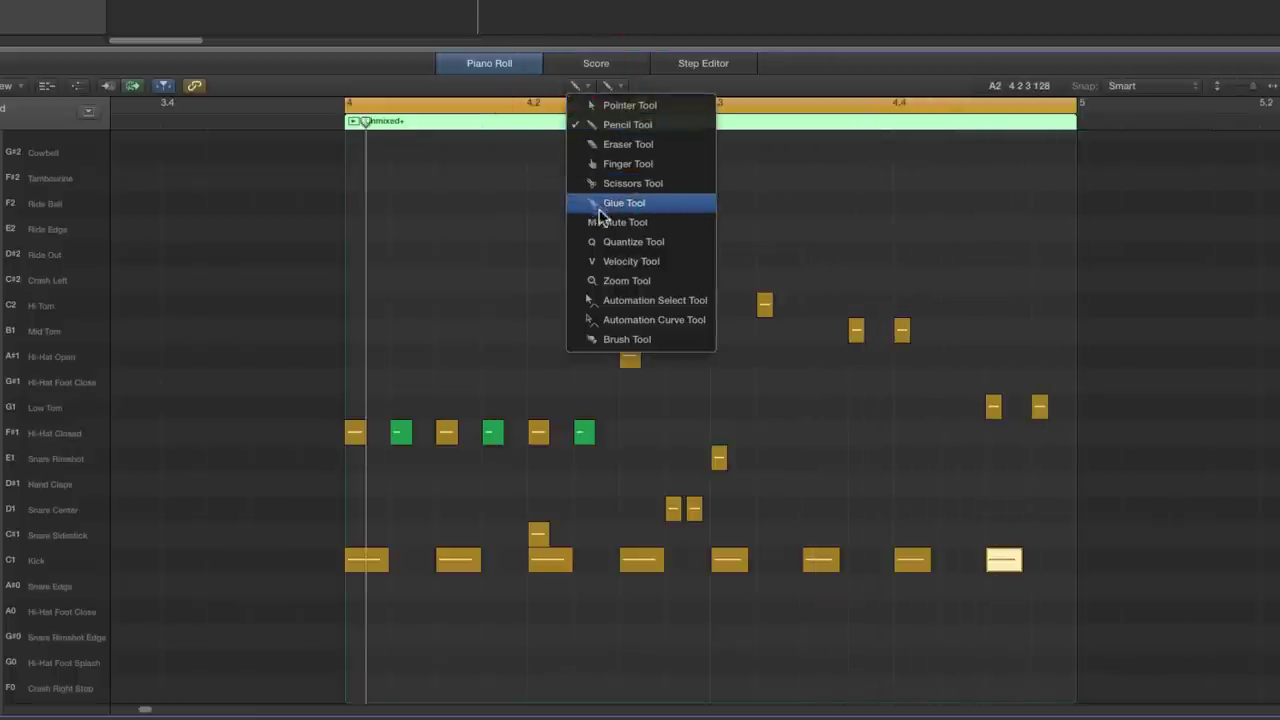
left_click(596, 263)
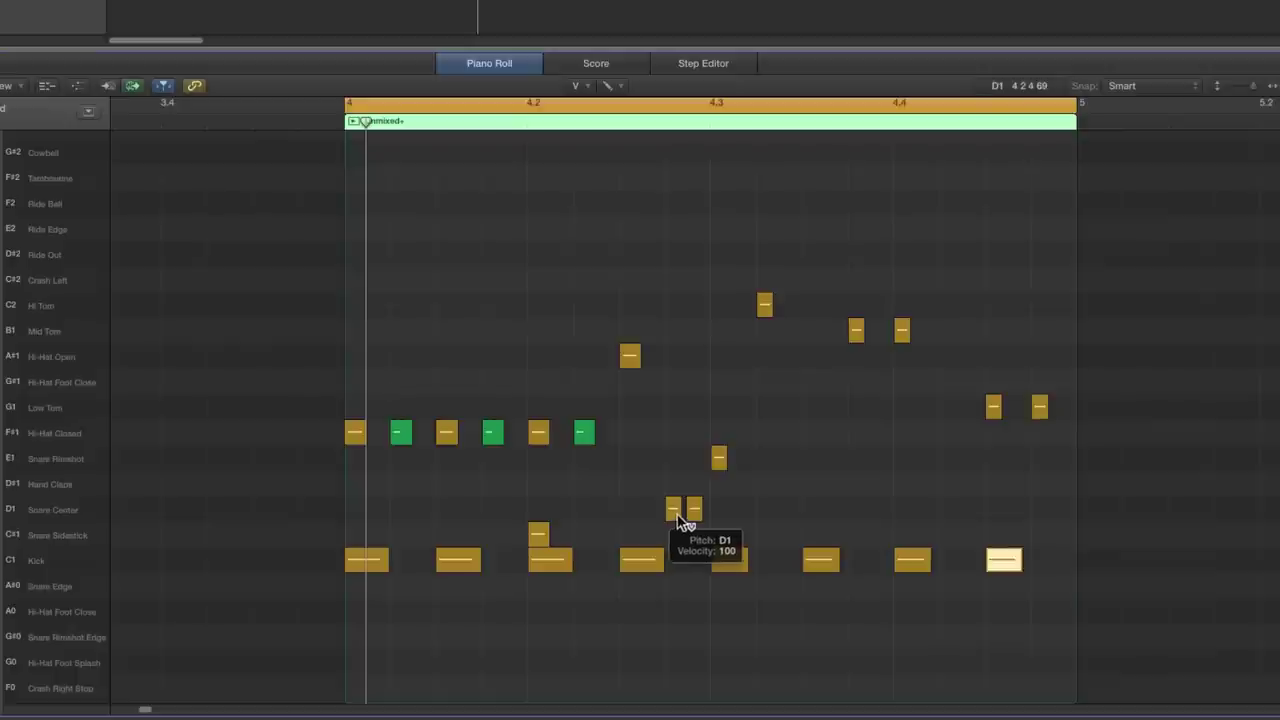
left_click_drag(693, 512, 696, 540)
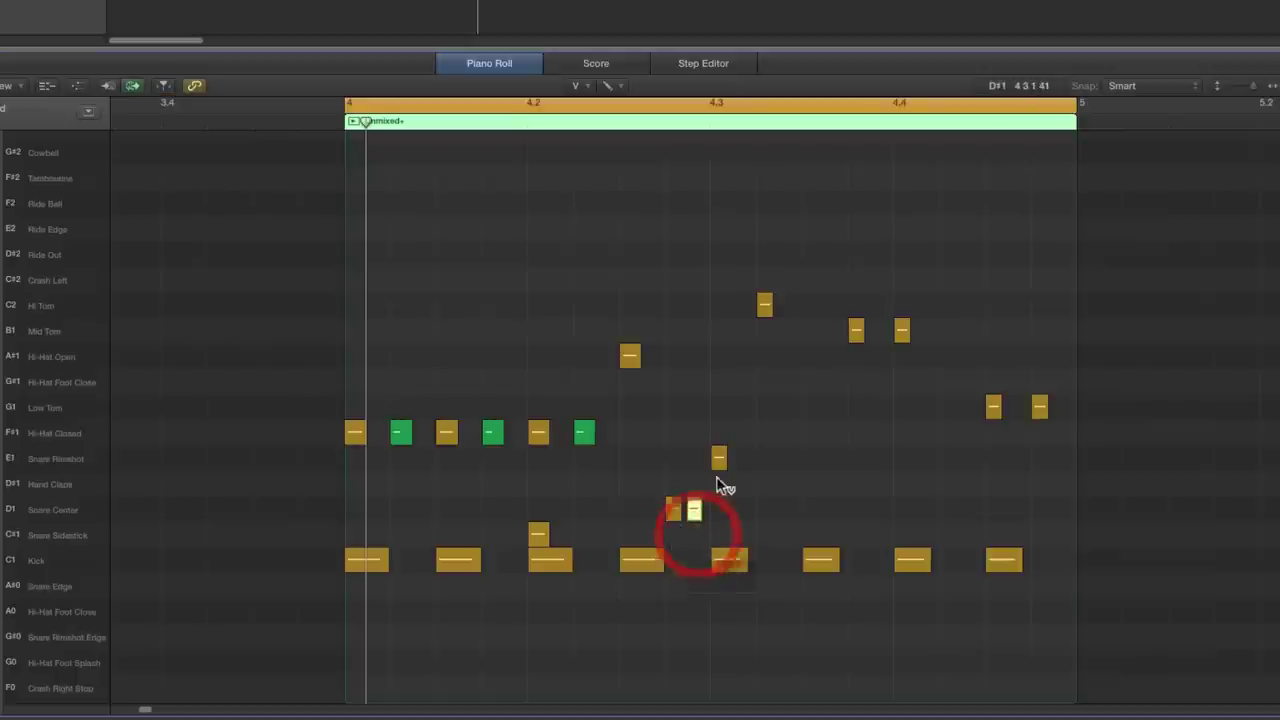
left_click_drag(719, 458, 740, 380)
Raise the velocity of the Hi Tom and the first Mid and Low Toms, and lower the second Mid and Low Toms.
left_click(766, 302)
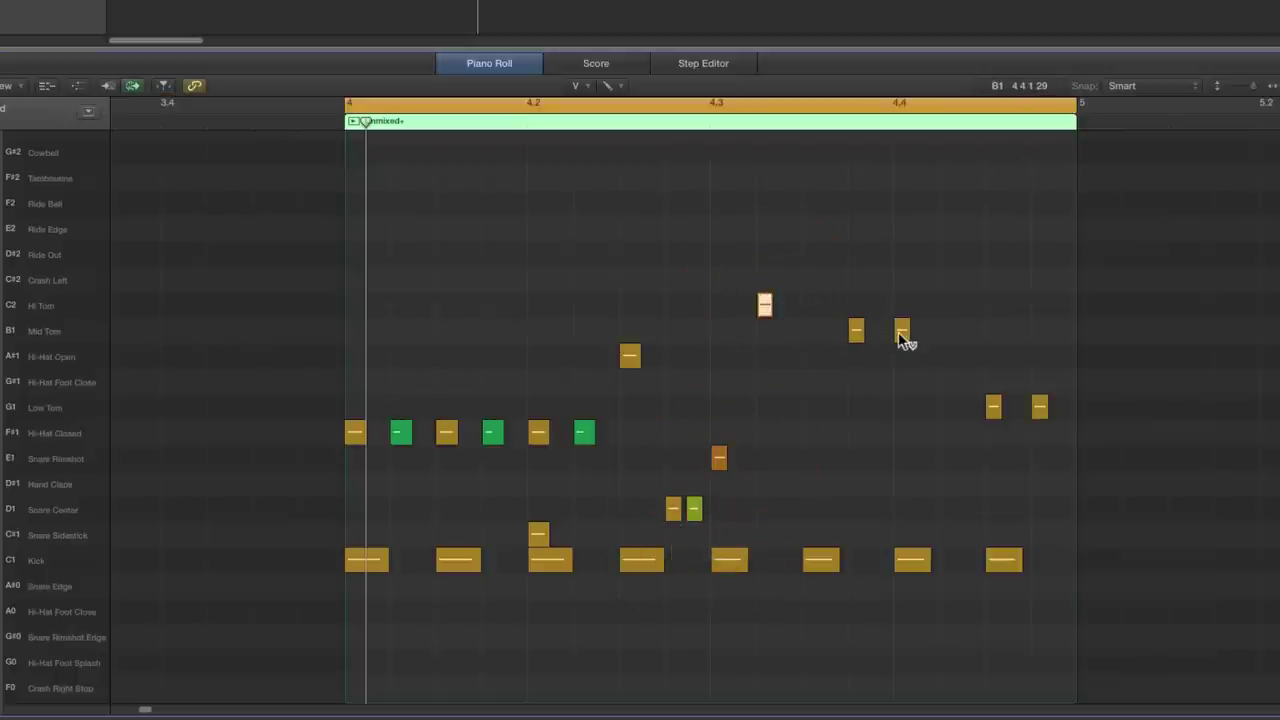
mouse_move(902, 331)
left_mouse_down()
mouse_move(903, 360)
mouse_move(902, 340)
left_mouse_up()
left_click(856, 331)
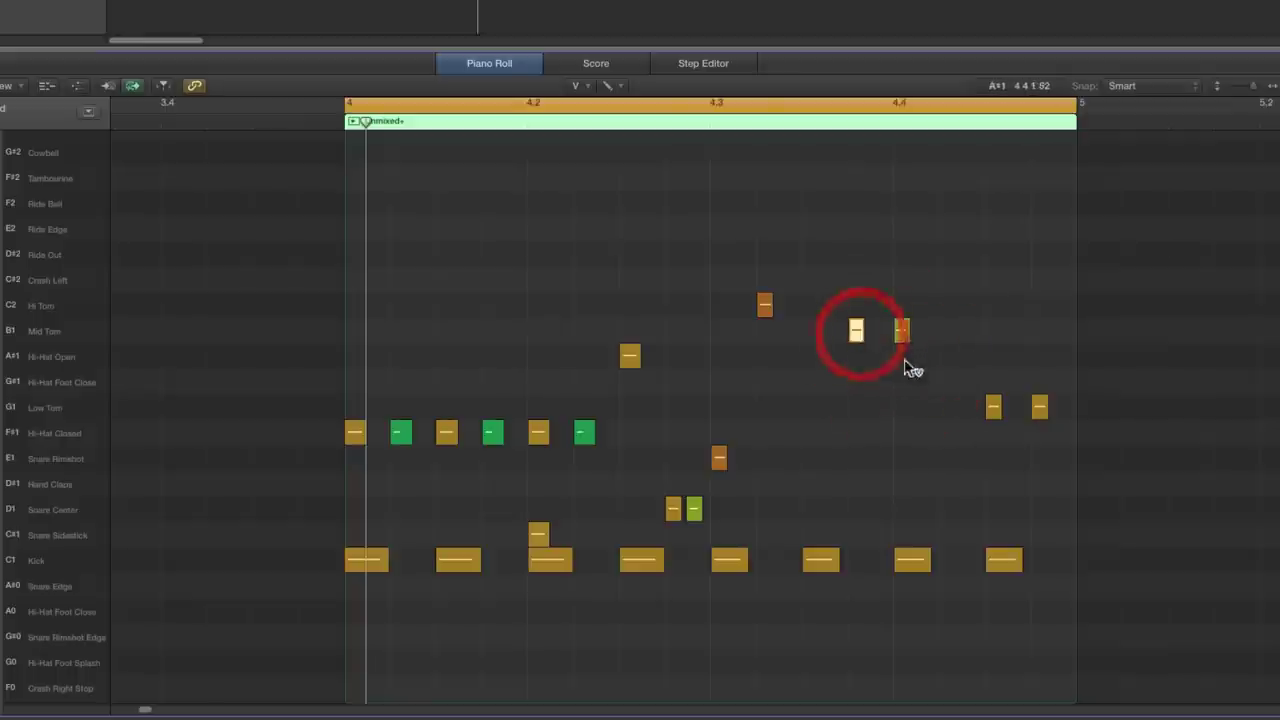
left_click_drag(1040, 412, 993, 408)
left_click(995, 410)
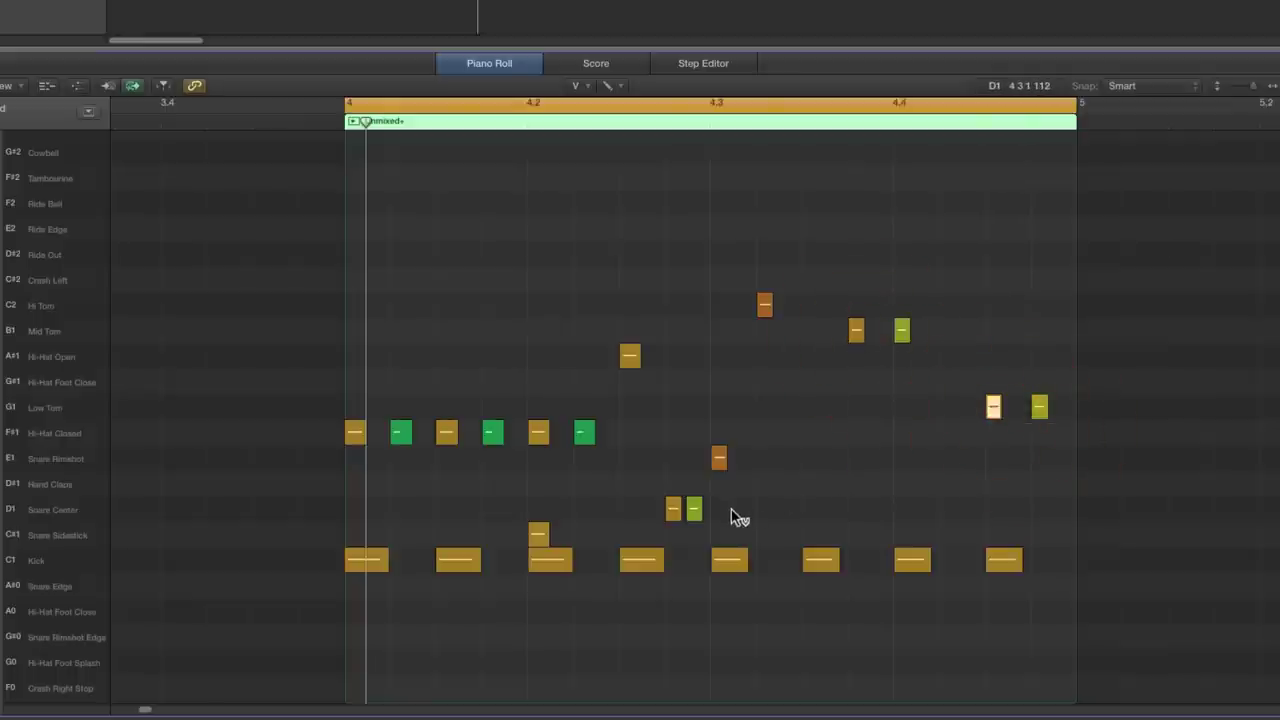
Play the break, lower the Hi Tom's velocity, and fine-tune the velocity of the first Snare Center note.
key("space")
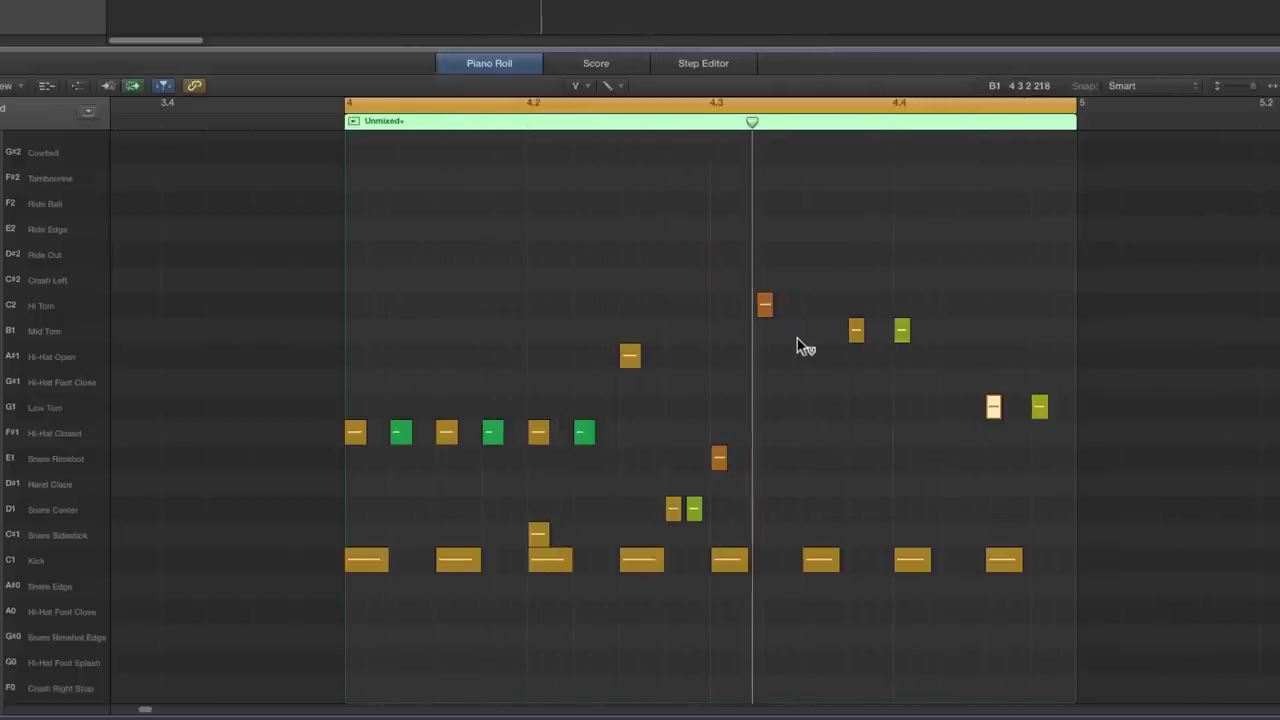
key("space")
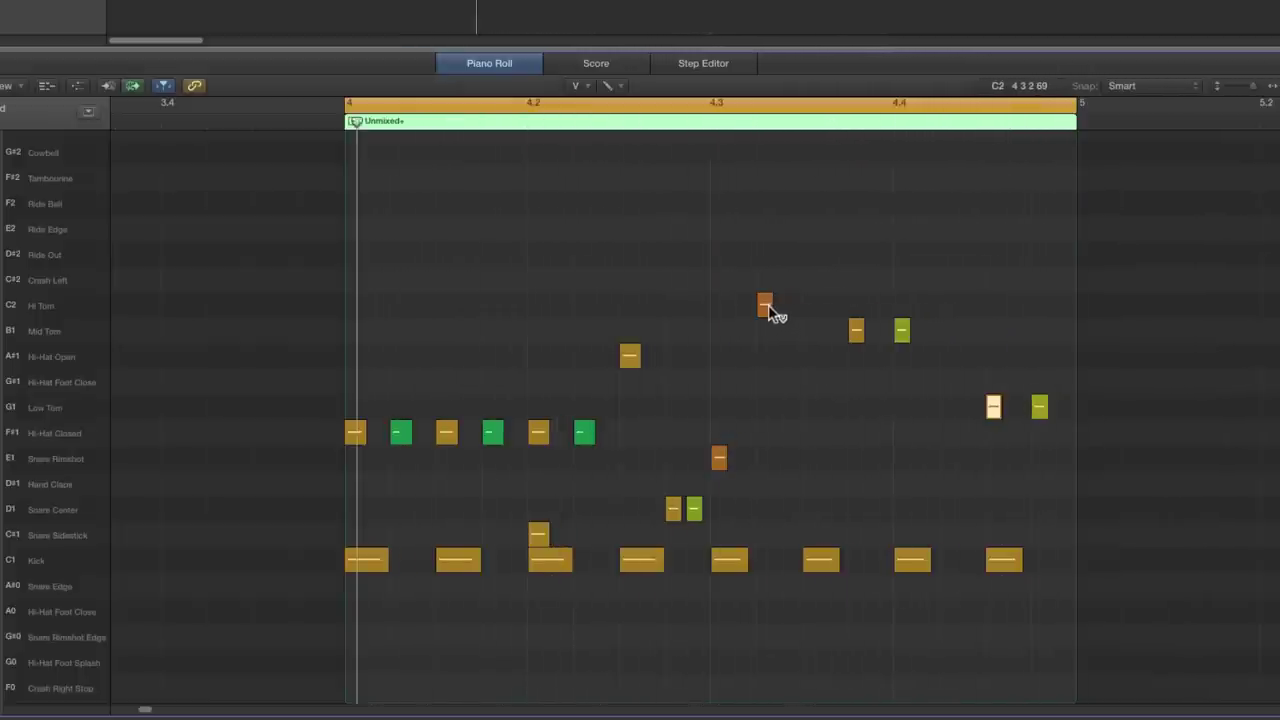
left_click_drag(767, 308, 797, 380)
key("space")
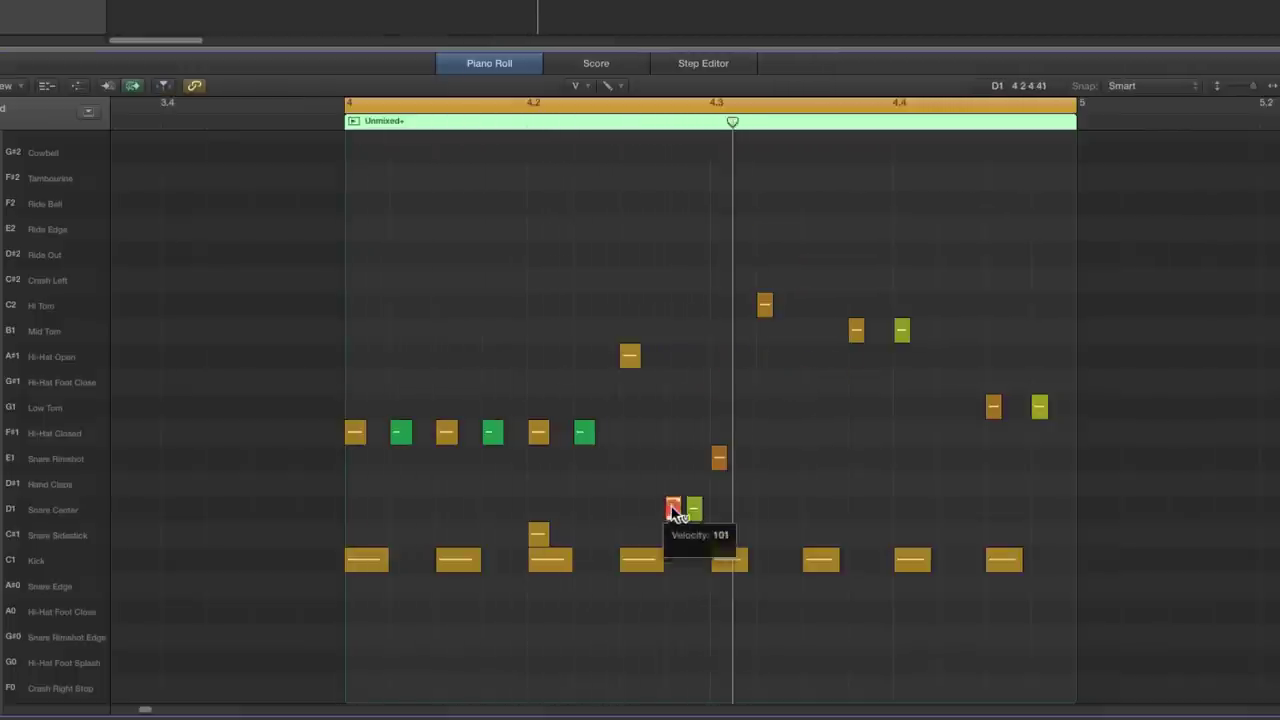
left_click_drag(675, 507, 697, 531)
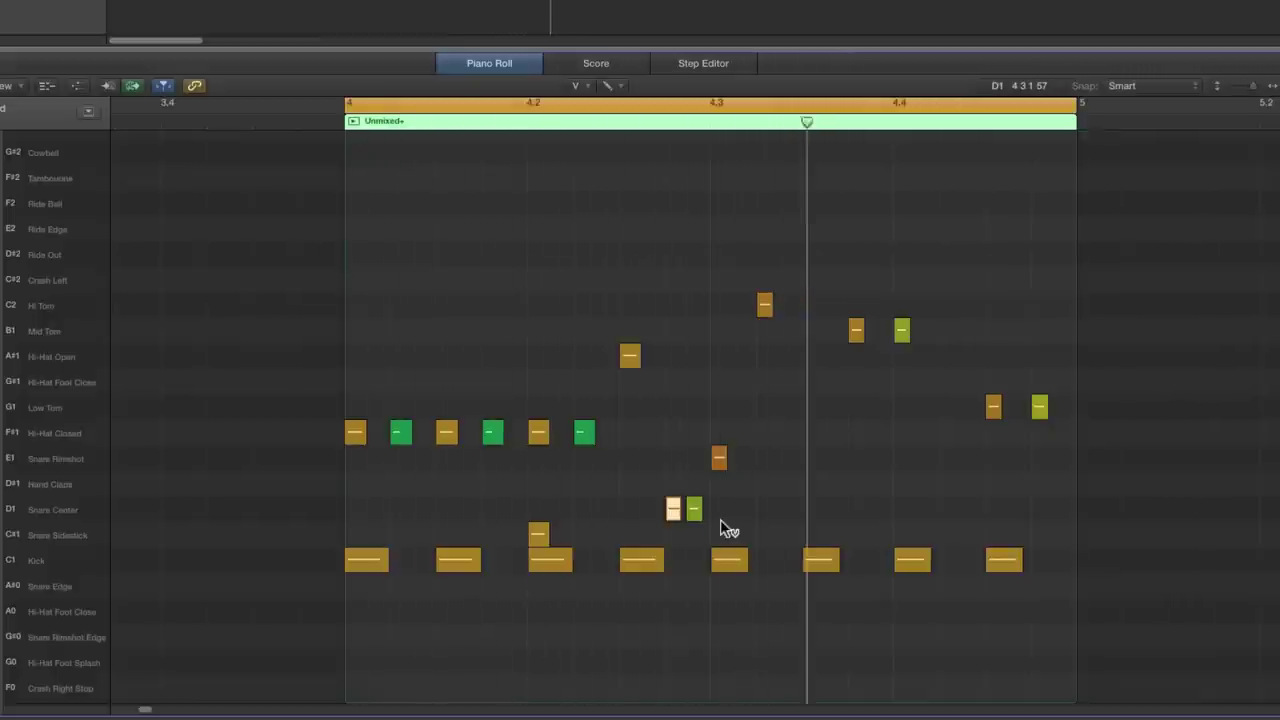
left_click_drag(674, 510, 678, 520)
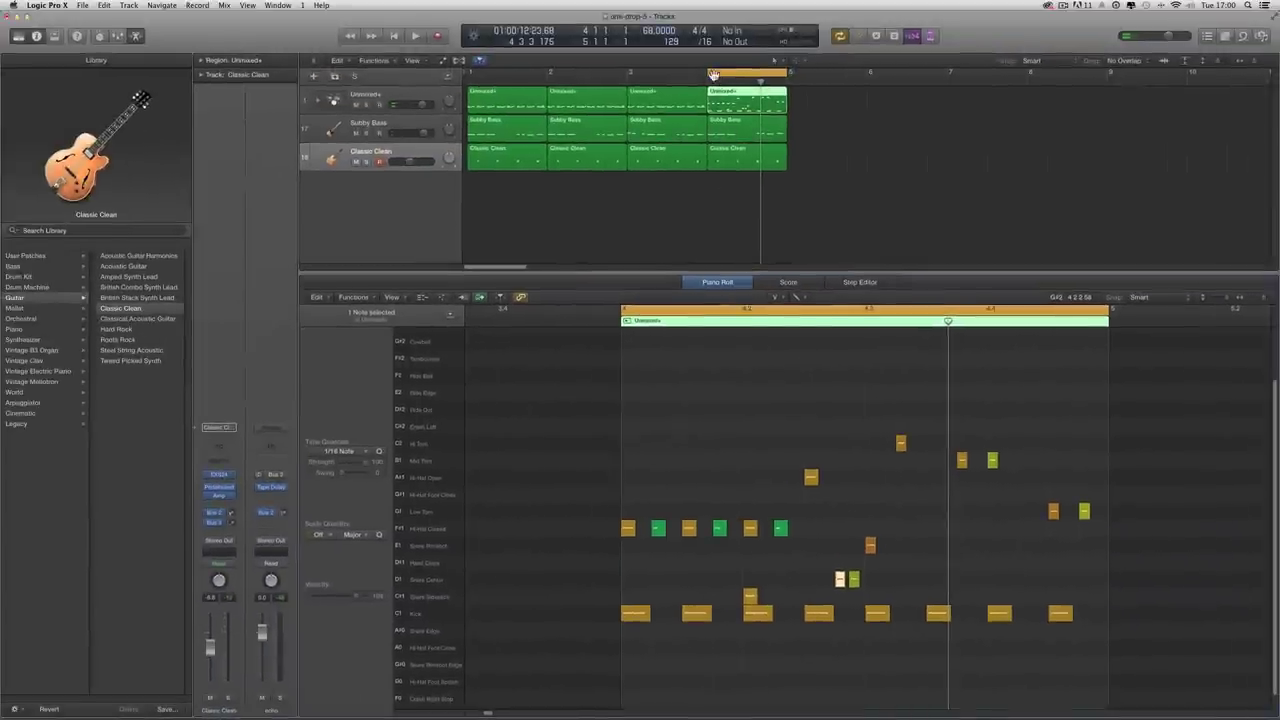
Extend the cycle range back to bar 1 and select all four Unmixed+ drum regions.
left_click(748, 131)
scroll(1020, 405, "up", 4)
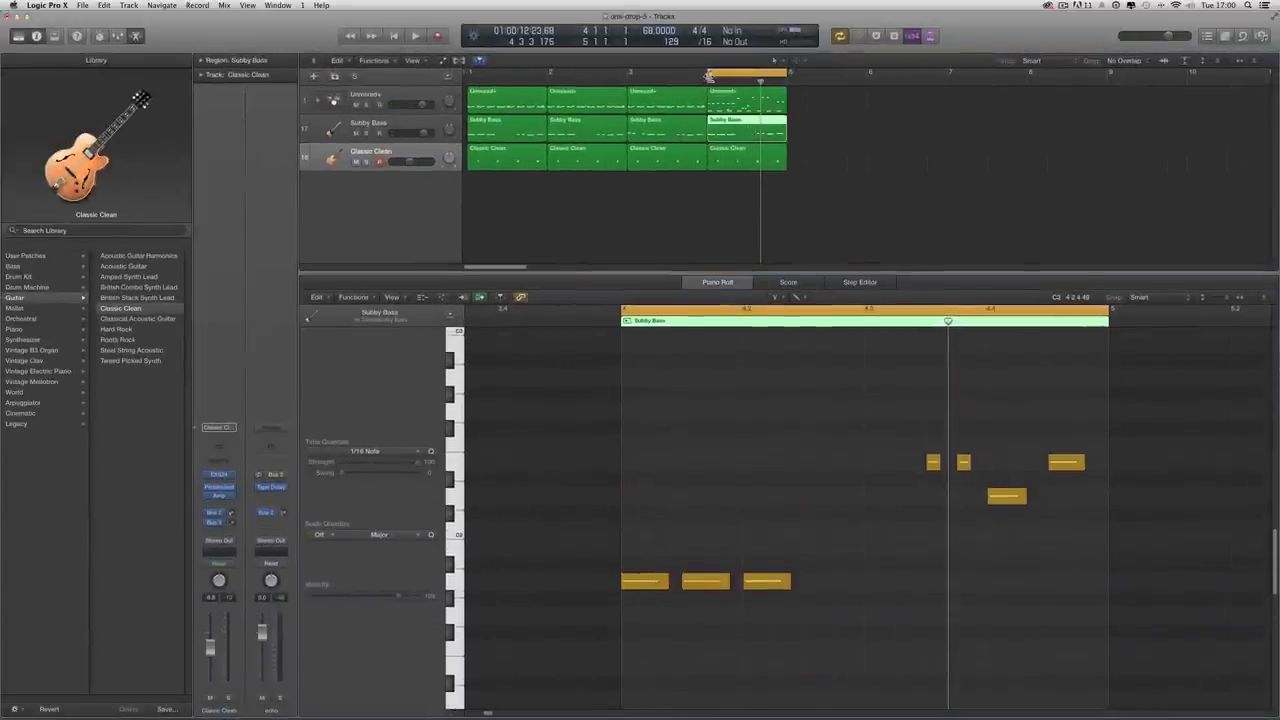
left_click_drag(709, 77, 470, 85)
left_click(808, 104)
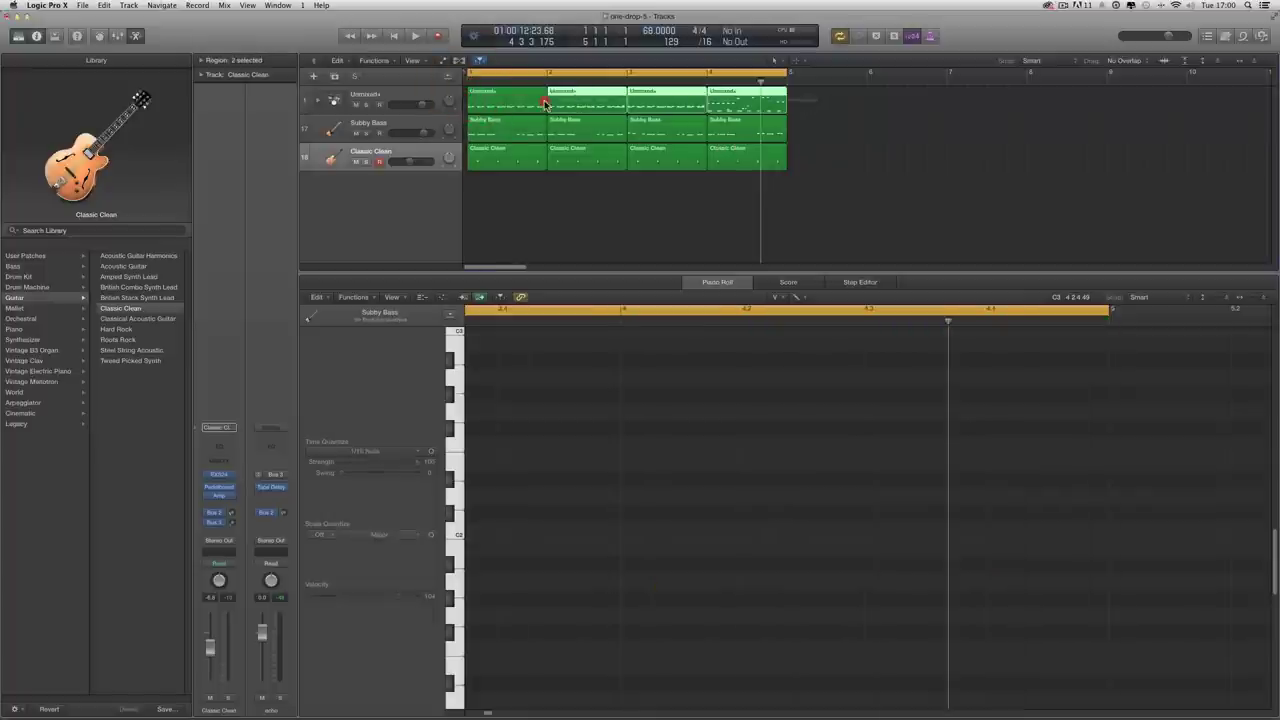
Turn on Scroll in Play, play the four-bar groove, switch to the Pointer tool, and stop playback.
left_click(397, 297)
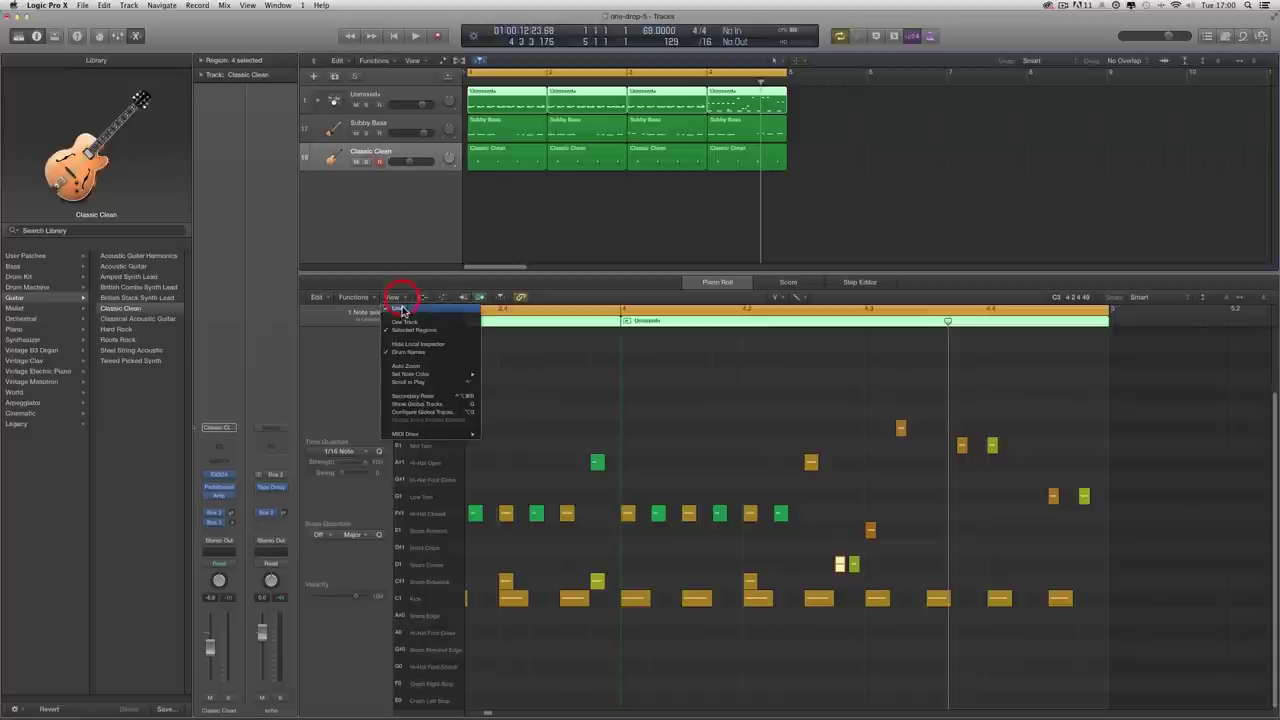
left_click(418, 383)
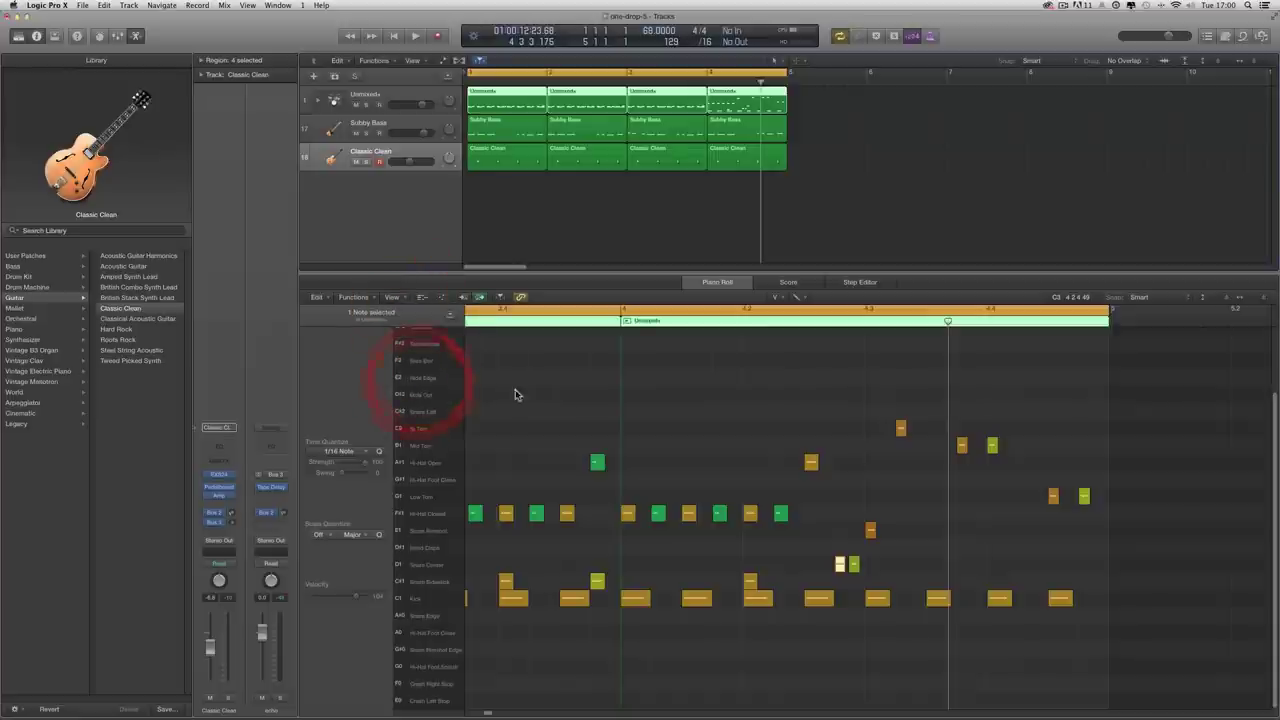
left_click(1268, 302)
key("space")
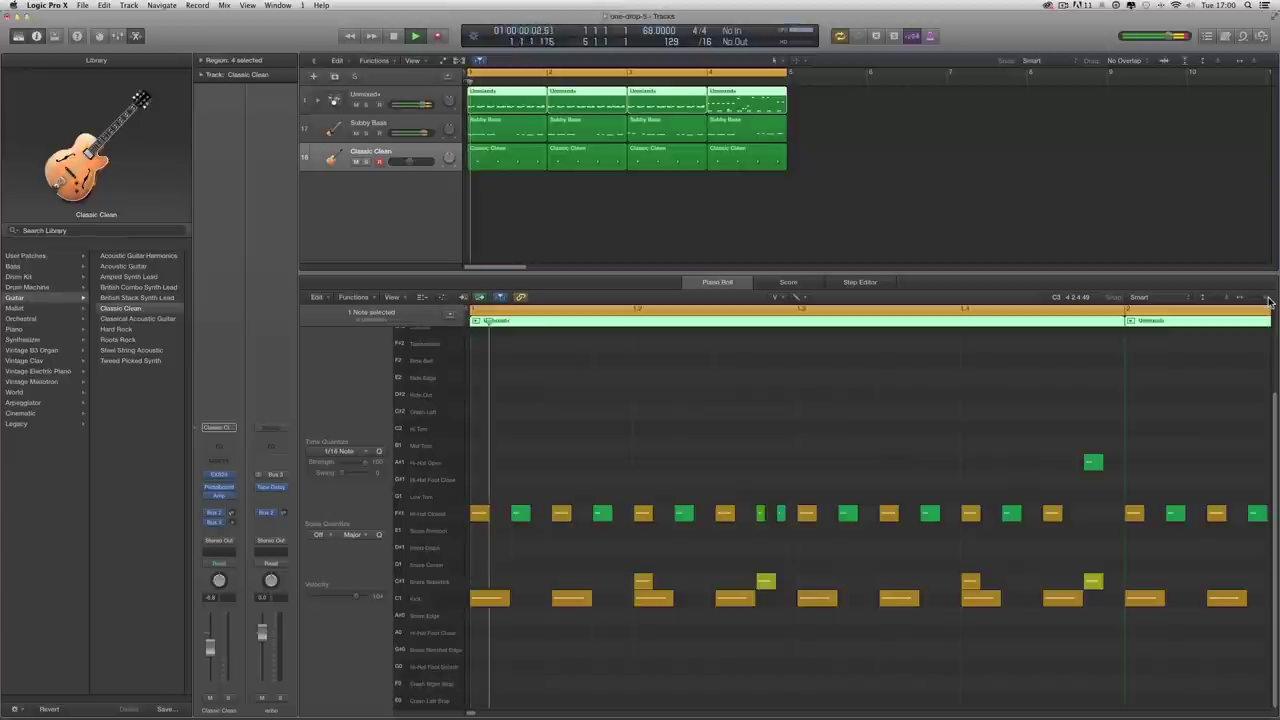
left_click(1006, 411)
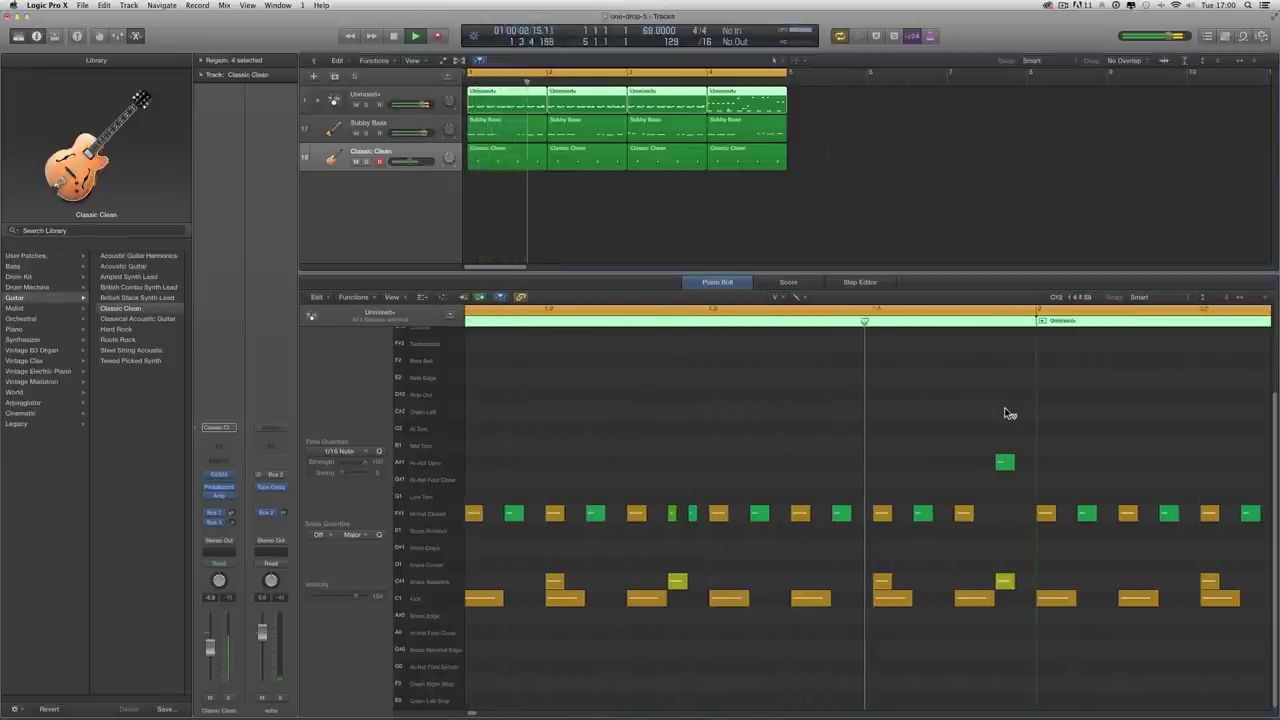
left_click(779, 298)
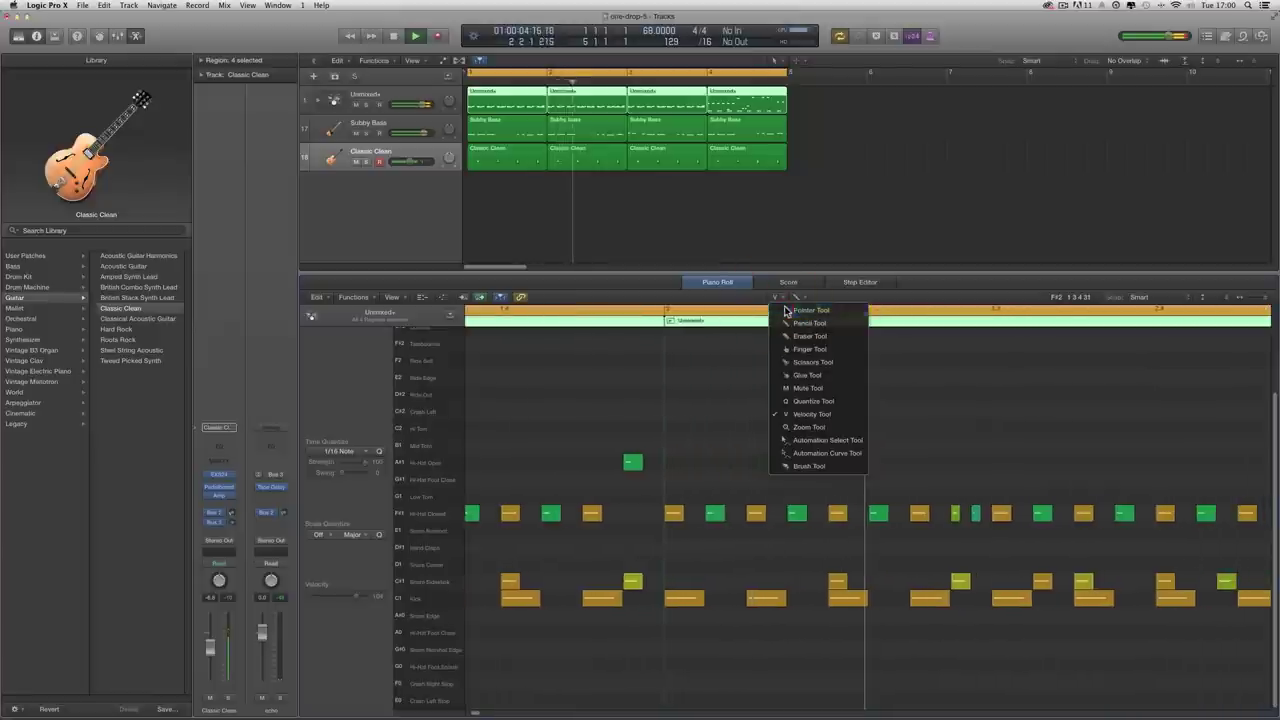
left_click(790, 310)
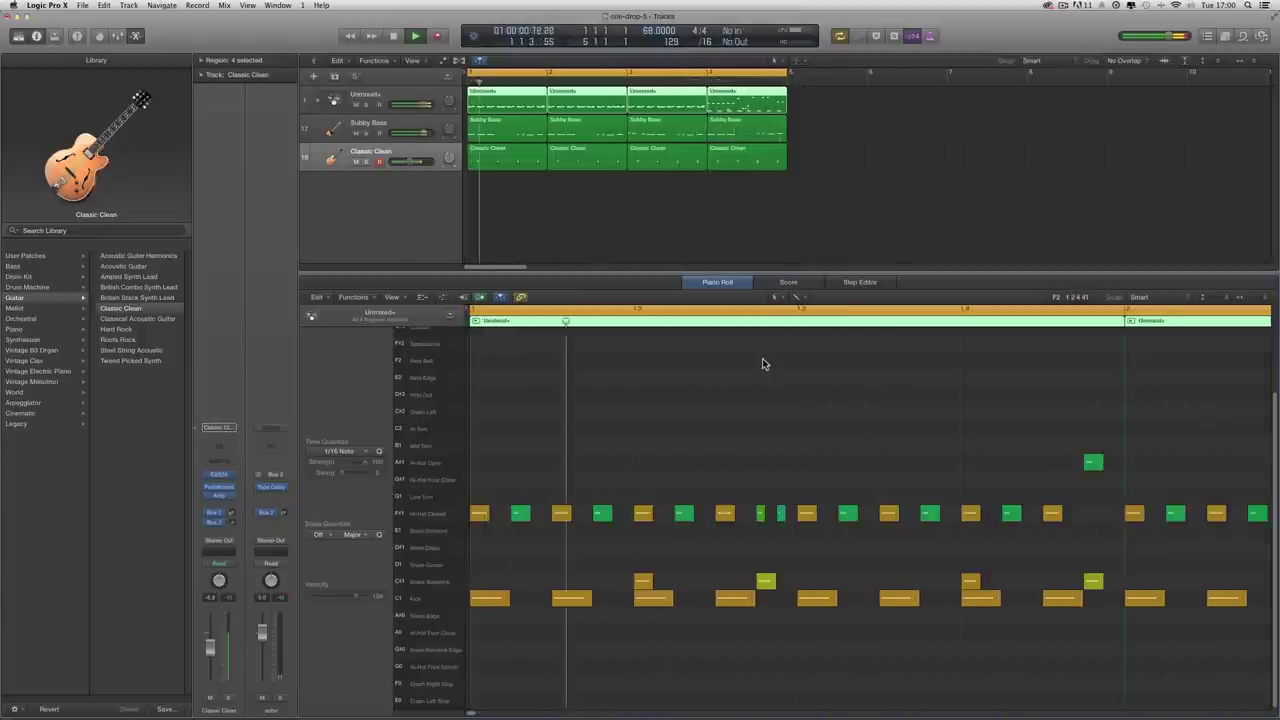
key("space")
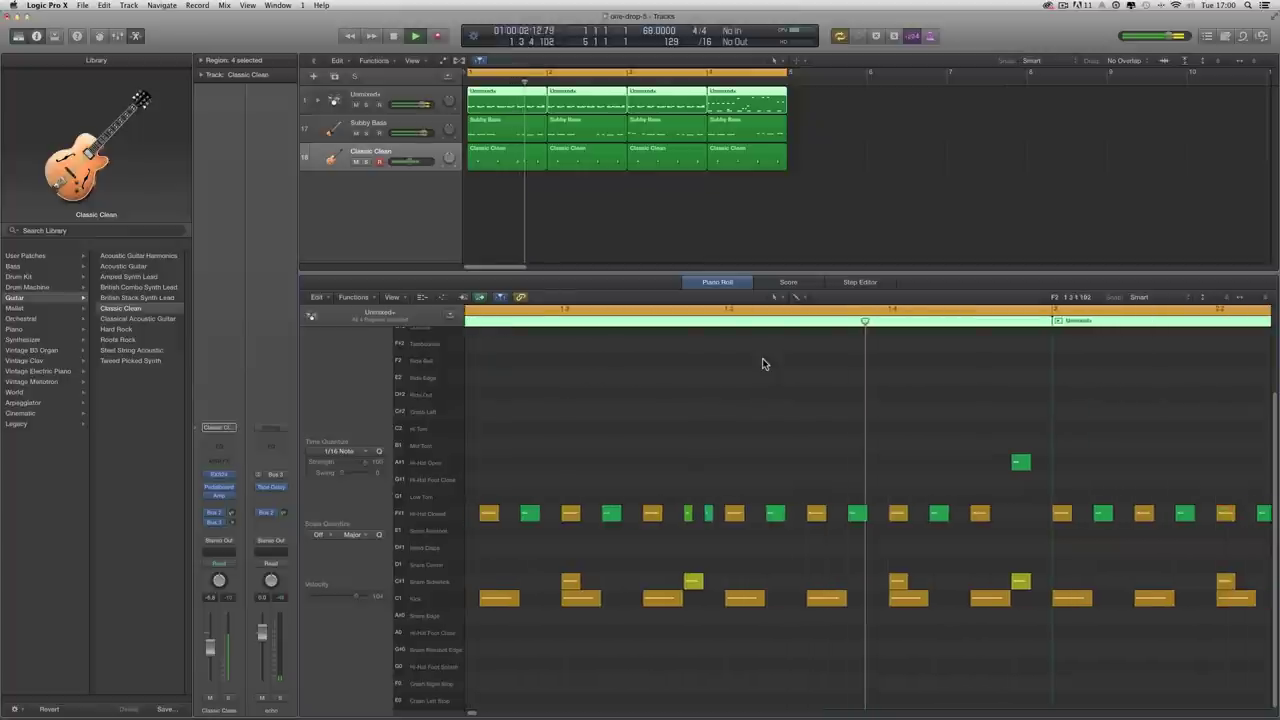
Select all twelve regions on the three tracks, copy them to start at bar 5, and clear the selection.
left_click_drag(800, 100, 522, 160)
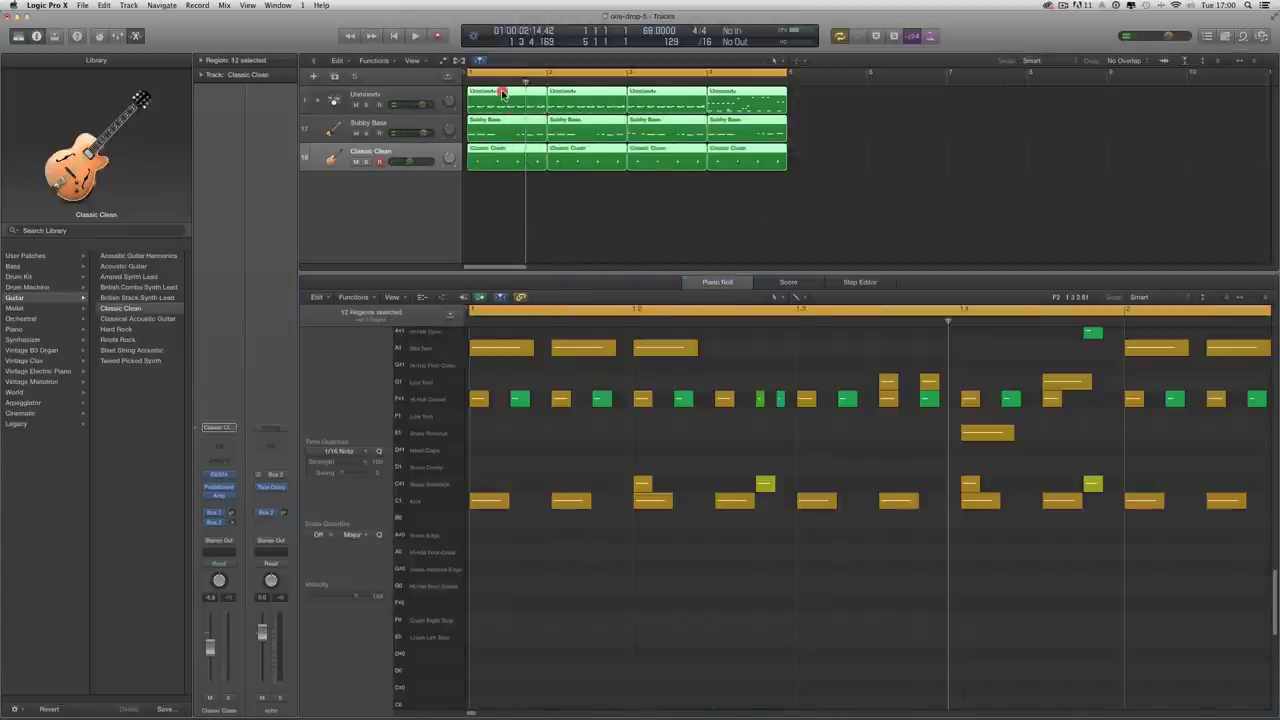
left_click_drag(503, 92, 822, 97)
left_click(802, 185)
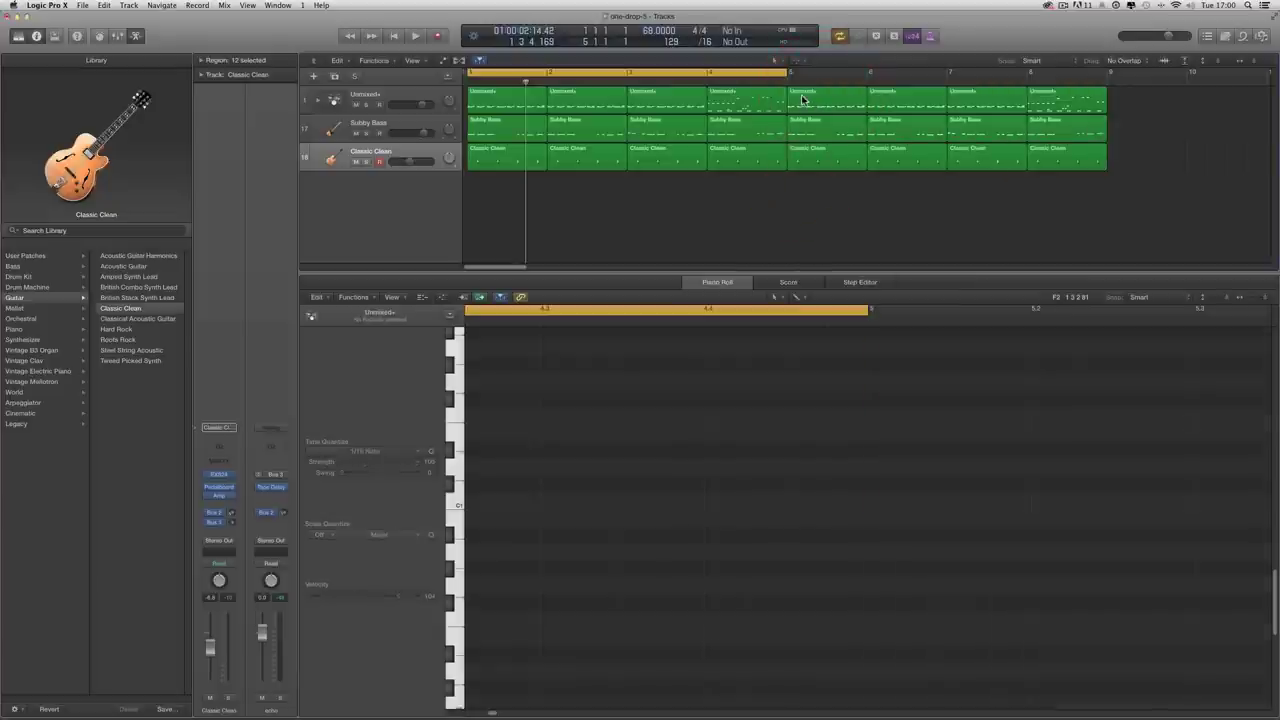
Draw a Crash Left note on beat 1 of the bar 5 Unmixed+ region and lower its velocity.
left_click(801, 97)
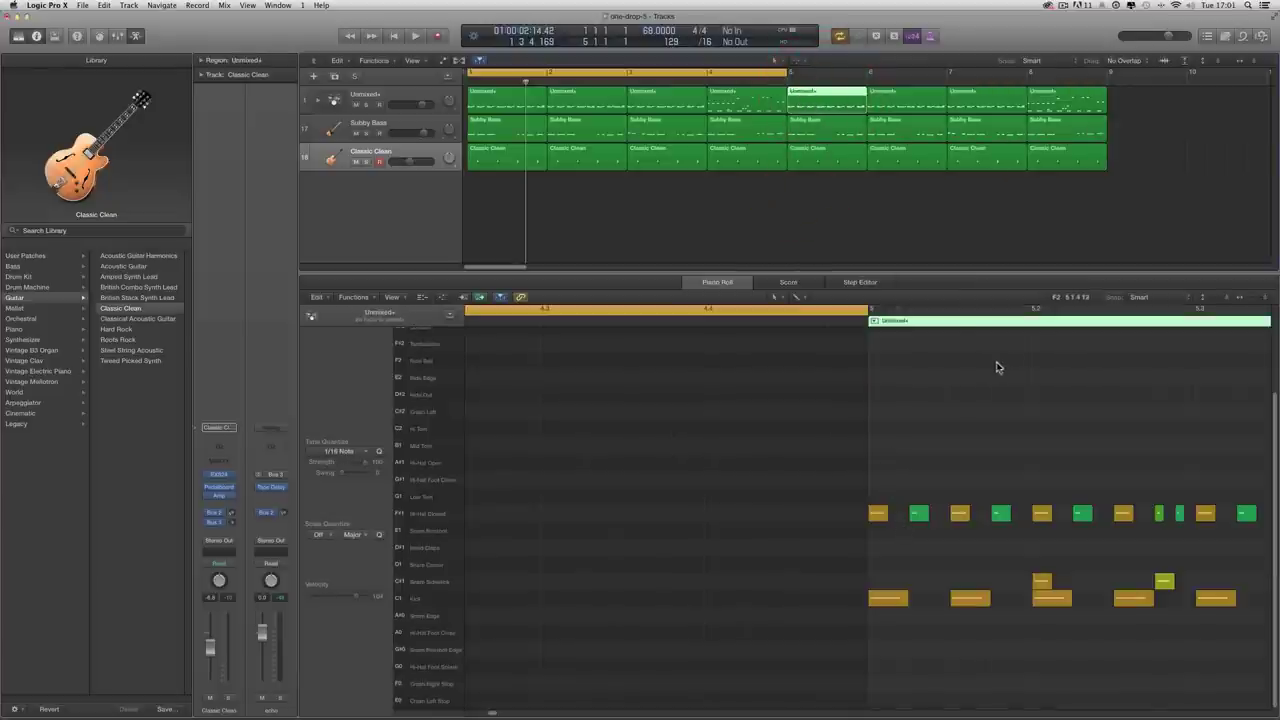
left_click(778, 298)
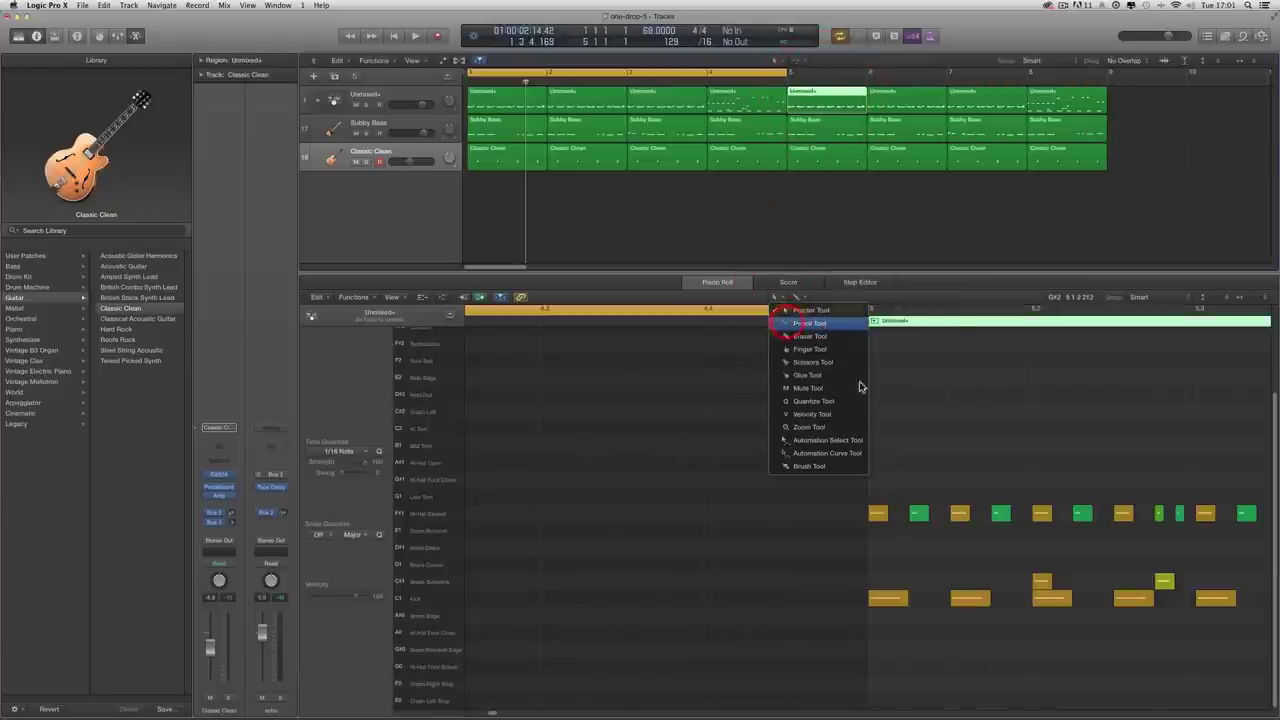
left_click(800, 328)
left_click_drag(875, 404, 875, 412)
left_click(778, 298)
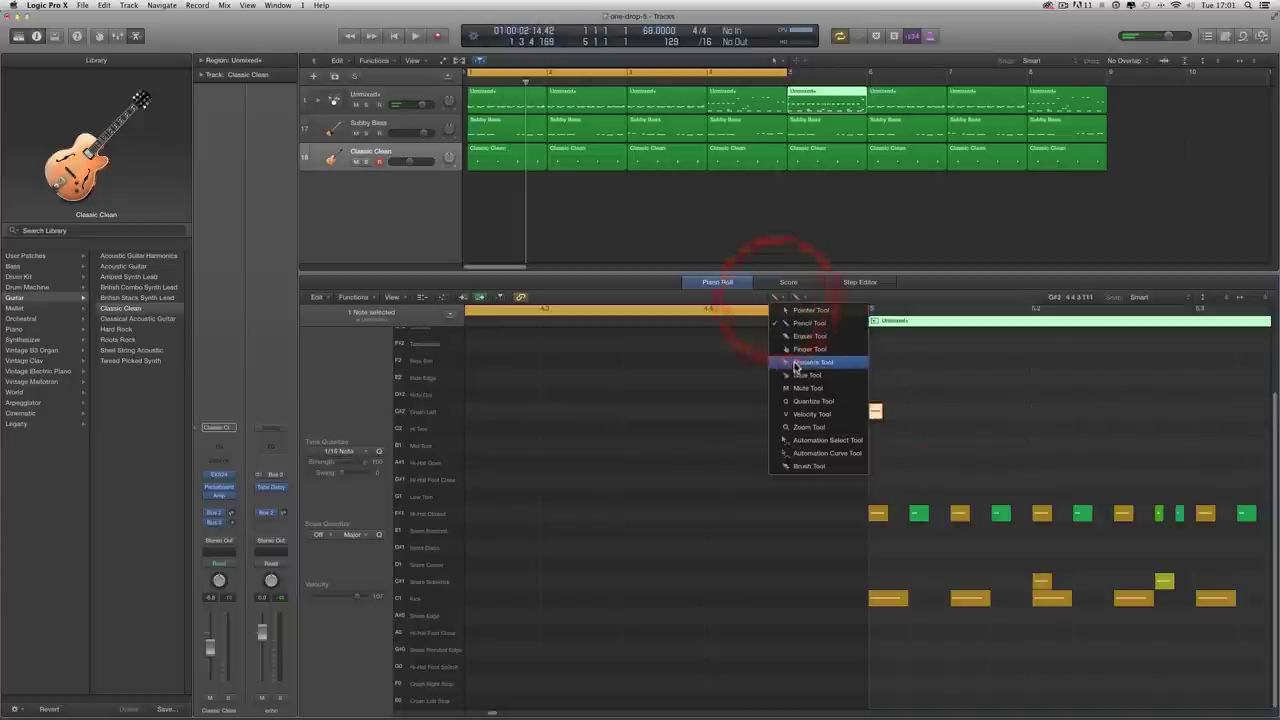
left_click(795, 413)
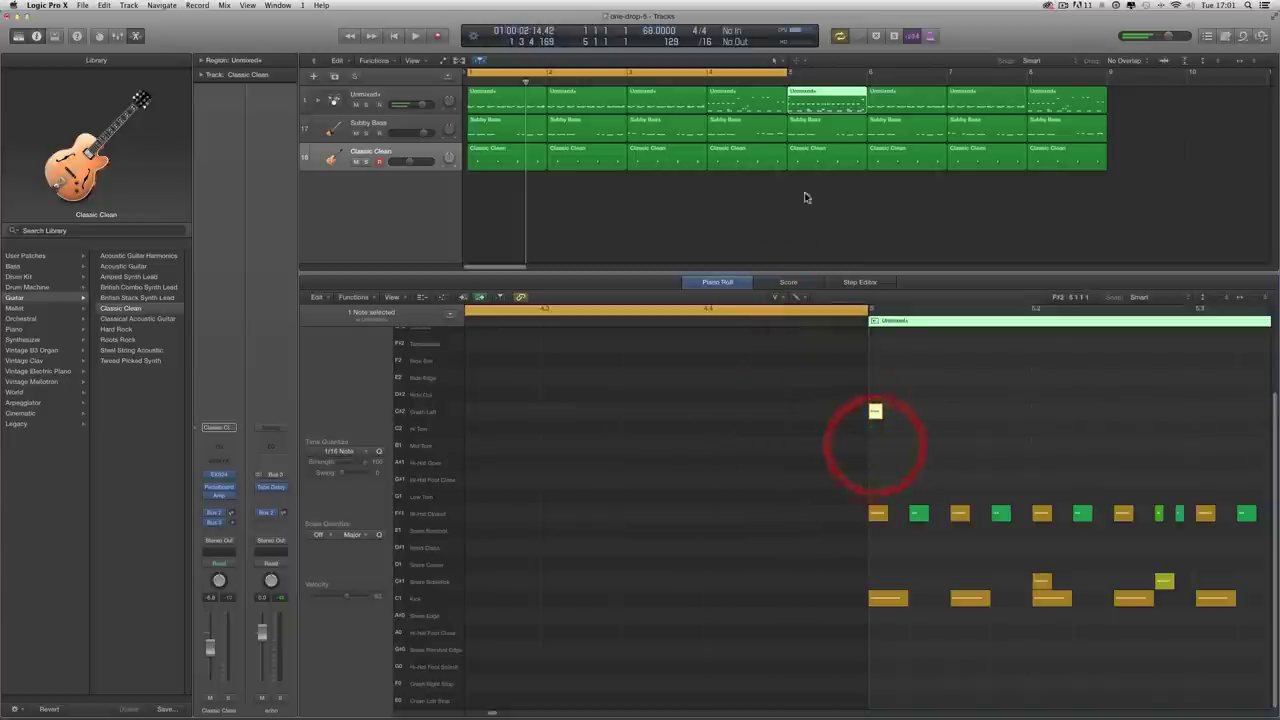
Extend the cycle range to all eight bars, play the groove with the Pointer tool active, and stop playback.
left_click_drag(787, 75, 528, 94)
key("space")
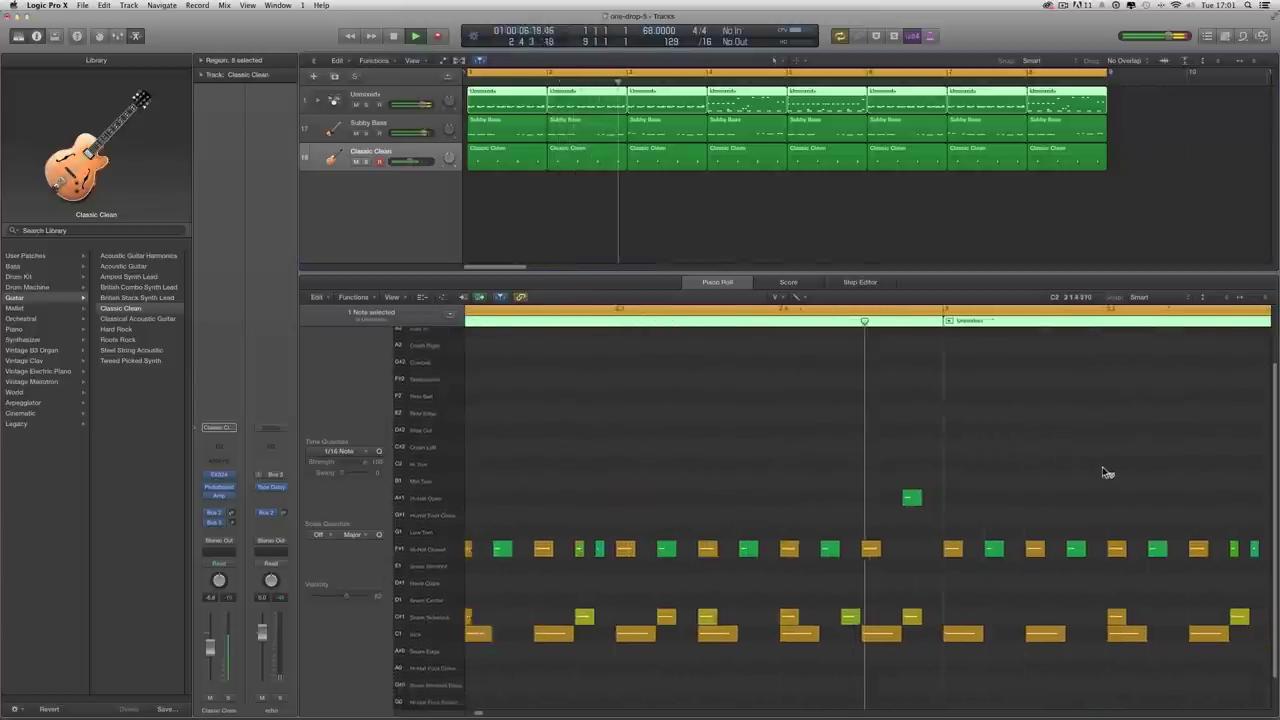
left_click(776, 297)
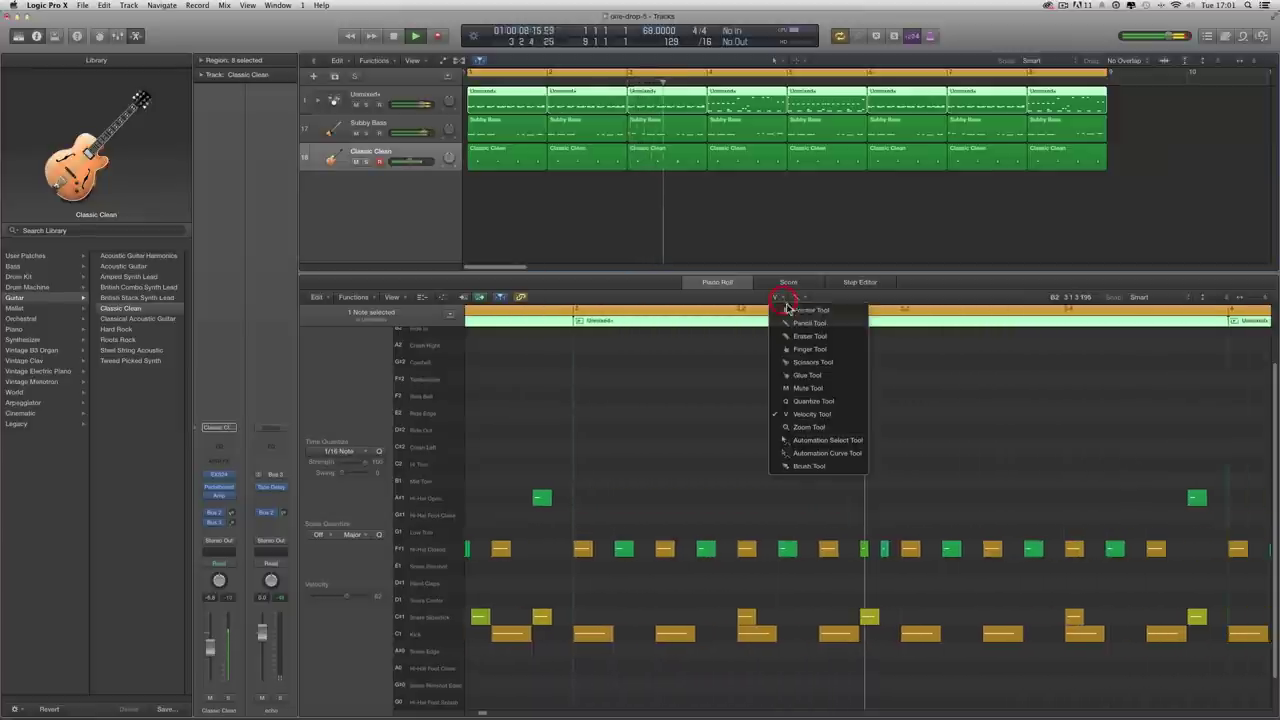
left_click(789, 306)
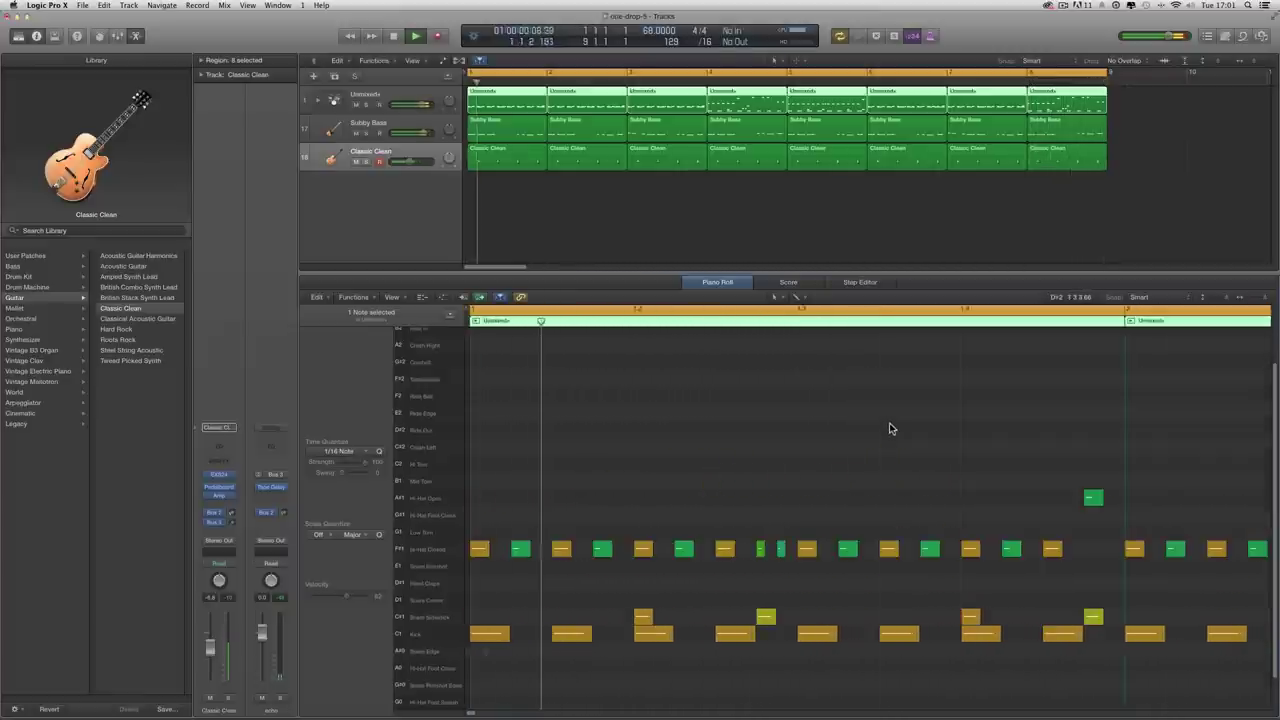
key("space")
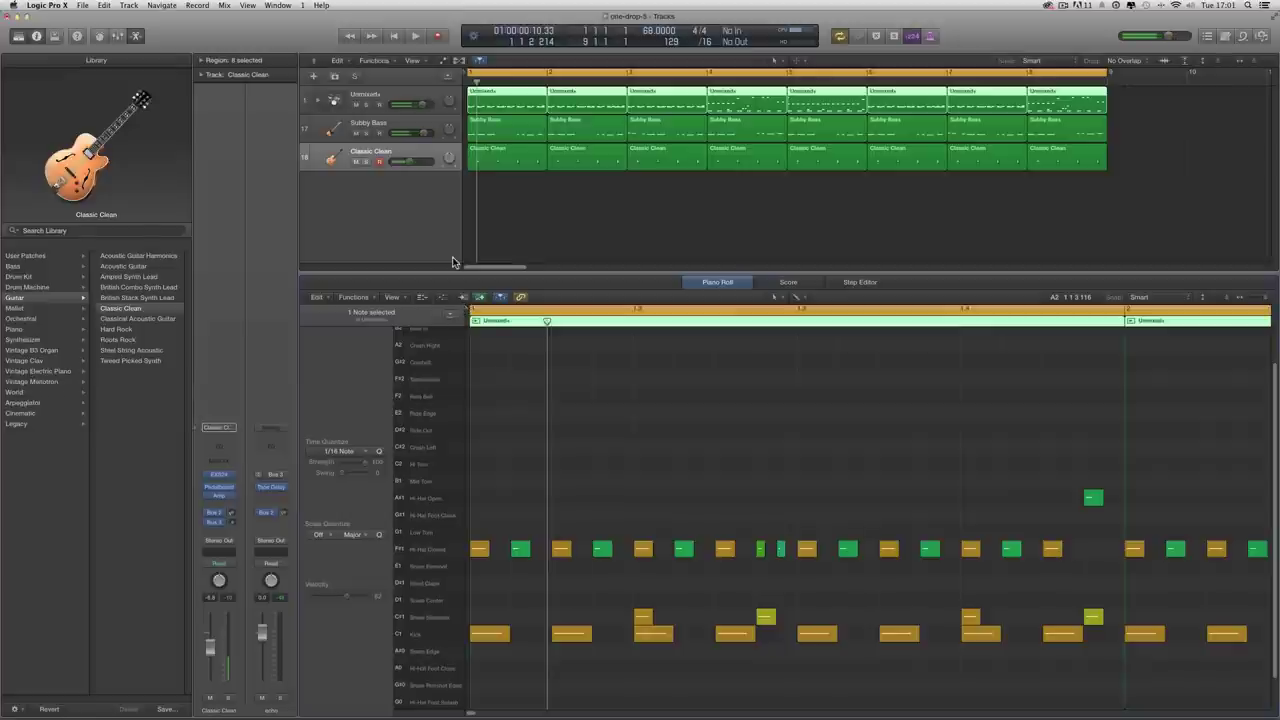